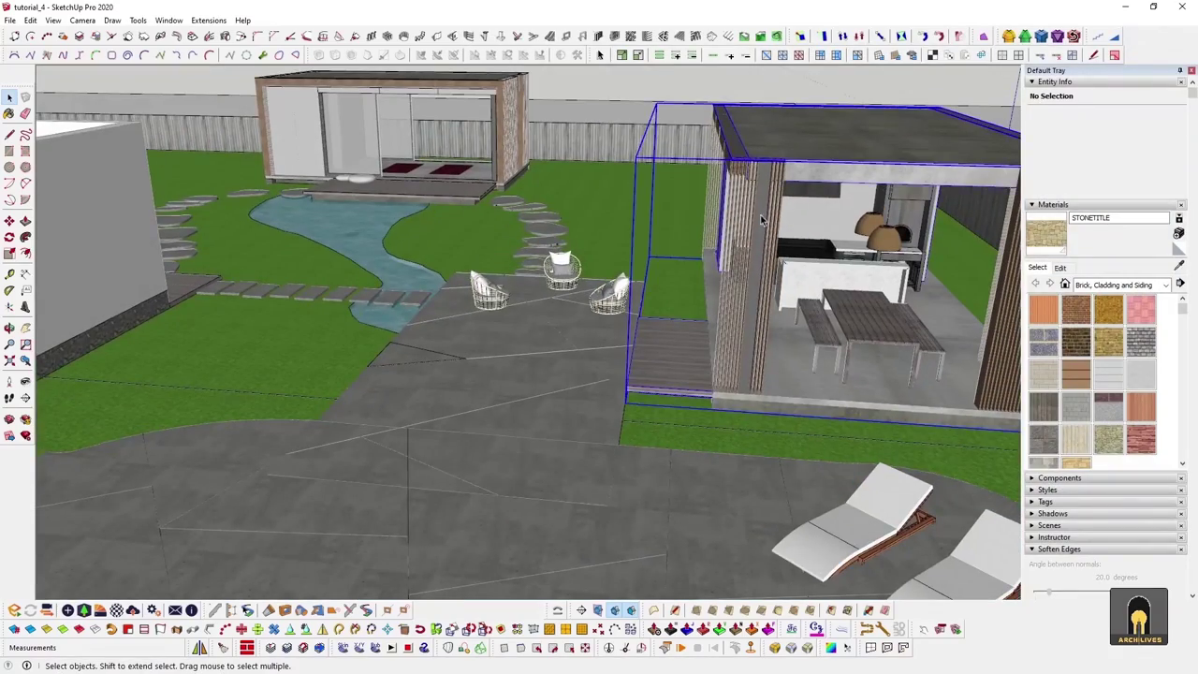
- Delete the site group with the lawn, pool, fence and house, plus the furniture group, keeping only the two pavilions
mouse_move(671, 252)
middle_mouse_down()
mouse_move(772, 305)
mouse_move(671, 374)
middle_mouse_up()
scroll(772, 305, "up", 3)
scroll(559, 331, "down", 3)
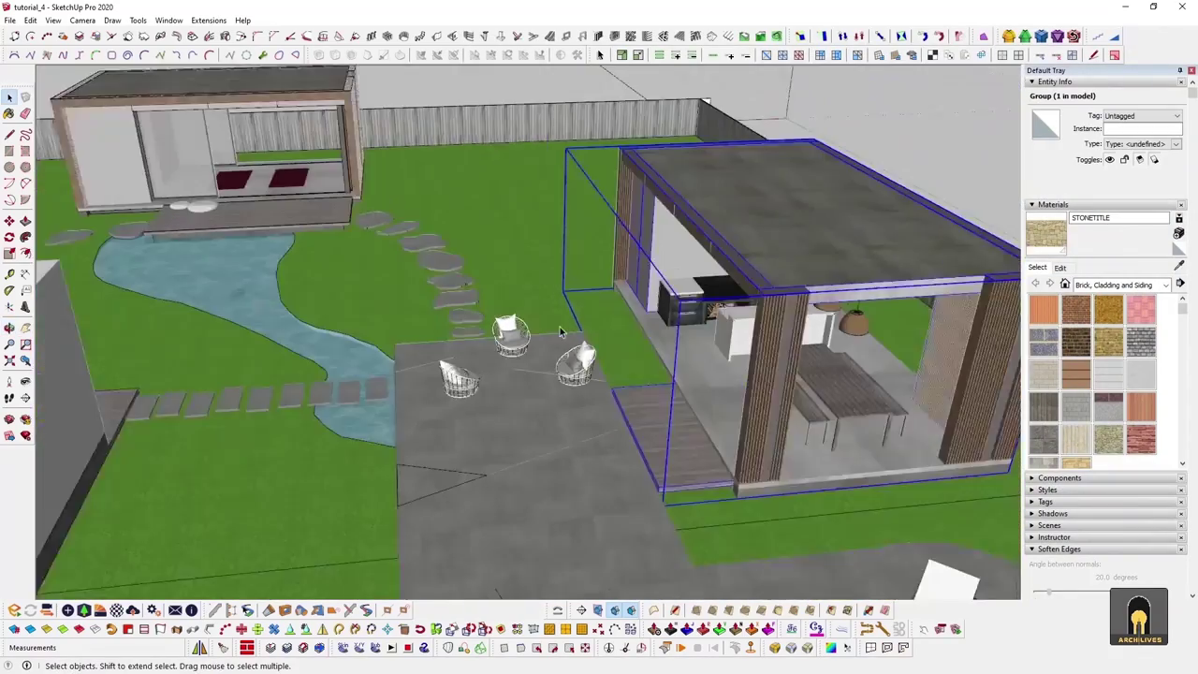
scroll(559, 327, "down", 5)
left_click(606, 406)
middle_click_drag(659, 414, 597, 436)
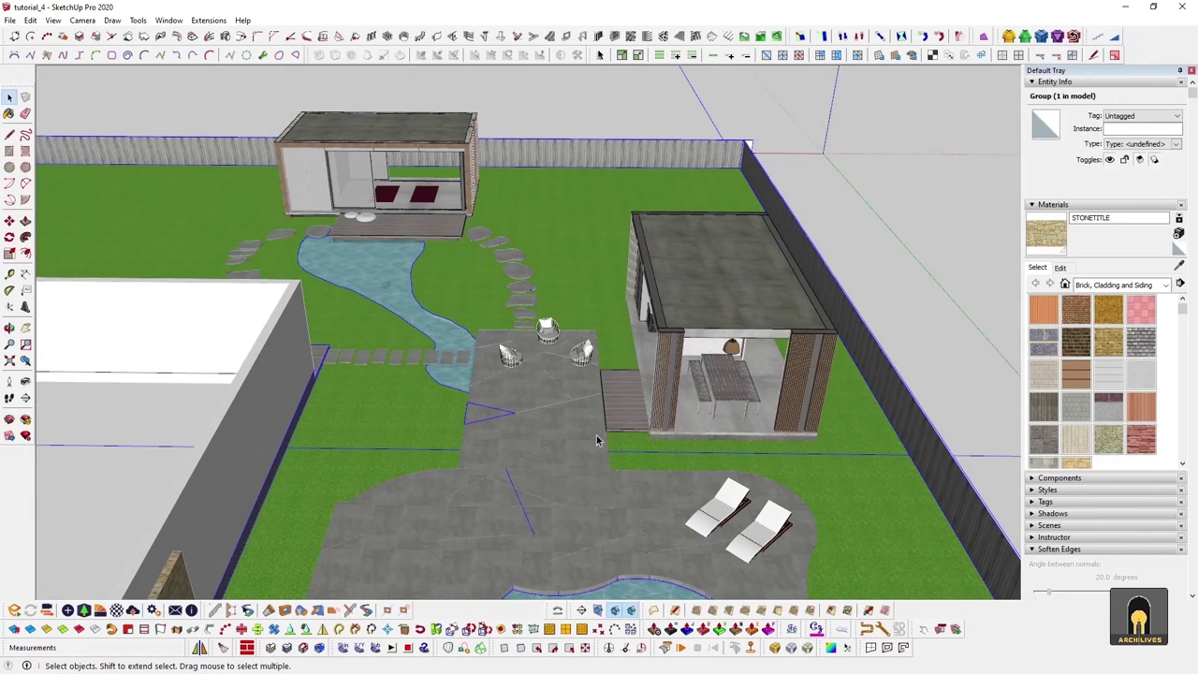
key("Delete")
left_click(579, 362)
key("Delete")
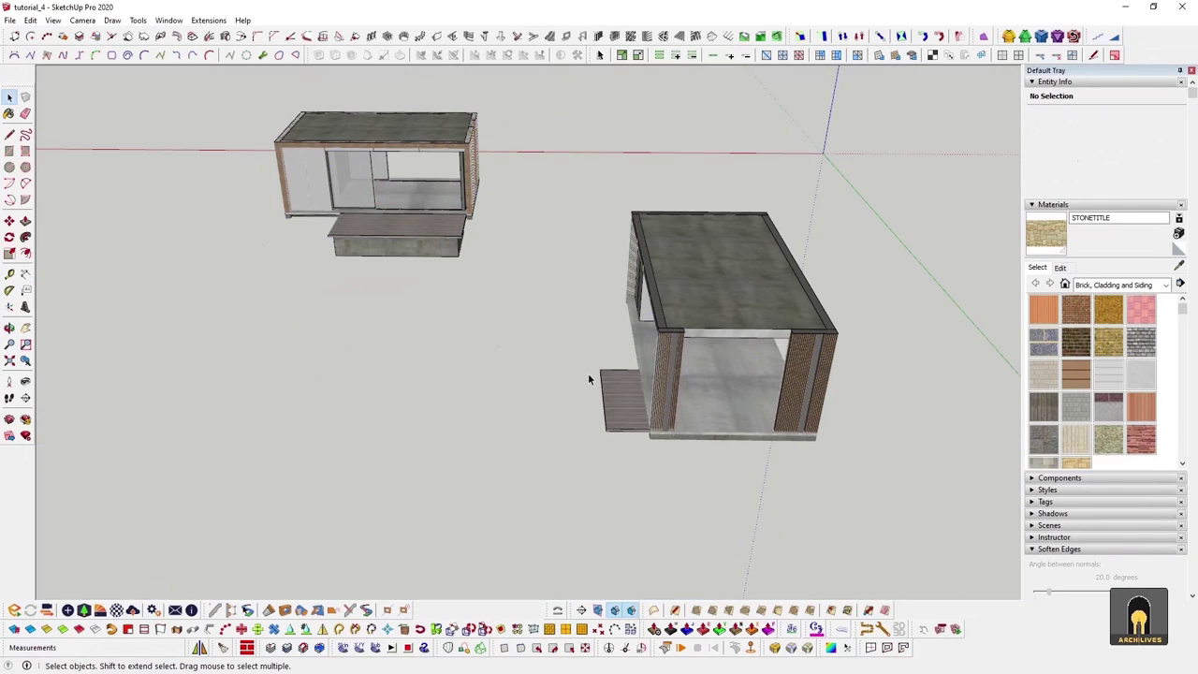
- Examine the two isolated pavilions from several angles and select them to check their grouping
middle_click_drag(587, 381, 572, 241)
left_click_drag(923, 467, 810, 374)
middle_click_drag(279, 190, 578, 268)
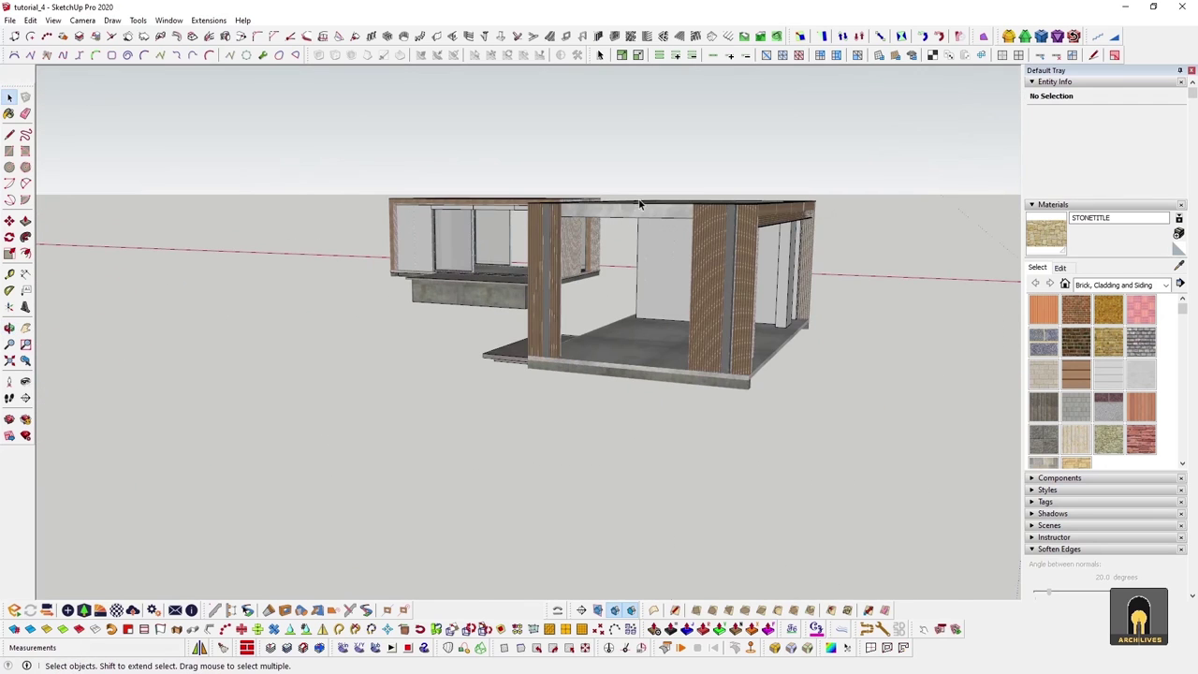
middle_click_drag(644, 206, 689, 258)
left_click(689, 259)
left_click(381, 127)
middle_click_drag(381, 126, 689, 330)
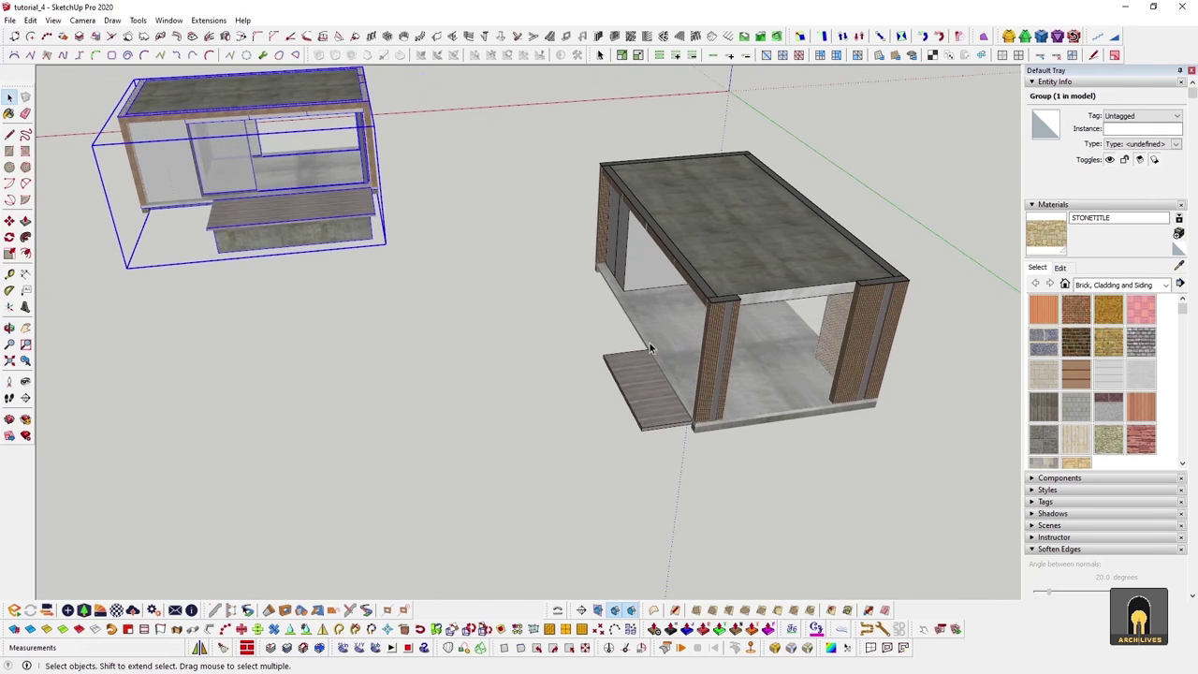
left_click(495, 327)
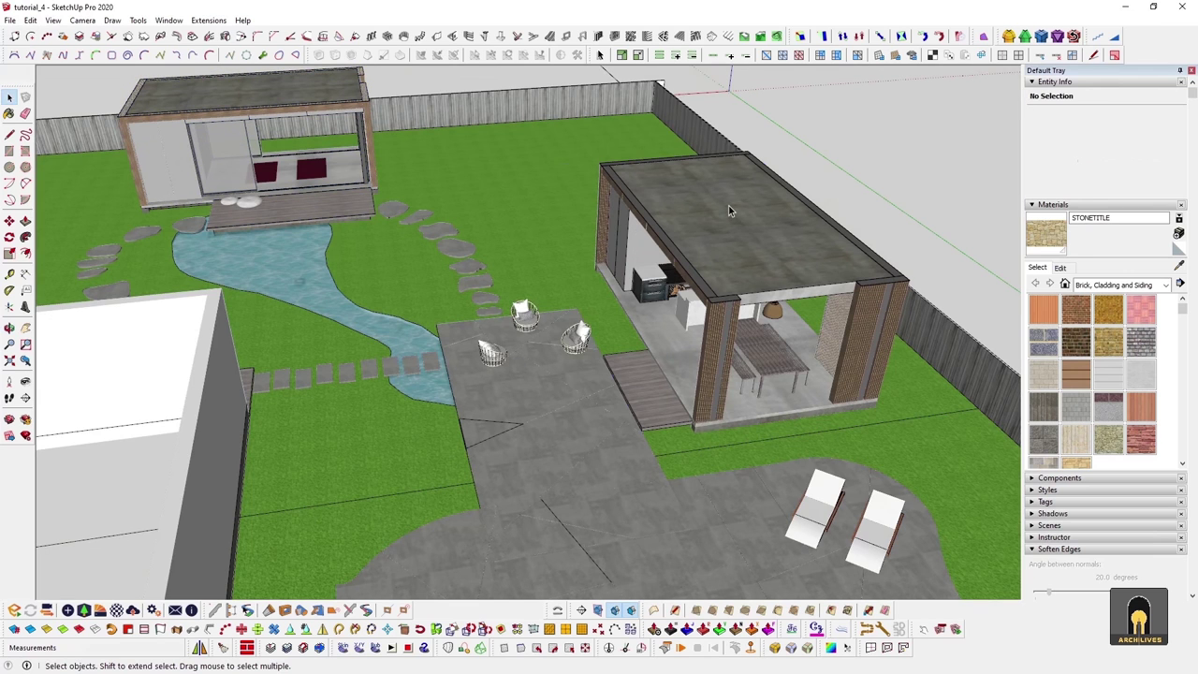
- Delete both pavilion buildings and the furniture group from the garden model
left_click(728, 205)
key("Delete")
left_click(246, 82)
key("Delete")
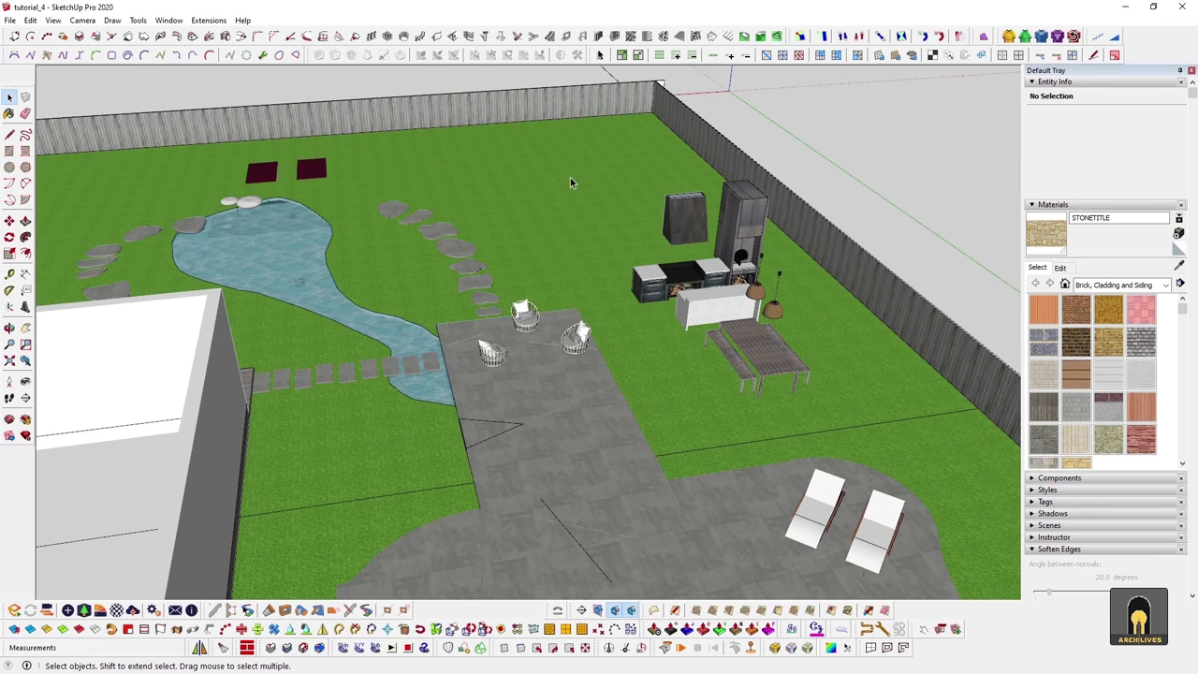
scroll(670, 267, "up", 3)
left_click(607, 376)
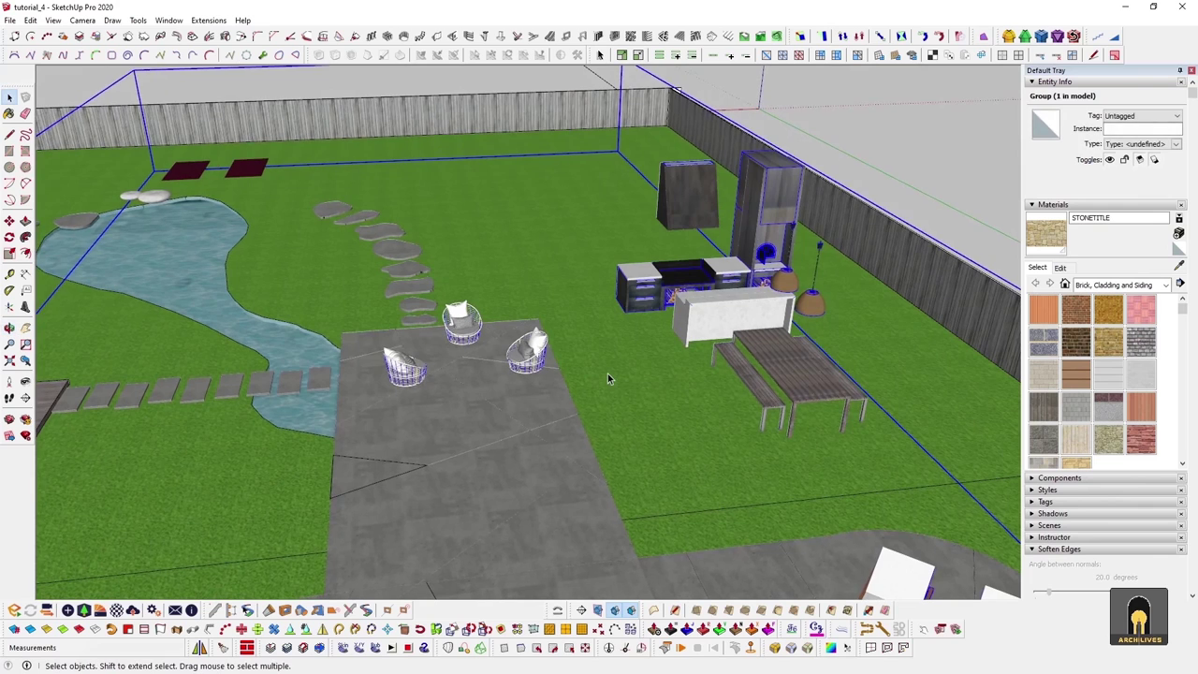
key("Delete")
- Undo the trial deletions to bring back the pavilions, furniture and landscape
middle_click_drag(678, 273, 768, 274)
left_click(727, 299)
scroll(458, 234, "down", 4)
scroll(436, 382, "down", 2)
scroll(458, 302, "up", 2)
key("Delete")
key("ctrl+z")
scroll(761, 352, "up", 2)
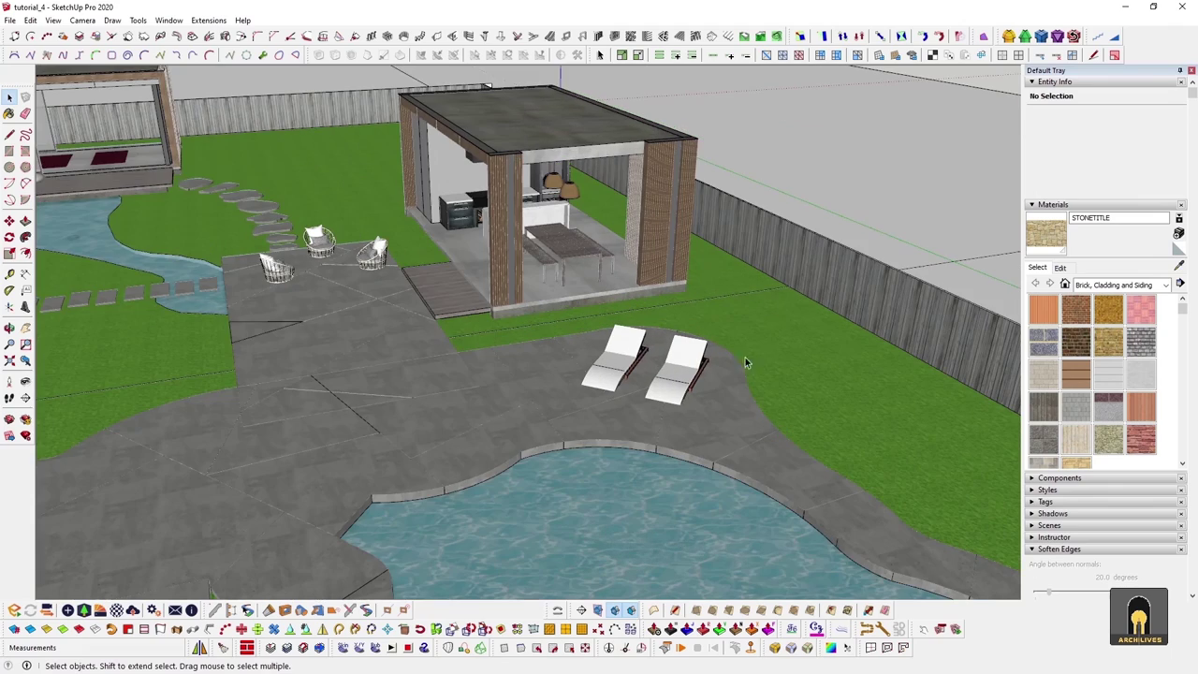
- Delete the furniture group and the pavilions, keeping only the landscape, pool and main house
left_click(633, 361)
key("Delete")
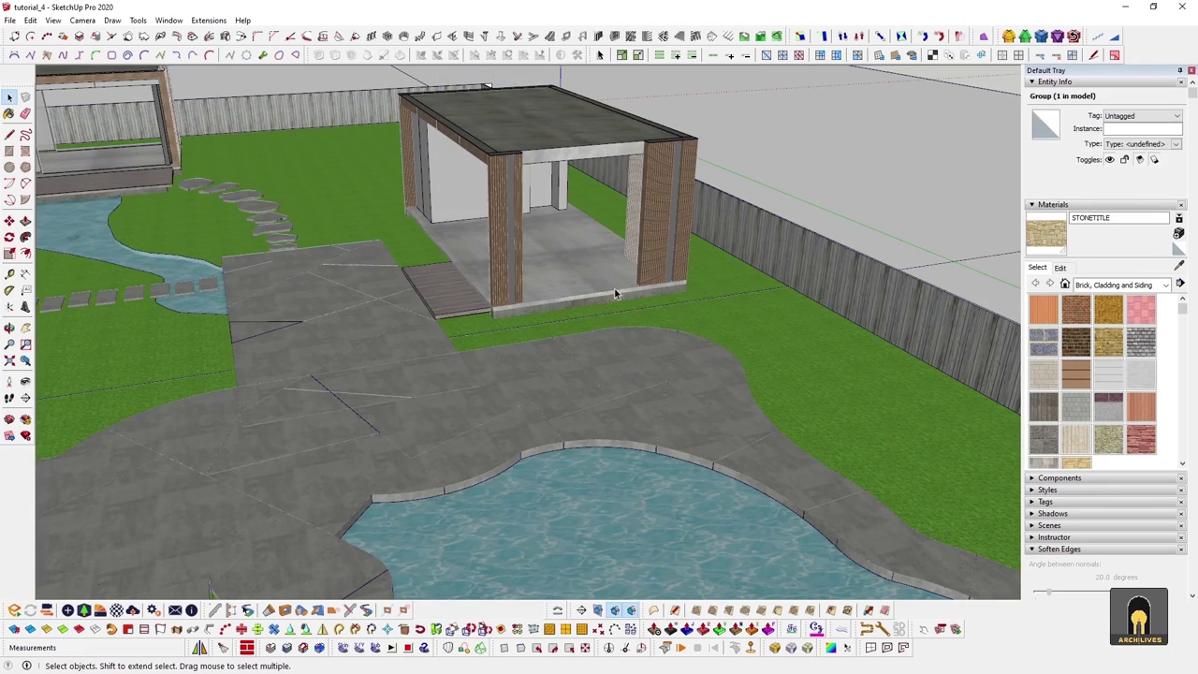
left_click(502, 161)
key("Delete")
- Examine the remaining landscape, including the paving, pond, pool and surrounding fence
scroll(735, 286, "down", 2)
scroll(297, 139, "up", 2)
middle_click_drag(296, 139, 720, 347)
middle_click_drag(579, 457, 676, 290)
scroll(590, 311, "down", 7)
scroll(449, 455, "up", 3)
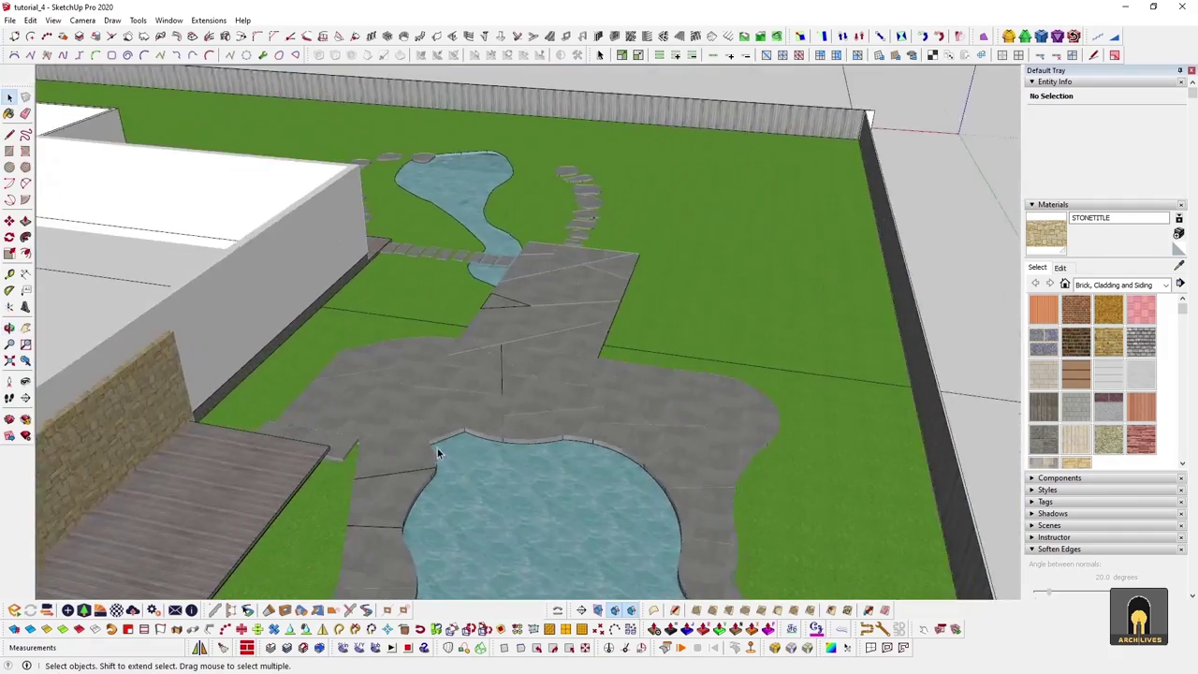
scroll(609, 428, "up", 3)
middle_click_drag(609, 428, 649, 372)
key("shift+h")
scroll(603, 257, "up", 3)
scroll(538, 357, "down", 2)
scroll(538, 357, "down", 3)
scroll(602, 338, "up", 3)
middle_click_drag(602, 338, 558, 395)
middle_click_drag(549, 314, 557, 370)
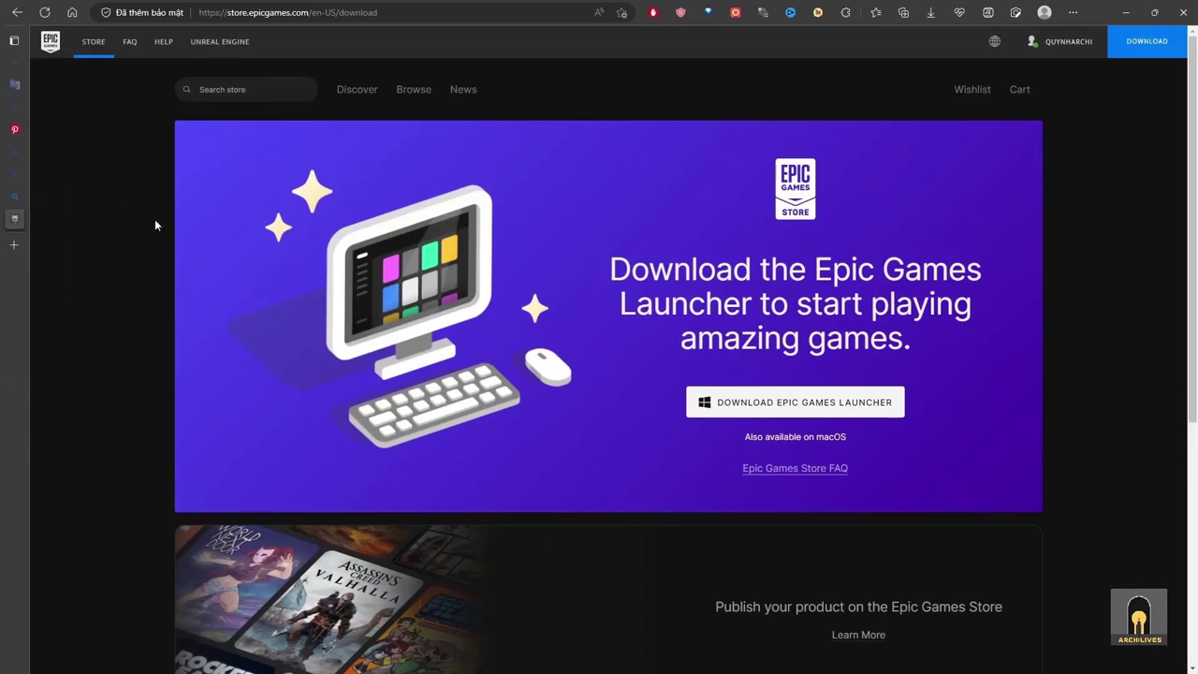
- In the web browser, open Unreal Engine's Datasmith page from the "datasmith unreal engine 5" search results
left_click(15, 215)
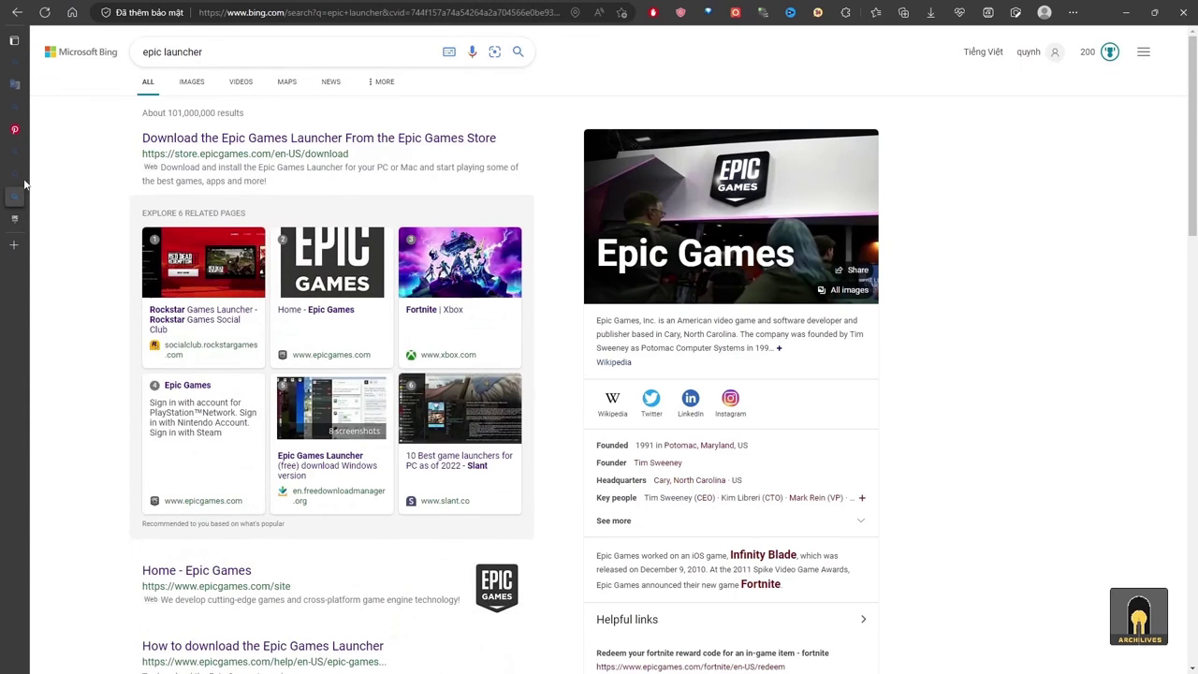
left_click(14, 177)
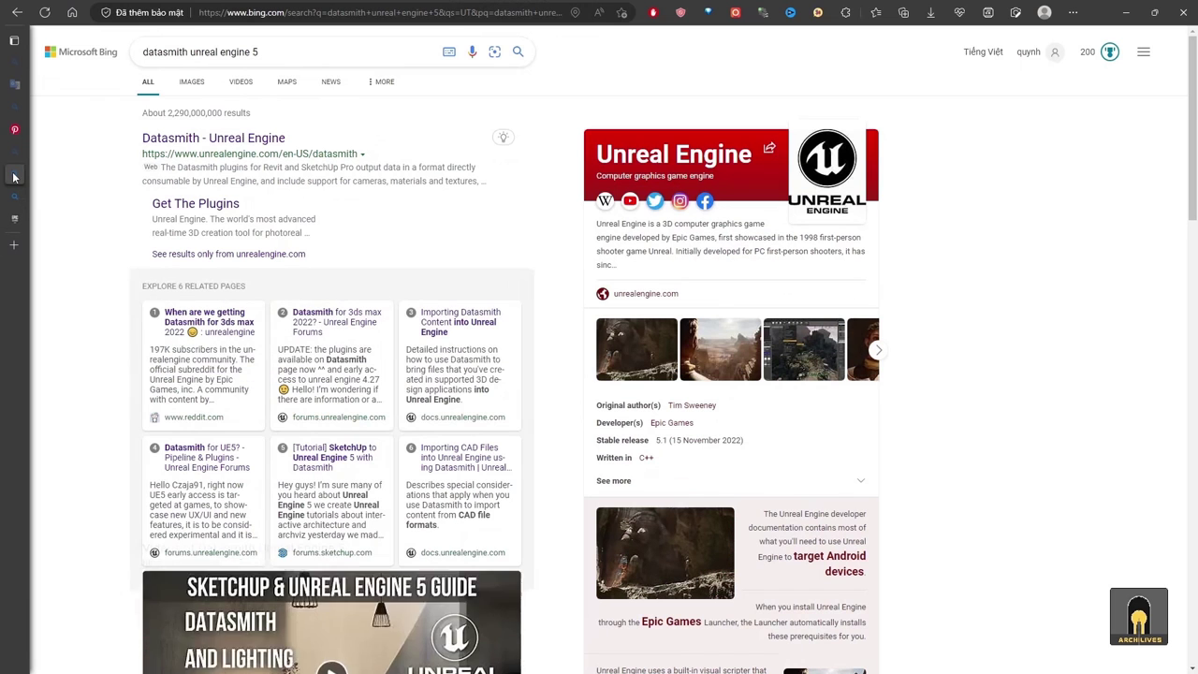
left_click(173, 140)
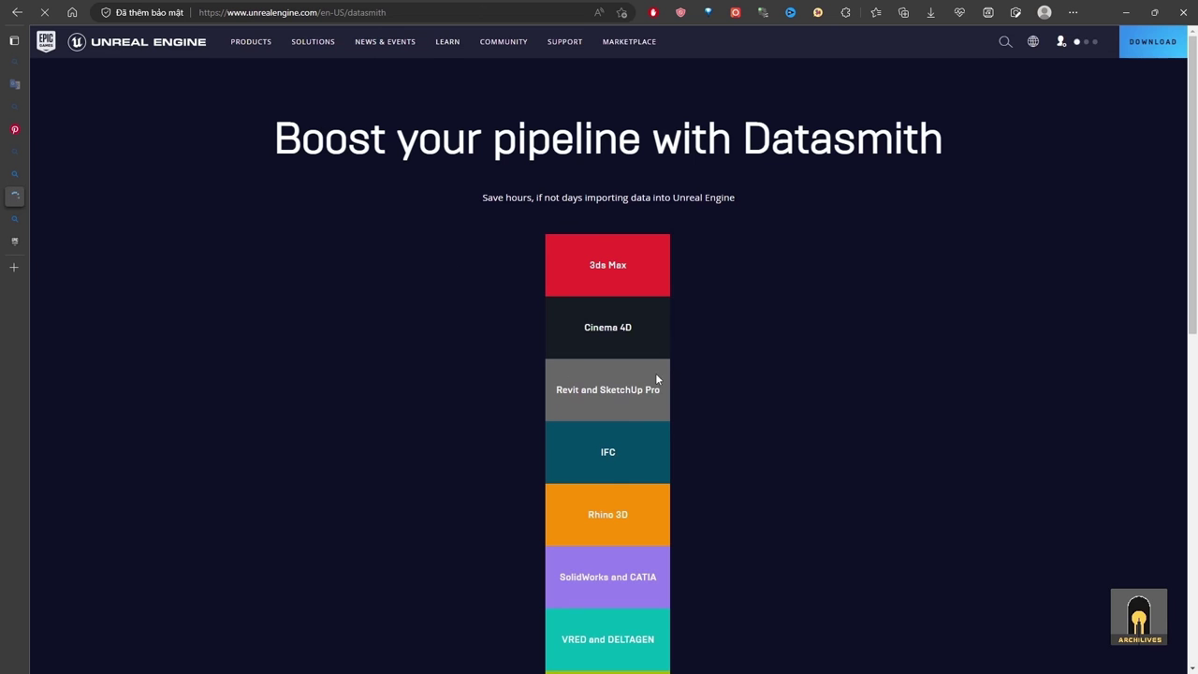
- Open the Datasmith plugins download page and find the SketchUp Pro Exporter
scroll(730, 344, "down", 8)
scroll(731, 342, "up", 8)
scroll(749, 350, "down", 5)
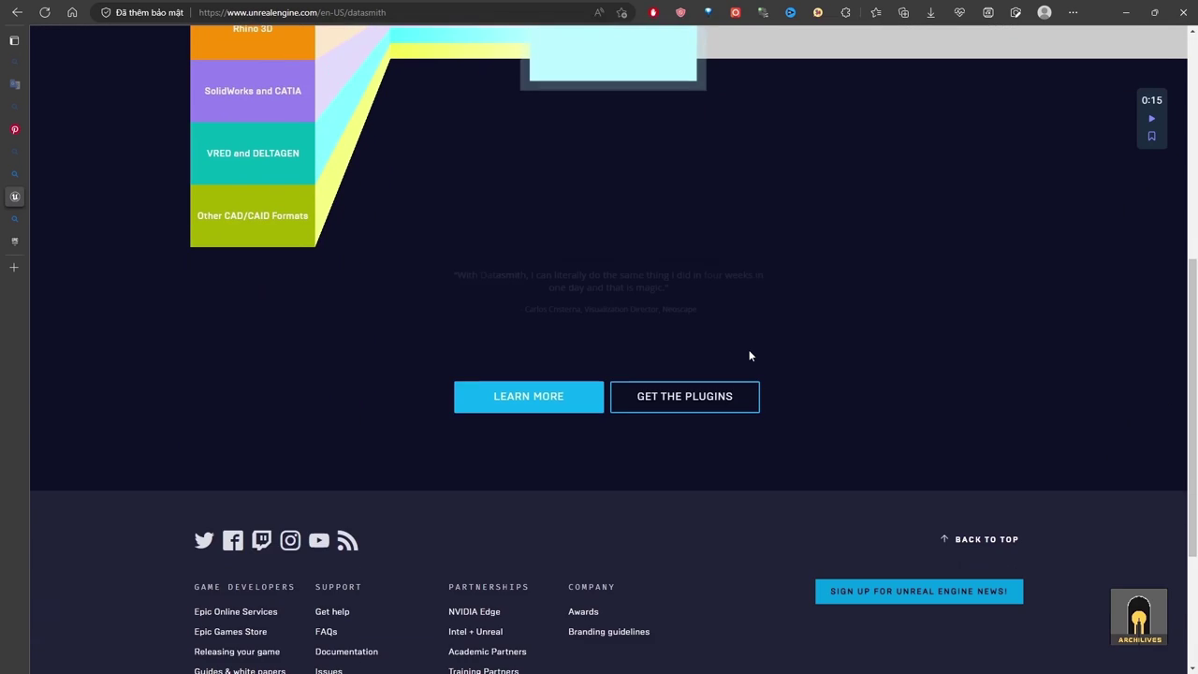
scroll(773, 356, "up", 4)
scroll(776, 356, "down", 4)
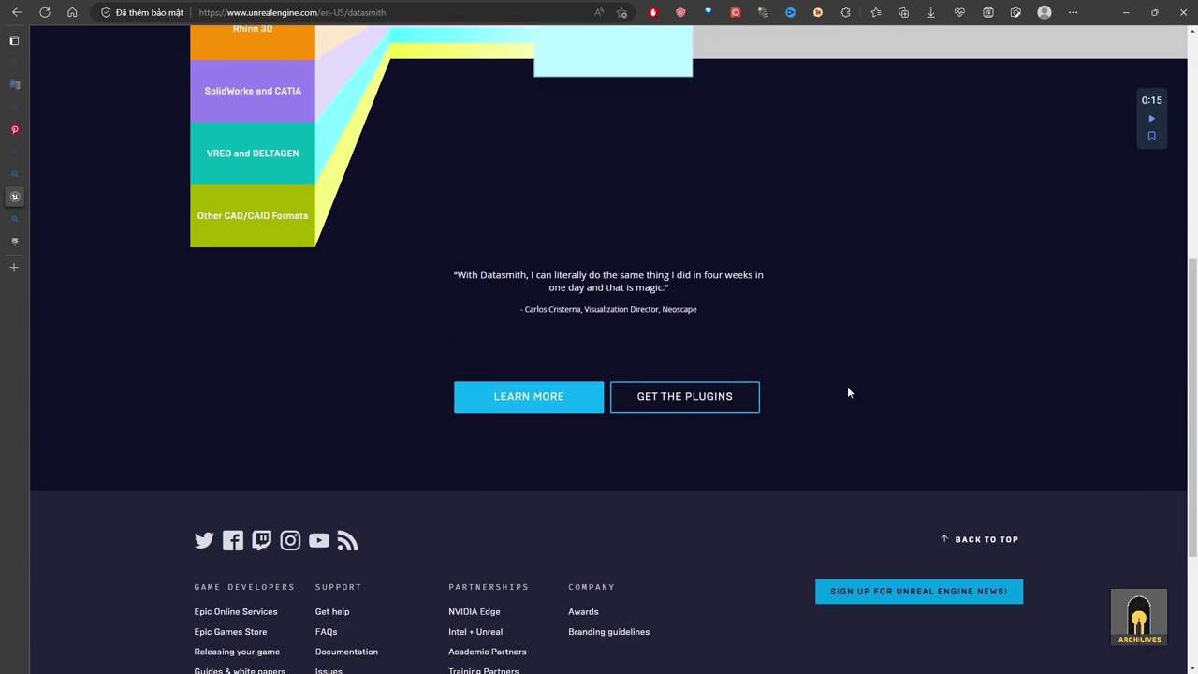
left_click(723, 408)
scroll(717, 487, "down", 6)
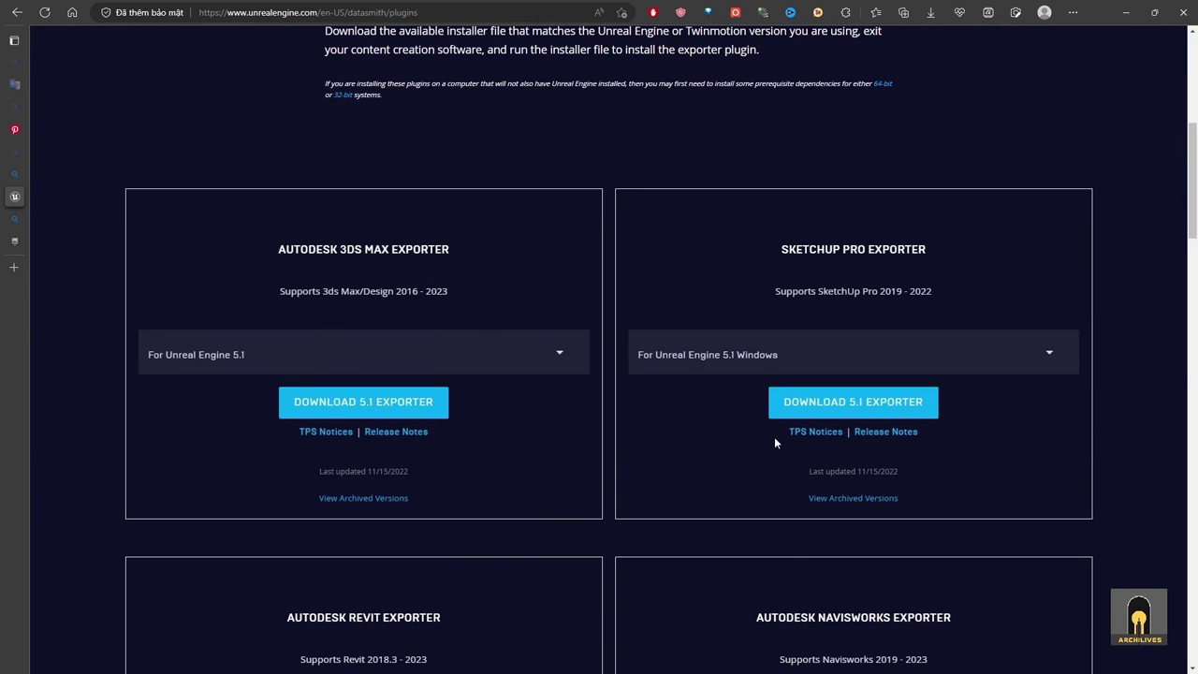
- Go back to the Datasmith overview page and reopen its plugins download page at the SketchUp Pro Exporter
key("alt+Left")
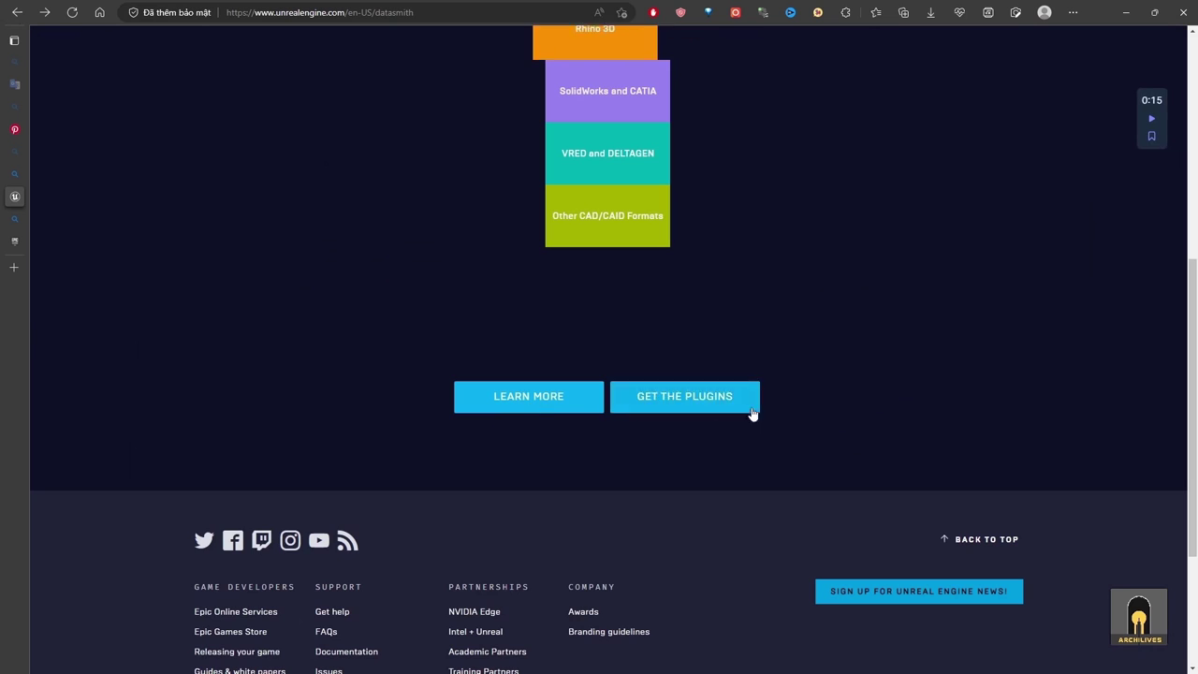
scroll(770, 391, "up", 5)
scroll(789, 375, "down", 8)
left_click(679, 202)
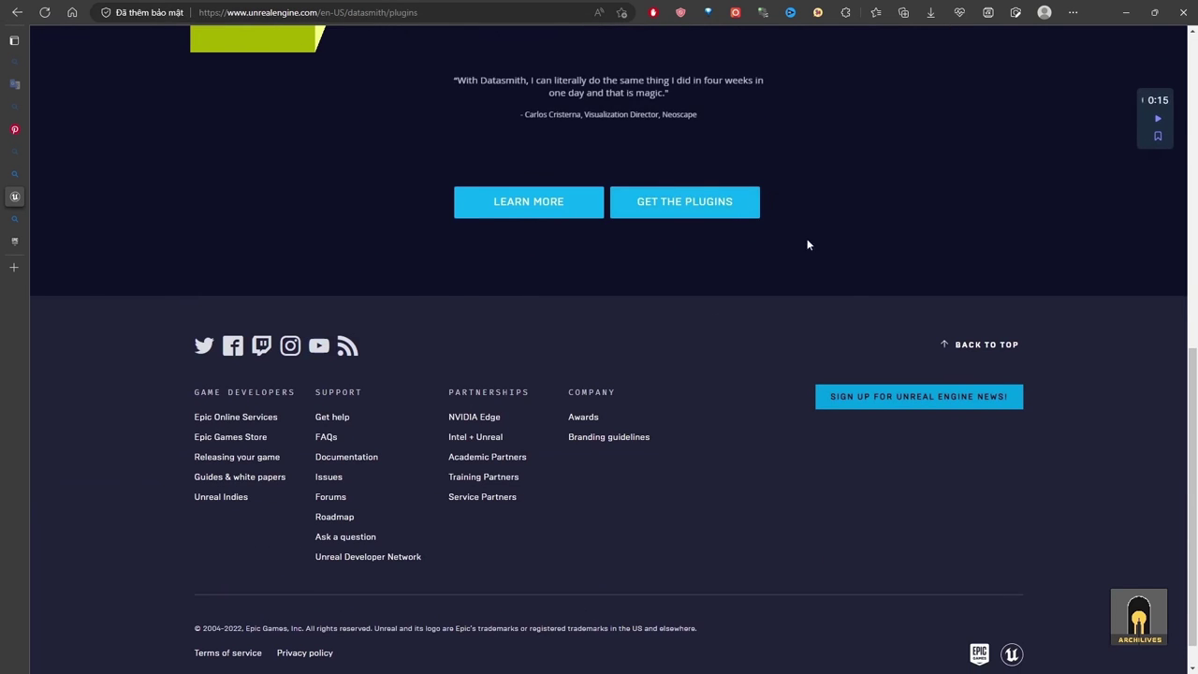
scroll(683, 337, "down", 8)
scroll(1006, 266, "up", 2)
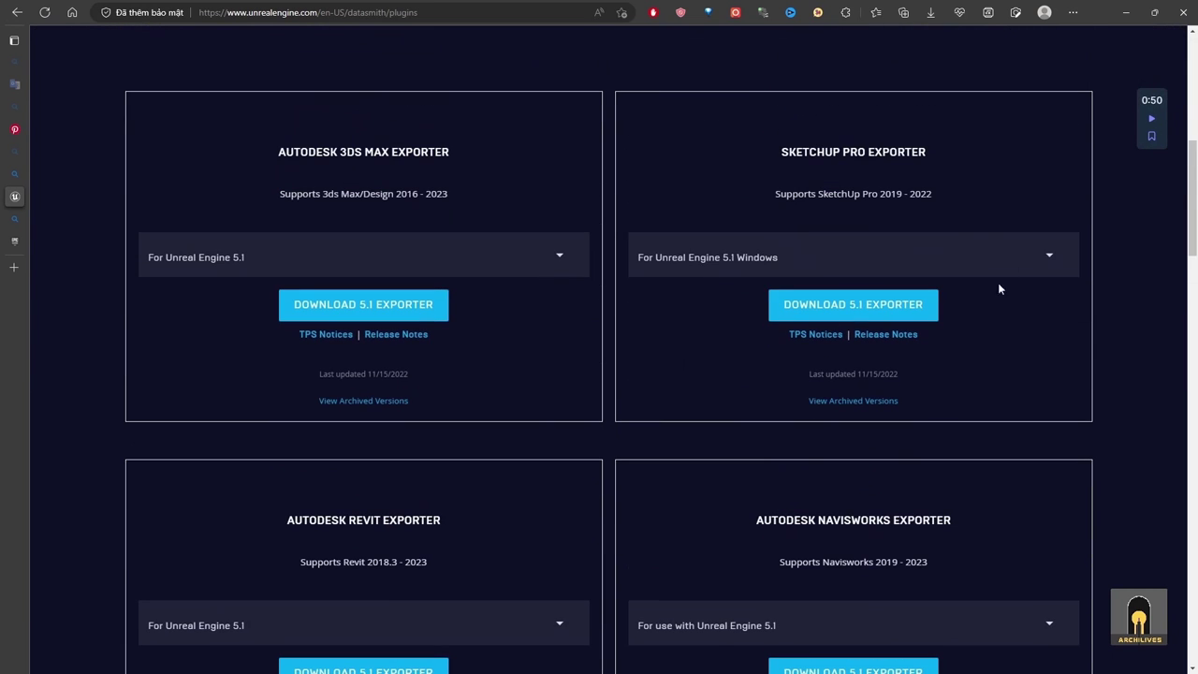
- Check the SketchUp versions supported by the SketchUp Pro Exporter and its Unreal Engine version selection
left_click_drag(776, 194, 981, 198)
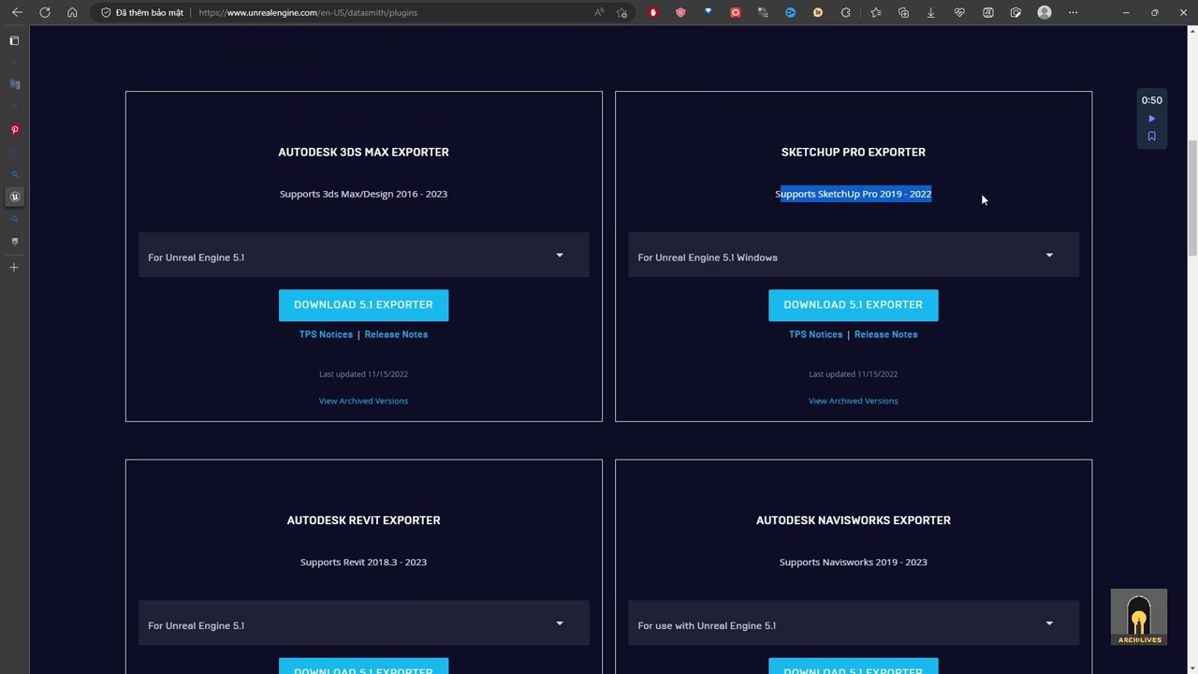
left_click(1009, 258)
left_click(1010, 258)
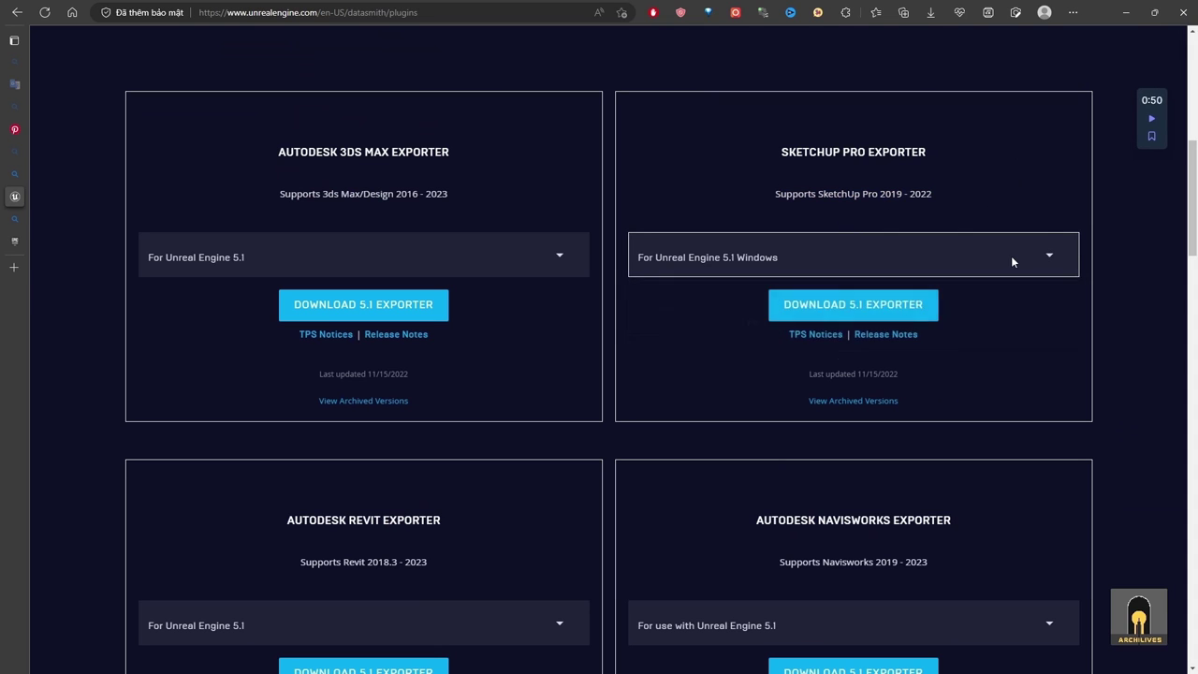
left_click(1011, 258)
left_click(1011, 259)
left_click(1012, 257)
left_click(1012, 258)
left_click(1011, 258)
left_click(1010, 258)
left_click(1010, 258)
left_click(1011, 258)
scroll(762, 265, "down", 2)
scroll(776, 312, "up", 3)
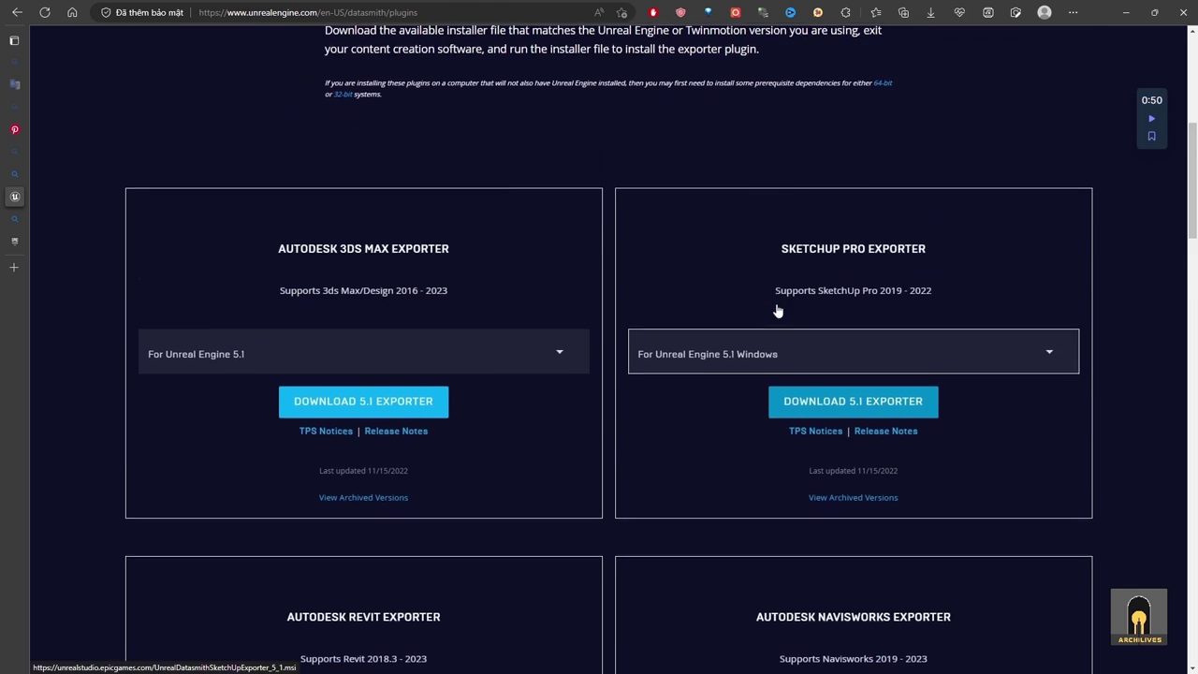
- Download the SketchUp Pro 5.1 Exporter for Unreal Engine 5.1 Windows
left_click(828, 359)
left_click(852, 348)
left_click(851, 404)
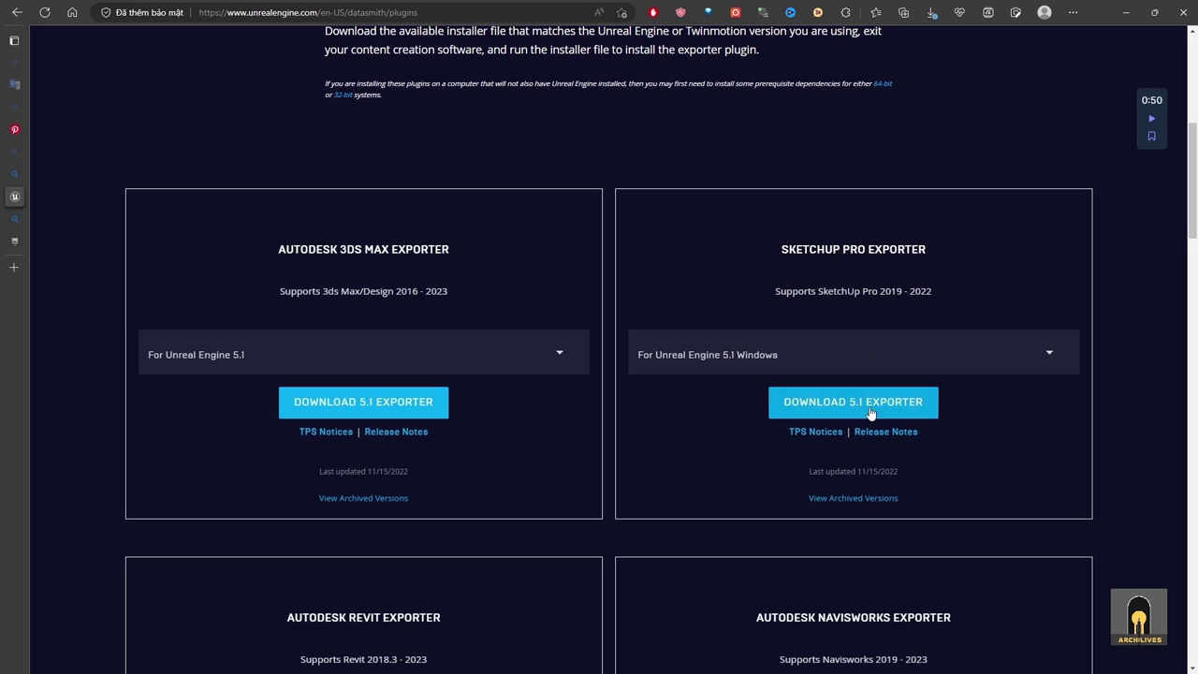
- Switch back to SketchUp and examine the garden model around the kitchen pavilion
left_click(1128, 12)
middle_click_drag(737, 254, 720, 236)
middle_click_drag(386, 238, 612, 370)
scroll(612, 369, "down", 2)
left_click(649, 214)
middle_click_drag(649, 213, 685, 310)
- Delete the site group and the furniture group so only the two pavilions remain
left_click(487, 178)
scroll(487, 178, "down", 2)
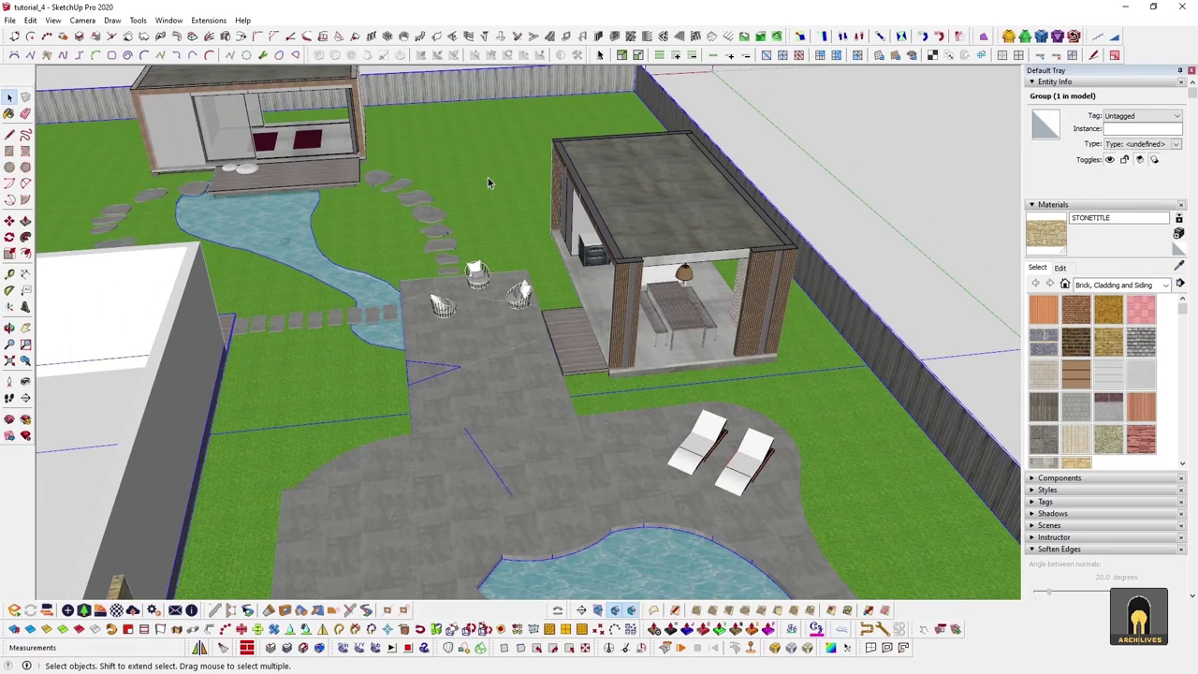
middle_click_drag(524, 249, 460, 261)
scroll(452, 190, "up", 3)
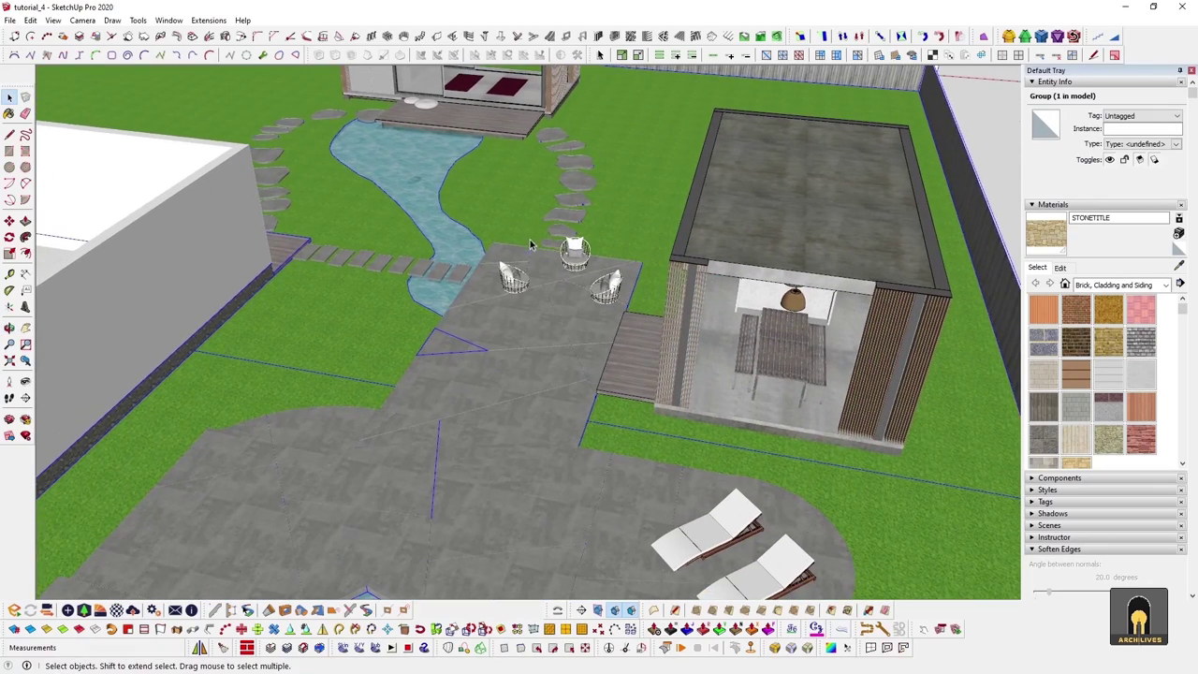
middle_click_drag(530, 240, 571, 252)
key("Delete")
left_click(476, 292)
scroll(511, 321, "down", 3)
key("Delete")
- Select the kitchen pavilion to inspect it, then undo the deletion of the site and furniture groups
middle_click_drag(512, 322, 674, 227)
scroll(675, 227, "up", 2)
left_click(743, 257)
scroll(752, 304, "down", 3)
middle_click_drag(791, 324, 599, 228)
scroll(611, 208, "down", 3)
scroll(548, 254, "up", 2)
middle_click_drag(698, 251, 698, 293)
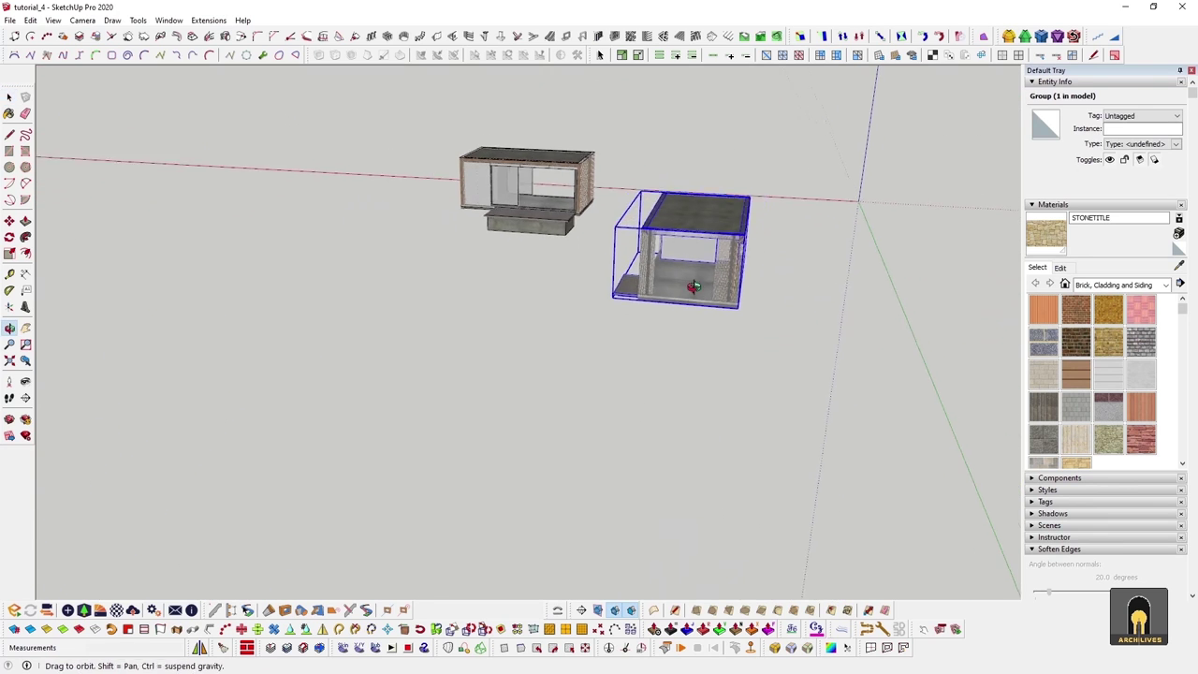
key("ctrl+z")
key("ctrl+z")
- Remove the site and furniture groups again, keeping only the two pavilions for export
left_click(510, 332)
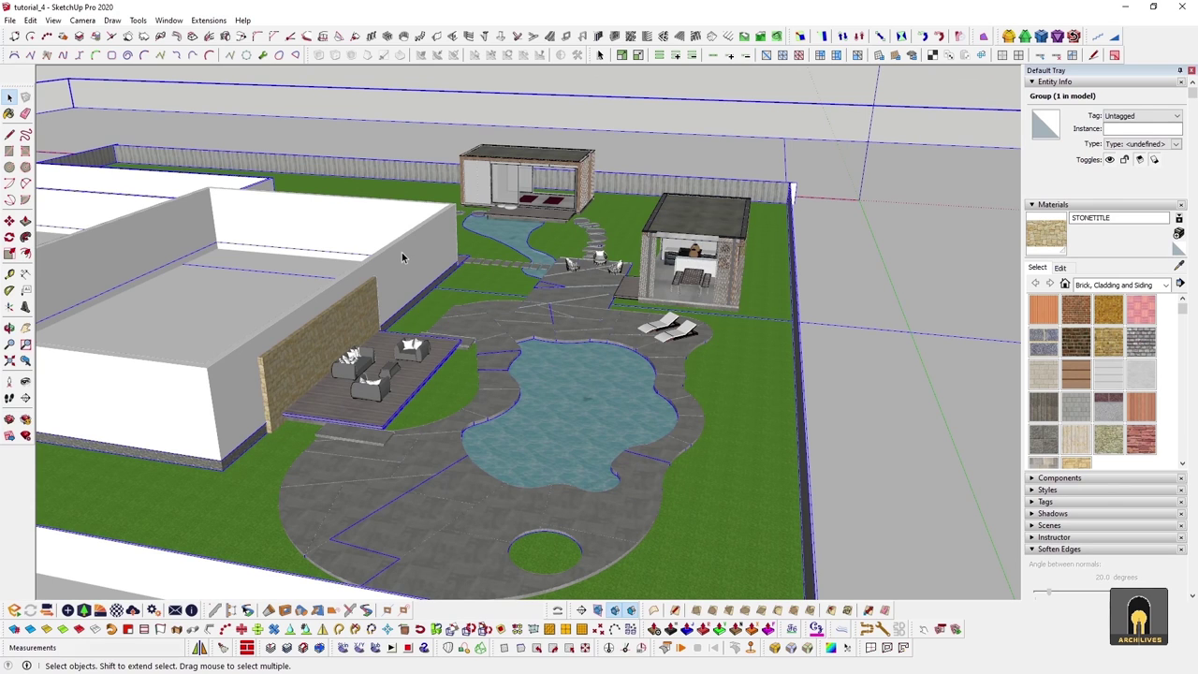
key("Delete")
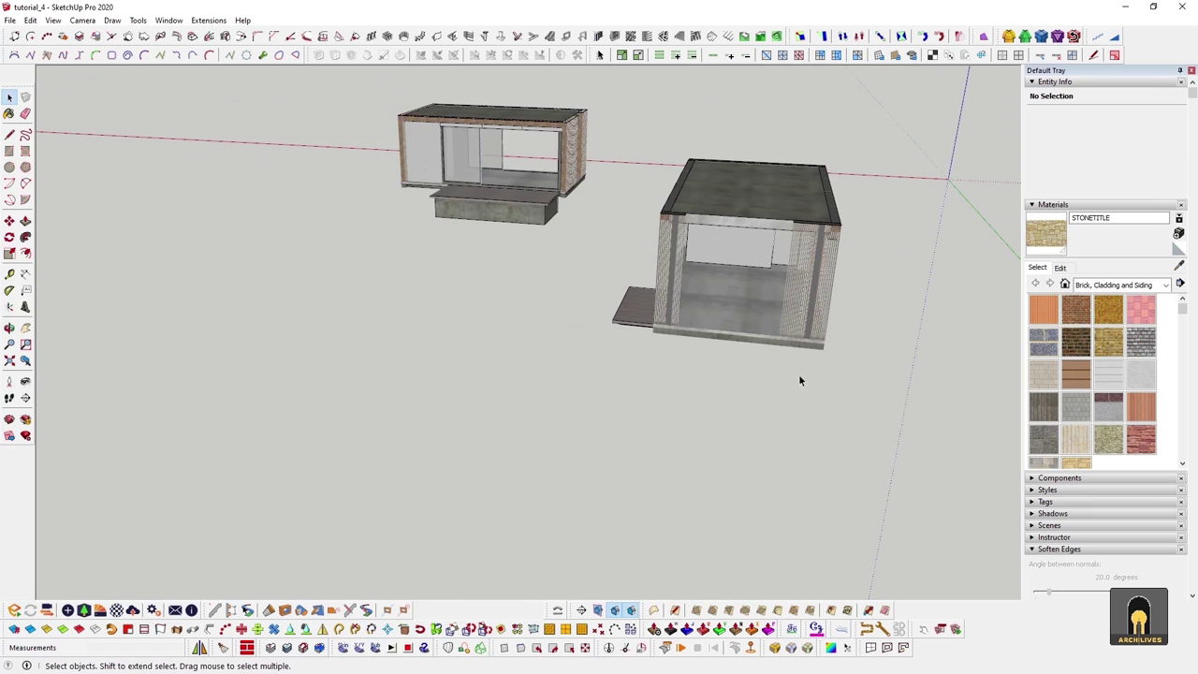
middle_click_drag(800, 381, 374, 283)
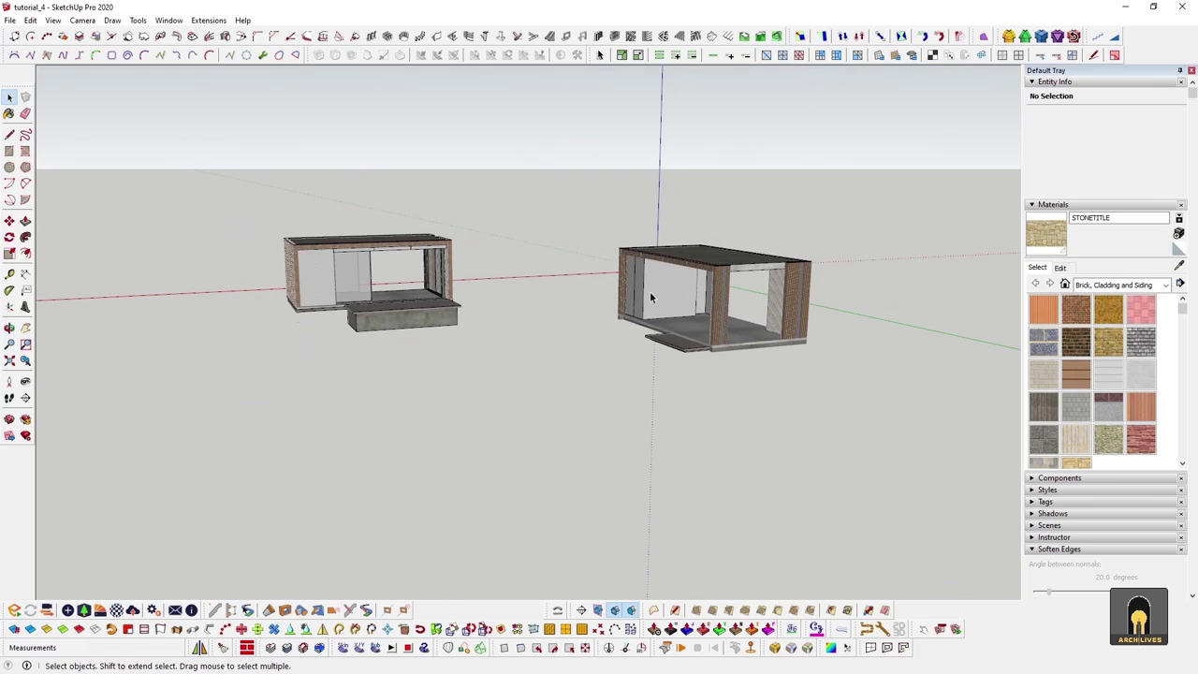
- Open the 3D model export, review the existing Unreal Datasmith files in the Datasmith folder, and leave without exporting
left_click(28, 21)
mouse_move(10, 18)
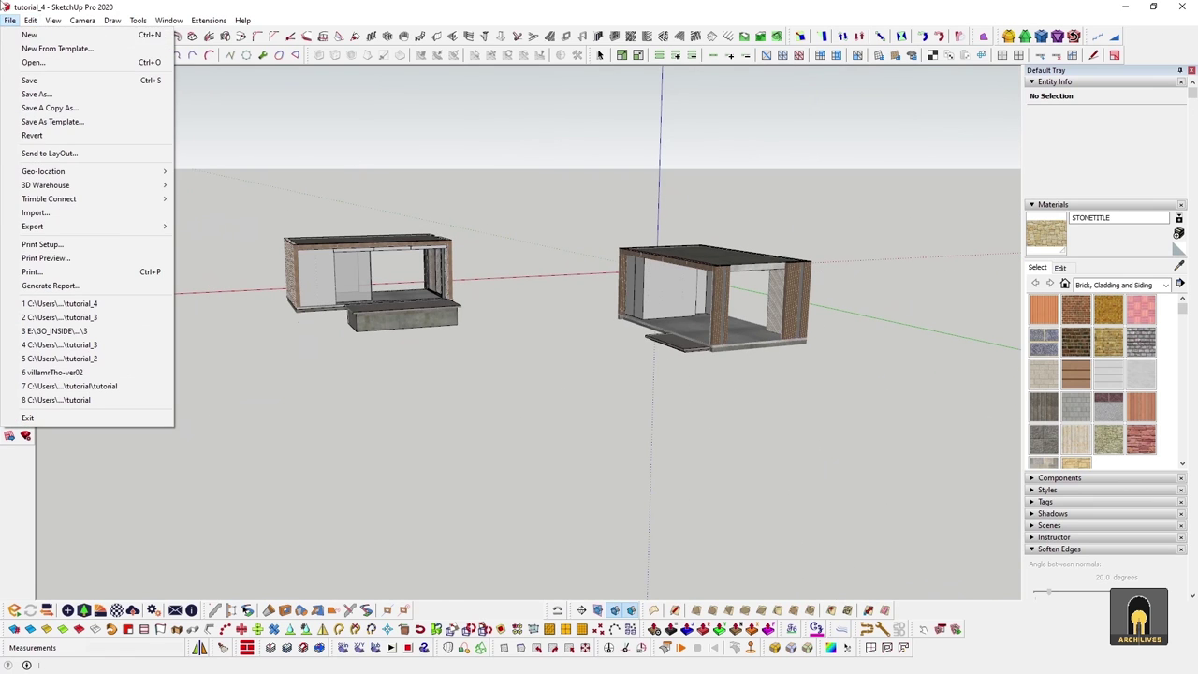
mouse_move(140, 226)
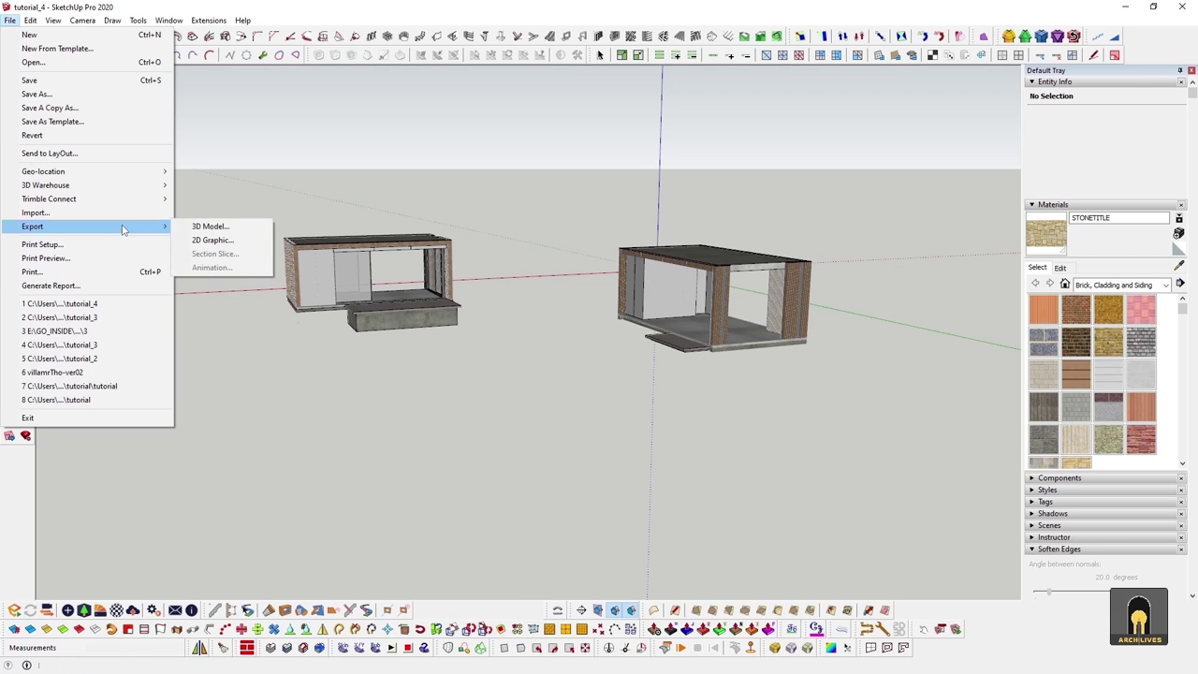
left_click(210, 226)
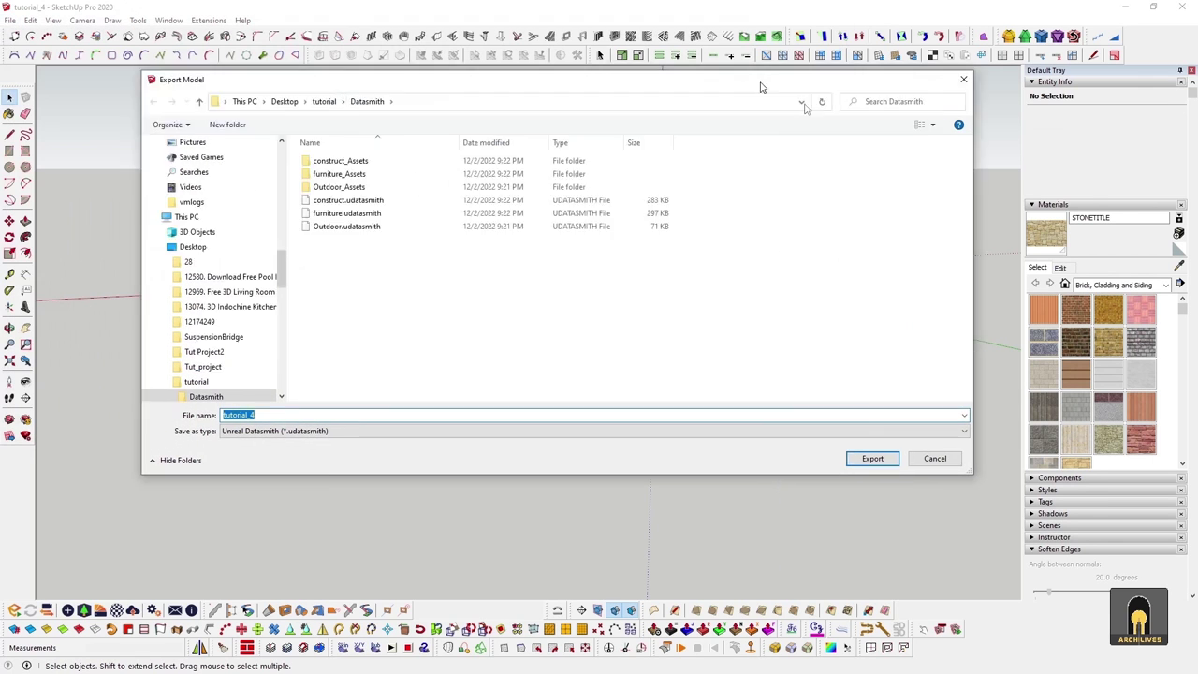
left_click_drag(870, 153, 1154, 411)
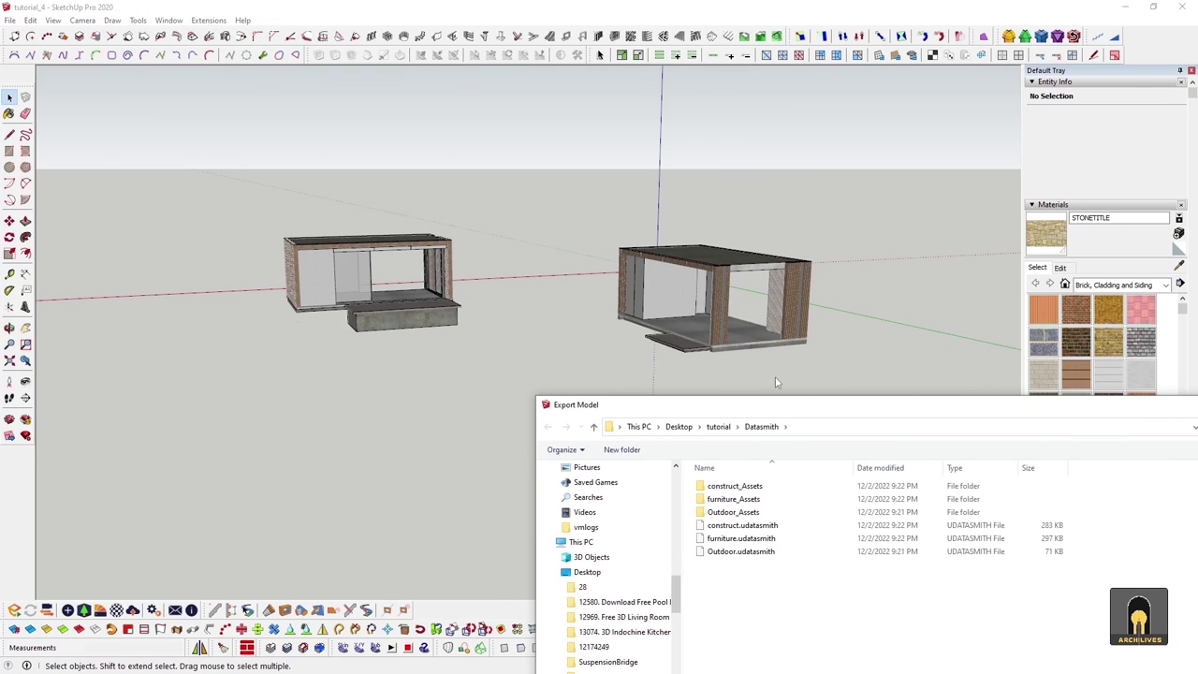
left_click_drag(825, 408, 479, 121)
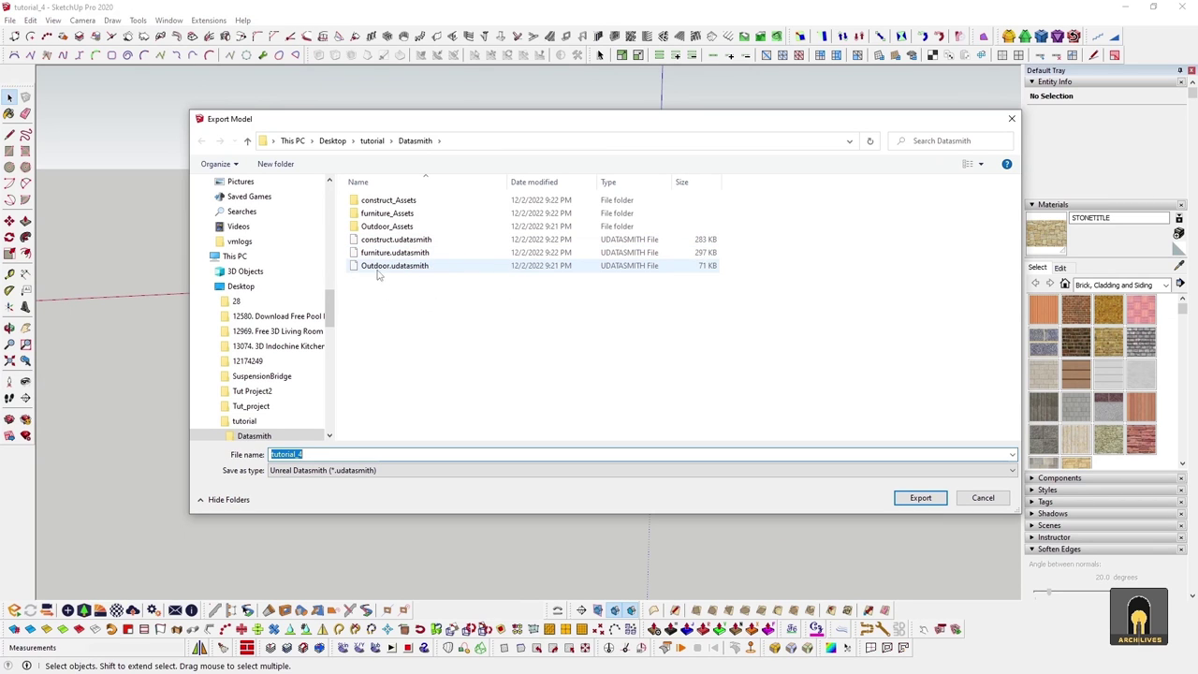
left_click(1011, 118)
- Undo the removal of the site and furniture groups so the full garden model is back
middle_click_drag(942, 155, 326, 241)
scroll(546, 266, "down", 3)
middle_click_drag(546, 267, 543, 315)
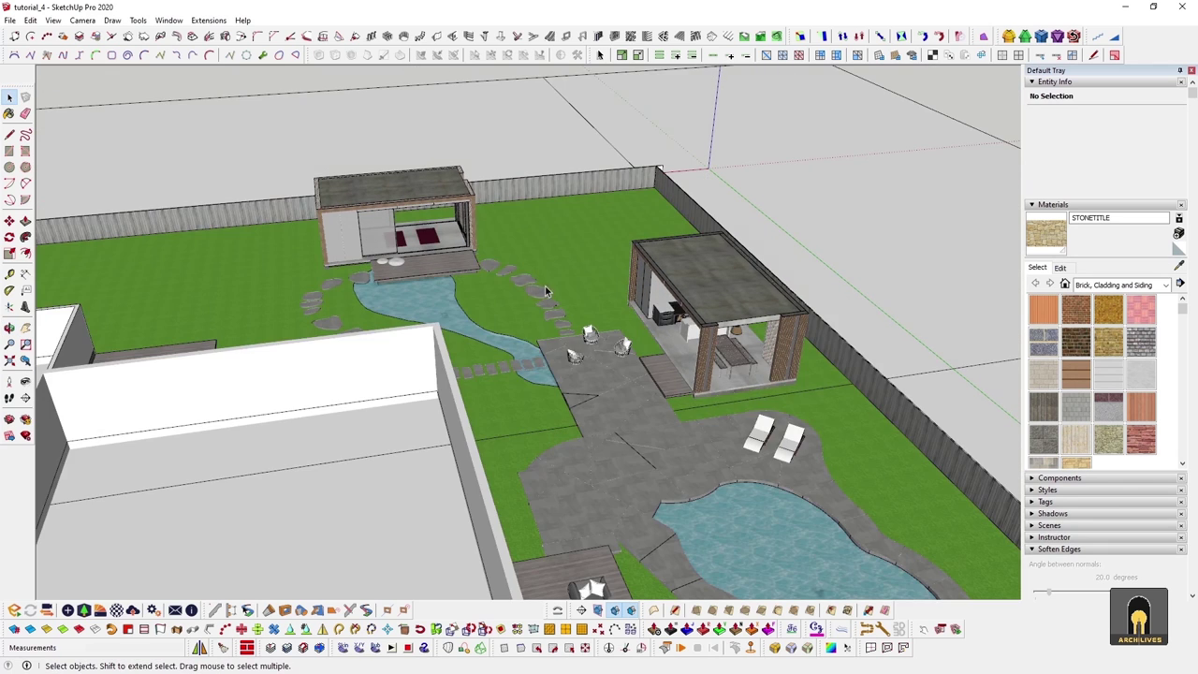
- Examine the terrace chairs, the wooden deck and the furnished kitchen pavilion in the garden model
mouse_move(545, 285)
middle_mouse_down()
mouse_move(655, 375)
mouse_move(527, 290)
middle_mouse_up()
scroll(681, 400, "up", 5)
scroll(528, 290, "up", 3)
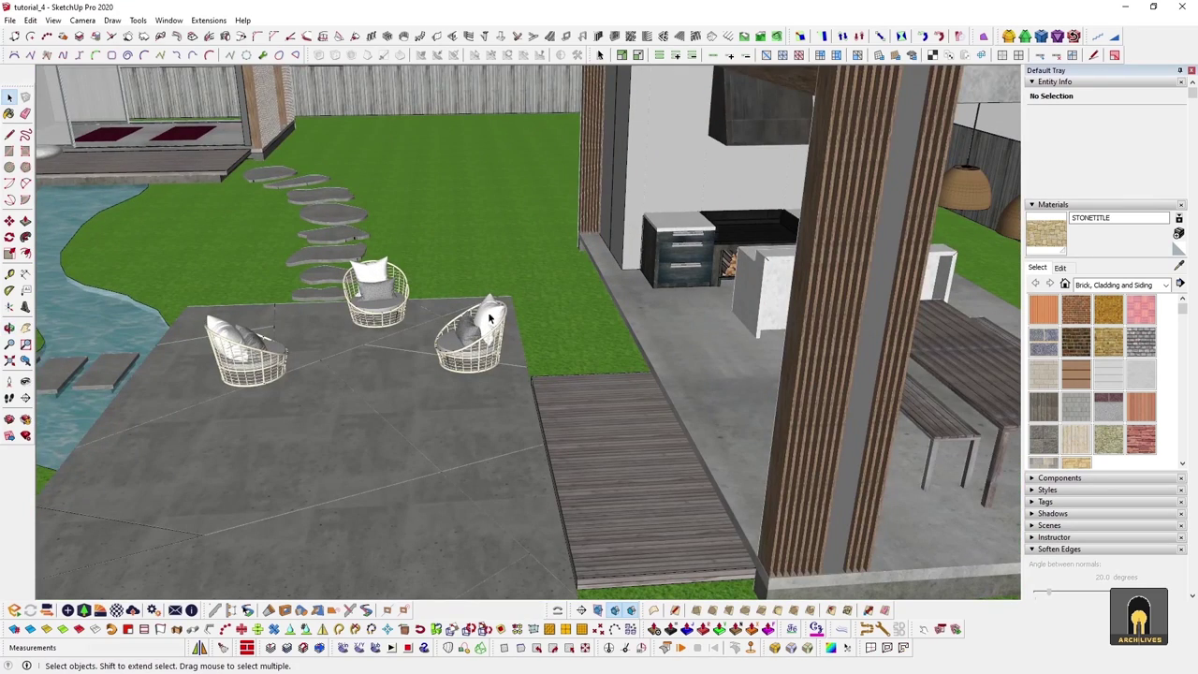
middle_click_drag(531, 322, 486, 309)
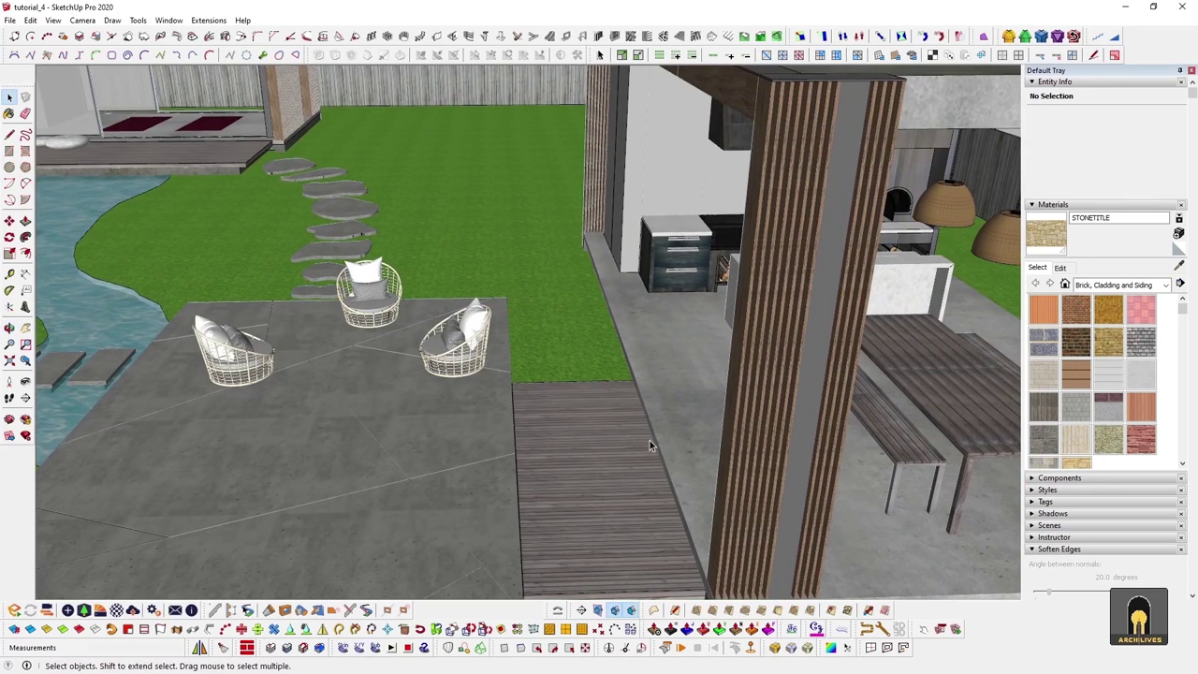
scroll(596, 372, "down", 6)
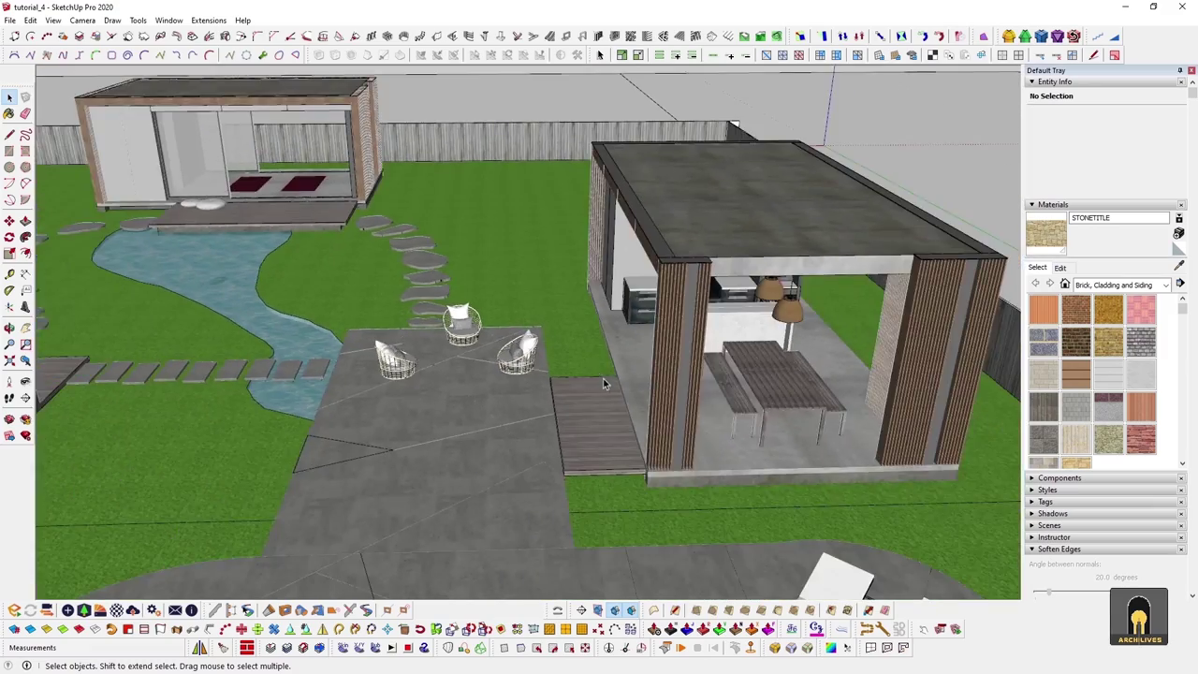
middle_click_drag(605, 384, 796, 398)
scroll(640, 365, "up", 4)
scroll(679, 350, "up", 3)
middle_click_drag(690, 347, 567, 337)
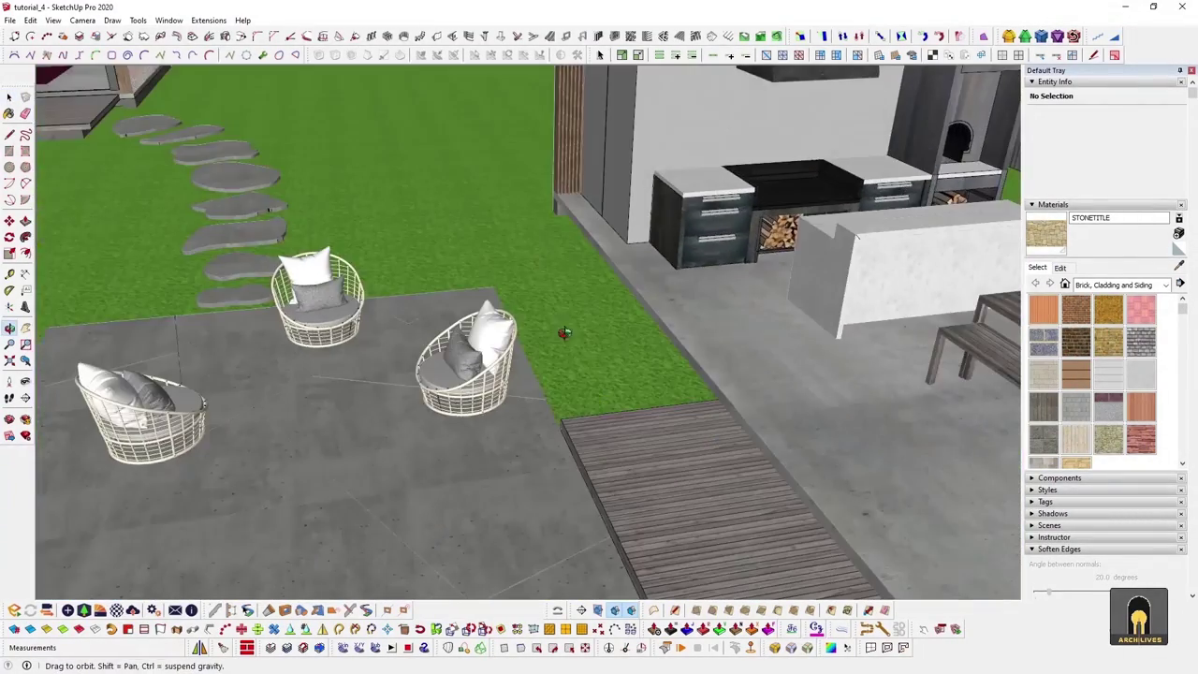
scroll(410, 292, "down", 5)
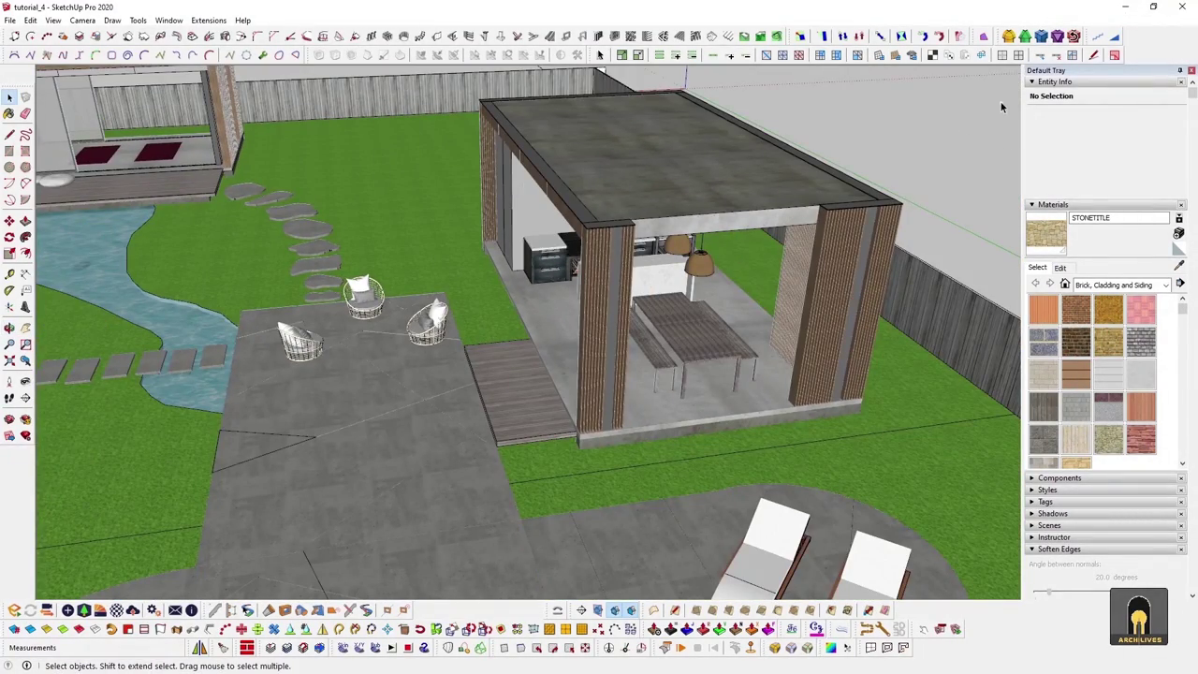
- Close SketchUp without saving the changes to tutorial_4, and close the Datasmith plugins page in the browser
left_click(1181, 6)
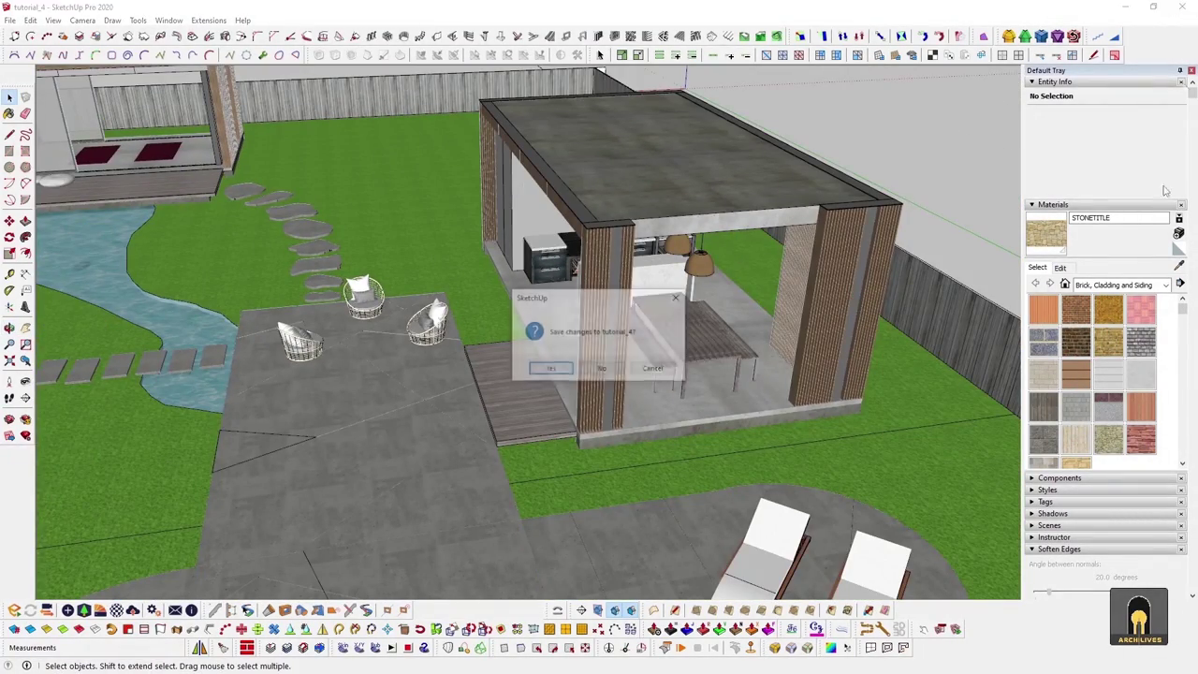
left_click(603, 370)
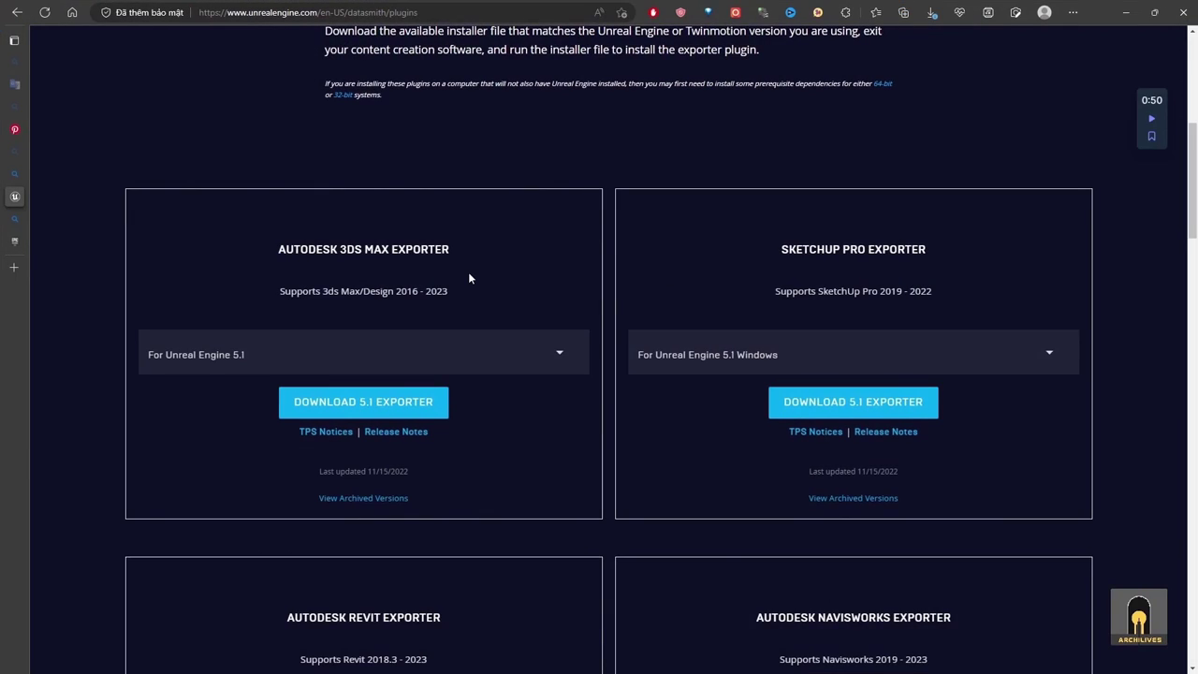
left_click(36, 196)
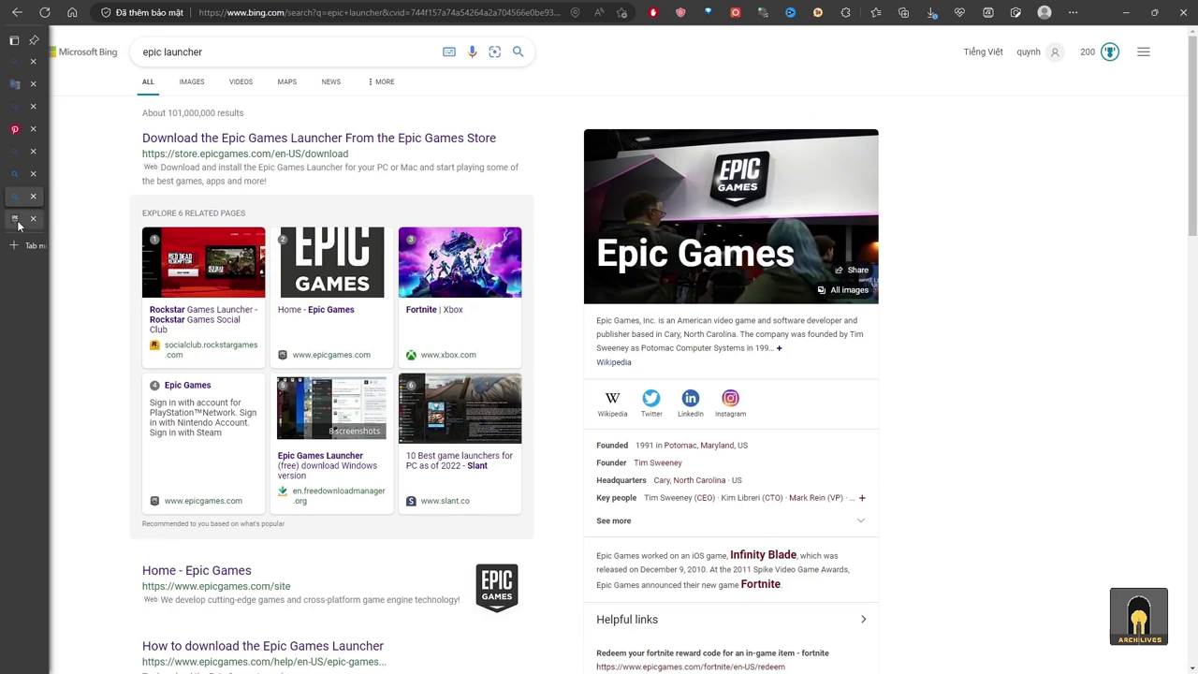
- Review the Bing results for the "epic launcher" query, highlighting the search words without changing them
left_click(18, 224)
left_click(14, 196)
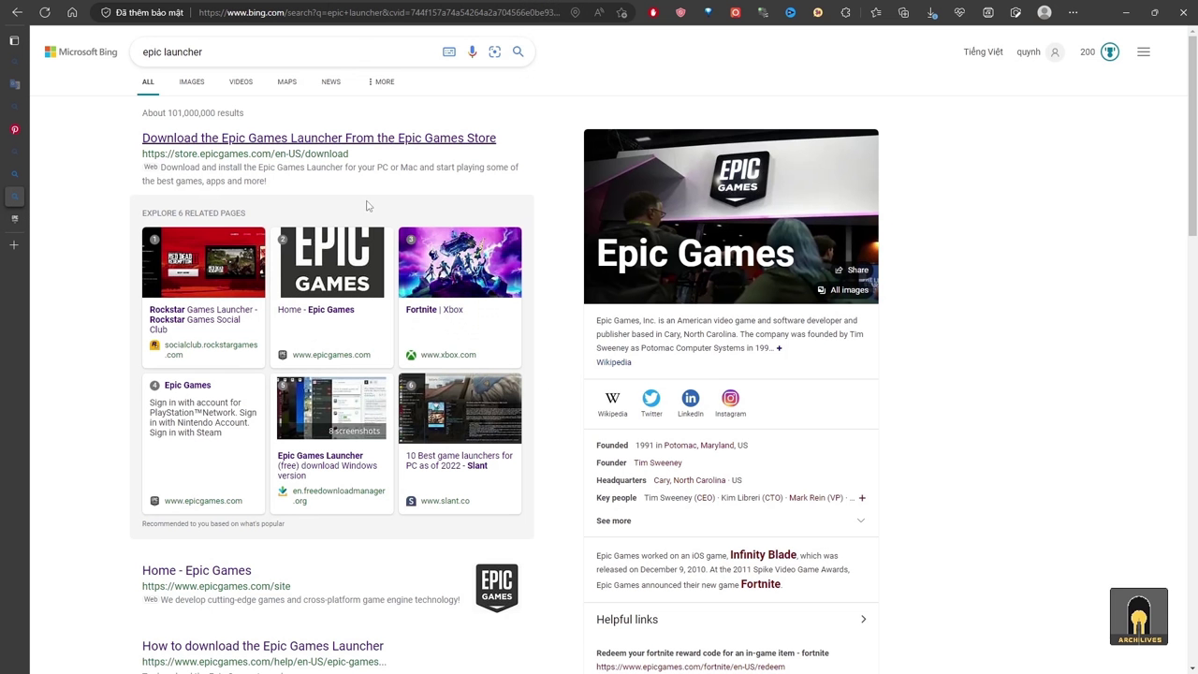
left_click_drag(257, 53, 111, 62)
left_click(296, 51)
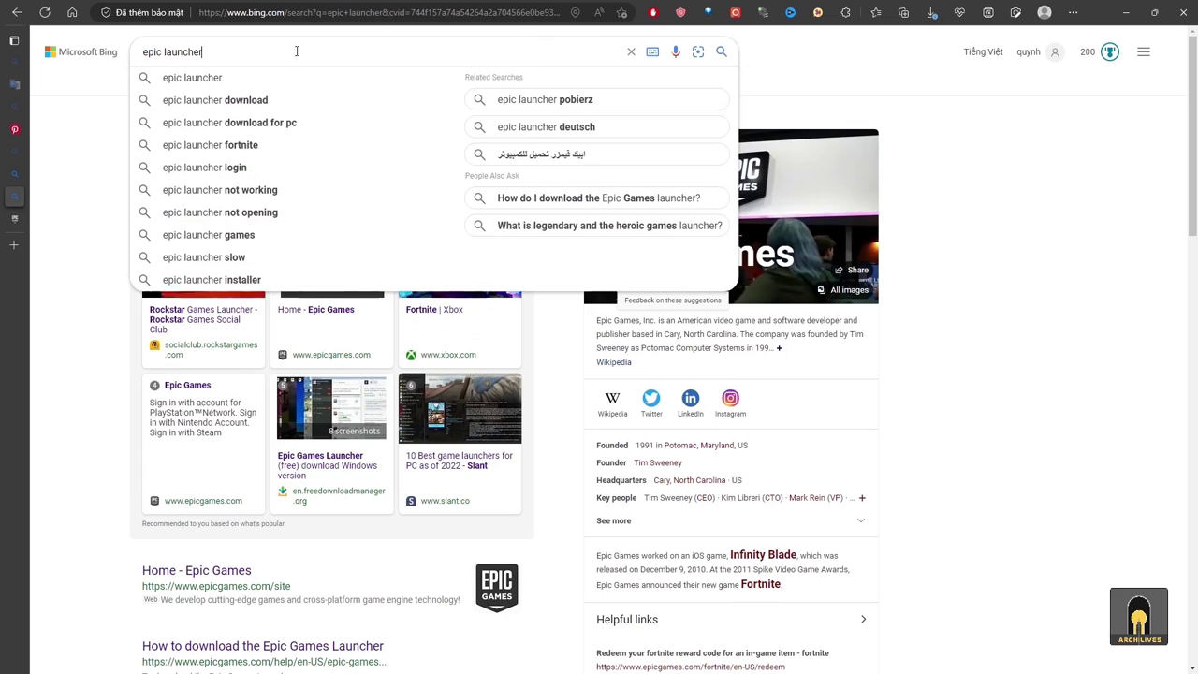
left_click_drag(217, 54, 123, 57)
left_click(261, 52)
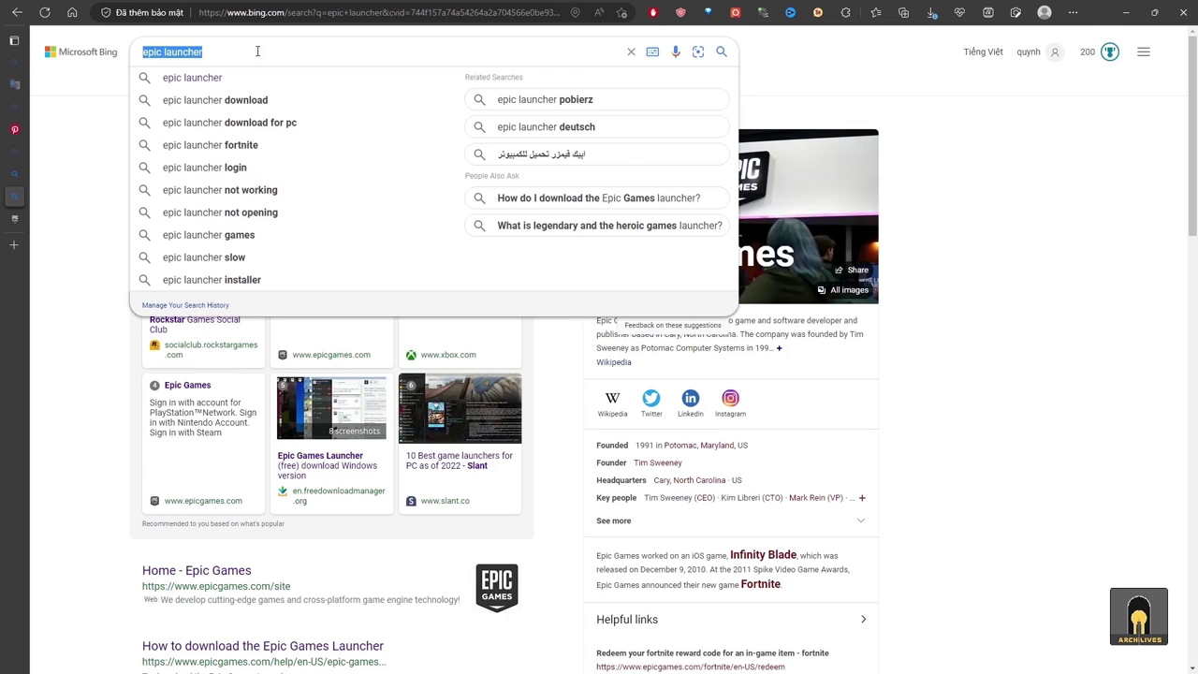
left_click_drag(266, 53, 141, 53)
left_click(246, 52)
left_click(104, 168)
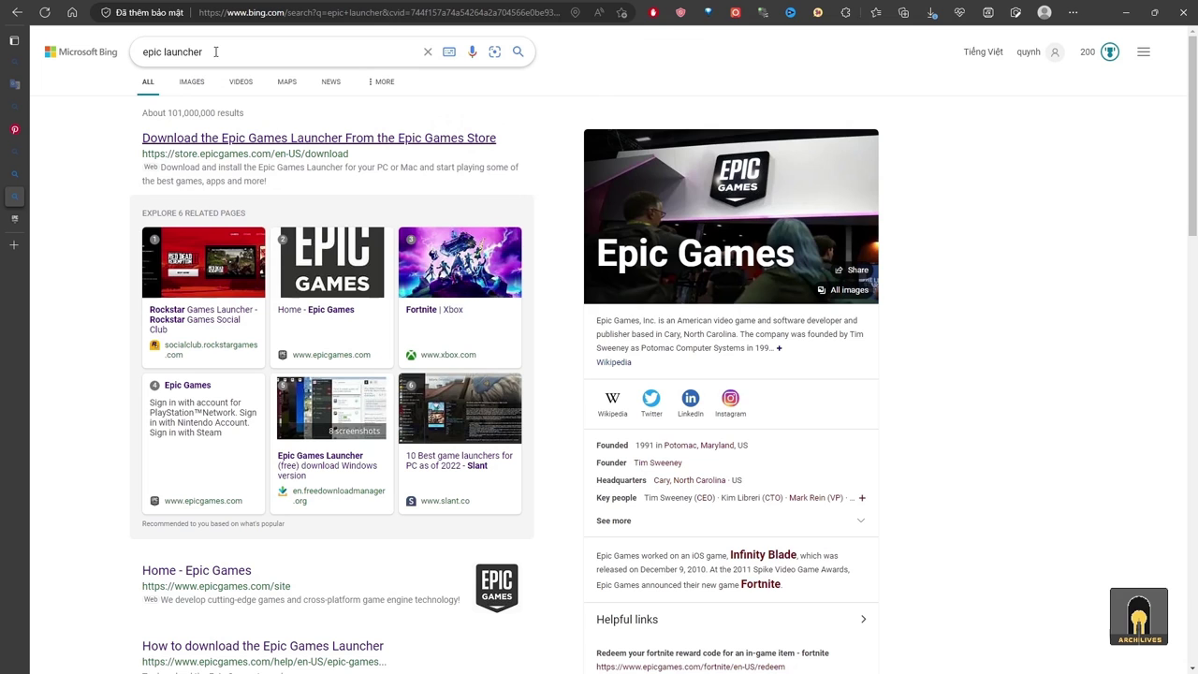
left_click_drag(216, 51, 129, 52)
left_click(220, 51)
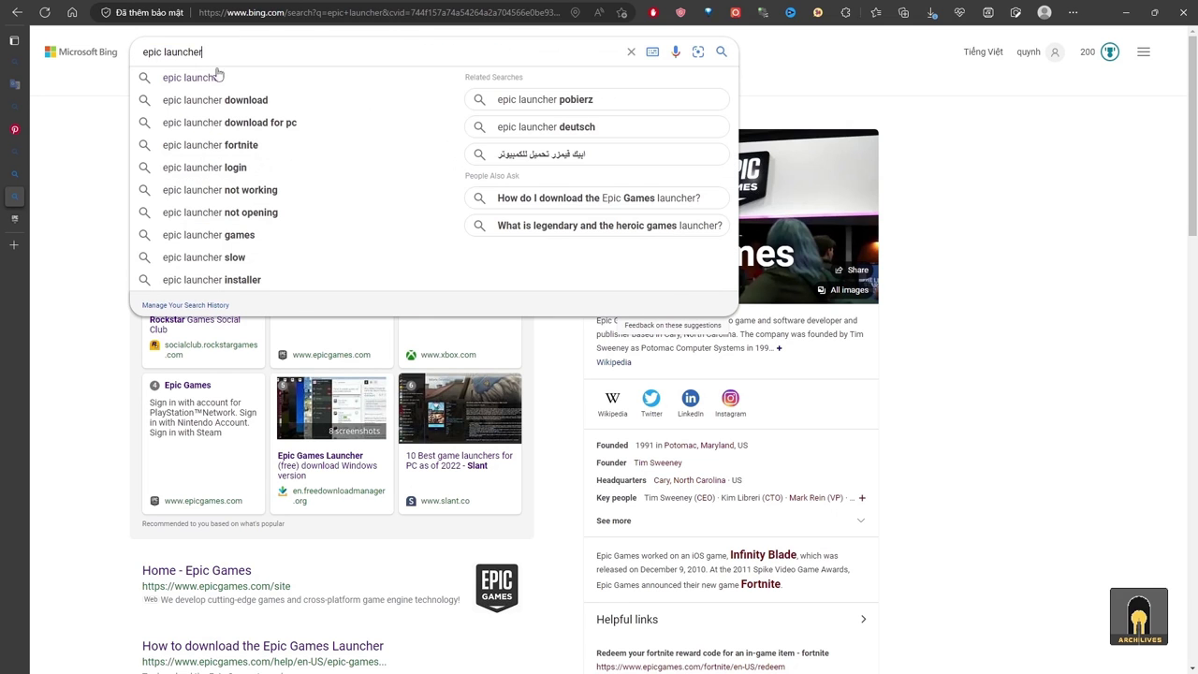
left_click(83, 163)
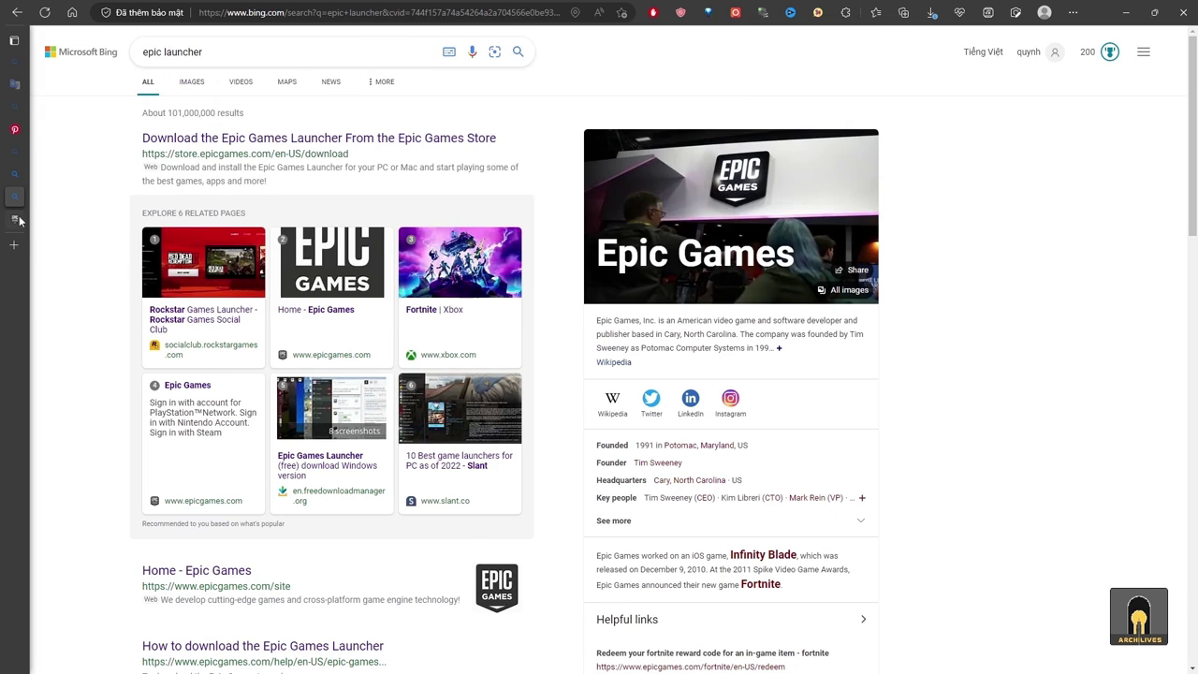
- View the Epic Games Launcher download page, and switch from the browser to the Epic Games Launcher
left_click(14, 218)
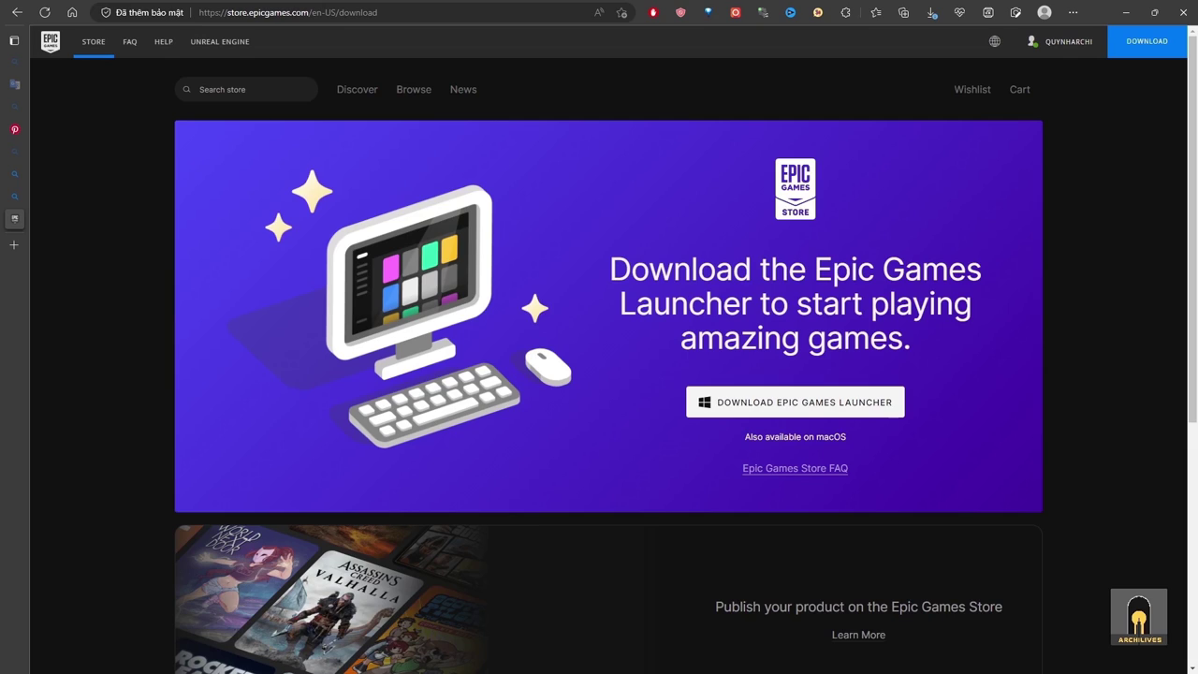
left_click(1120, 10)
left_click(1127, 9)
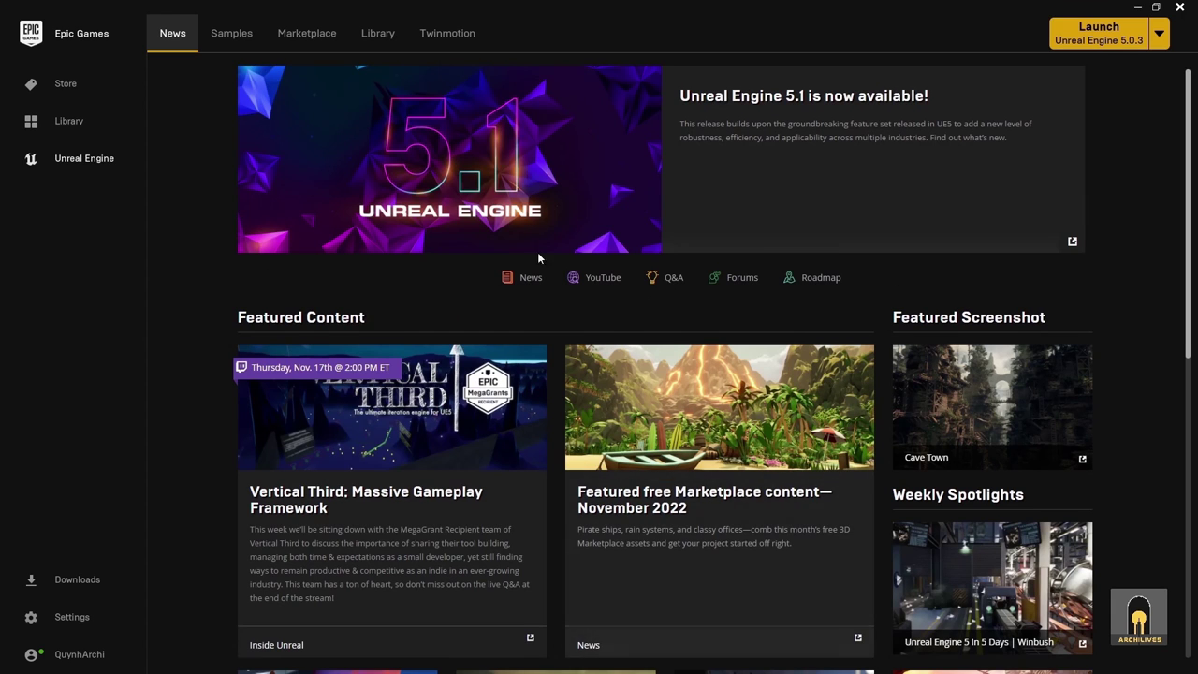
- In the Unreal Engine library, add an engine version slot, choose version 4.26.2, and remove the slot again
left_click(377, 34)
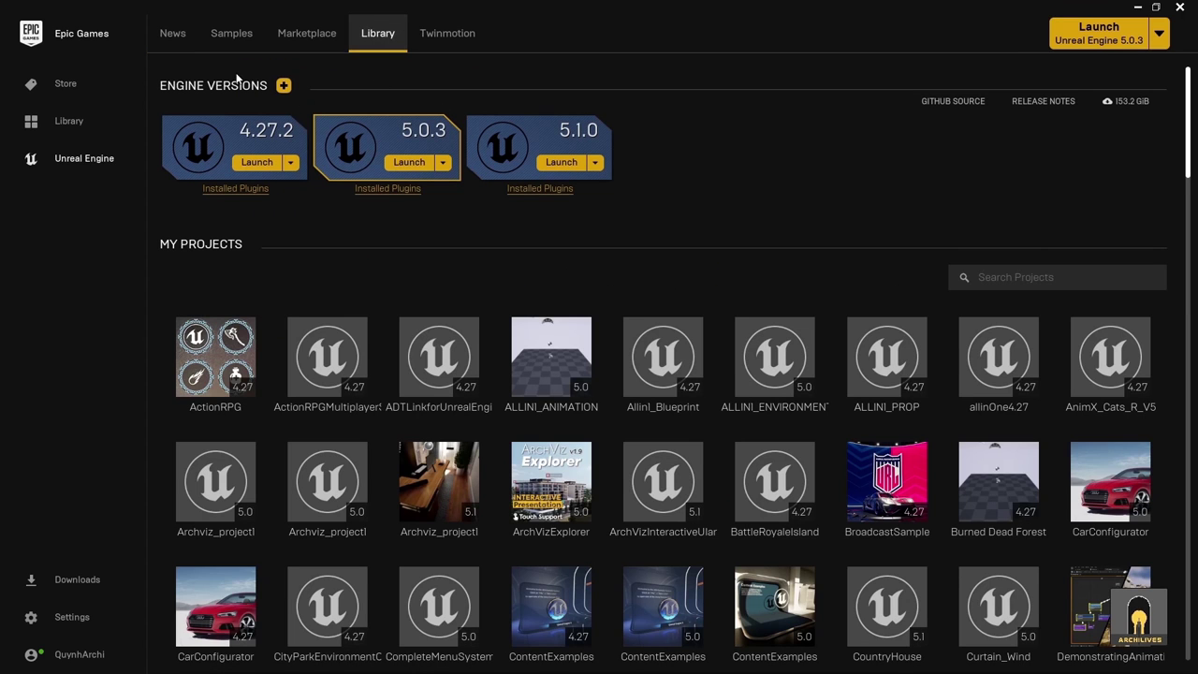
left_click(283, 86)
left_click(753, 131)
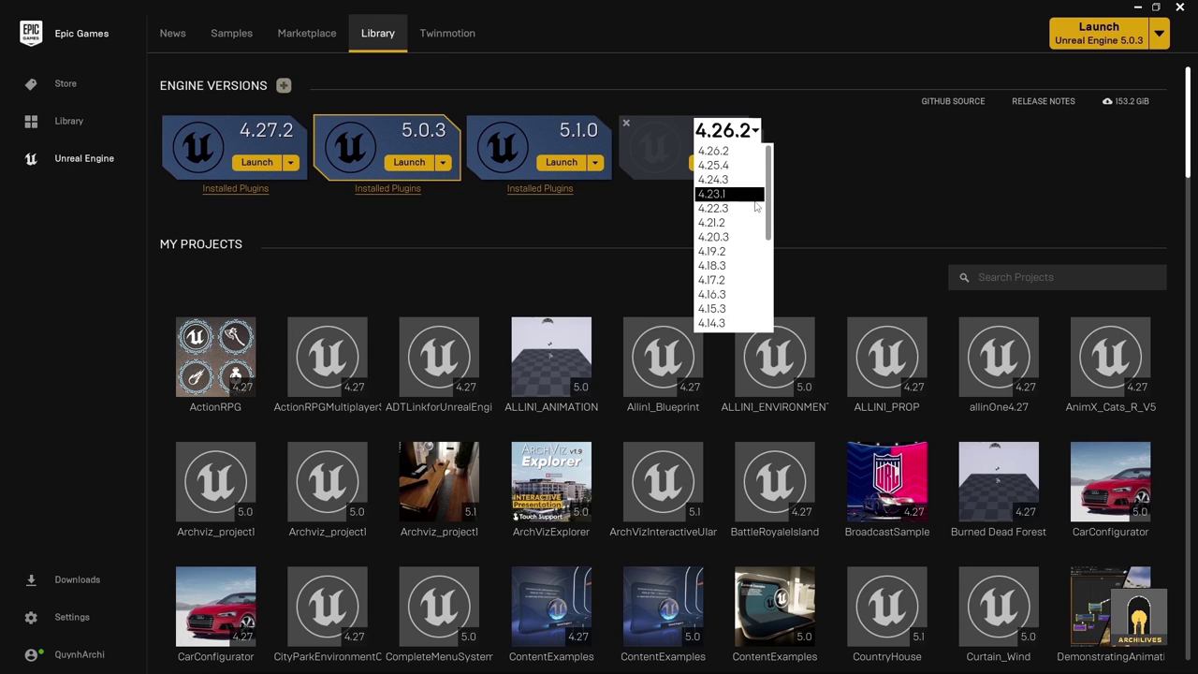
scroll(748, 227, "down", 3)
scroll(735, 196, "up", 3)
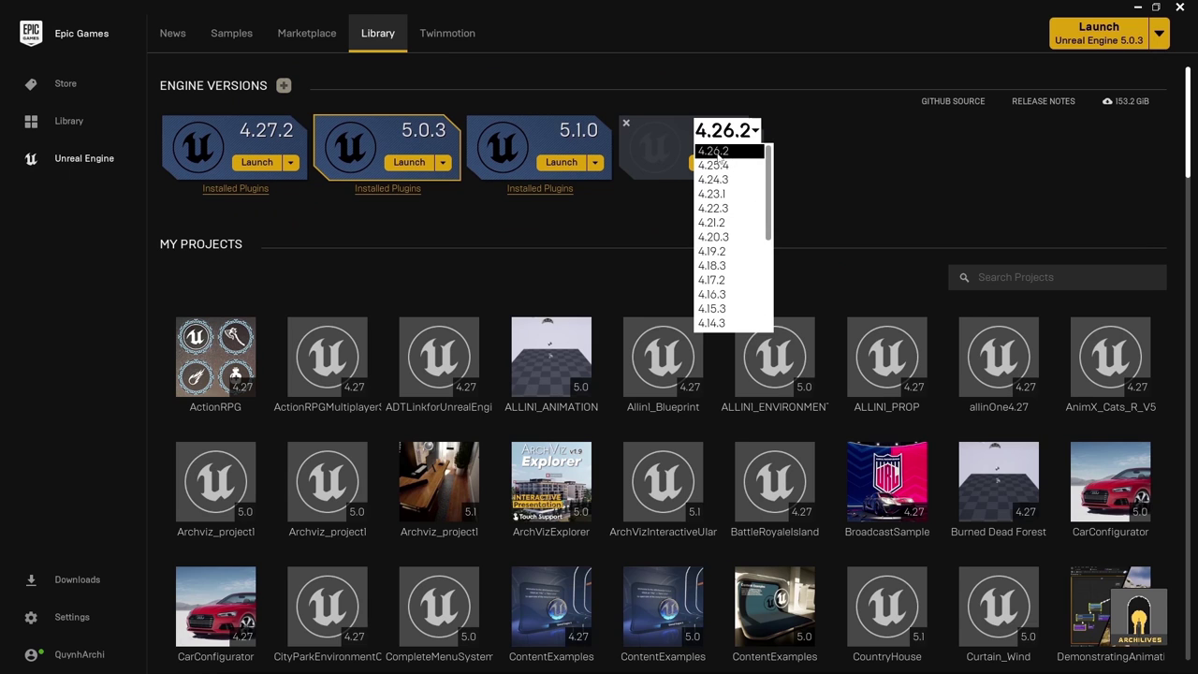
left_click(714, 151)
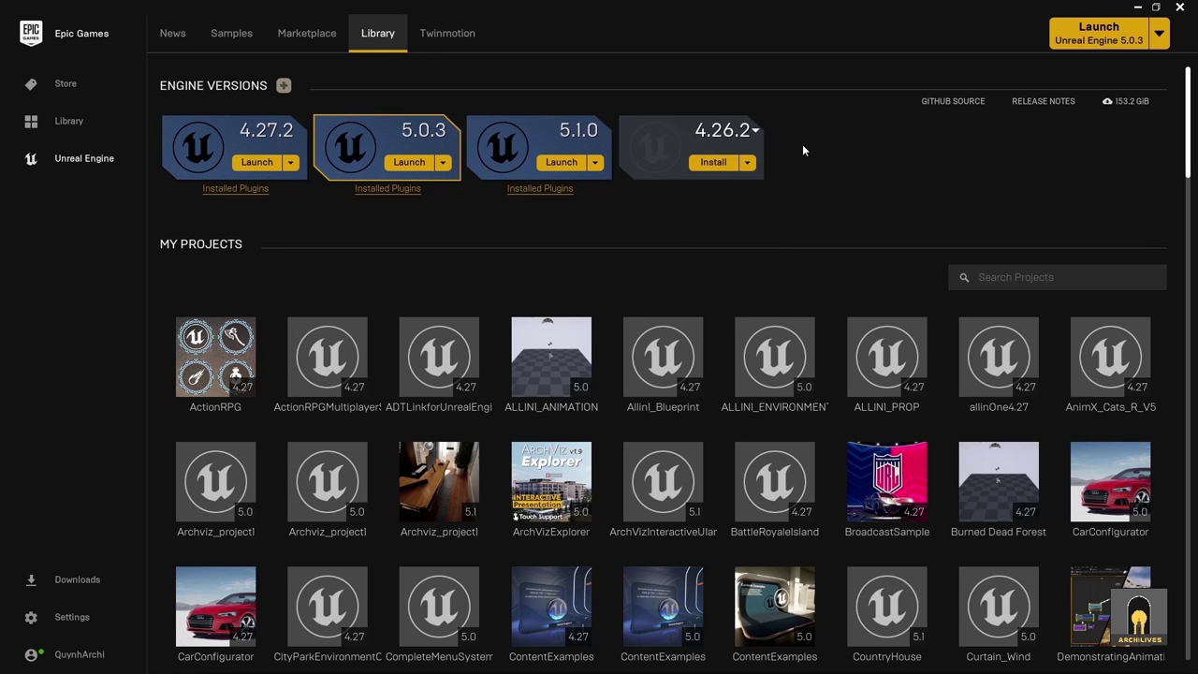
left_click(628, 121)
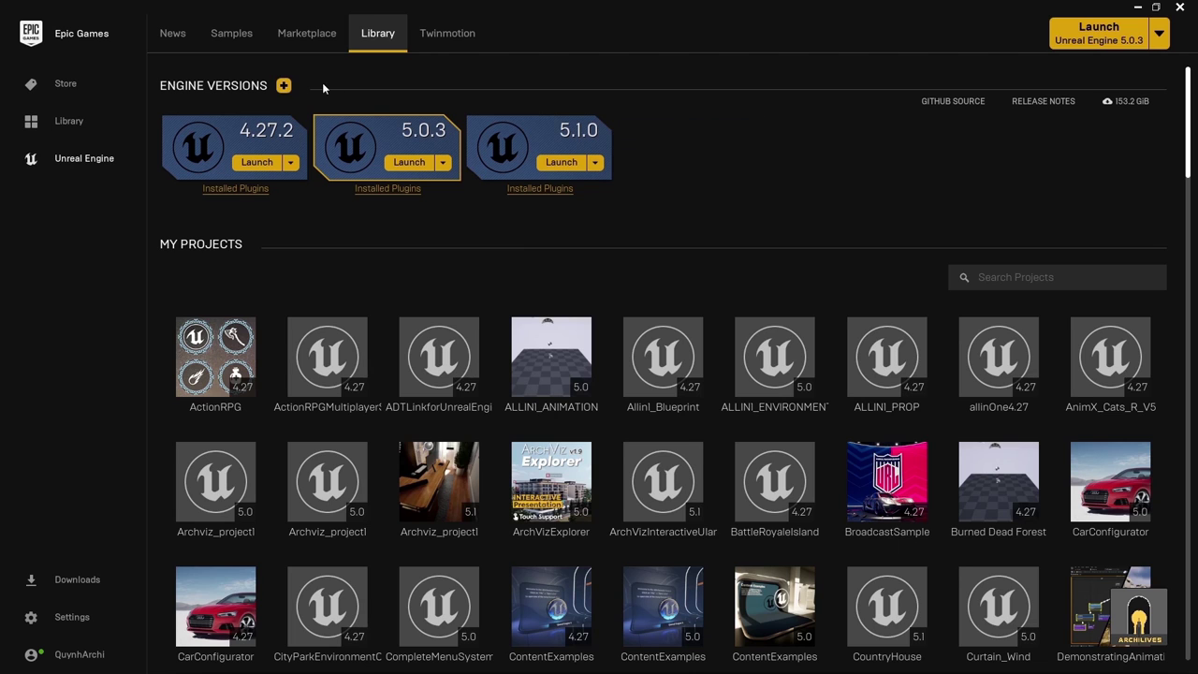
- Add another engine slot, choose 4.26.2 as the version to install, and discard it without installing
left_click(284, 87)
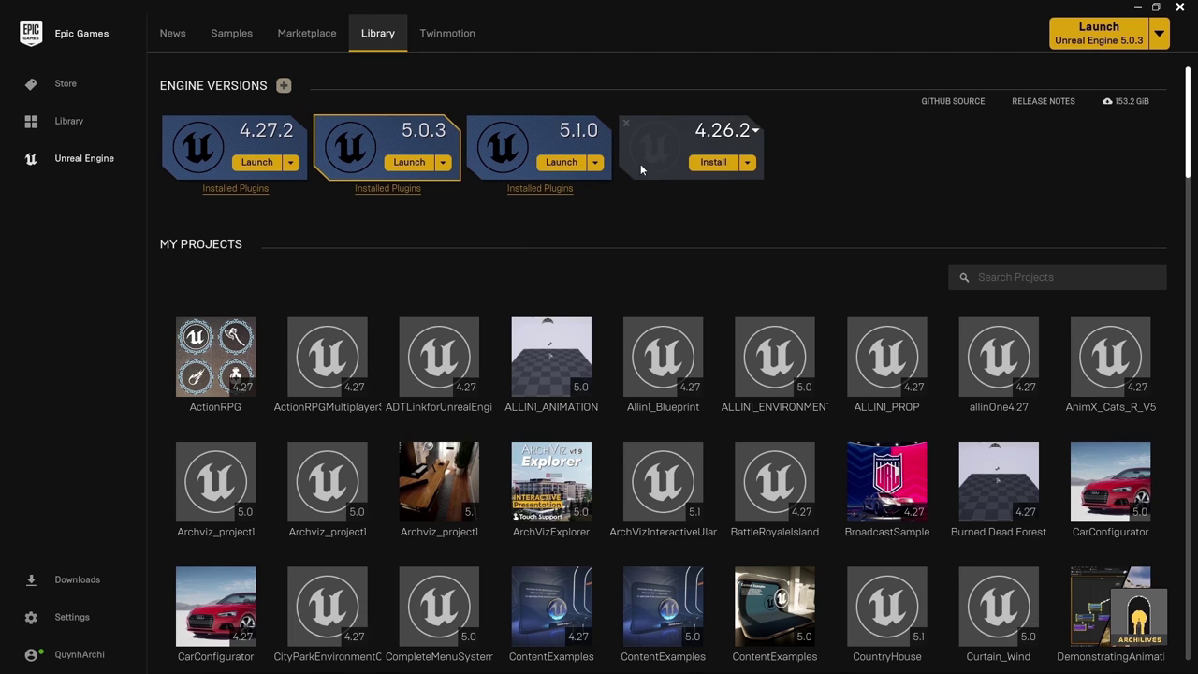
left_click(739, 133)
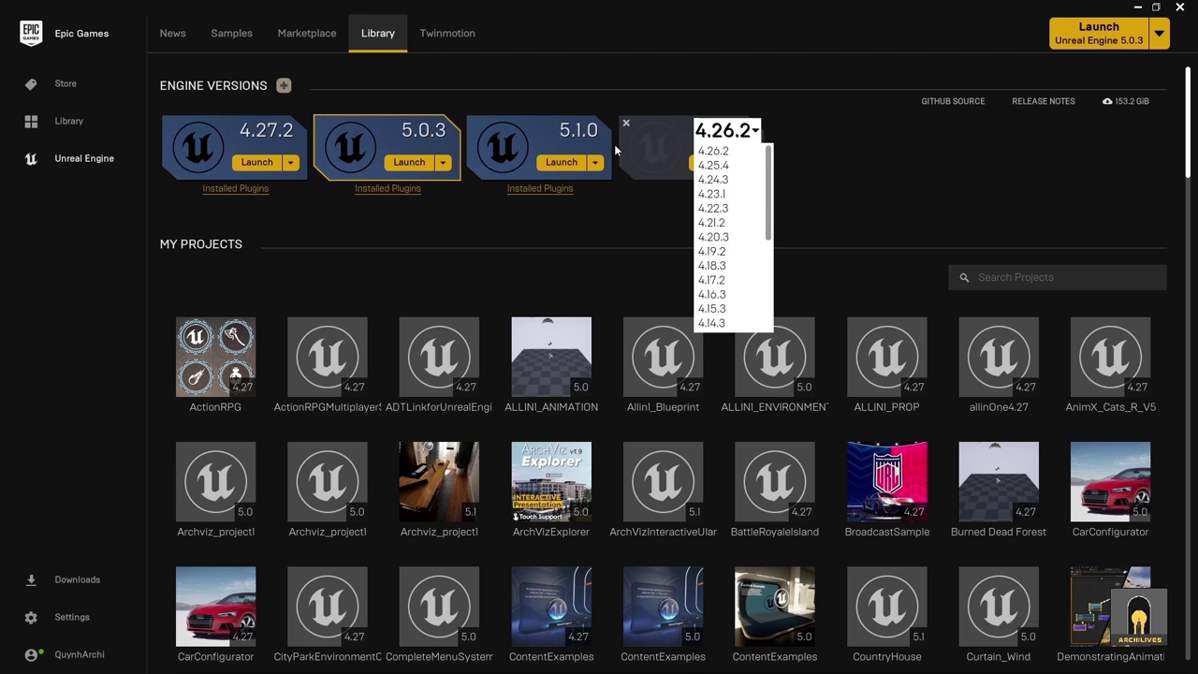
left_click(725, 151)
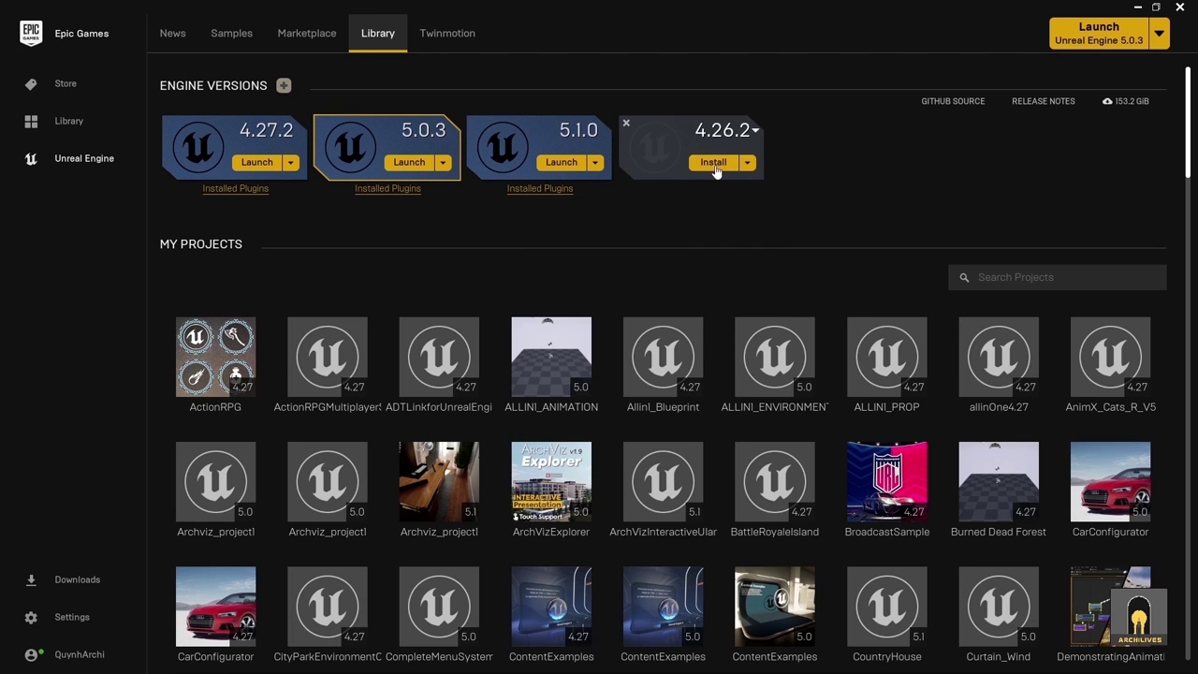
left_click(627, 126)
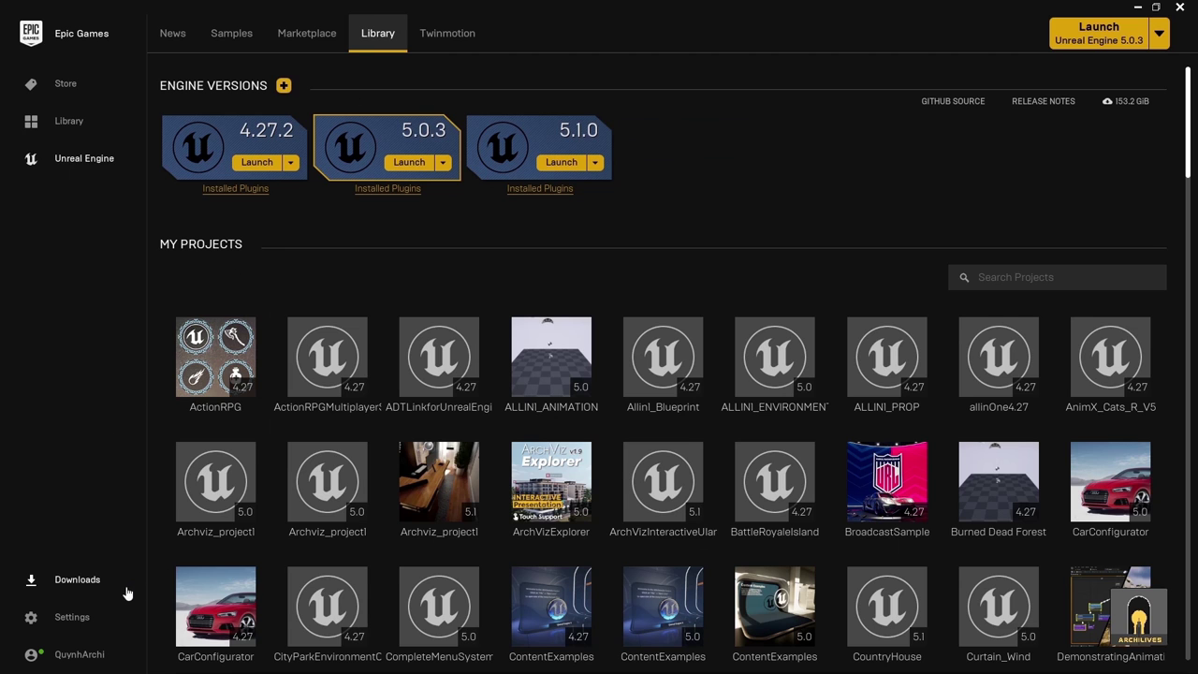
- Open the launcher settings, inspect the Vault Cache Location folder and its folder chooser, and cancel both
left_click(76, 618)
scroll(466, 460, "down", 5)
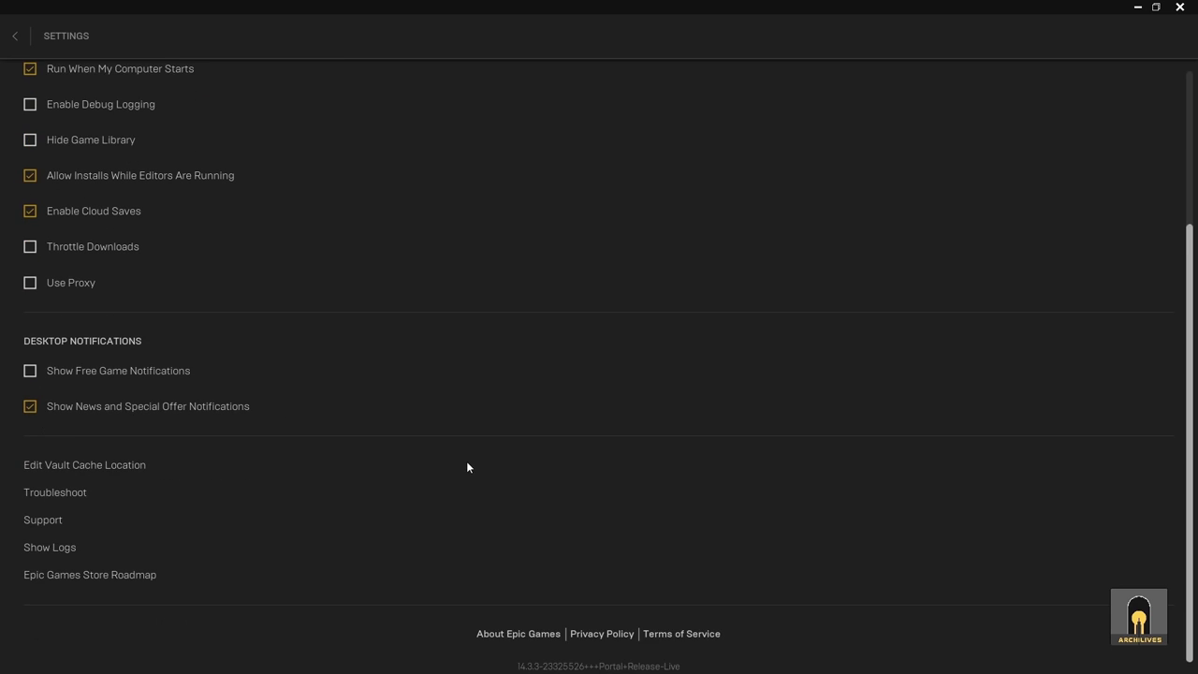
scroll(466, 461, "up", 5)
scroll(326, 422, "down", 3)
left_click(115, 466)
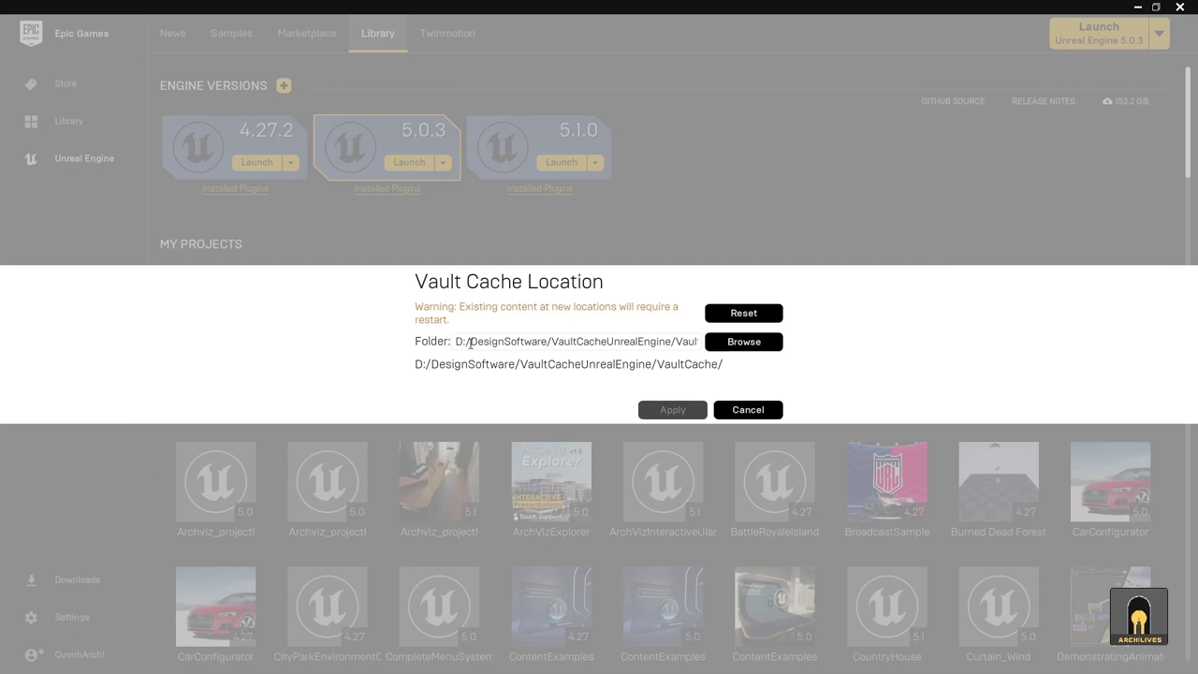
left_click_drag(458, 342, 701, 342)
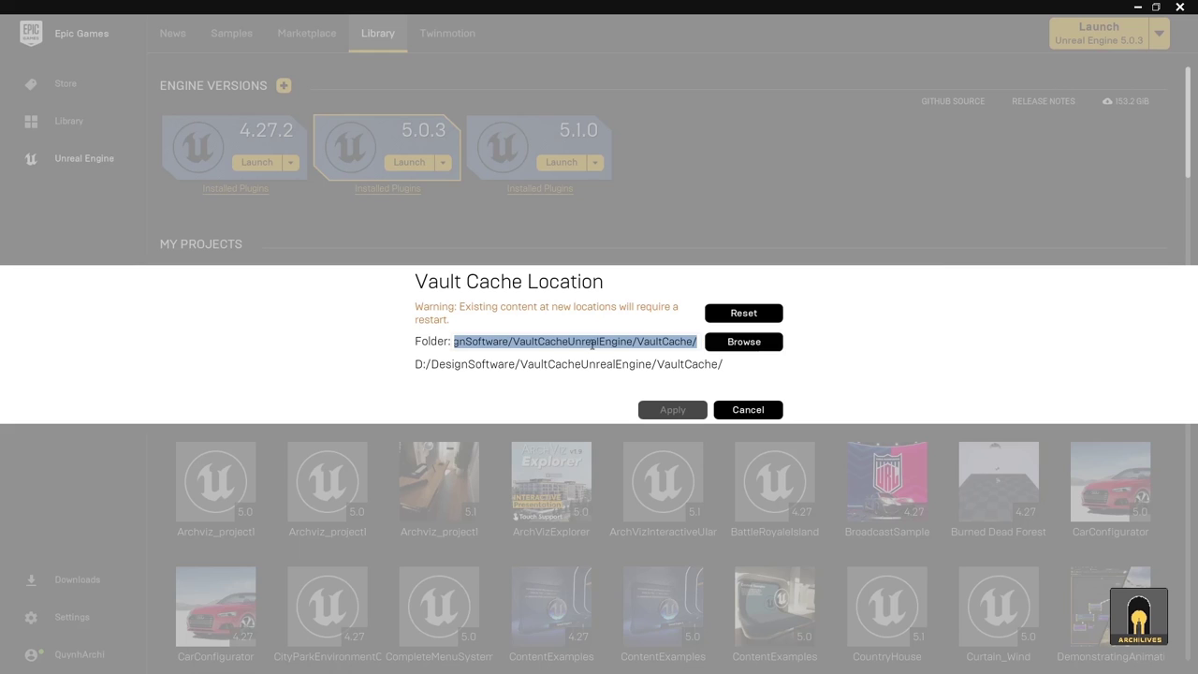
left_click(743, 342)
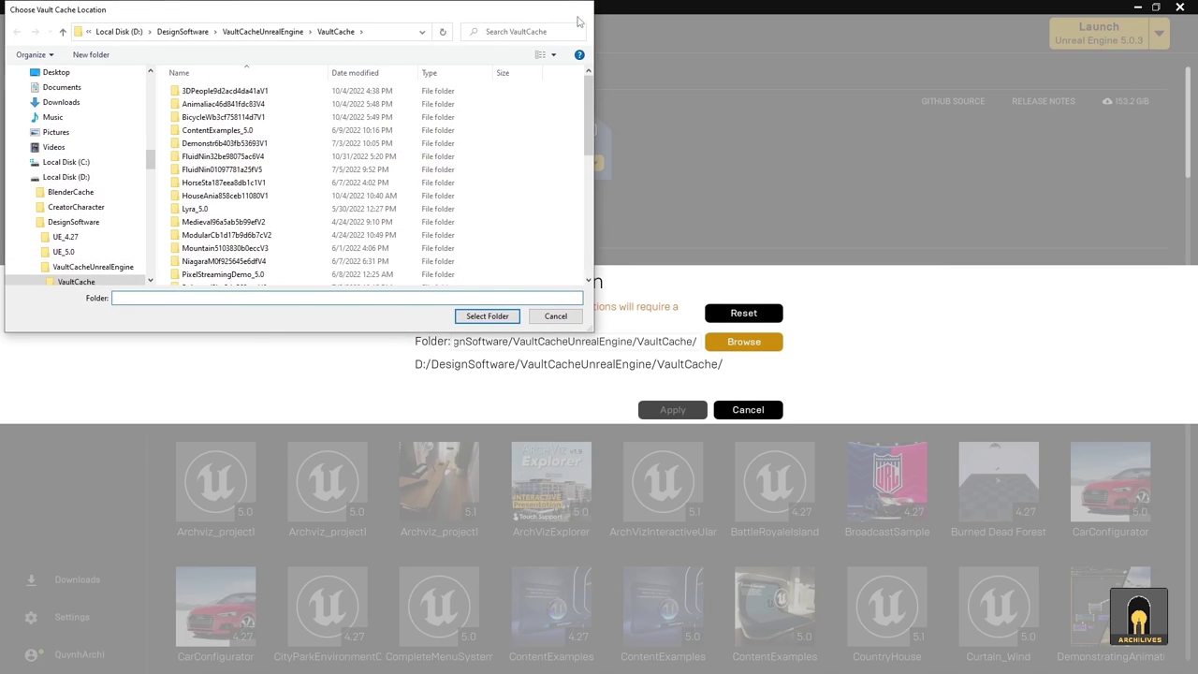
left_click(586, 9)
left_click(748, 408)
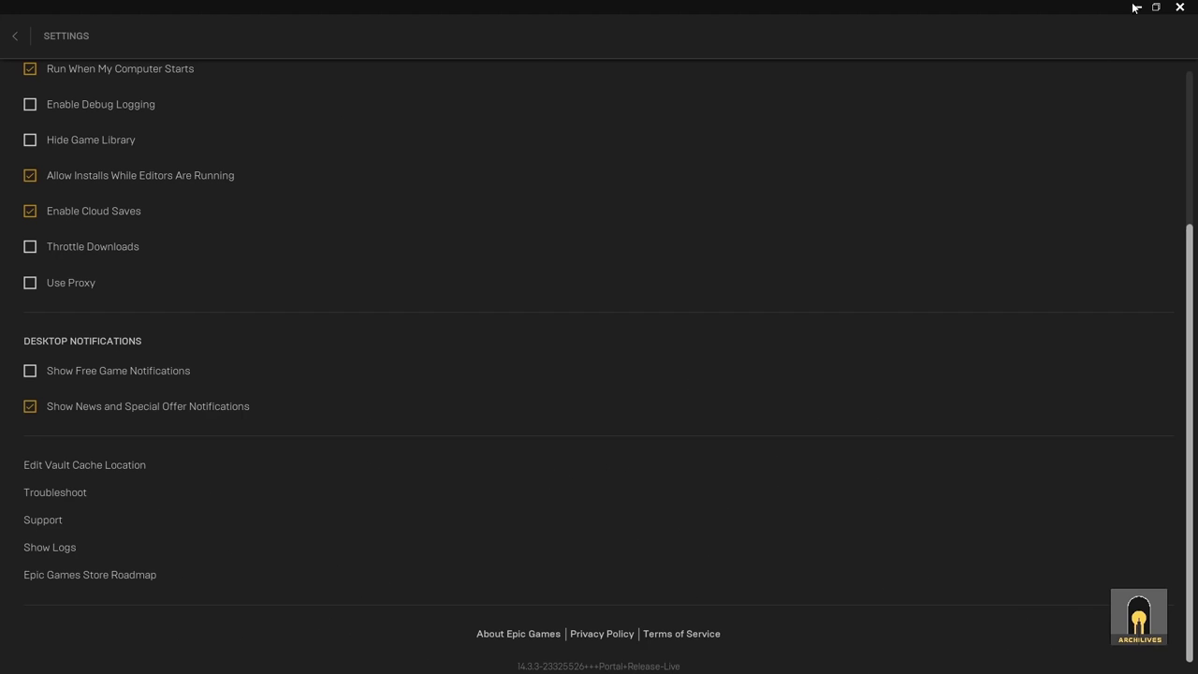
- Switch to File Explorer, check the size properties of the UE_5.1 folder on Local Disk (D:), and put the window away
left_click(1135, 8)
double_click(506, 23)
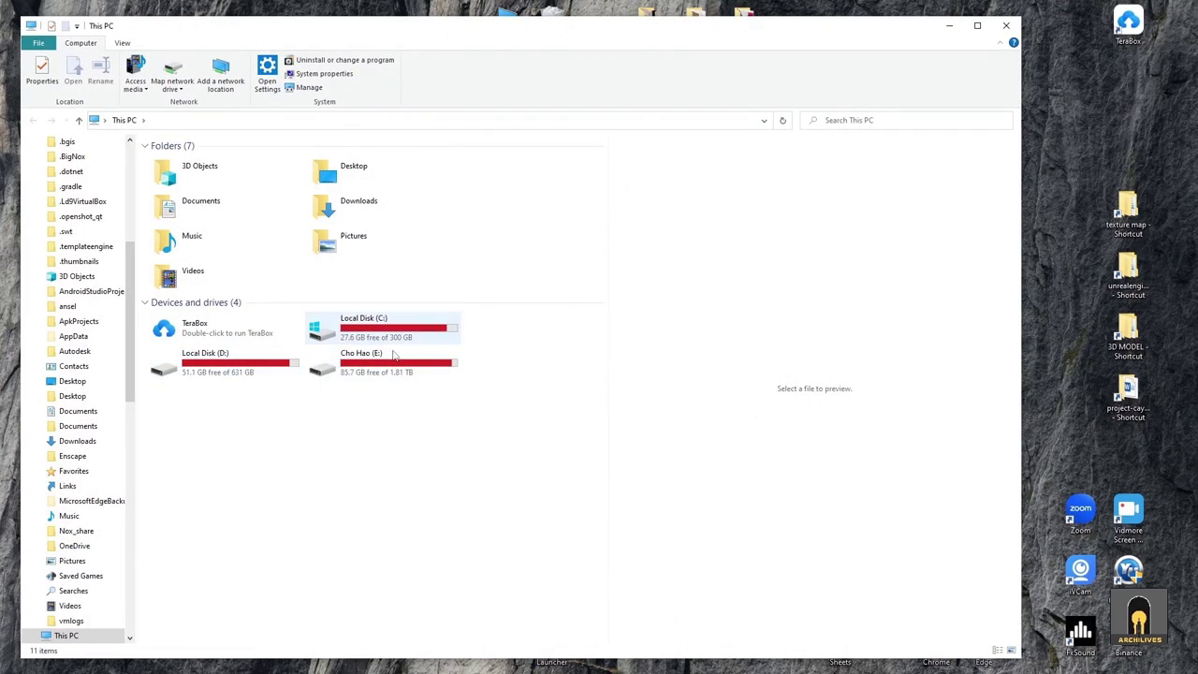
double_click(276, 377)
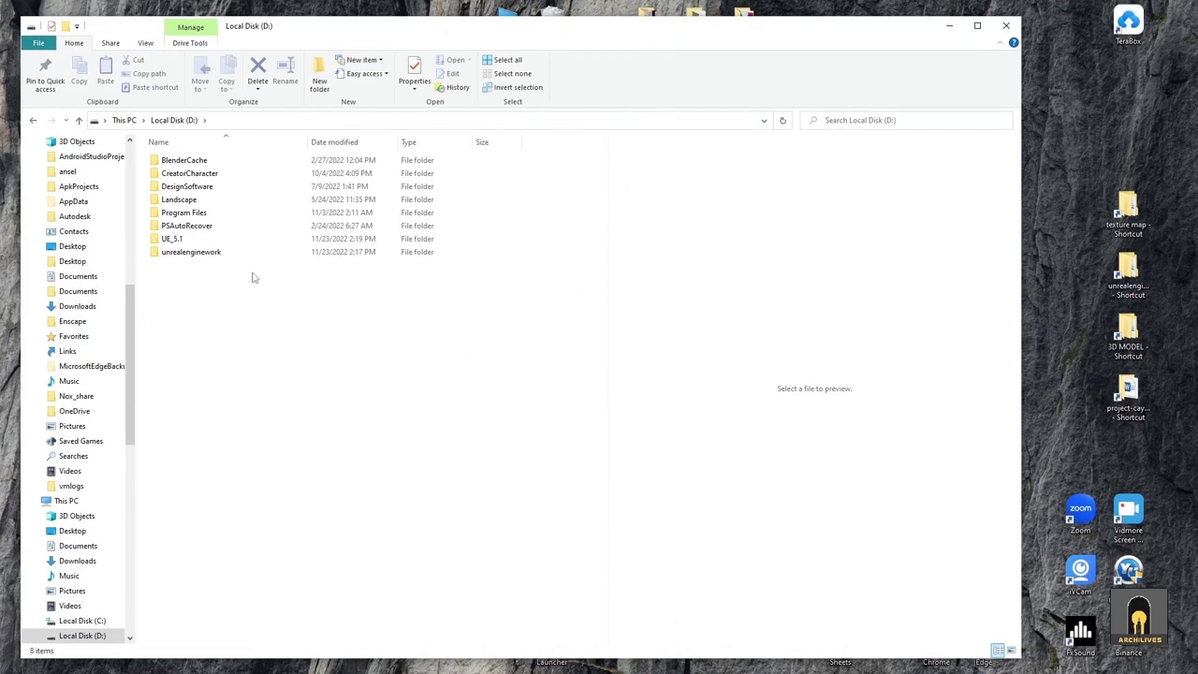
left_click(186, 241)
right_click(187, 240)
left_click(251, 582)
left_click_drag(333, 260, 598, 199)
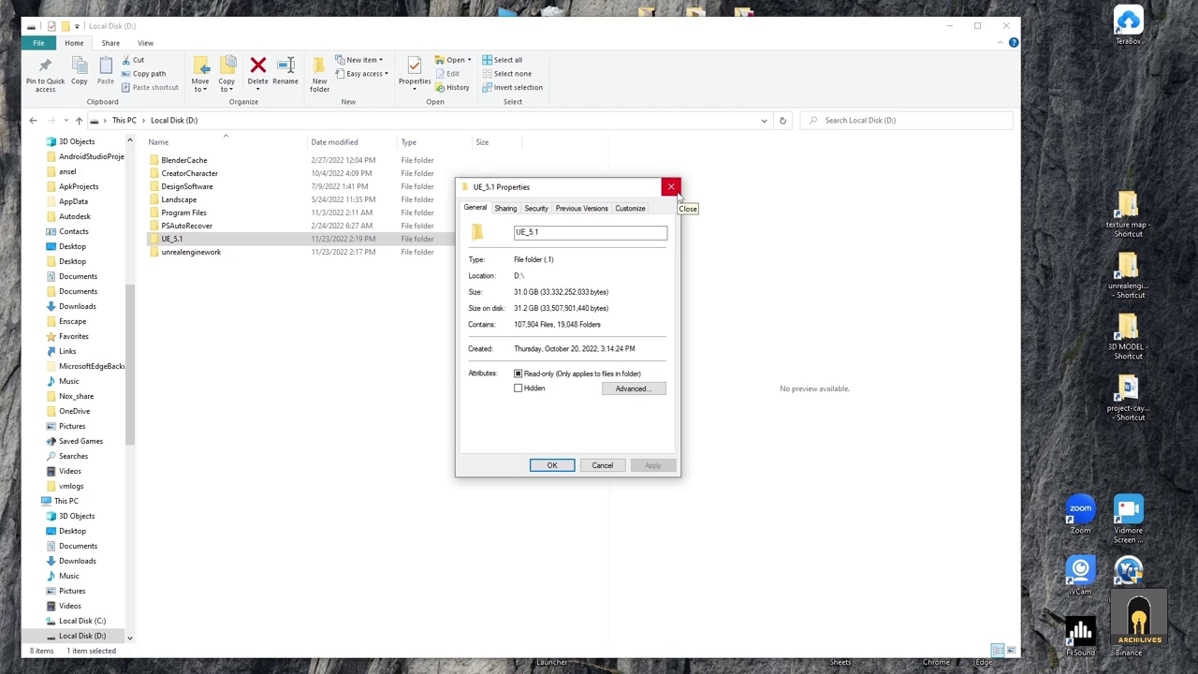
left_click(671, 187)
left_click(948, 25)
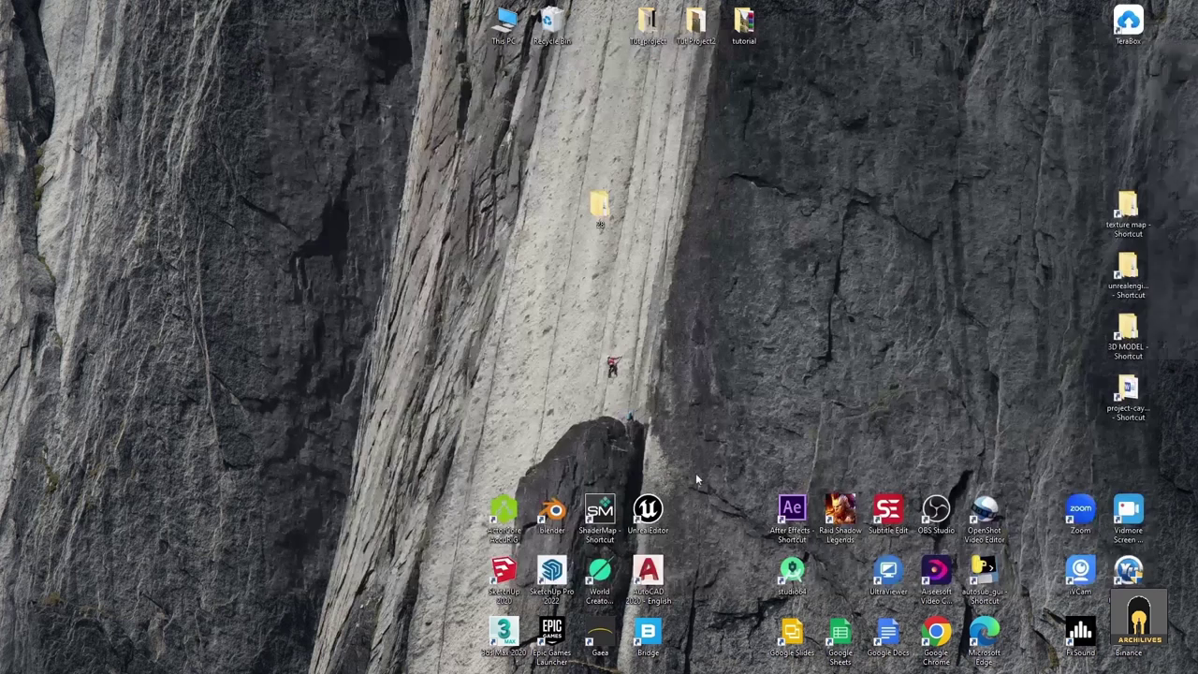
- Switch back to the Epic Games Launcher, look through its settings again, and return to the Unreal Engine library
double_click(556, 634)
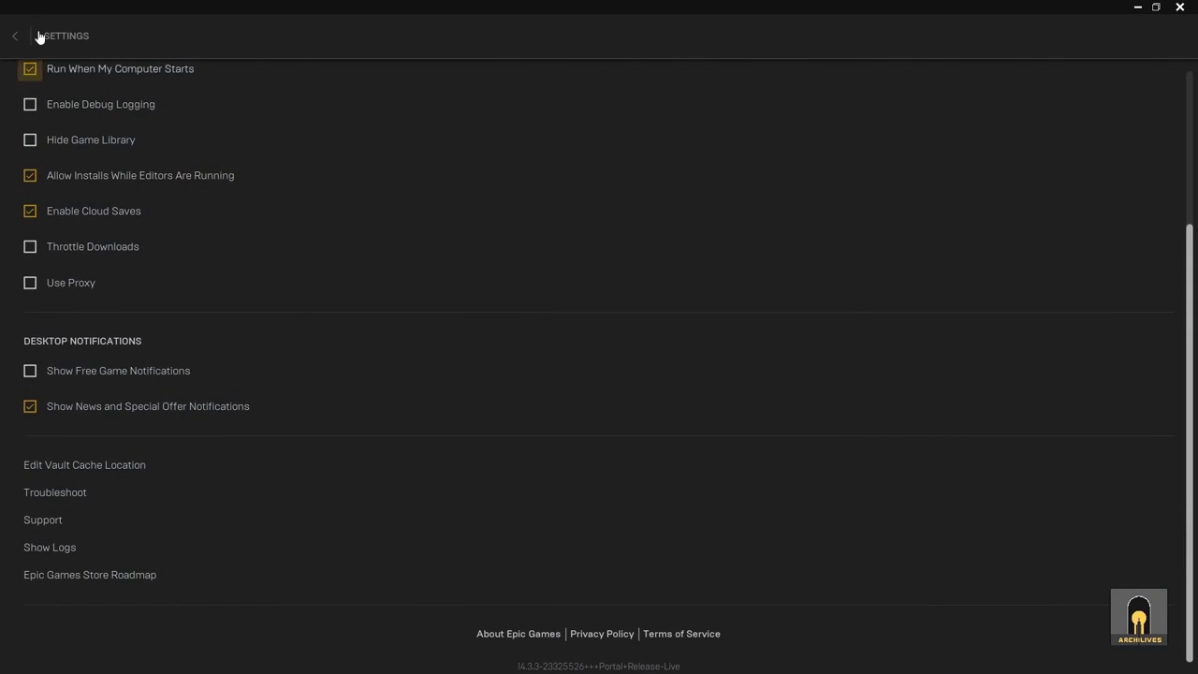
left_click(19, 39)
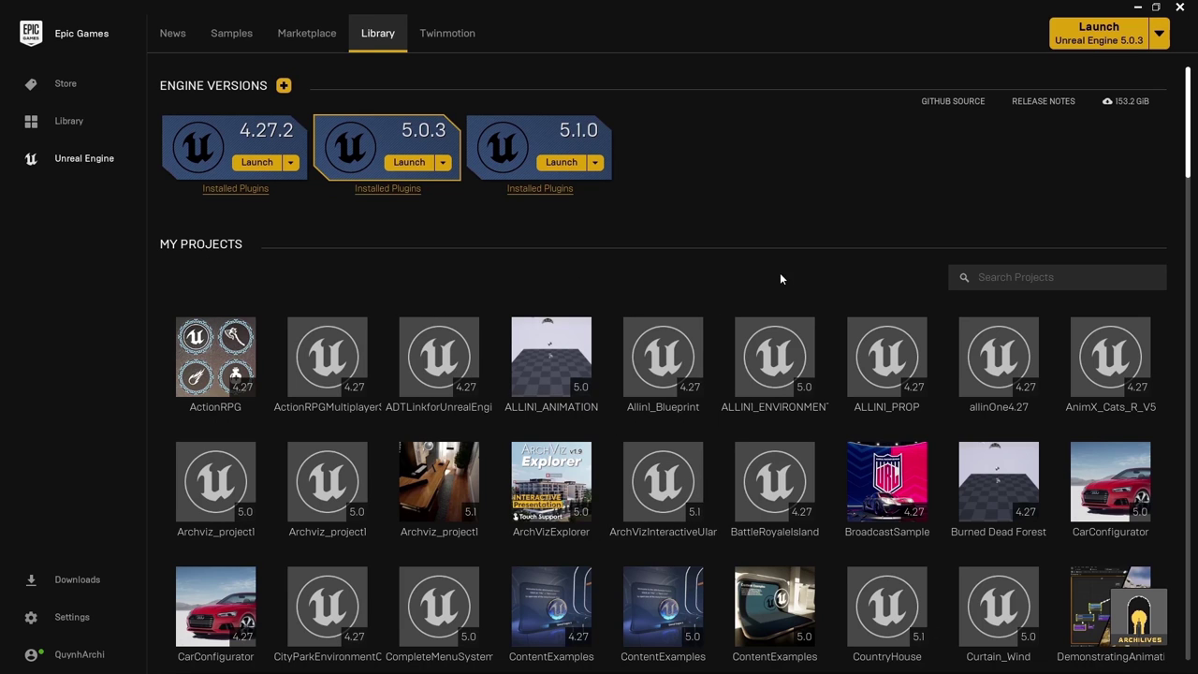
left_click(596, 163)
left_click(599, 165)
left_click(64, 615)
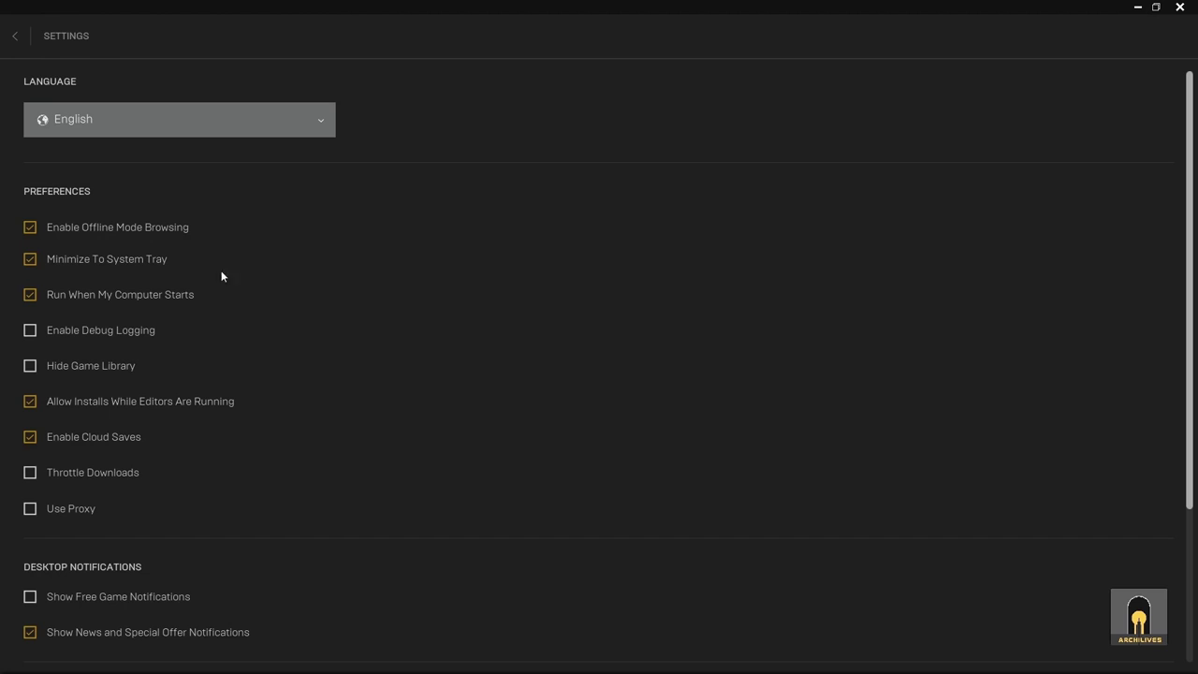
scroll(316, 339, "down", 3)
scroll(343, 353, "up", 3)
left_click(16, 40)
- Examine the Unreal Engine 5.1.0 installation options, from core components to target platforms, and close them
left_click(594, 163)
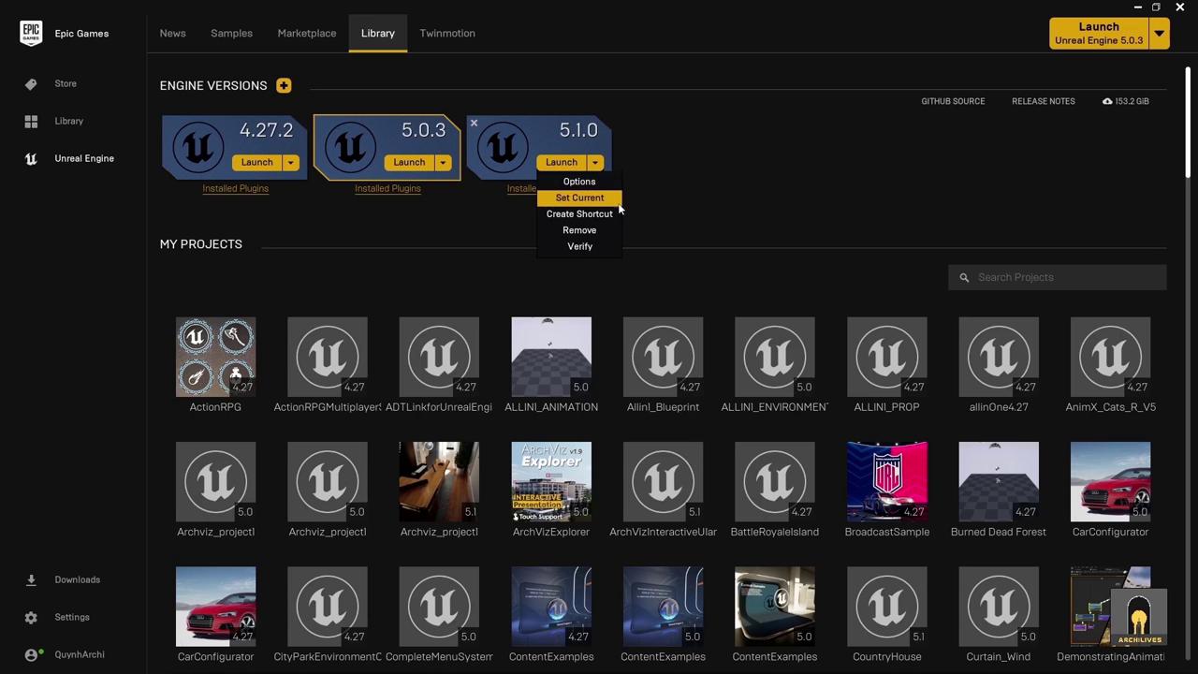
left_click(576, 179)
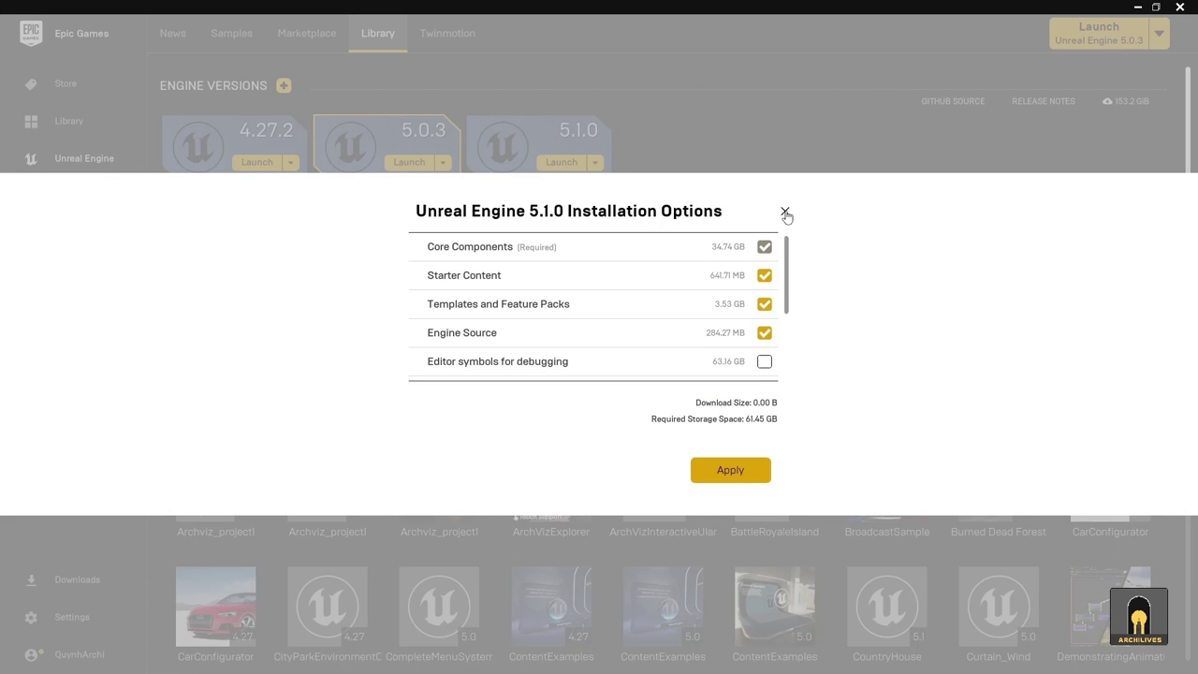
left_click(784, 212)
left_click(595, 164)
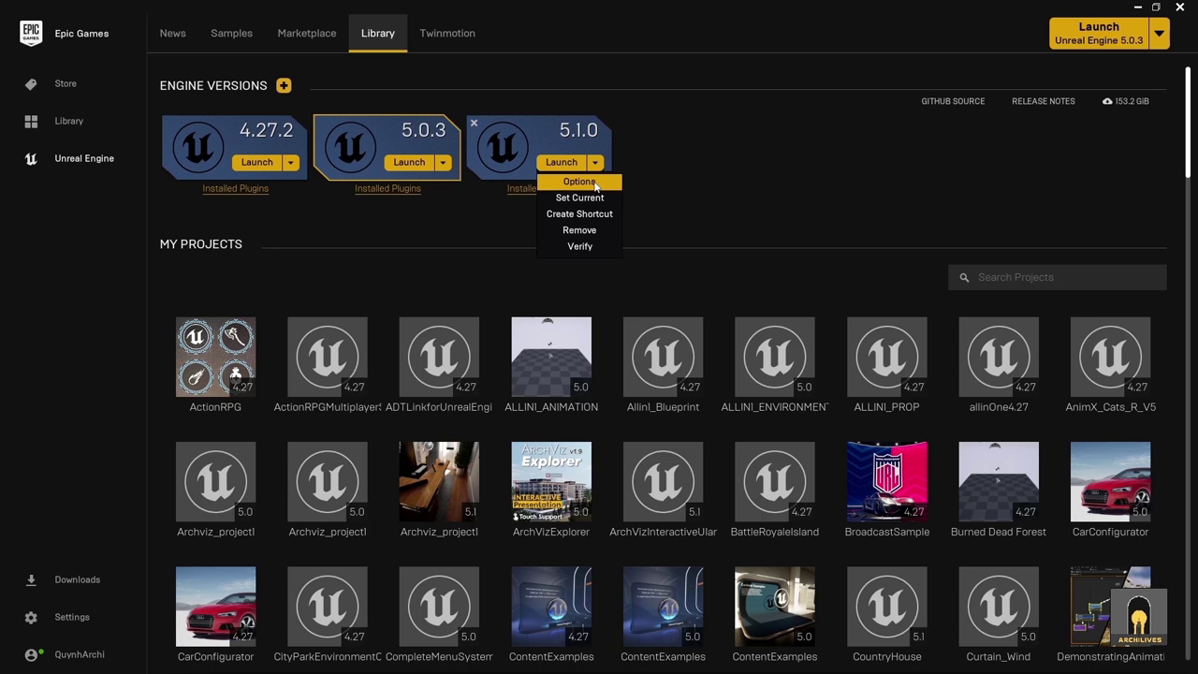
left_click(580, 179)
scroll(613, 306, "down", 5)
scroll(604, 347, "up", 2)
scroll(674, 321, "down", 2)
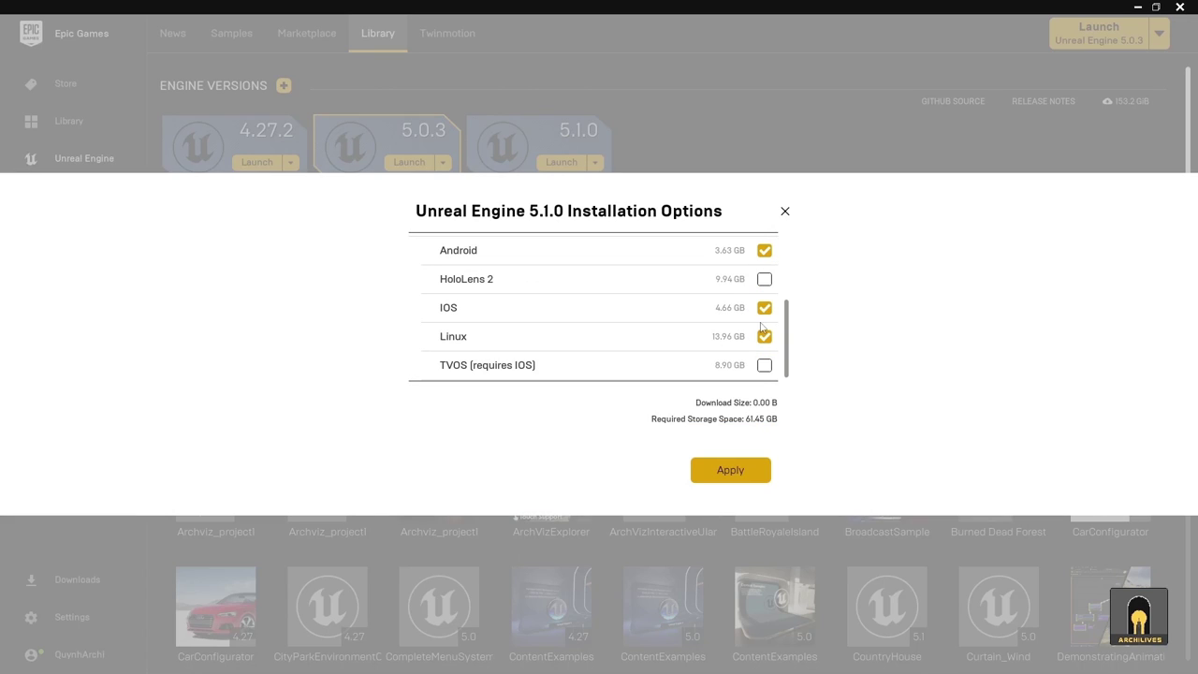
scroll(754, 339, "up", 5)
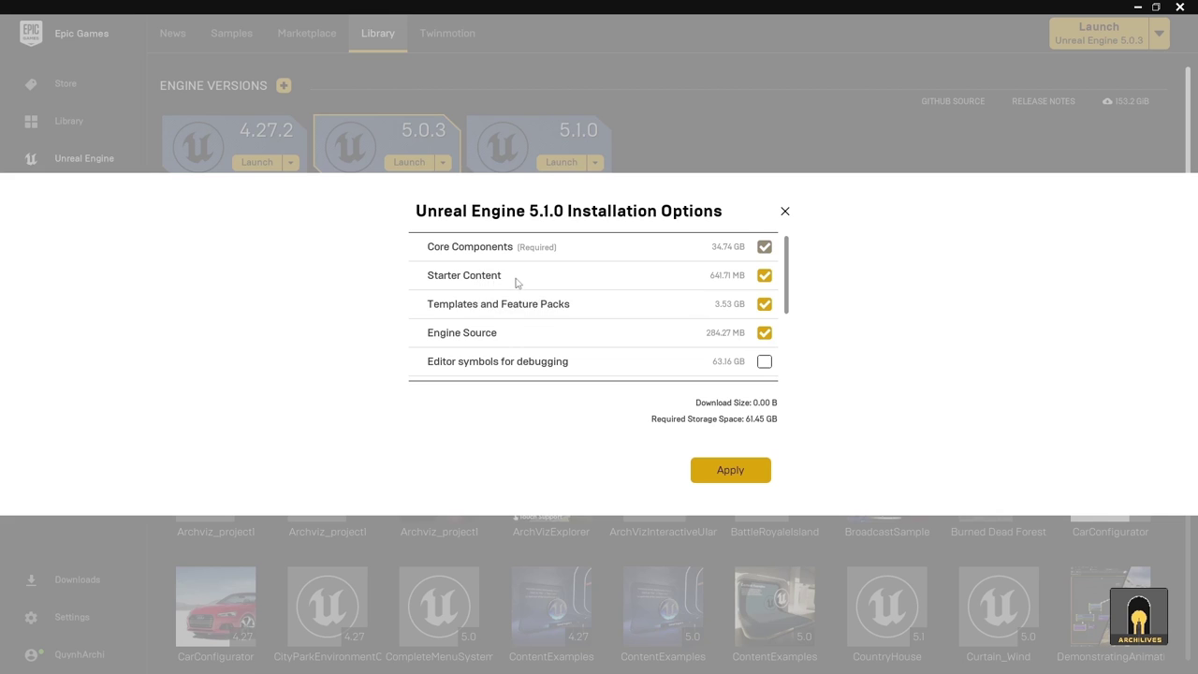
scroll(749, 290, "down", 3)
scroll(645, 285, "up", 3)
scroll(729, 312, "down", 1)
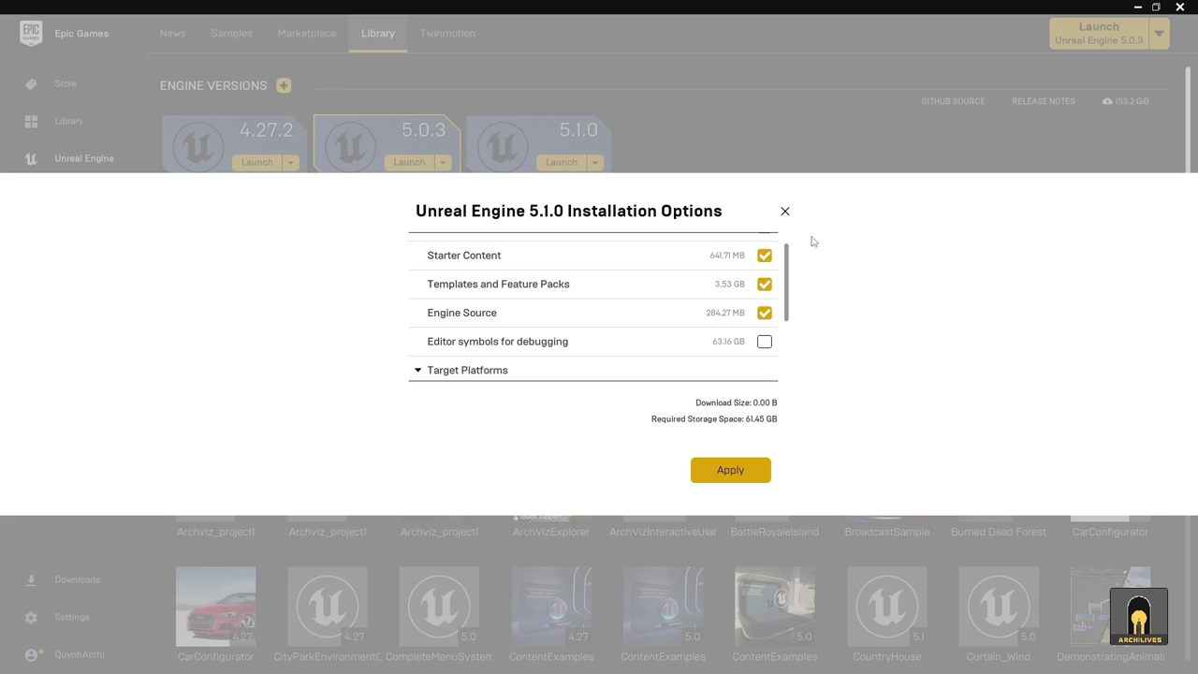
scroll(711, 290, "up", 1)
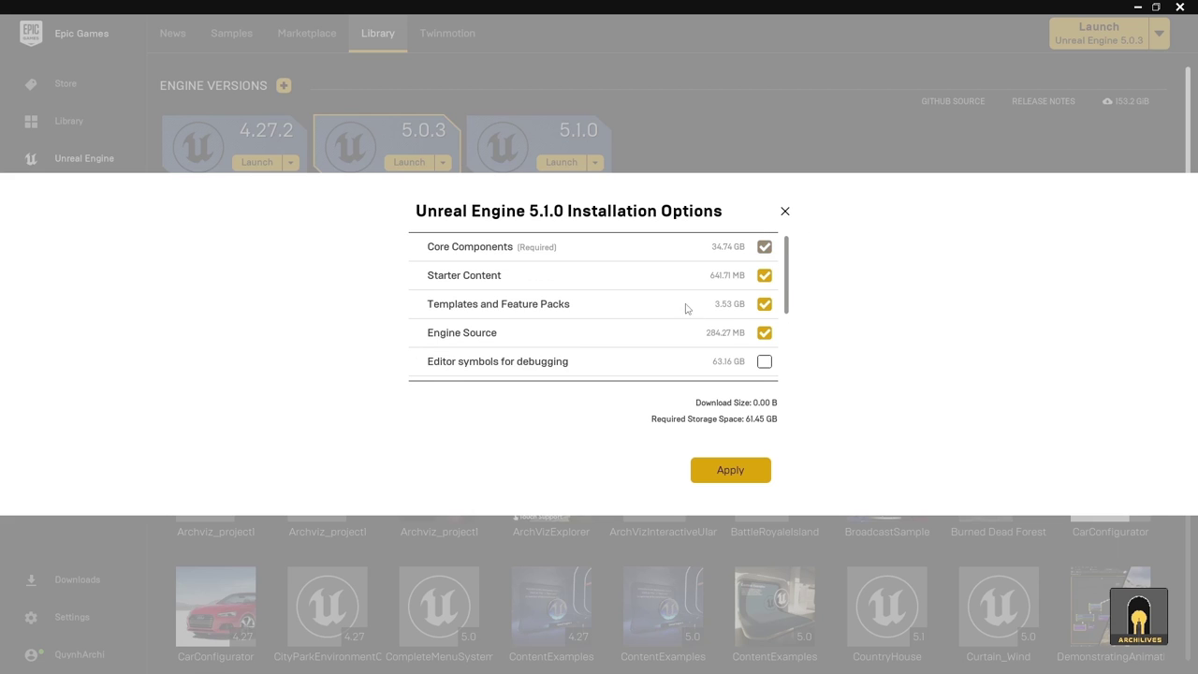
scroll(683, 302, "down", 8)
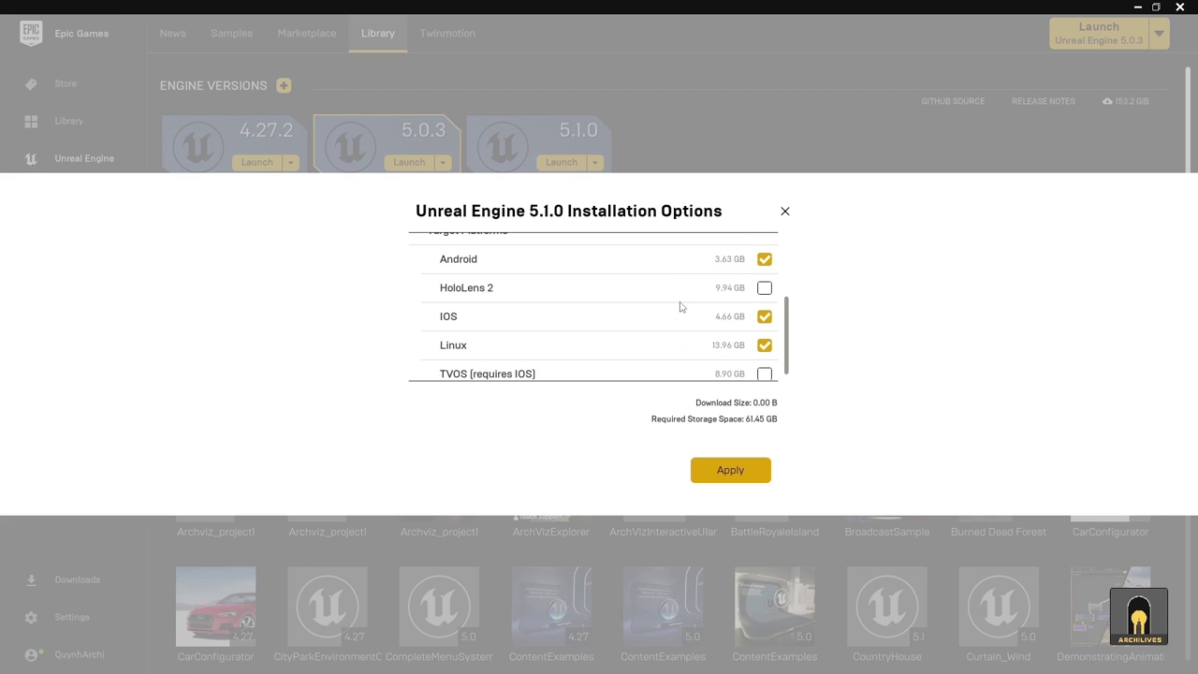
scroll(673, 306, "up", 2)
scroll(592, 303, "down", 3)
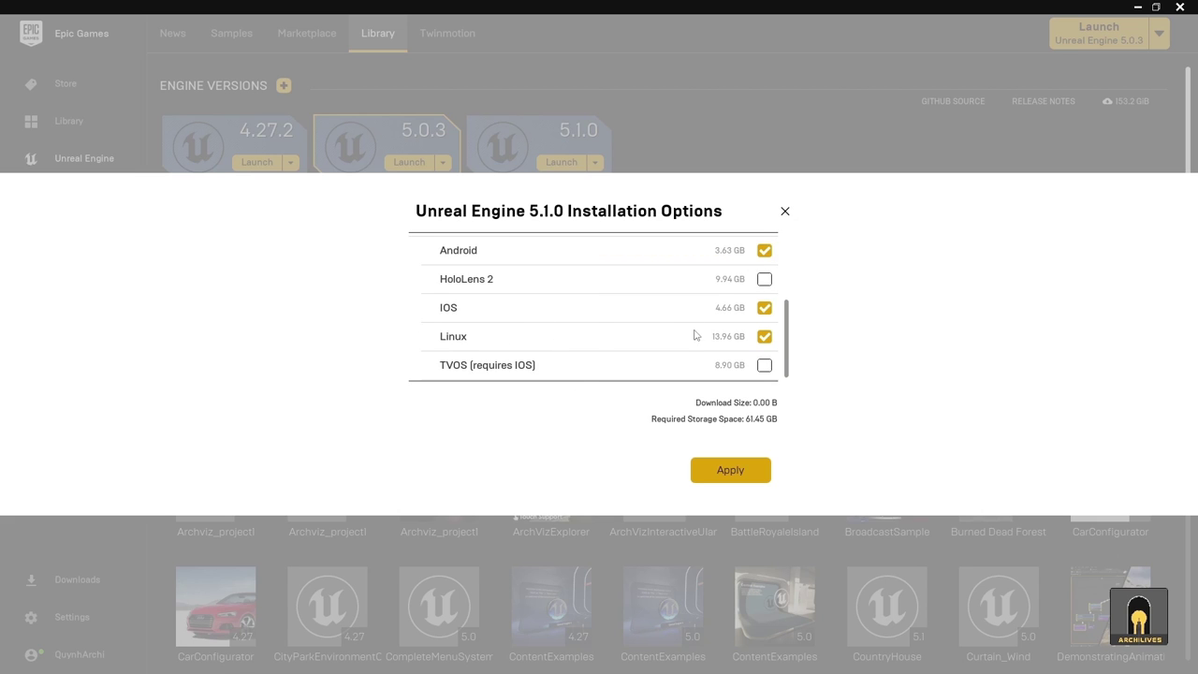
scroll(702, 341, "up", 1)
scroll(714, 318, "down", 1)
scroll(716, 322, "up", 2)
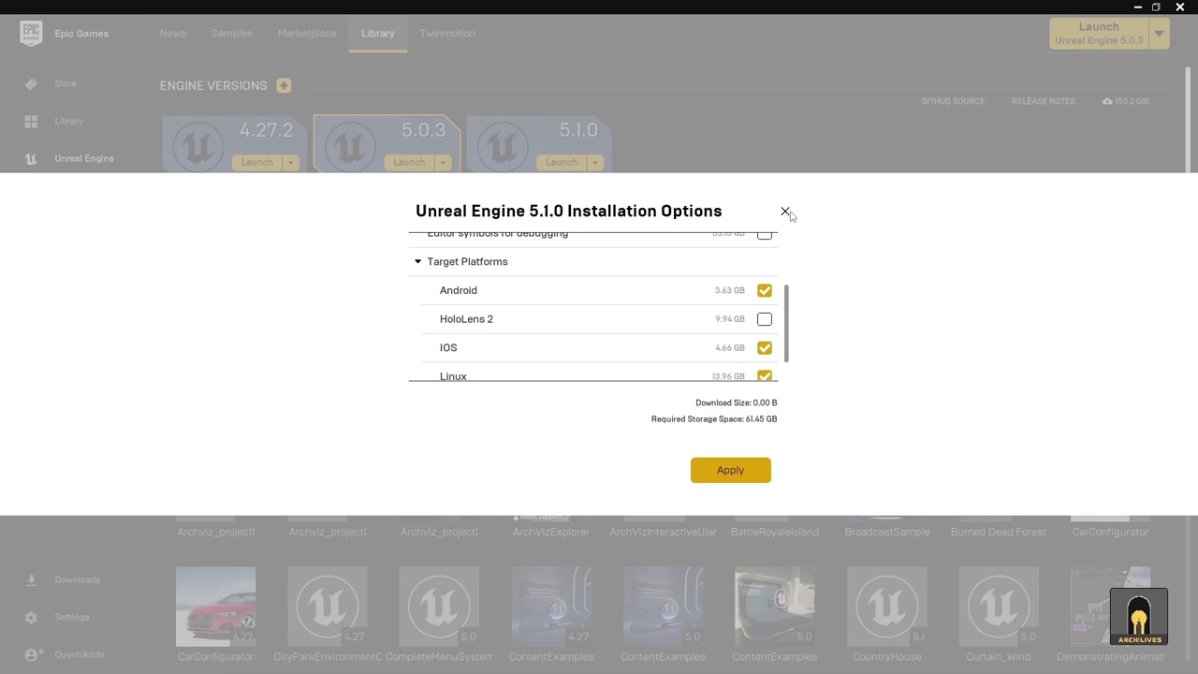
left_click(786, 212)
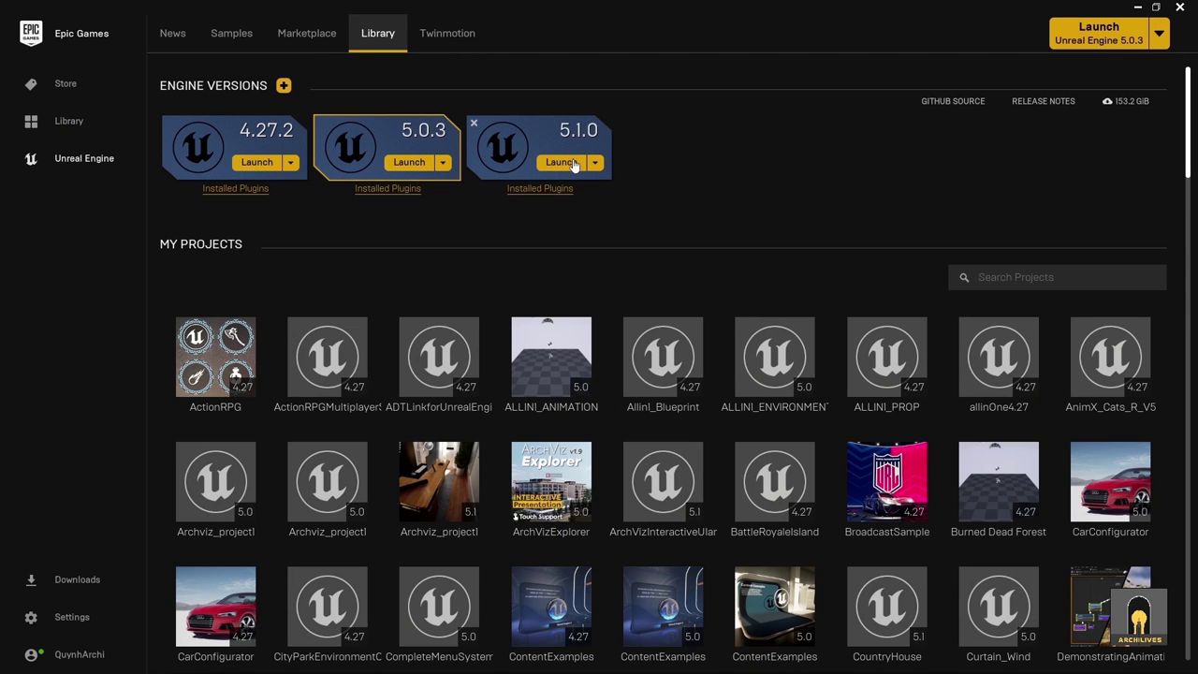
- Launch Unreal Engine 5.1.0 and look through the recent projects in the Unreal Project Browser
left_click(561, 163)
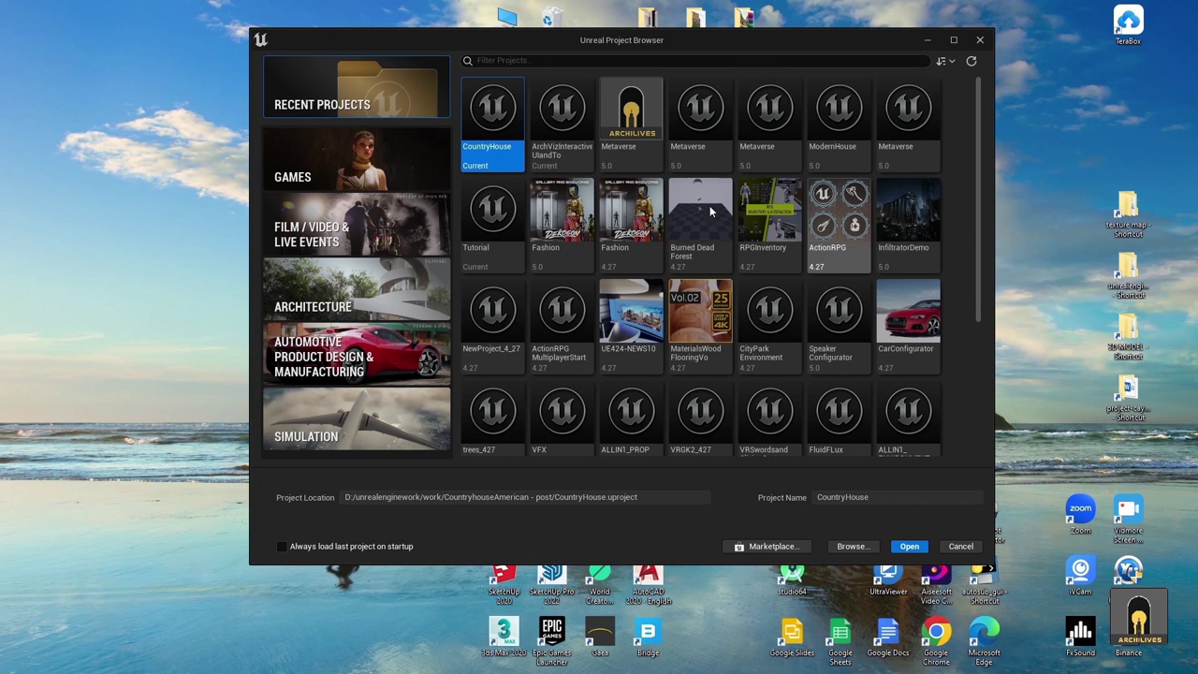
left_click_drag(687, 50, 675, 70)
scroll(646, 299, "down", 3)
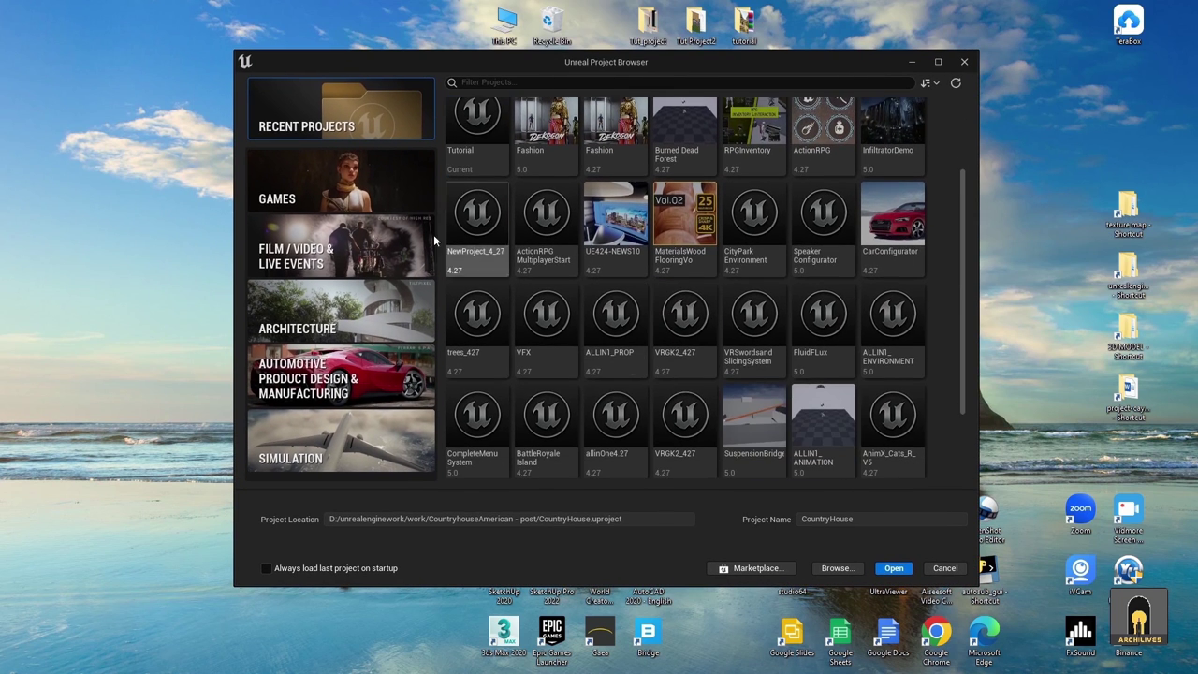
- Compare the project templates offered for games, film and video, architecture, automotive and simulation
left_click(340, 247)
left_click(361, 337)
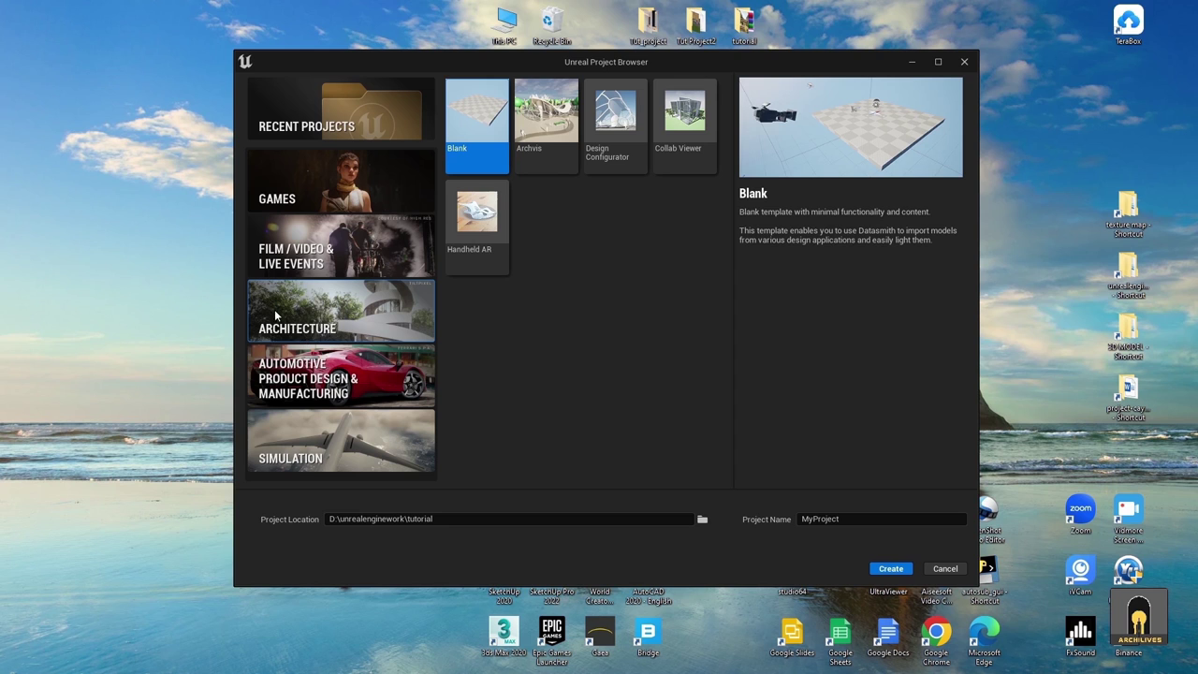
left_click(374, 234)
left_click(375, 313)
left_click(391, 385)
left_click(393, 459)
left_click(393, 376)
left_click(393, 311)
left_click(390, 229)
left_click(390, 204)
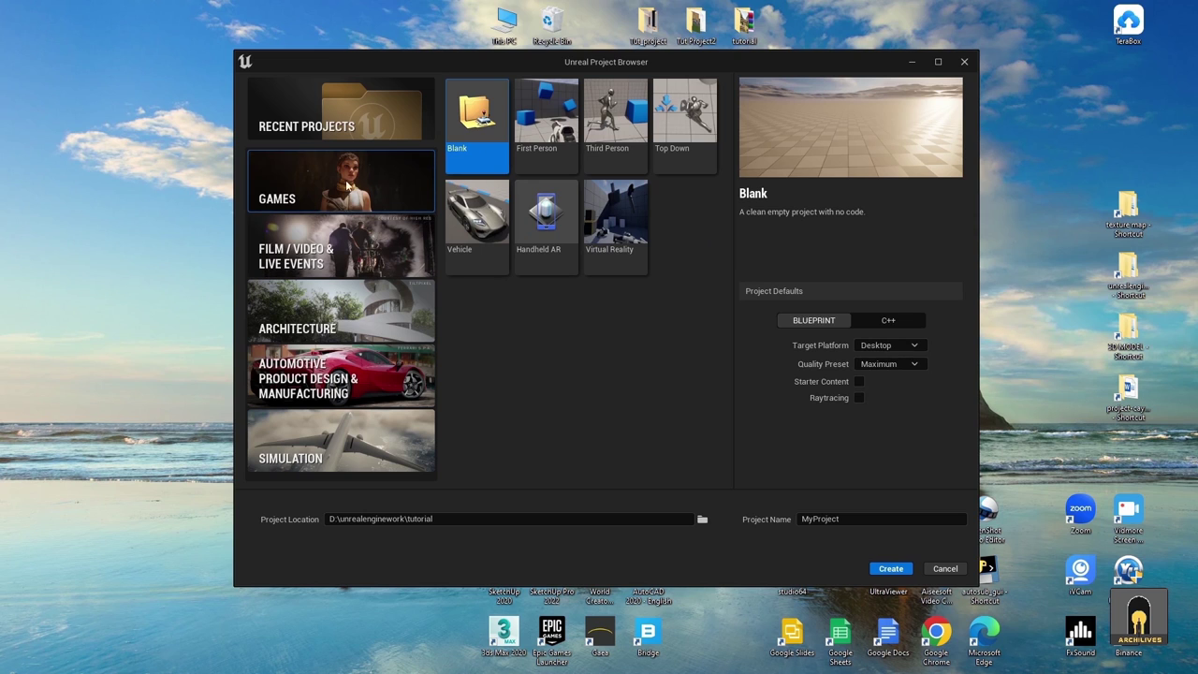
left_click(366, 241)
left_click(363, 320)
left_click(376, 384)
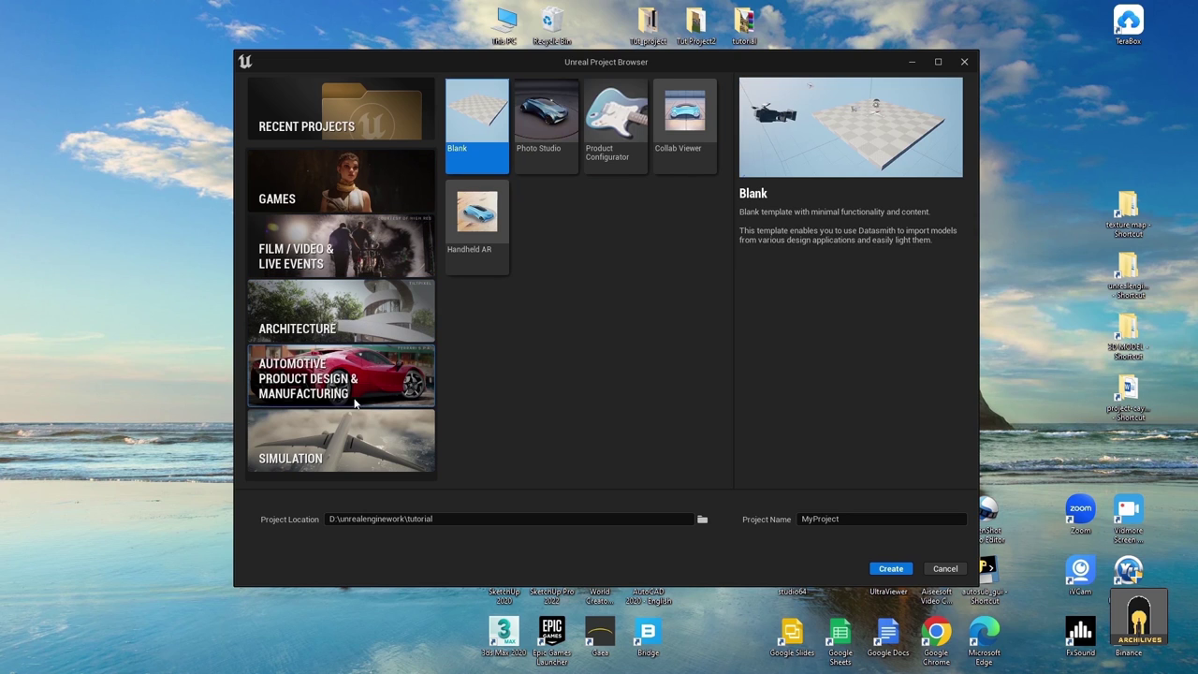
left_click(367, 465)
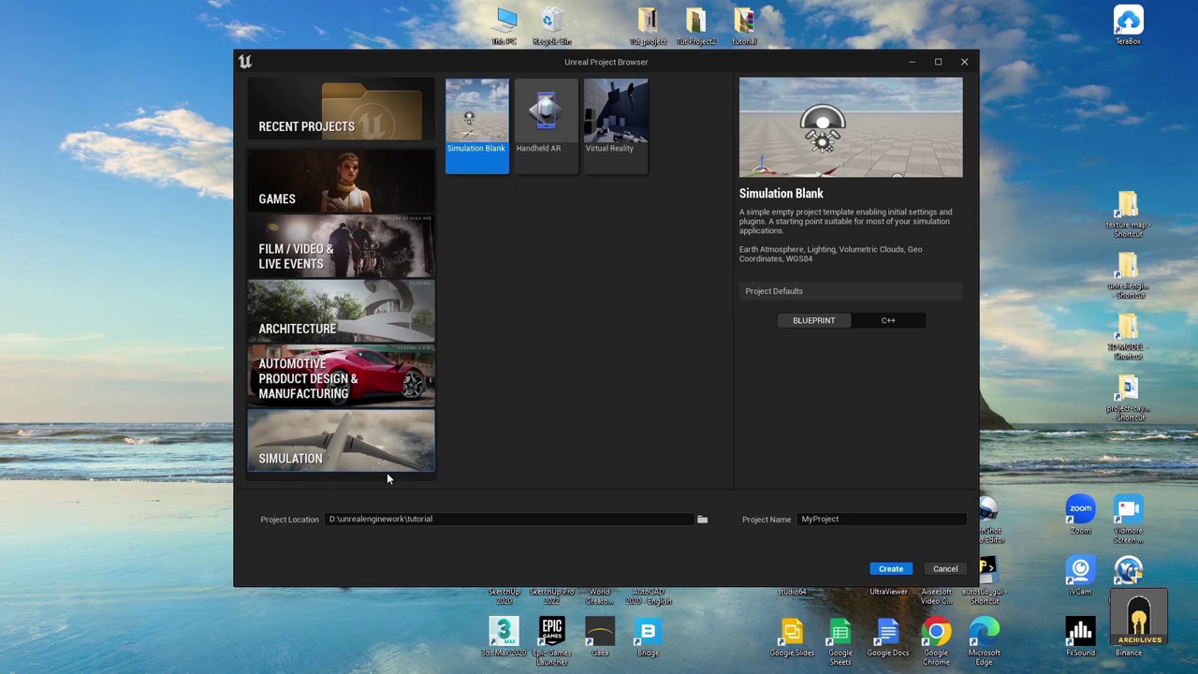
- Choose the Blank template from the Architecture category and name the project "tutorial"
left_click(379, 314)
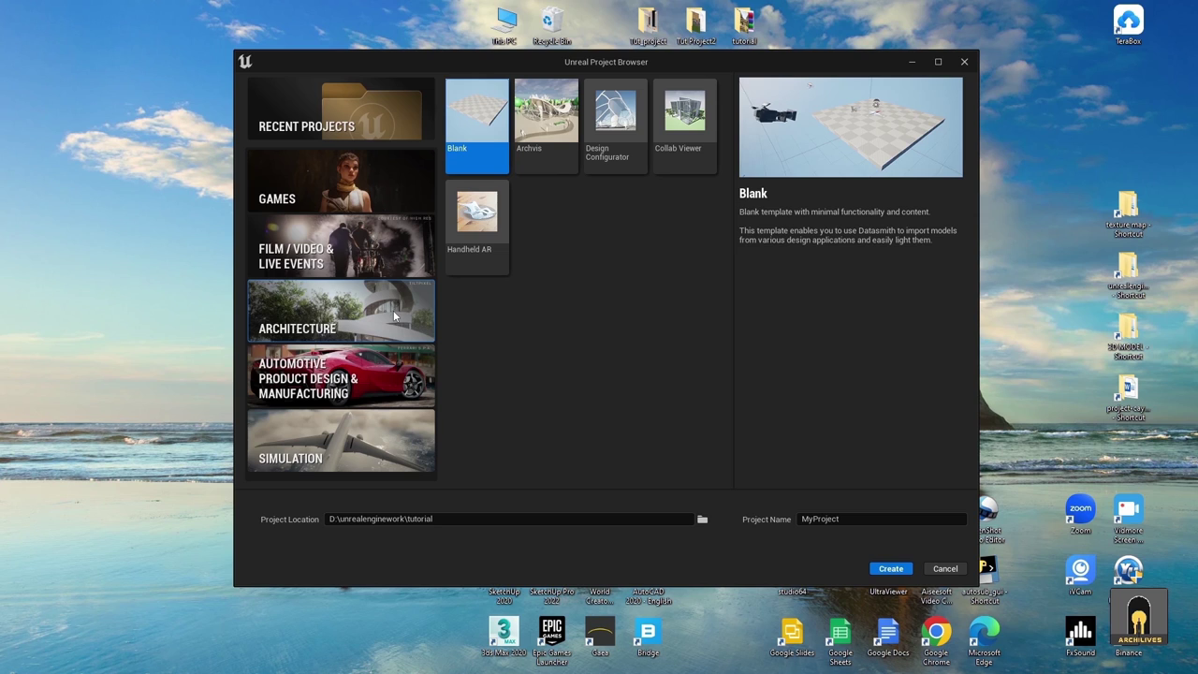
left_click(889, 519)
type("tutorial")
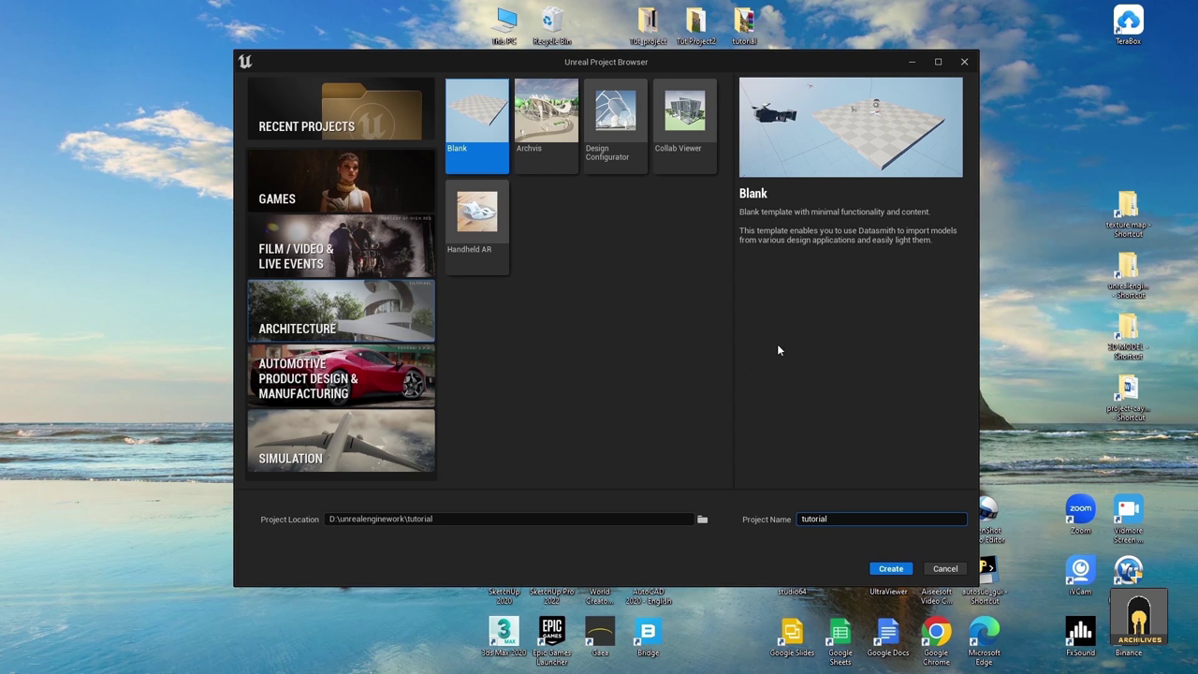
- Set the project location to the tutorial folder inside D:\unrealenginework
left_click(702, 520)
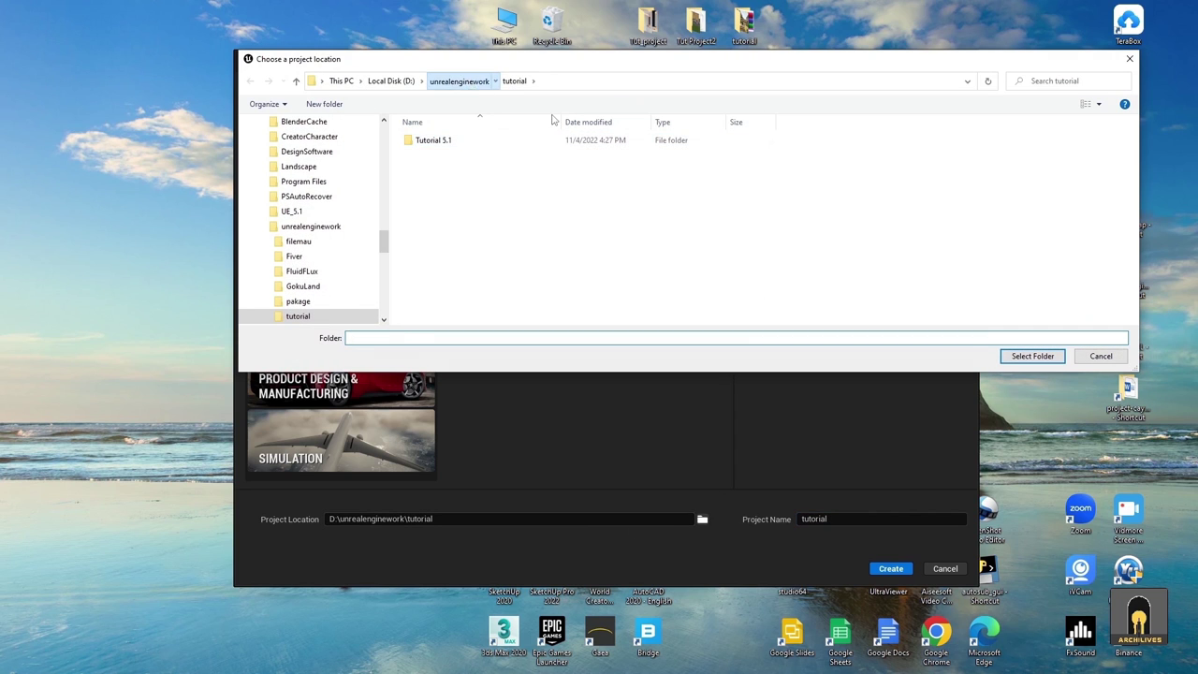
left_click(447, 208)
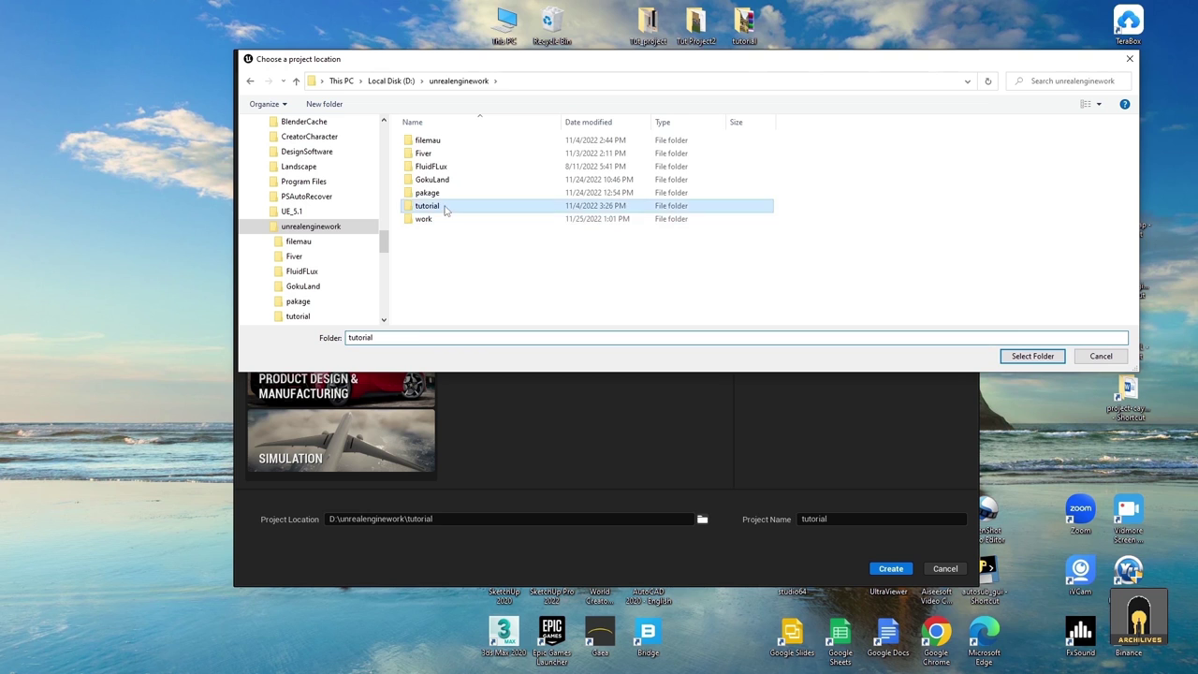
double_click(446, 208)
left_click(1032, 356)
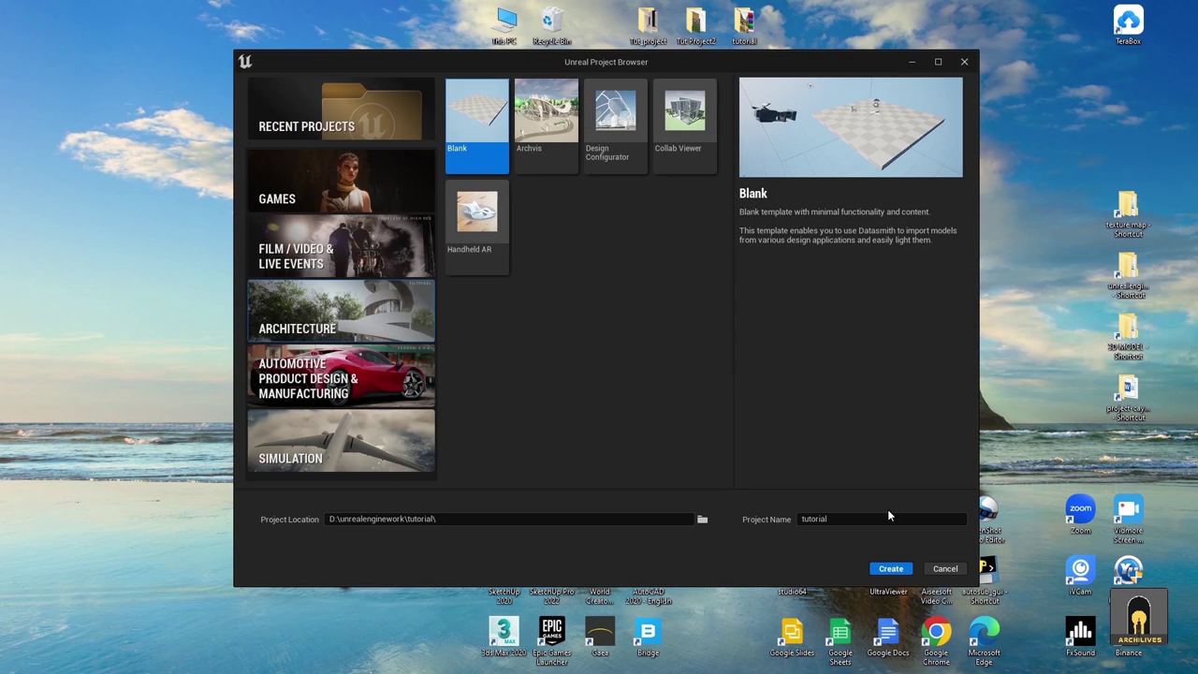
- Append "_1" to the project name and create the project
left_click(887, 516)
type("_1")
type("T")
key("Delete")
left_click(889, 568)
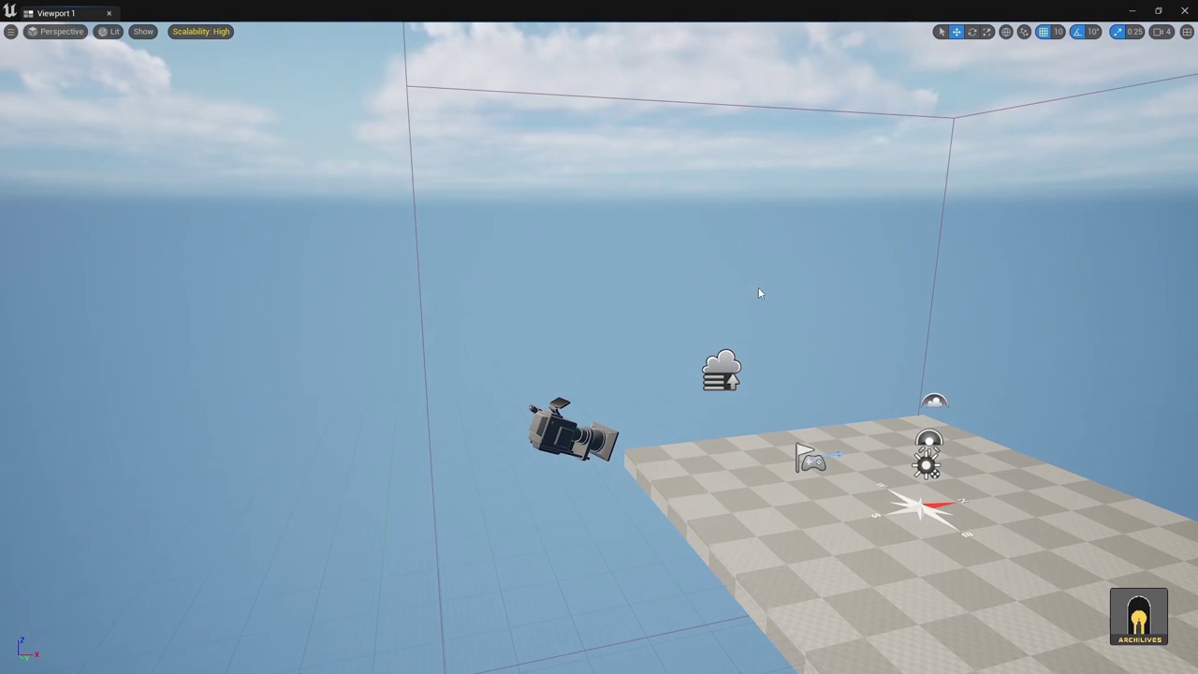
right_click_drag(759, 291, 908, 333)
right_click_drag(753, 326, 668, 324)
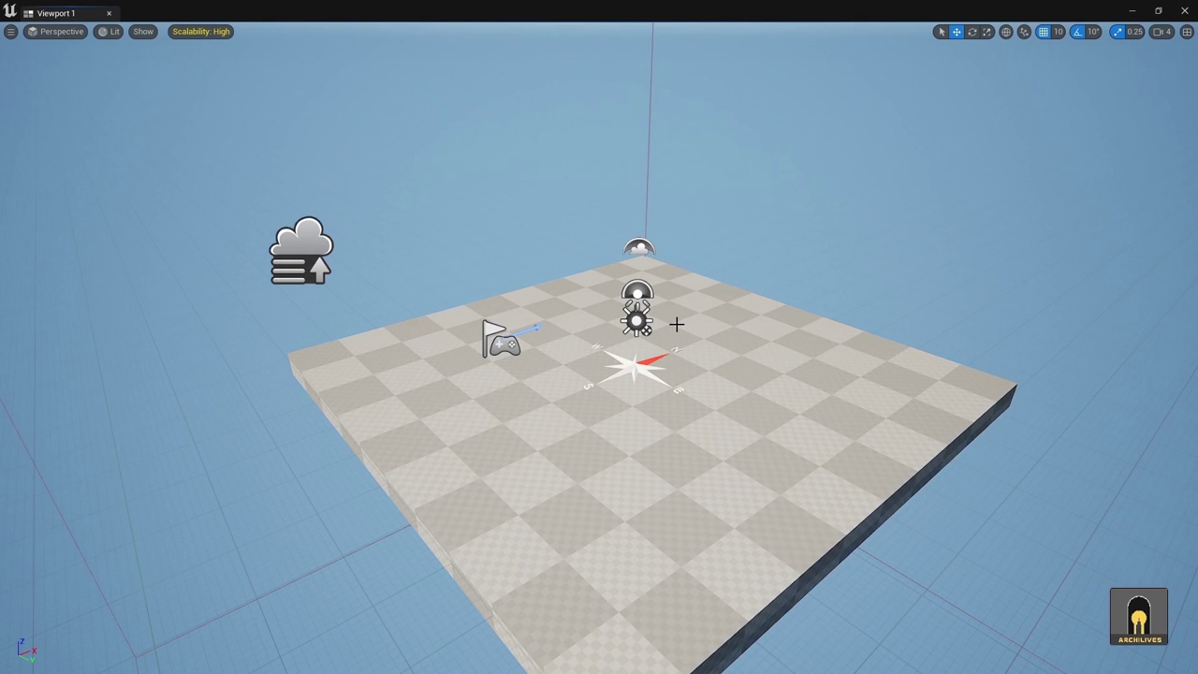
mouse_move(727, 307)
right_mouse_down()
mouse_move(711, 309)
mouse_move(726, 307)
right_mouse_up()
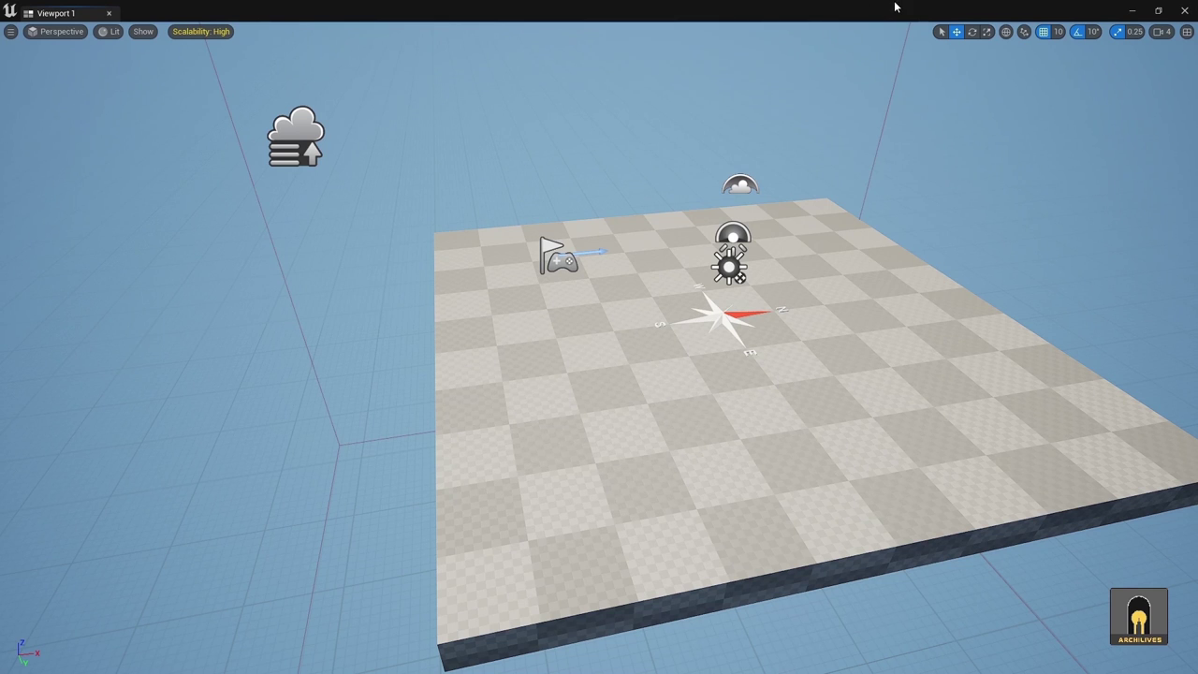
- Dock the floating viewport above the content browser and resize the surrounding panels to give the viewport more room
left_click_drag(893, 13, 571, 280)
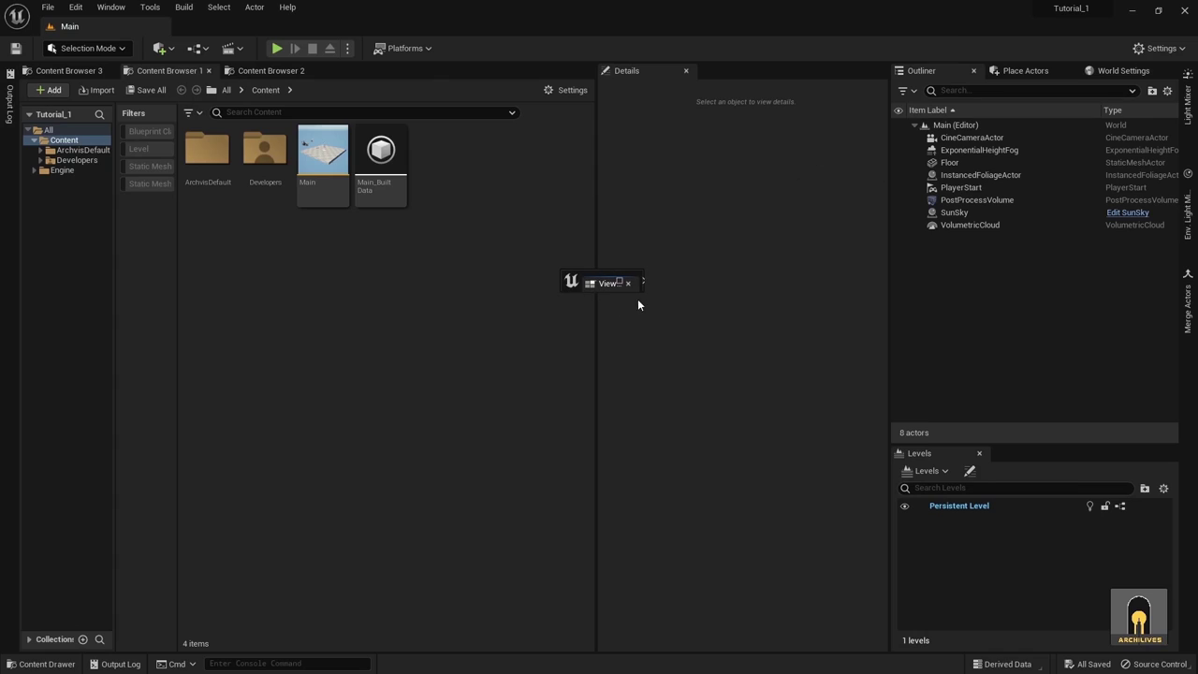
left_click_drag(646, 298, 1069, 630)
left_click_drag(597, 283, 98, 89)
left_click_drag(599, 319, 731, 314)
left_click_drag(888, 308, 997, 318)
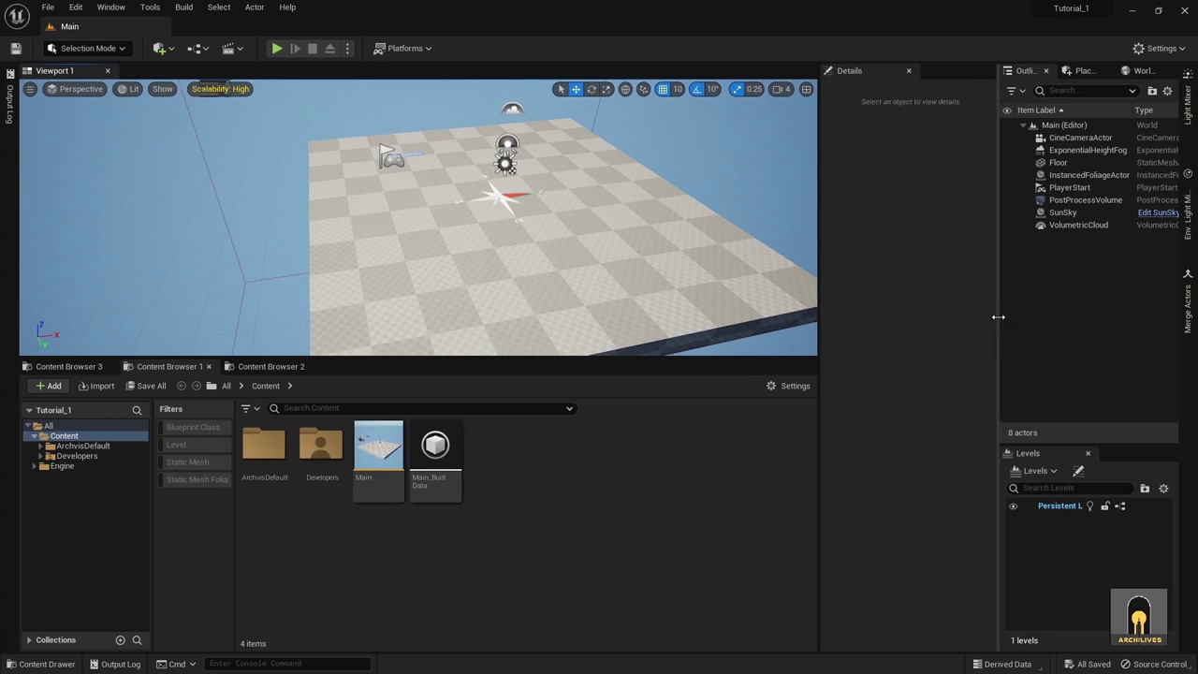
left_click_drag(620, 359, 639, 483)
right_click_drag(543, 318, 234, 294)
right_click_drag(570, 402, 672, 345)
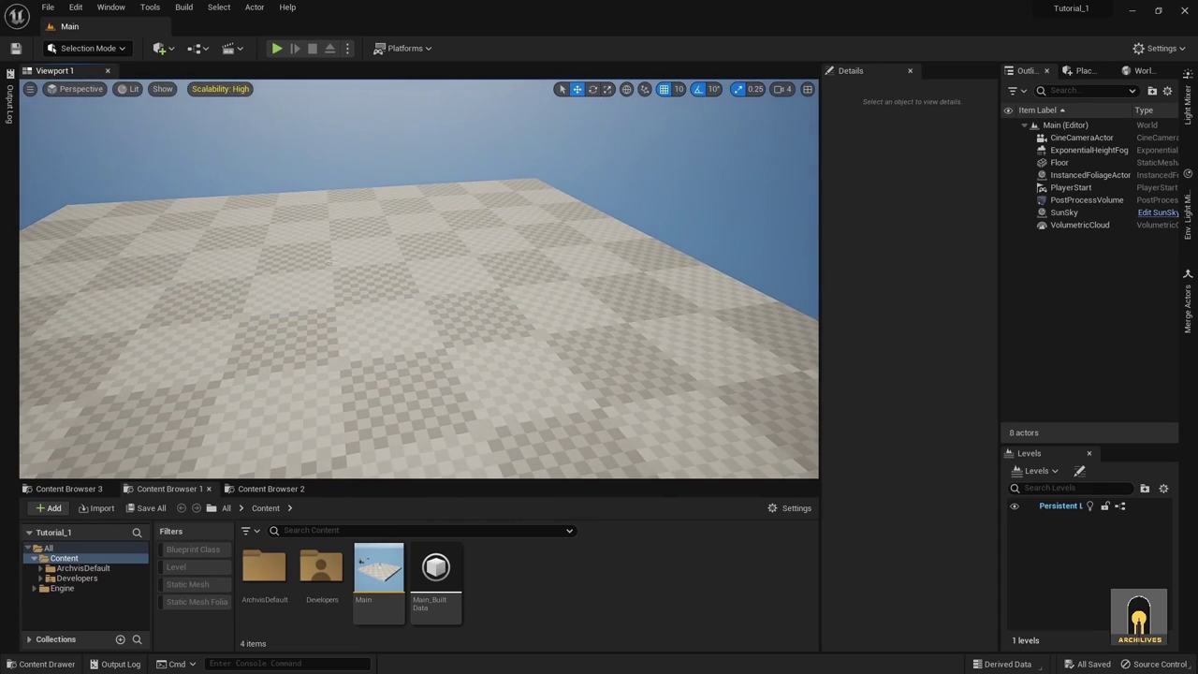
right_click_drag(419, 279, 397, 252)
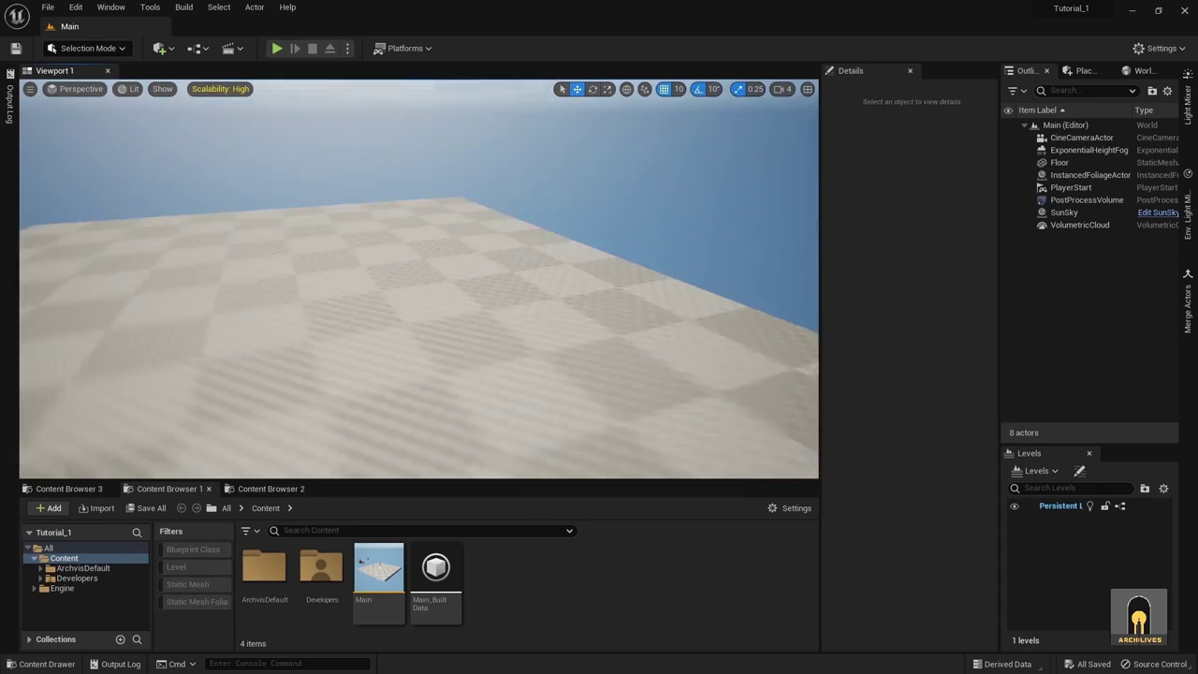
right_click_drag(420, 279, 412, 229)
right_click_drag(655, 353, 659, 352)
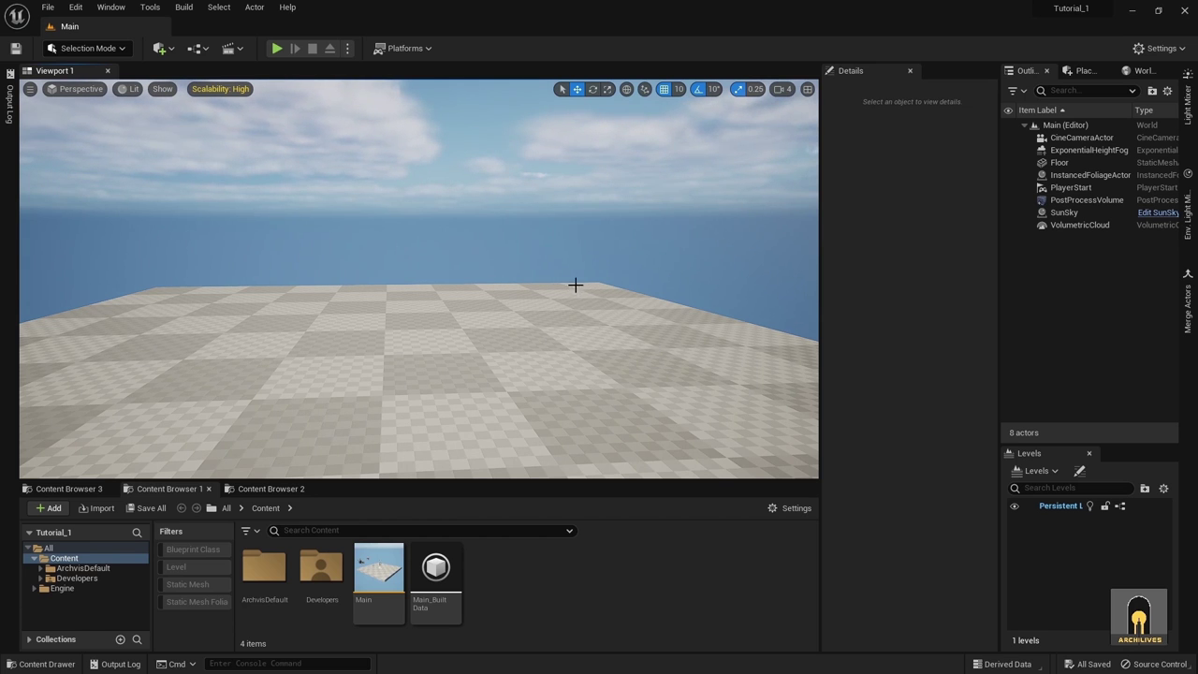
right_click_drag(578, 271, 544, 316)
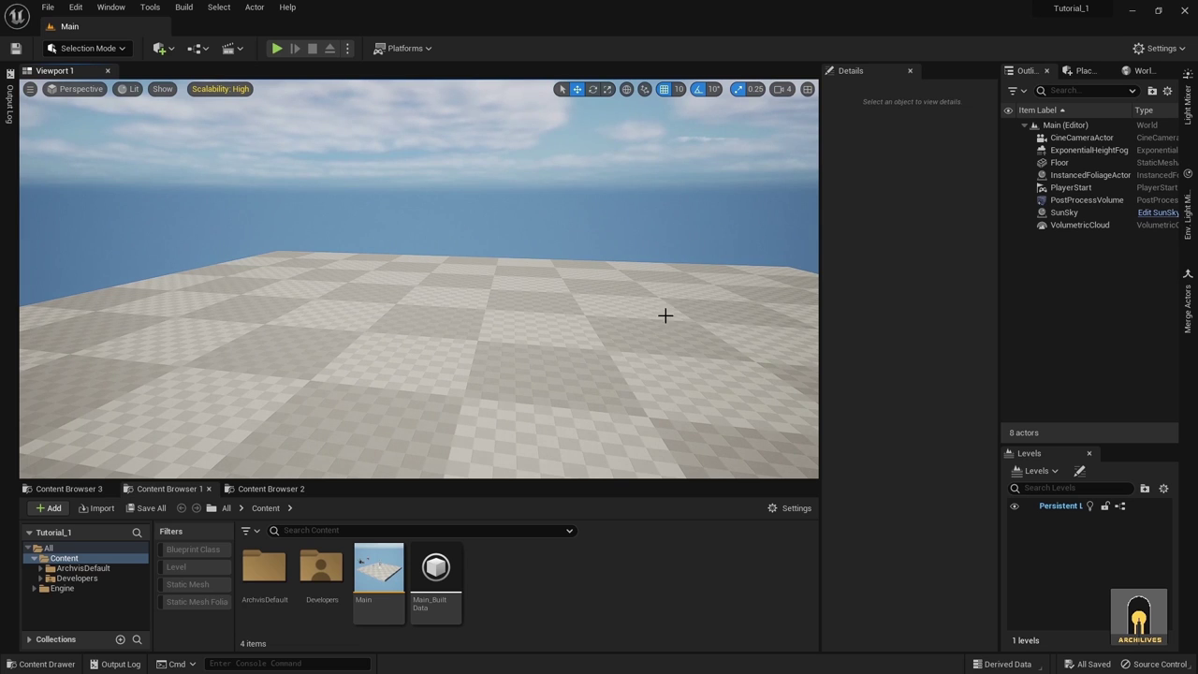
right_click_drag(566, 368, 566, 354)
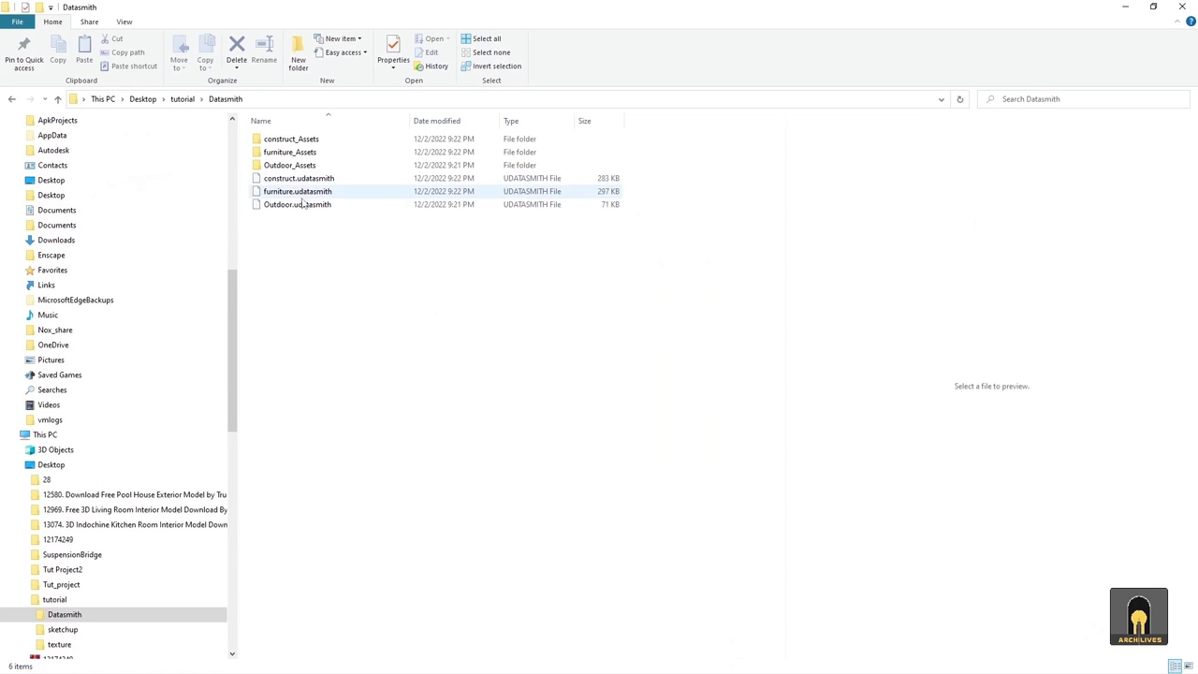
- Check the exported files in File Explorer's Datasmith folder, narrowing its folder tree, and return to Unreal Engine
left_click_drag(240, 234, 116, 253)
left_click(1125, 7)
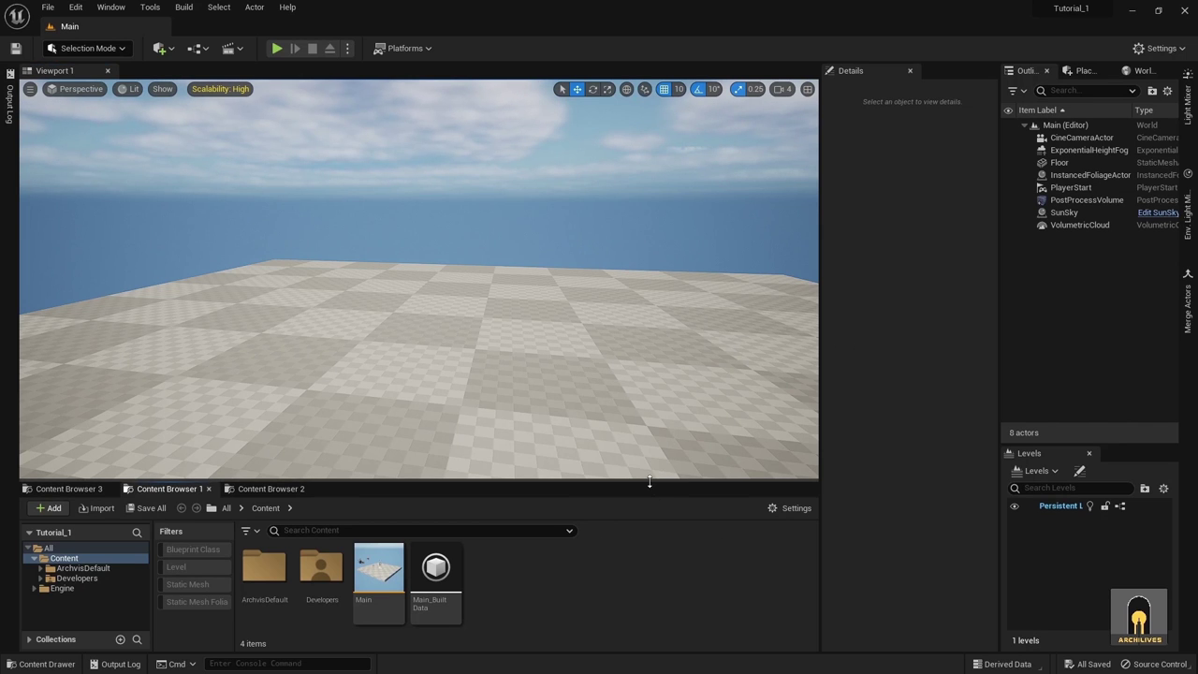
- Enlarge the content browser and create a folder named "Level" inside Content
left_click_drag(649, 482, 673, 381)
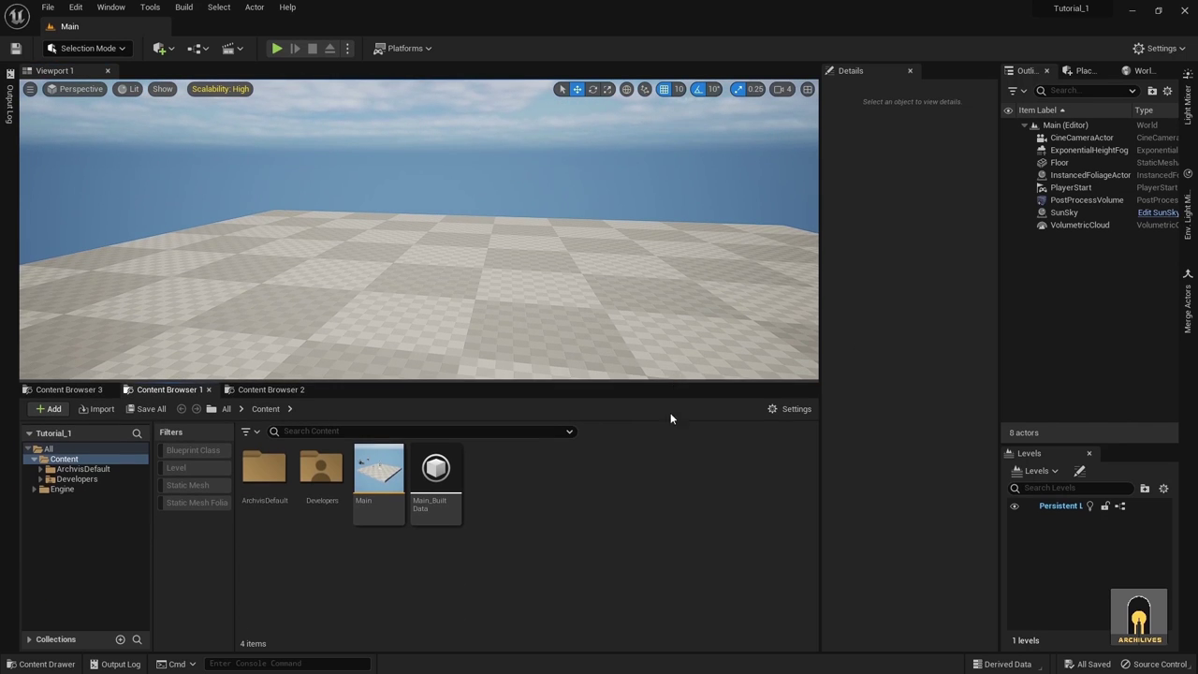
right_click(63, 458)
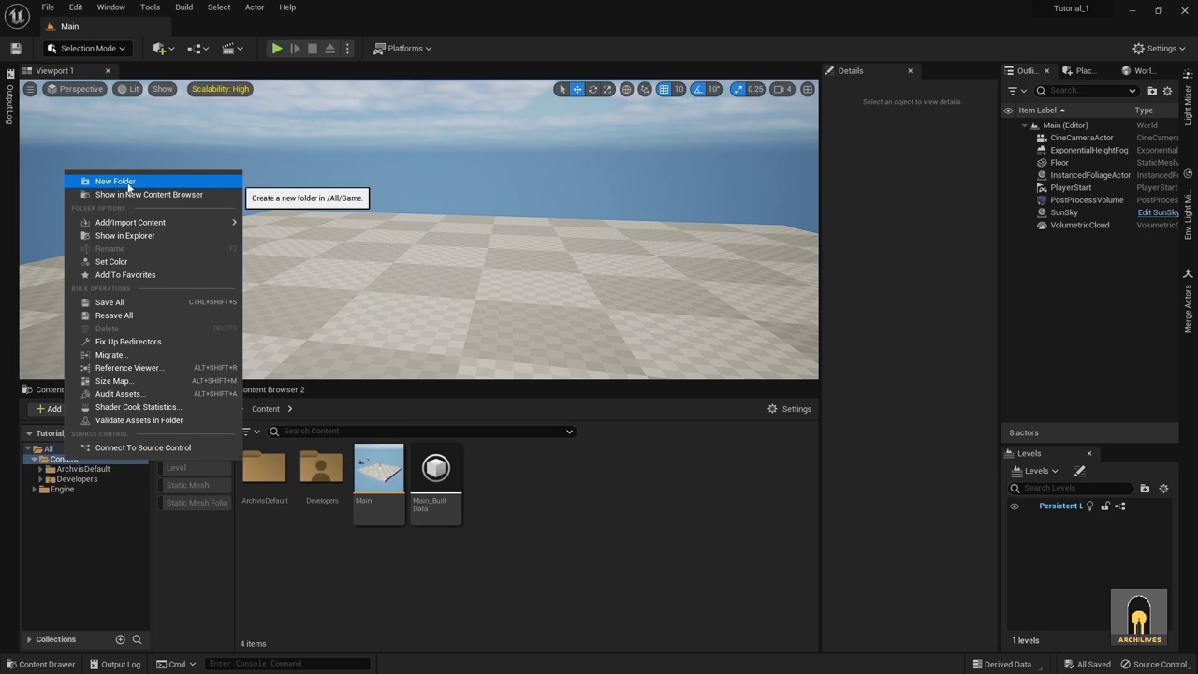
left_click(583, 490)
right_click(74, 459)
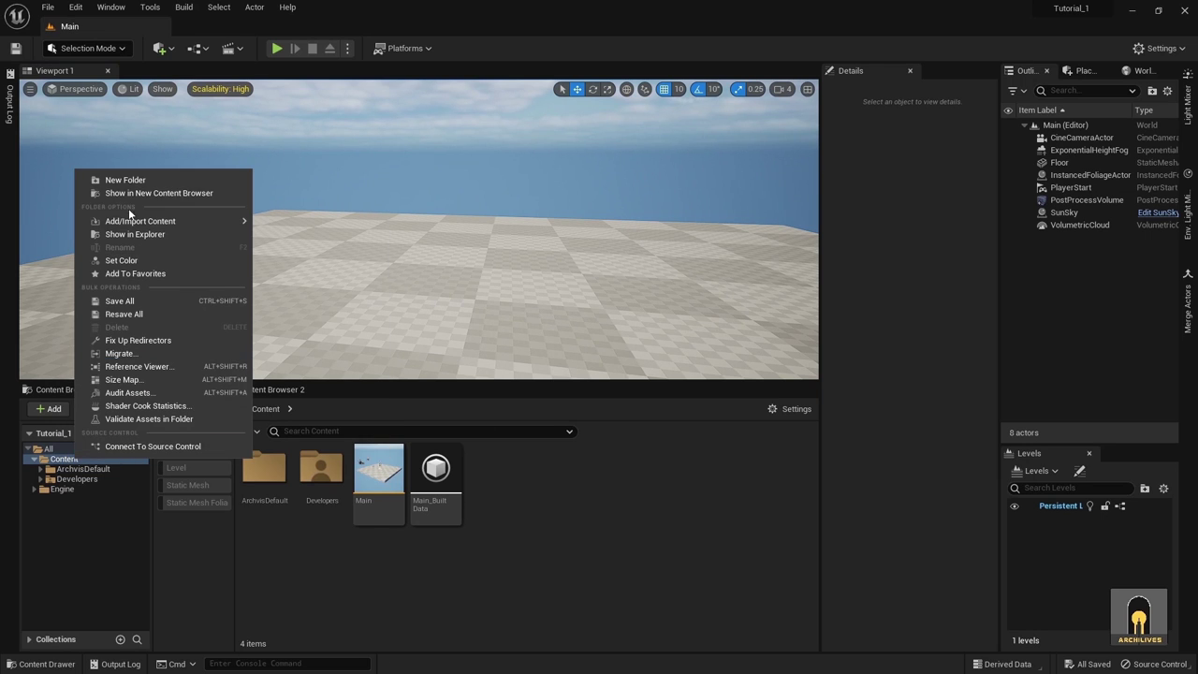
left_click(124, 179)
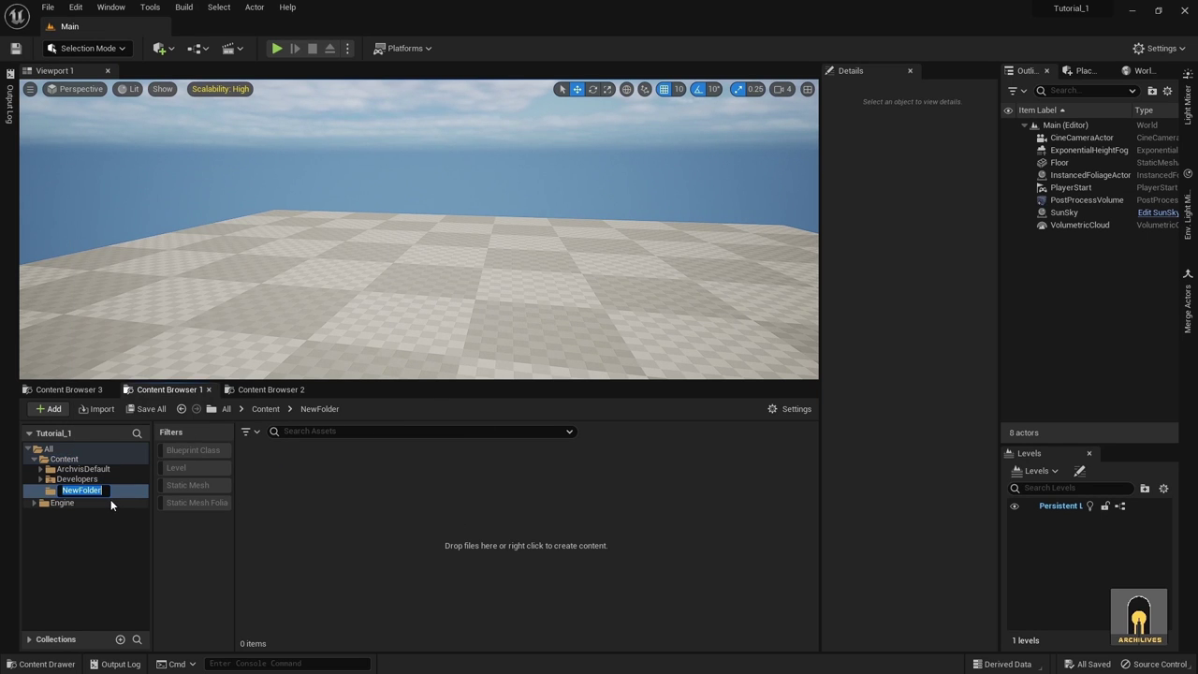
type("Level")
key("Return")
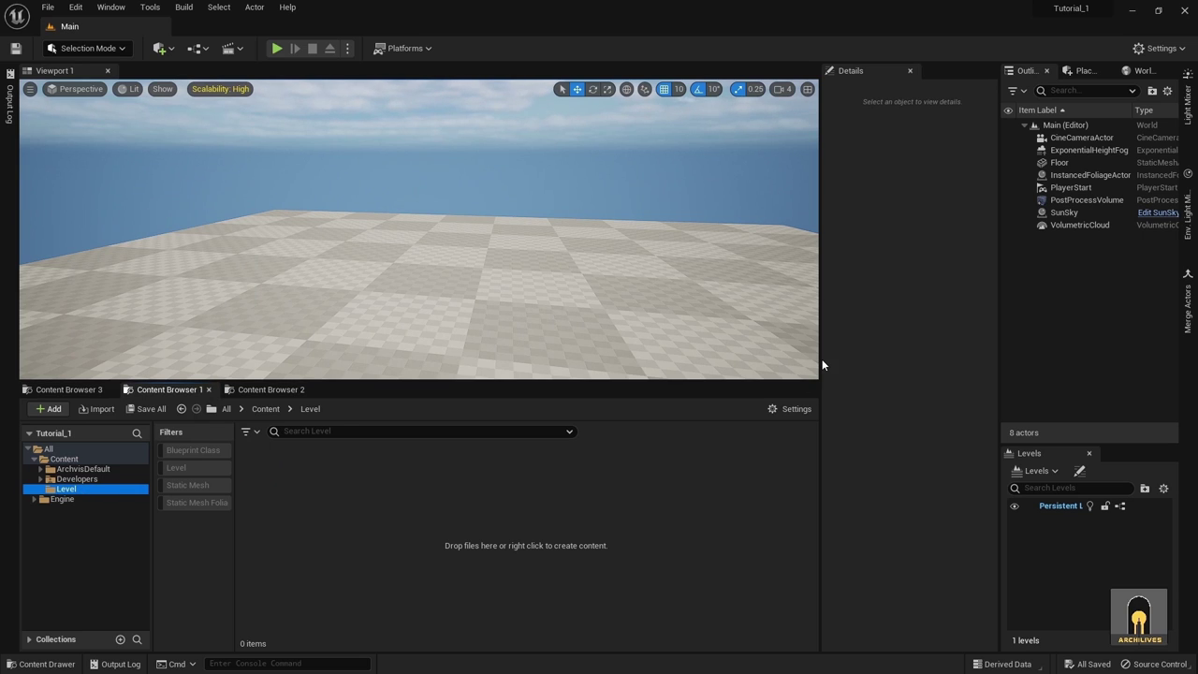
- Widen the Details panel and the Outliner
left_click_drag(821, 358, 739, 358)
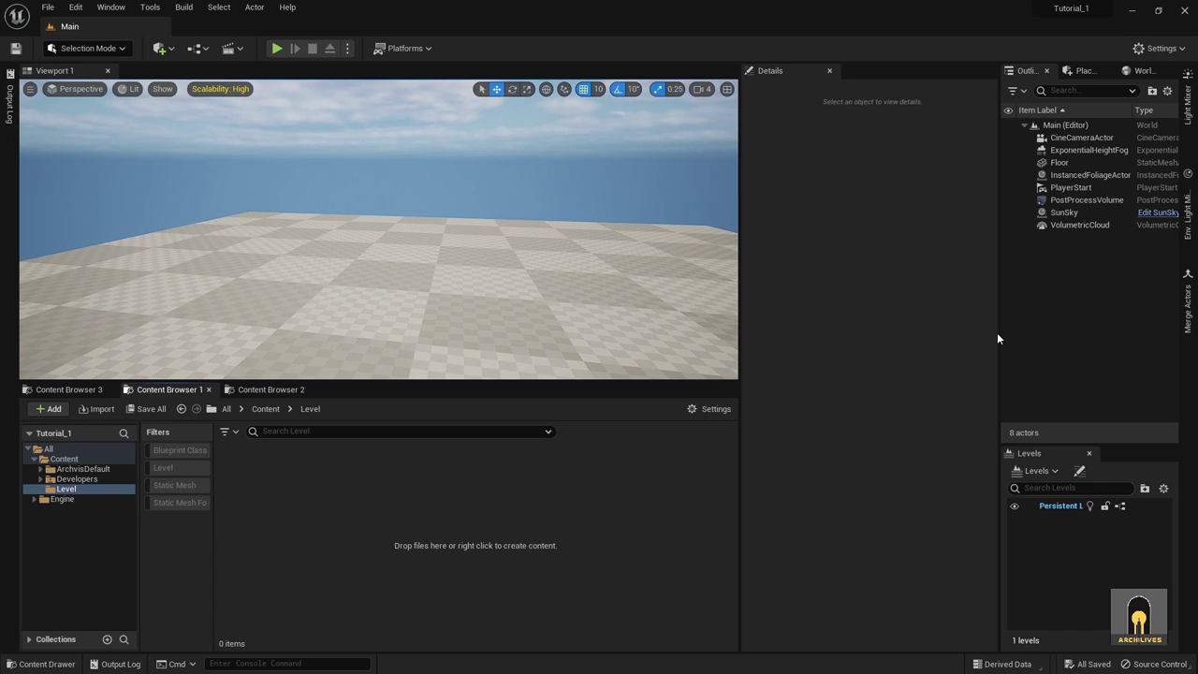
left_click_drag(998, 339, 918, 337)
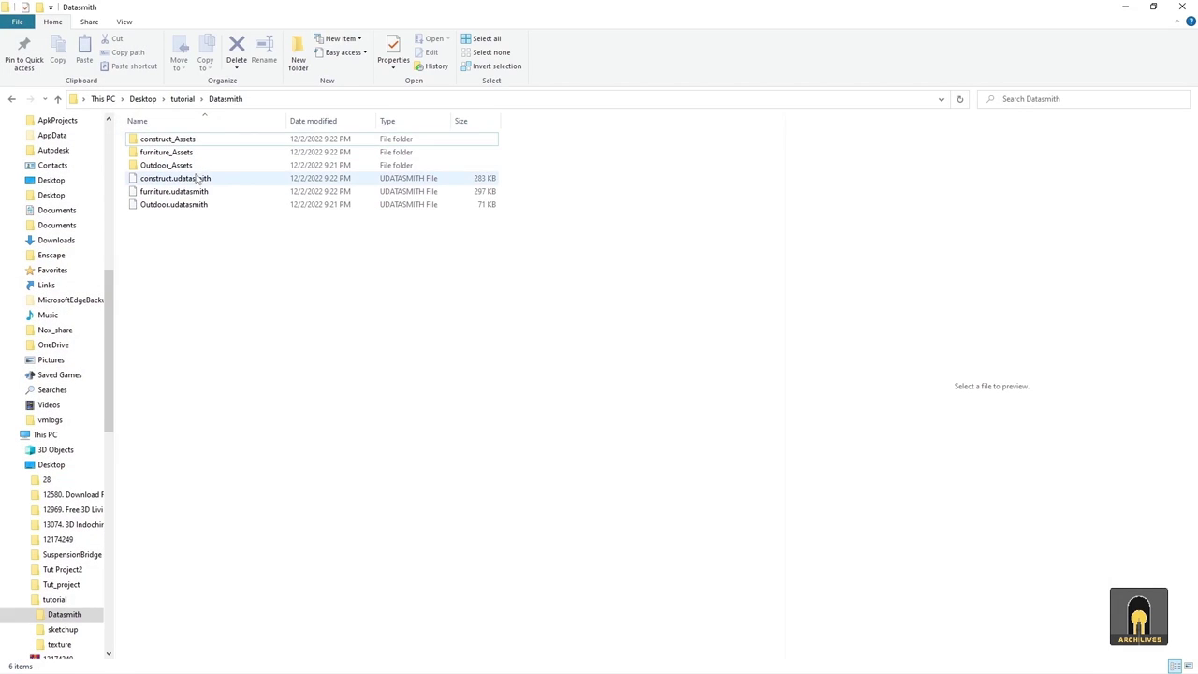
- Review the construct, furniture and Outdoor udatasmith files in File Explorer and return to Unreal Engine
left_click(175, 178)
left_click(174, 191)
left_click(186, 207)
left_click(188, 190)
left_click(189, 179)
left_click(194, 192)
left_click(197, 205)
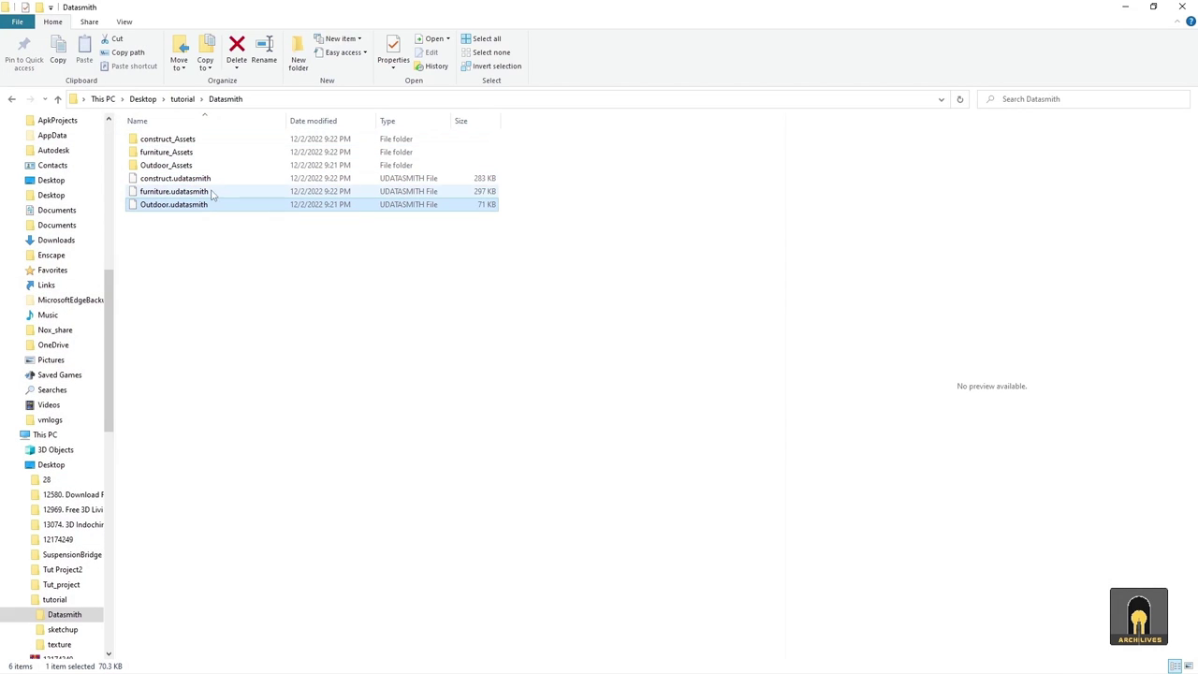
left_click(1123, 8)
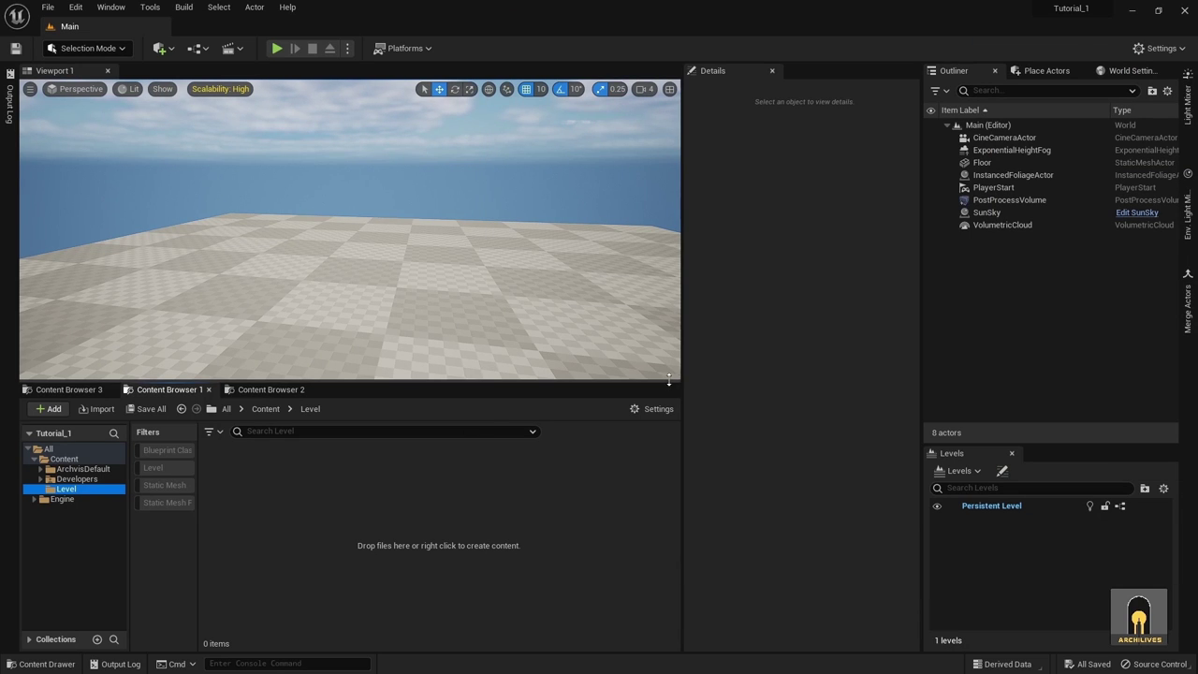
- Enlarge the viewport by shrinking the content browser, Details panel and Outliner around it
left_click_drag(673, 382, 676, 442)
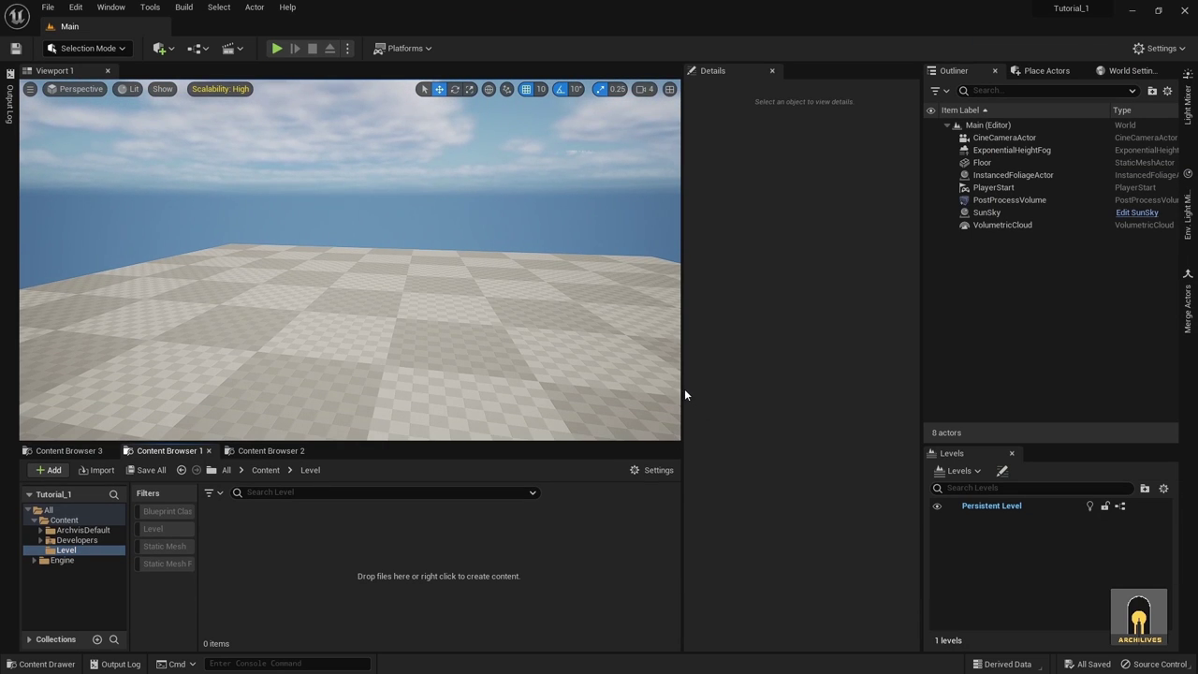
mouse_move(922, 343)
left_mouse_down()
mouse_move(1008, 339)
mouse_move(940, 346)
left_mouse_up()
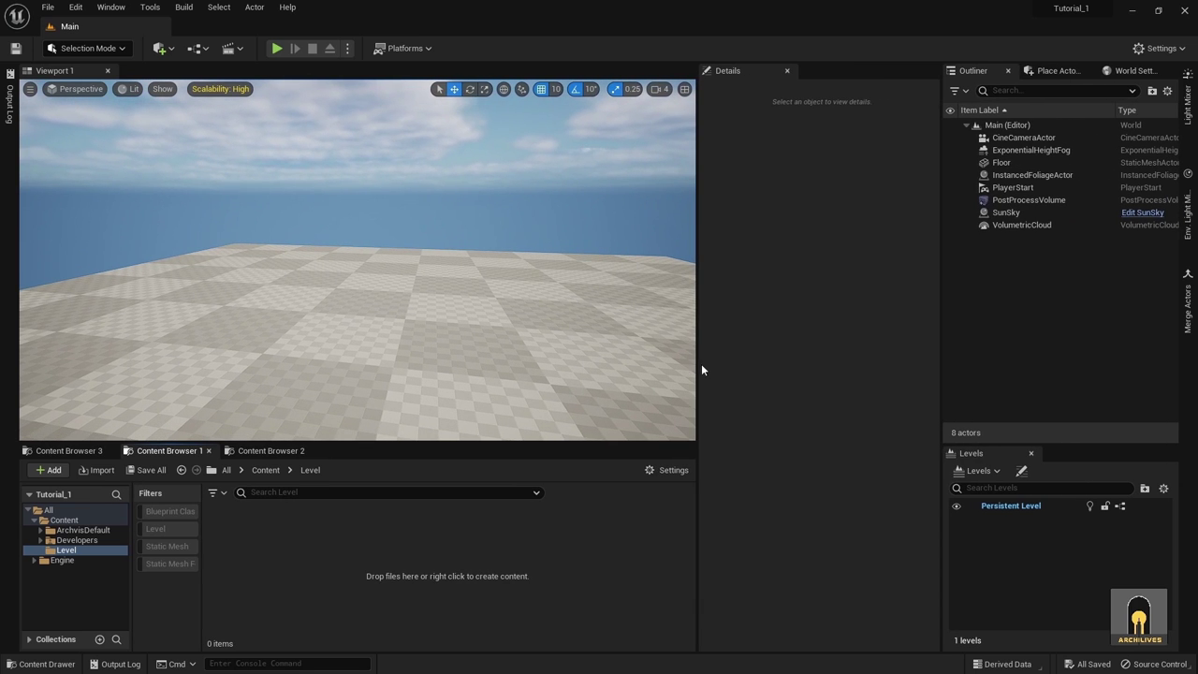
left_click_drag(699, 366, 787, 369)
right_click_drag(403, 260, 332, 313)
right_click_drag(431, 281, 435, 271)
right_click_drag(525, 354, 525, 322)
- Adjust the height of the Levels panel docked below the Outliner
left_click(977, 471)
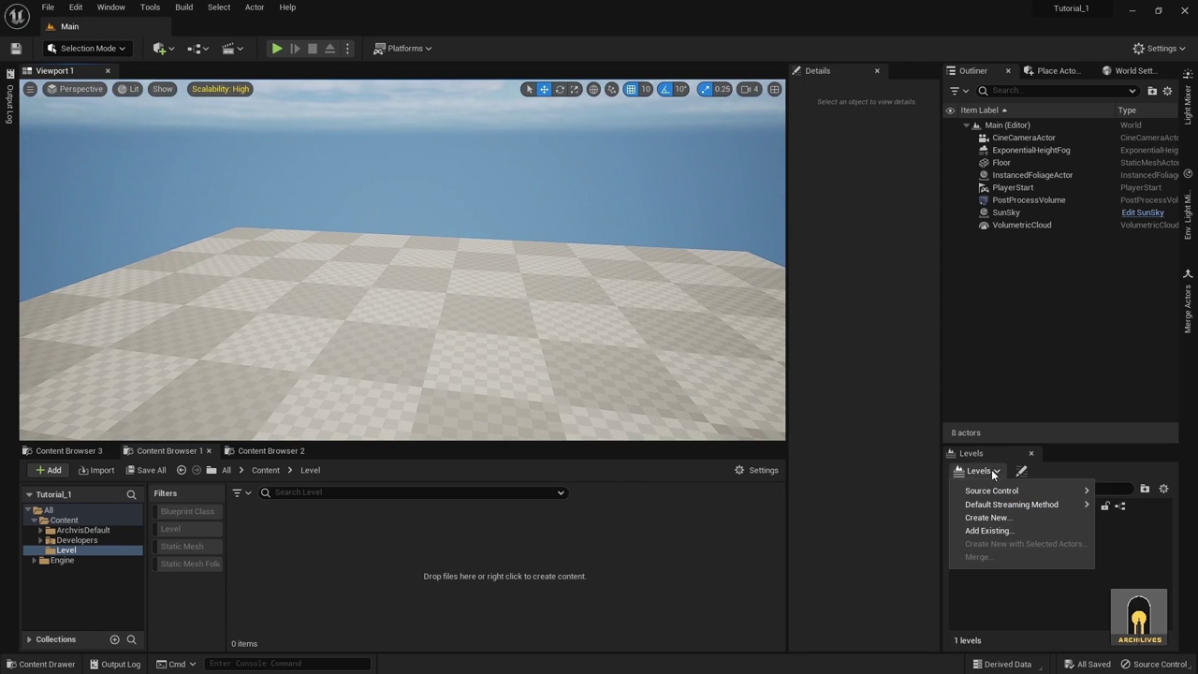
left_click(946, 502)
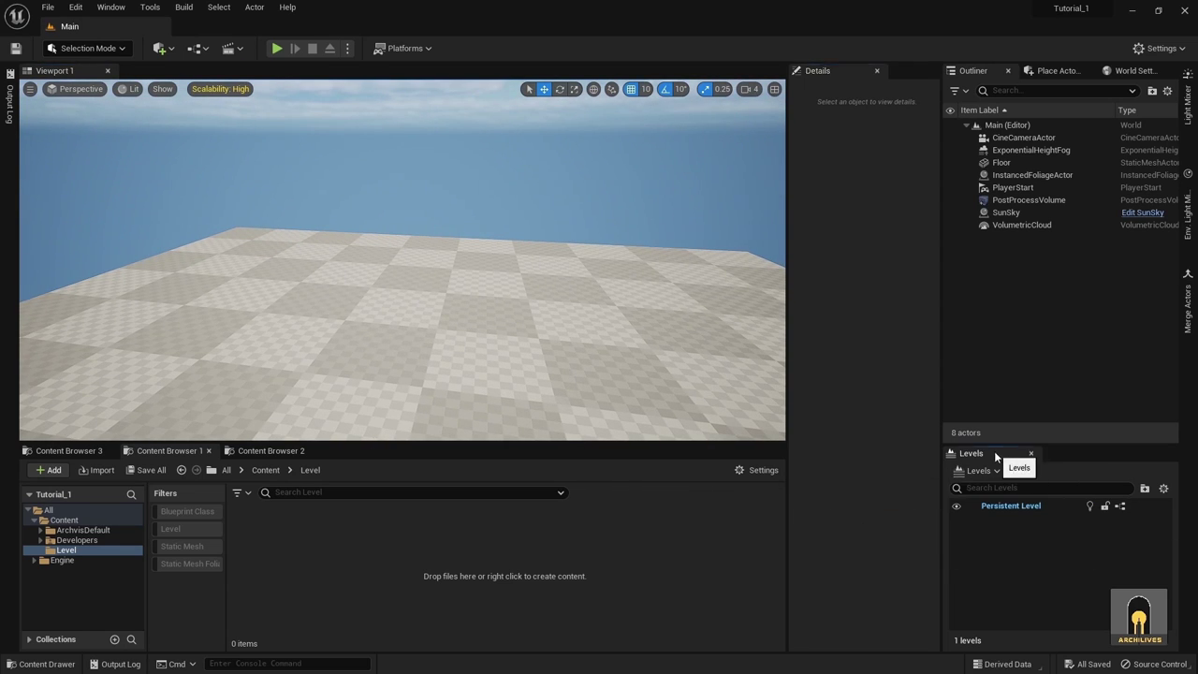
left_click_drag(994, 451, 1009, 616)
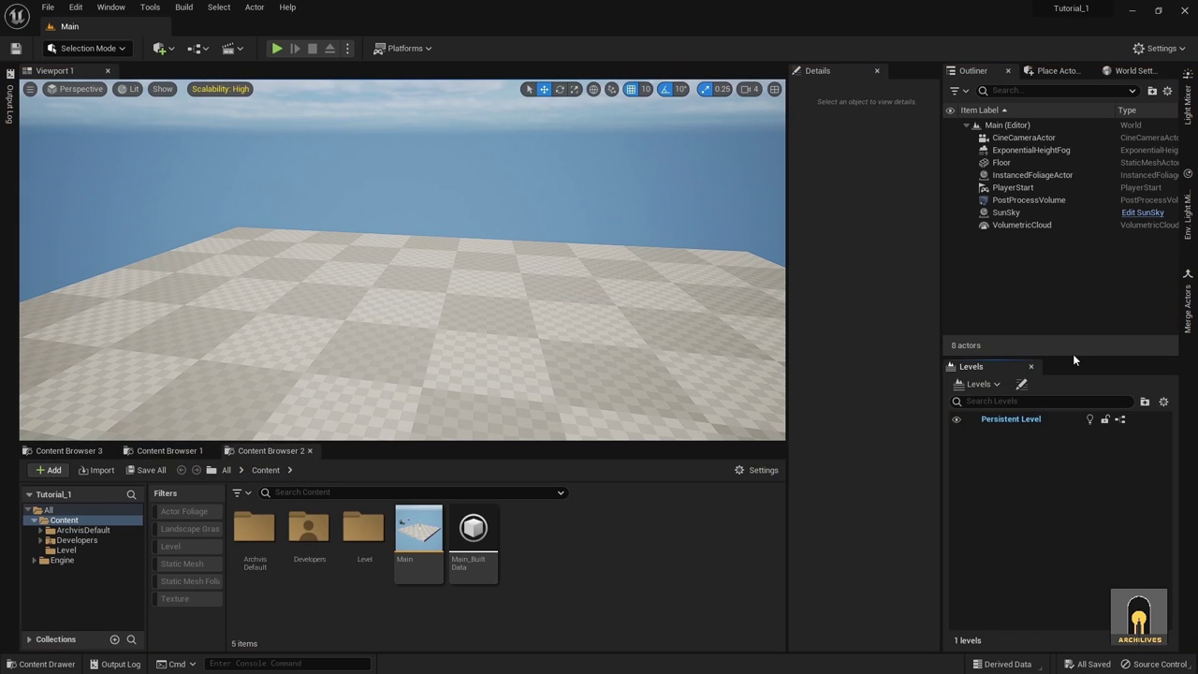
left_click_drag(1073, 354, 1071, 515)
- Look up where the Levels panel is enabled and which options it offers for adding levels
left_click(150, 7)
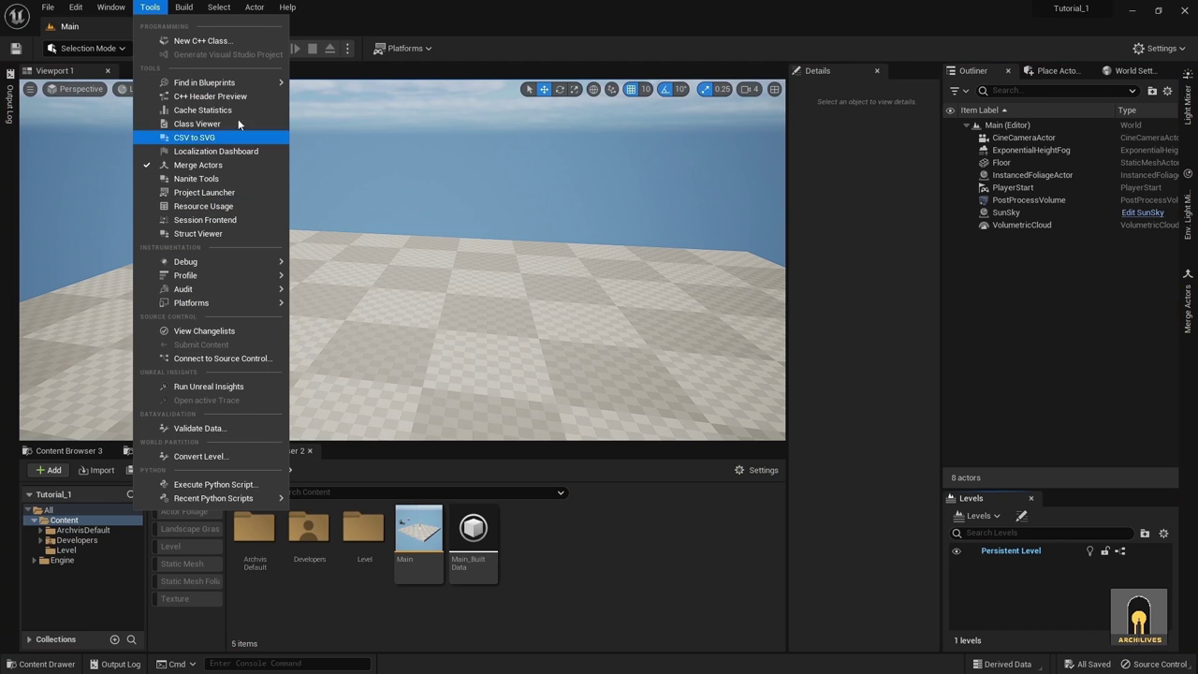
mouse_move(112, 6)
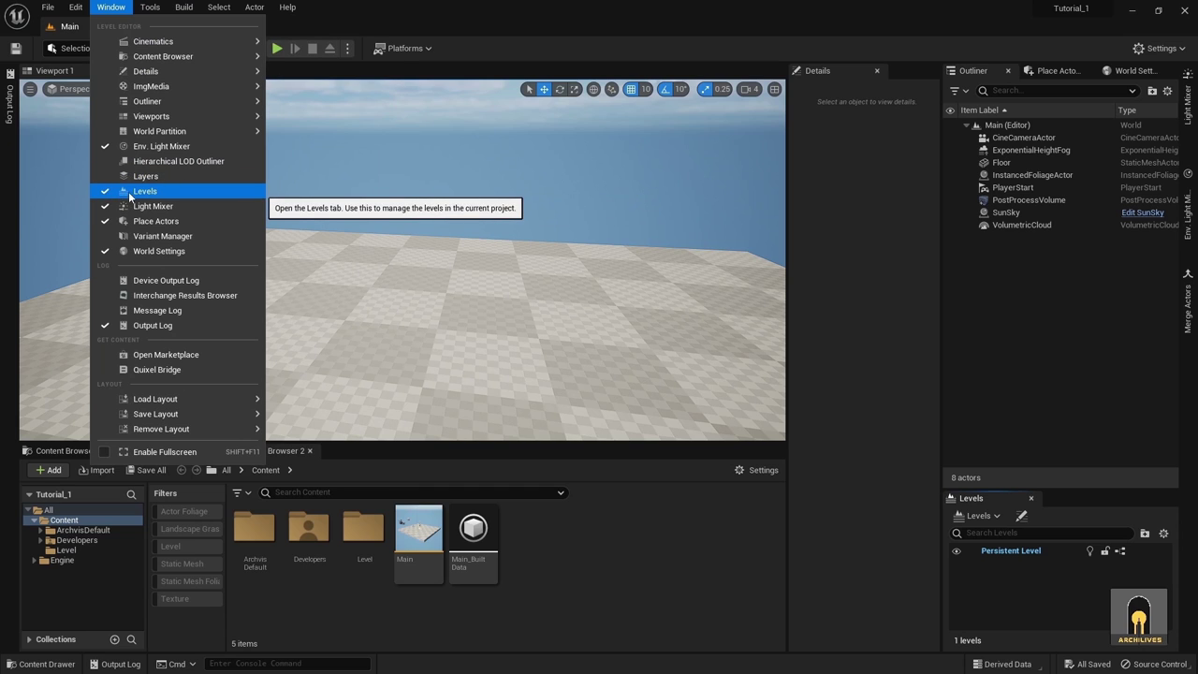
left_click(618, 541)
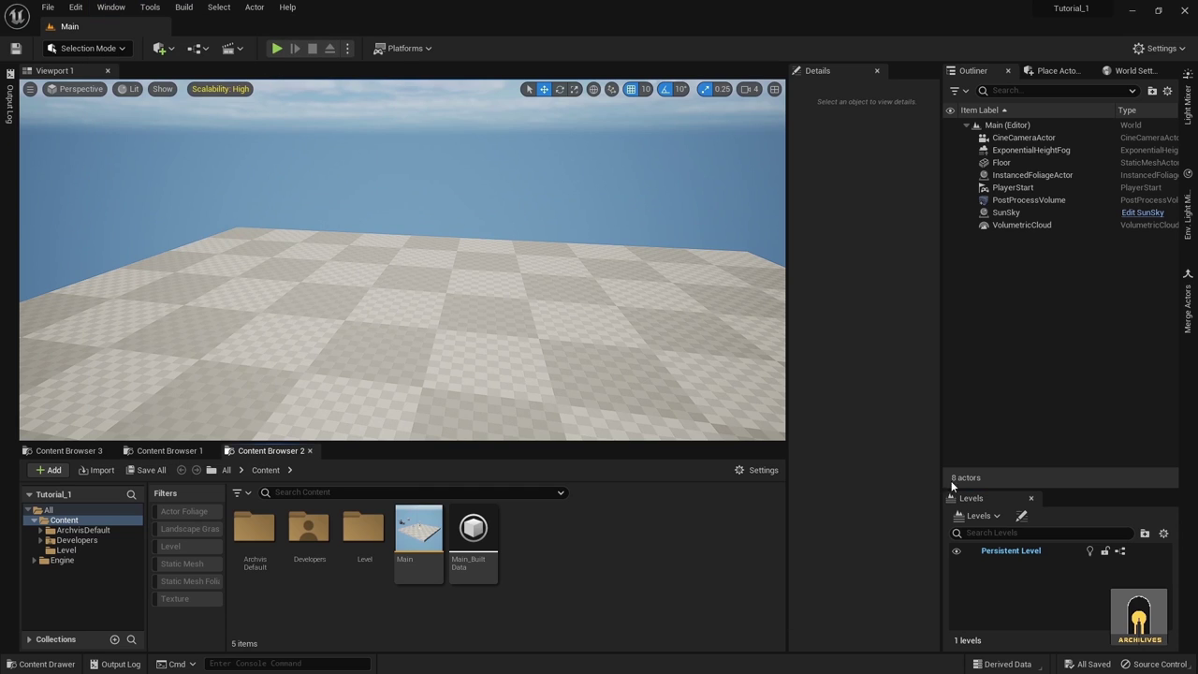
left_click(995, 516)
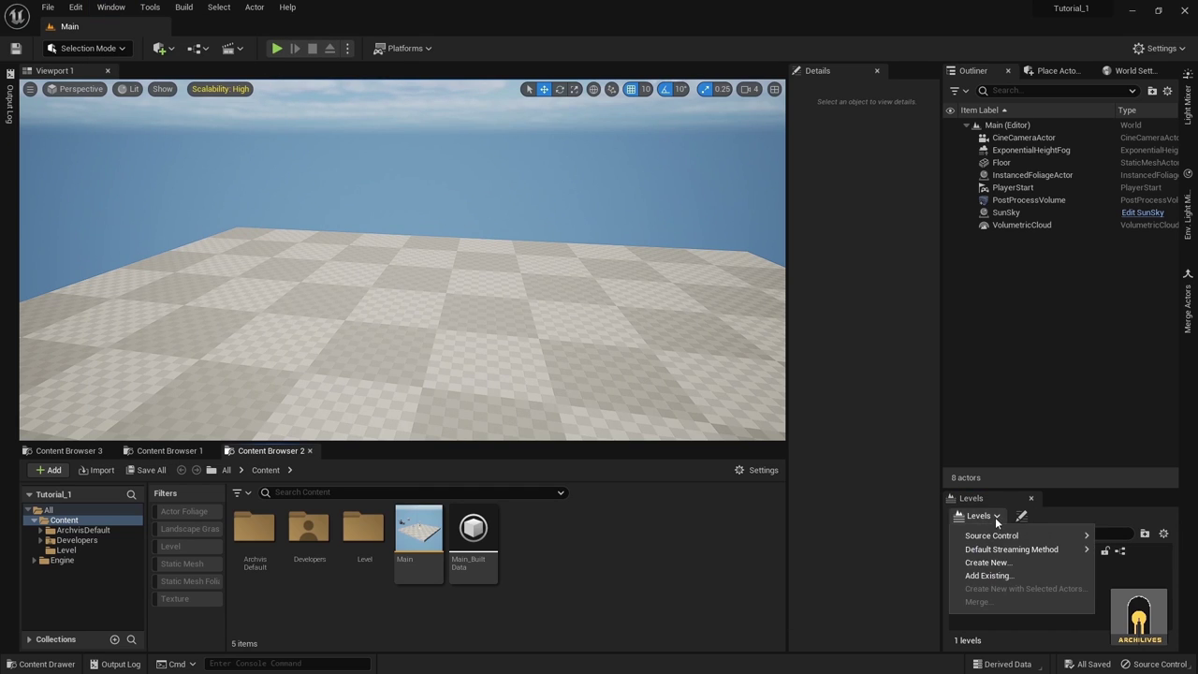
left_click(628, 598)
- Create a new level asset named "ConStruct" in the Level folder
left_click(63, 549)
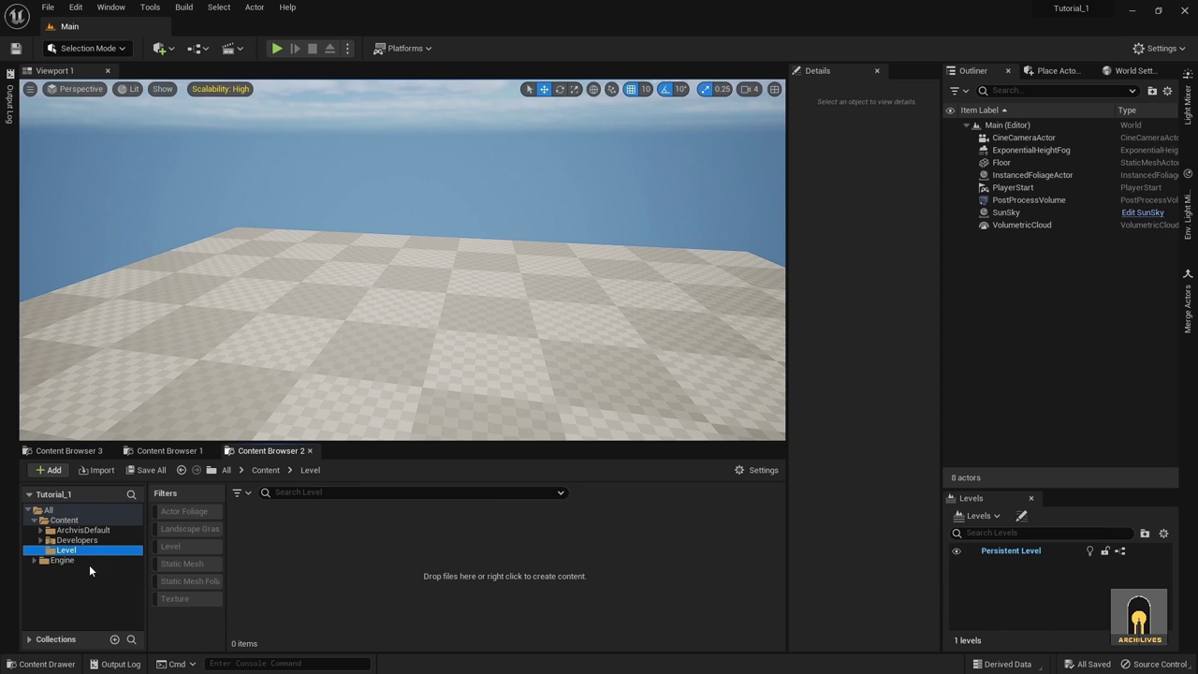
left_click(977, 516)
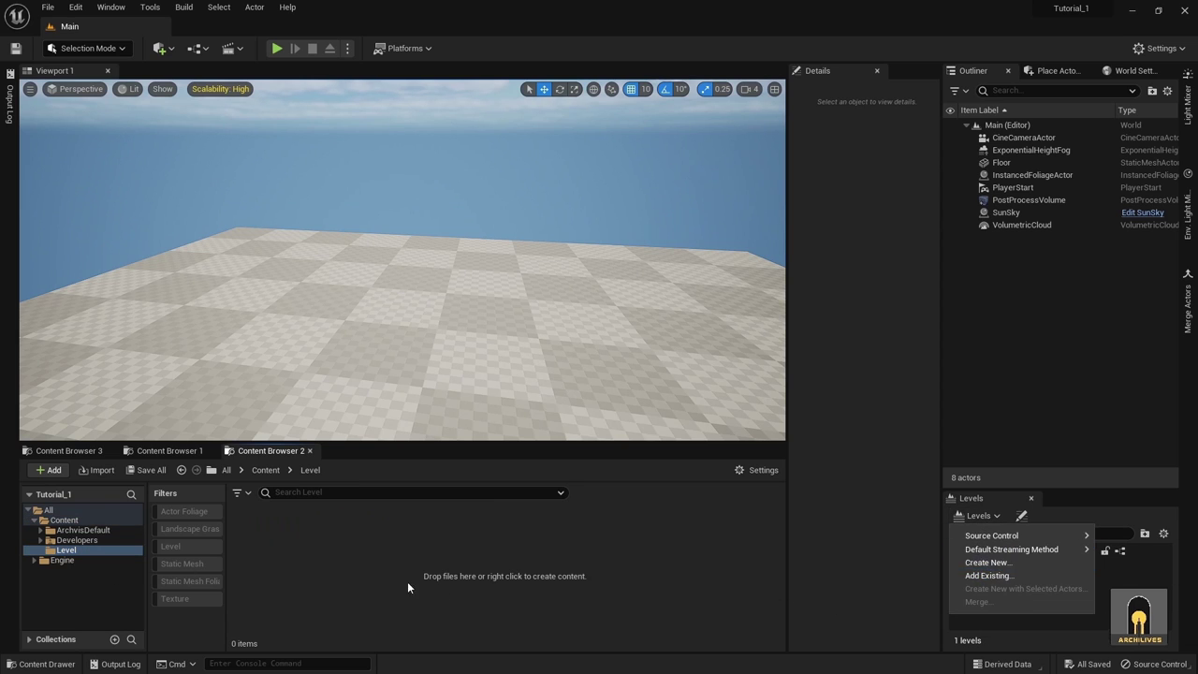
right_click(351, 554)
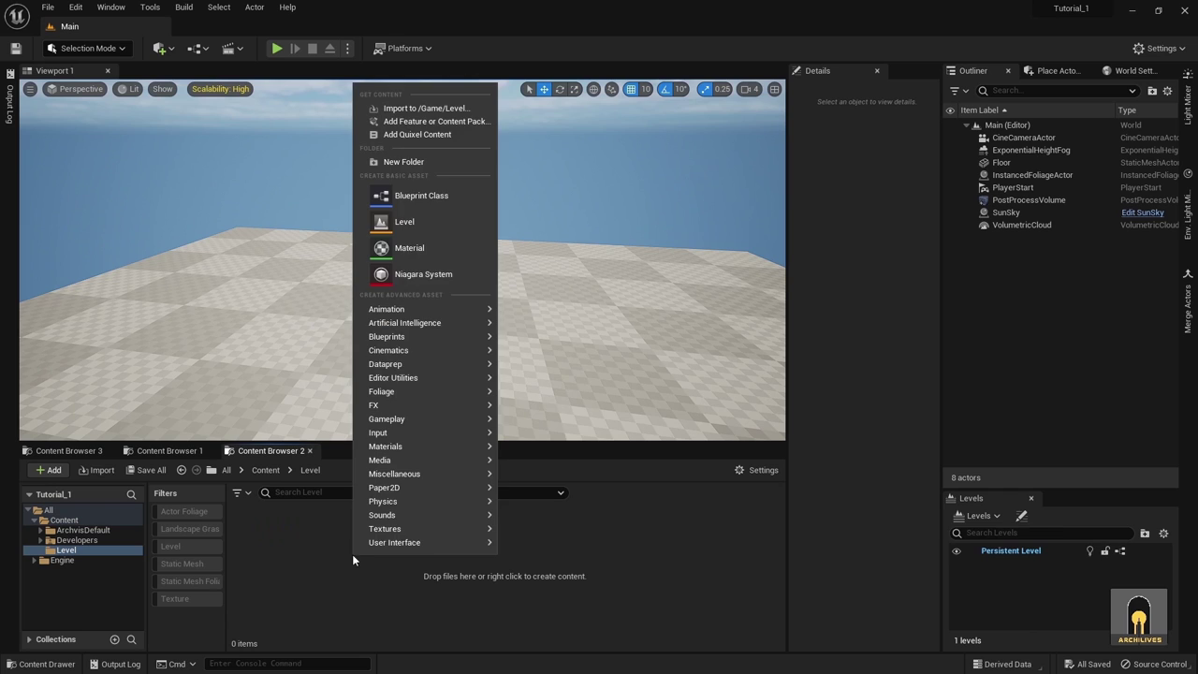
left_click(402, 222)
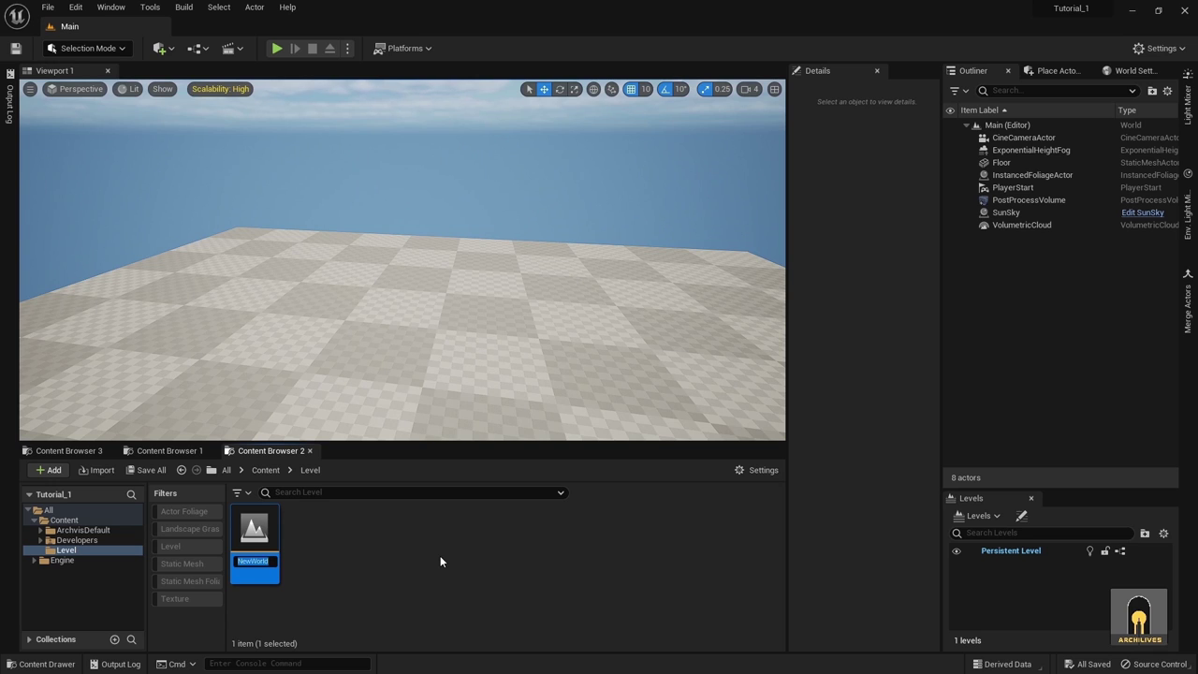
type("Con")
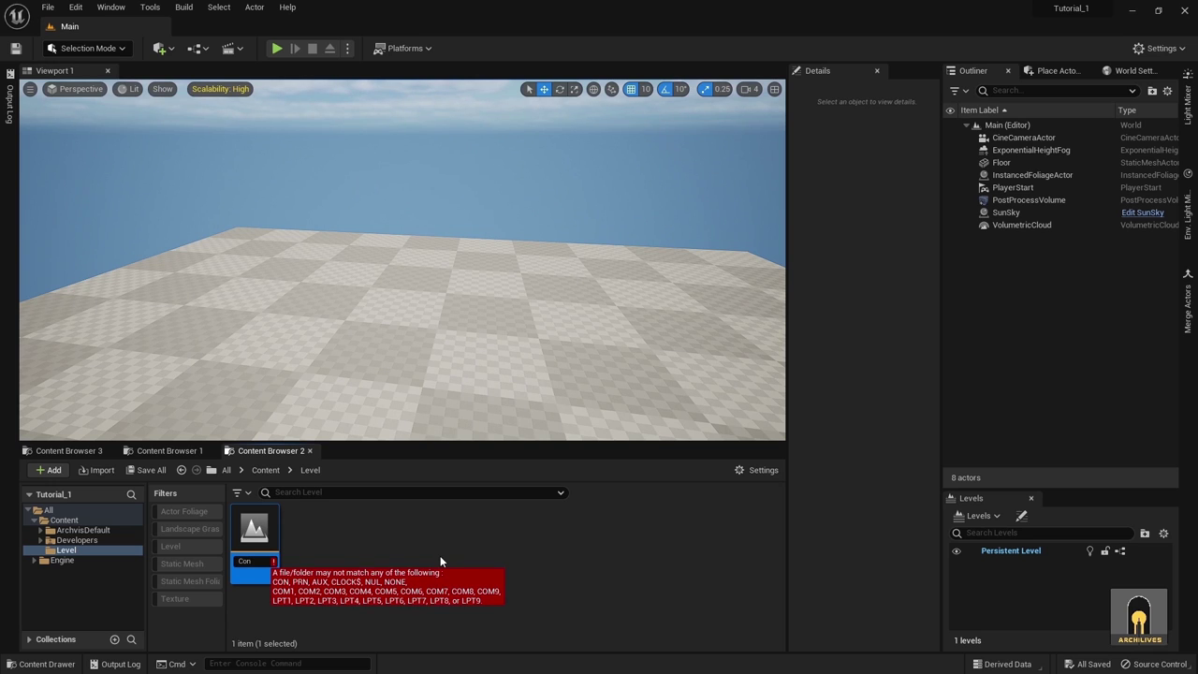
type("Struct")
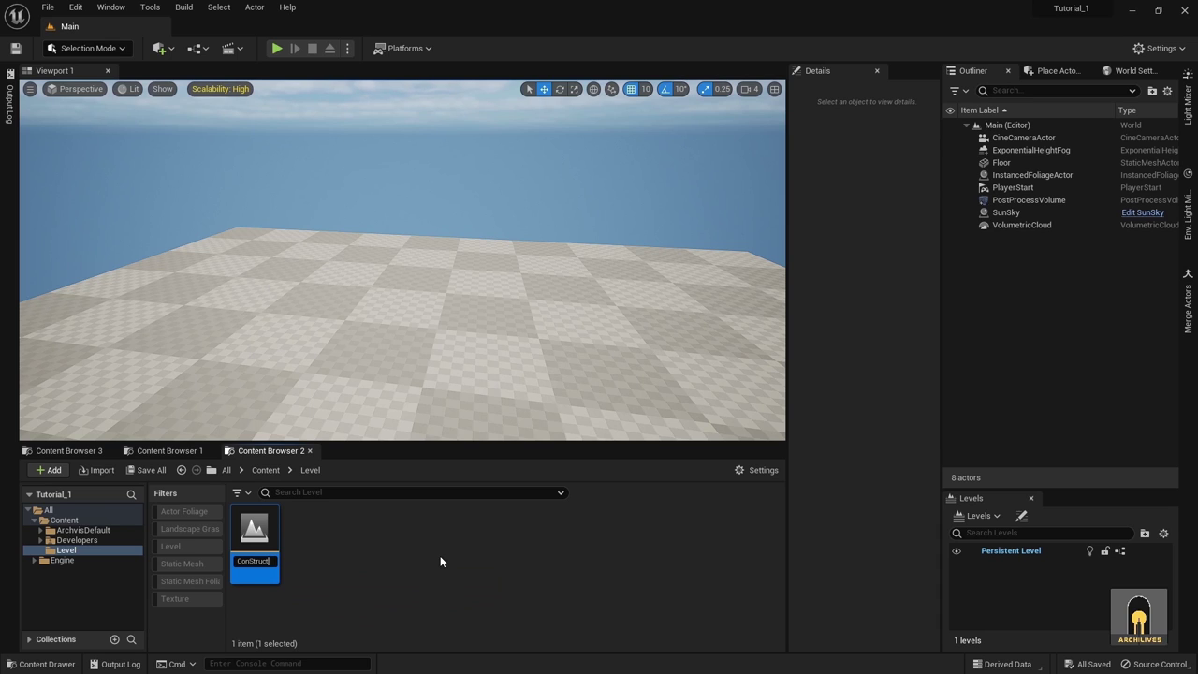
key("BackSpace")
key("Return")
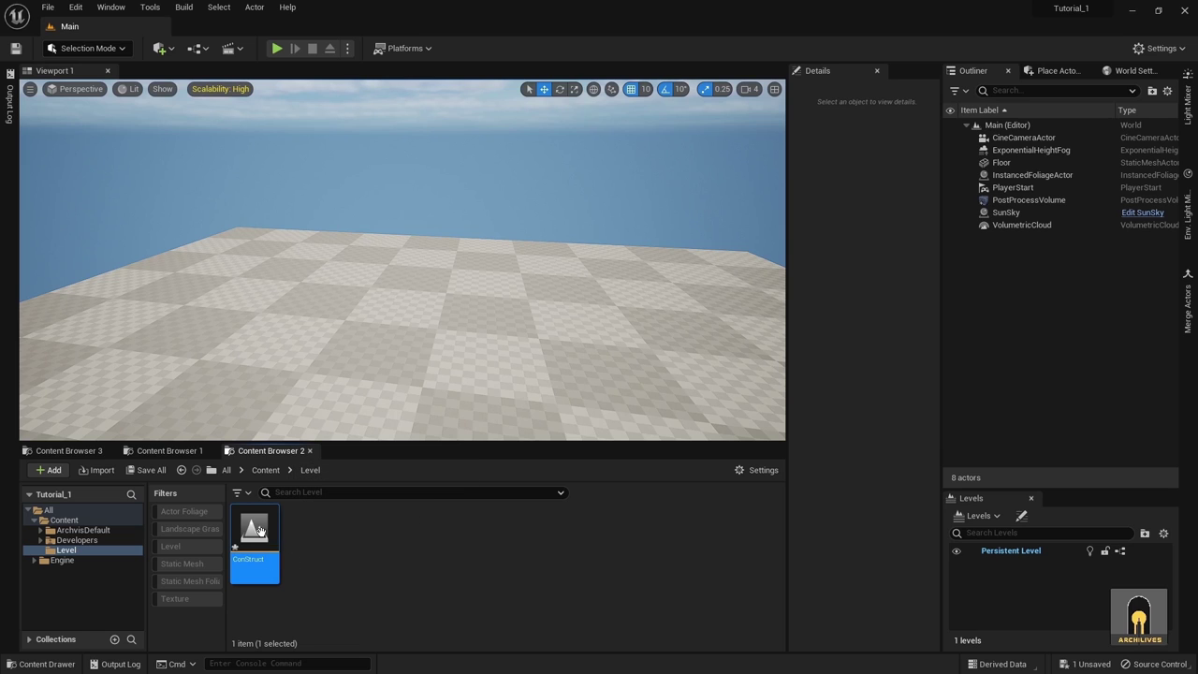
- Add the ConStruct level as a sublevel of the persistent level and save it
left_click_drag(268, 532, 1010, 553)
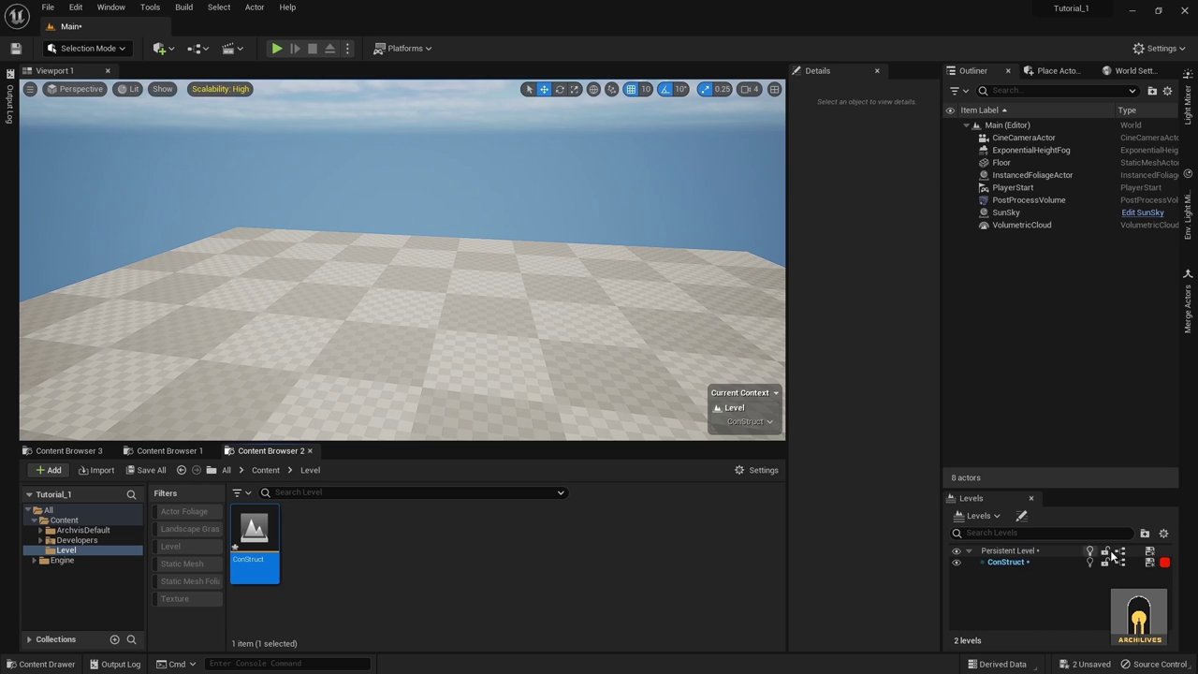
left_click(1149, 561)
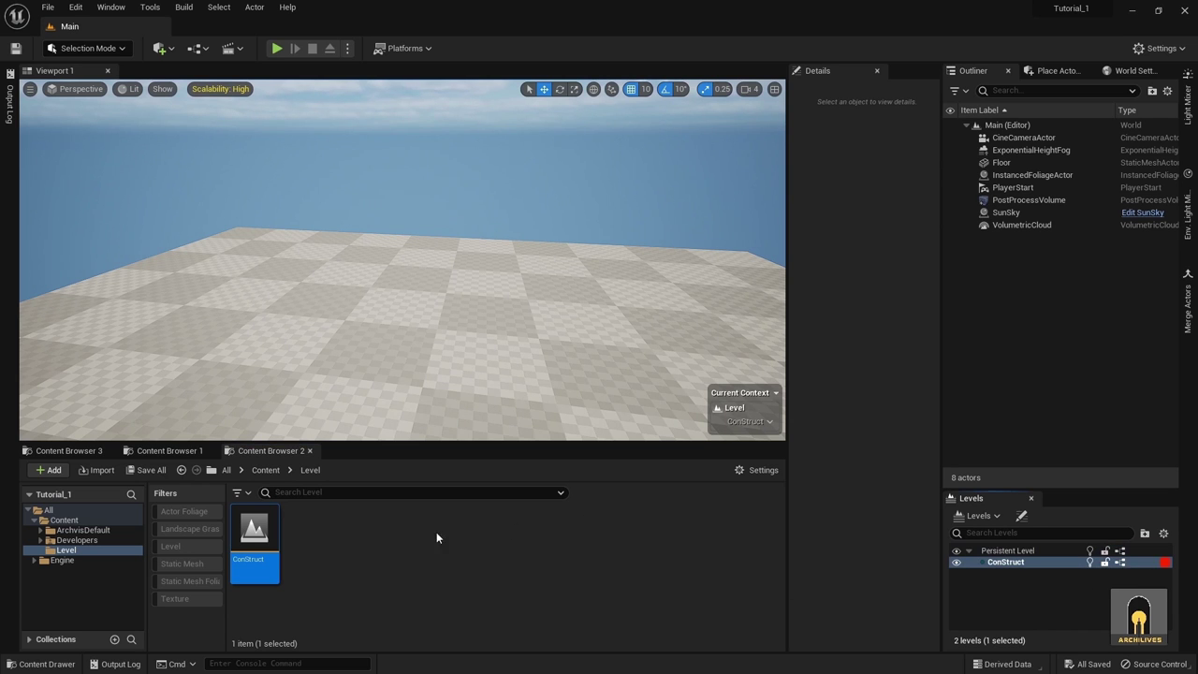
right_click_drag(403, 318, 379, 308)
right_click_drag(655, 297, 669, 288)
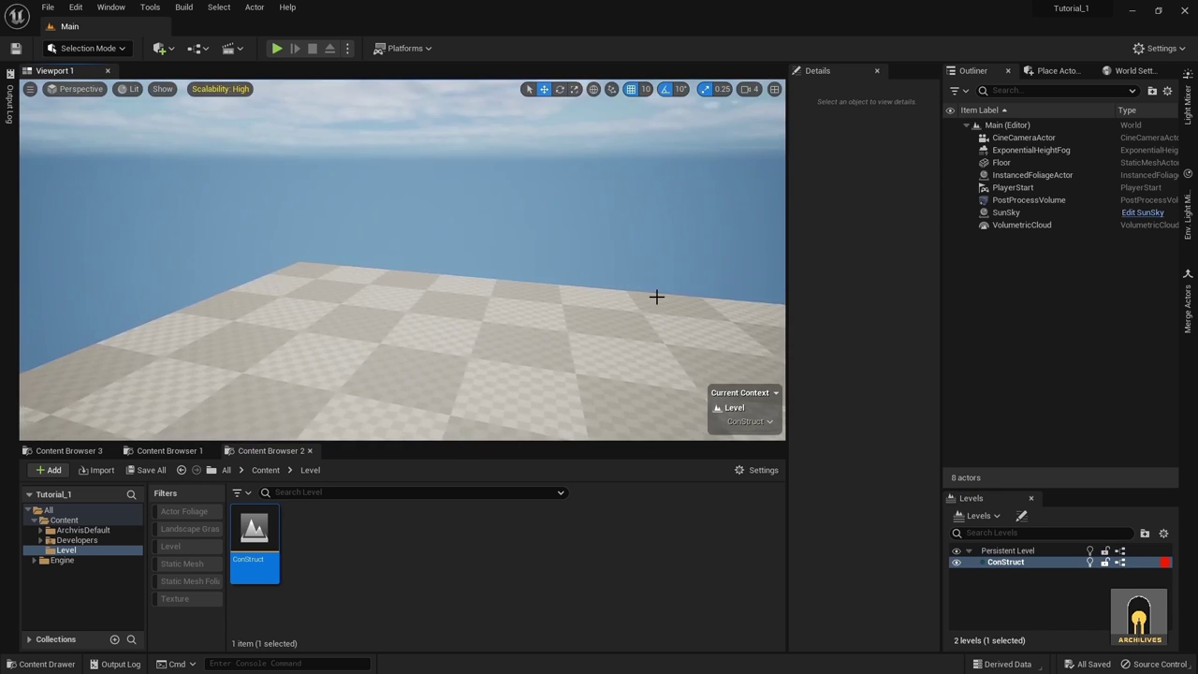
- Switch the current level between Main (Persistent) and ConStruct, and check the Main level asset in the Content folder
left_click(768, 423)
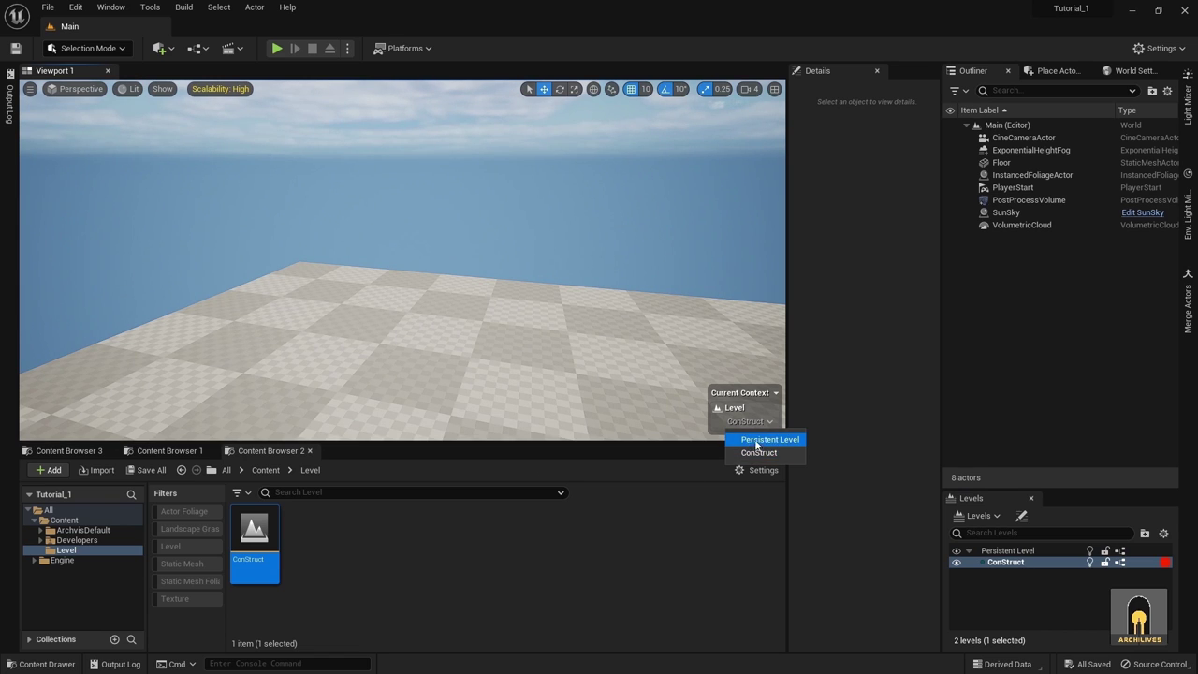
left_click(782, 442)
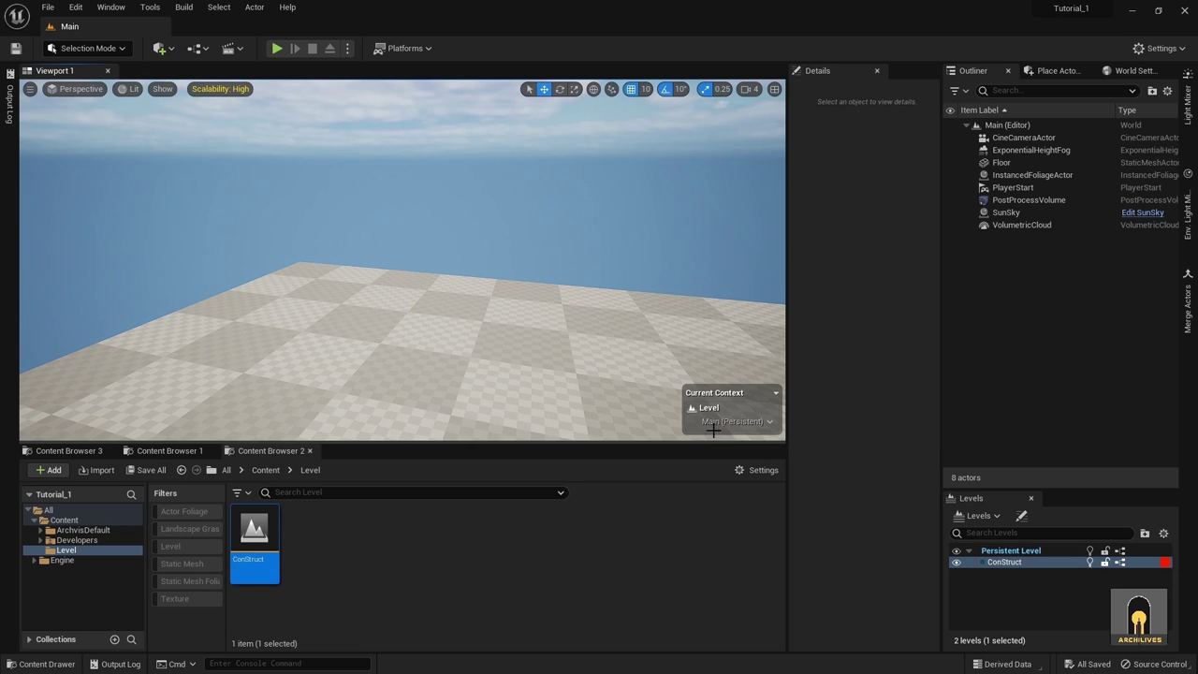
left_click(84, 521)
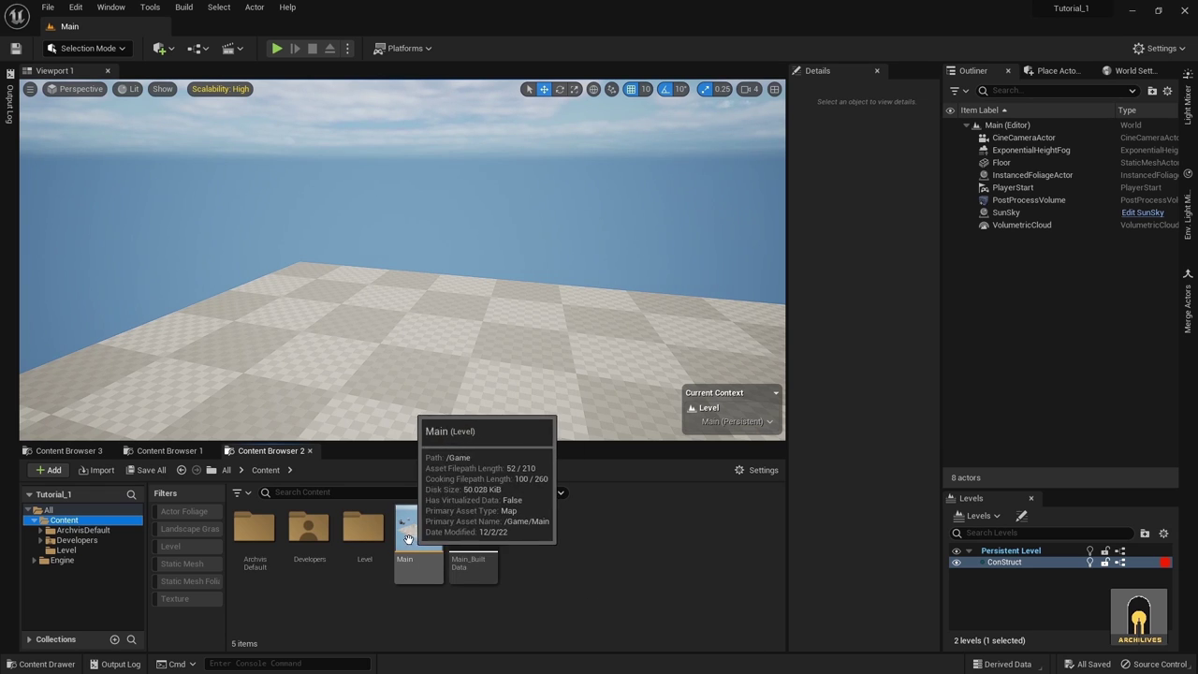
left_click(67, 551)
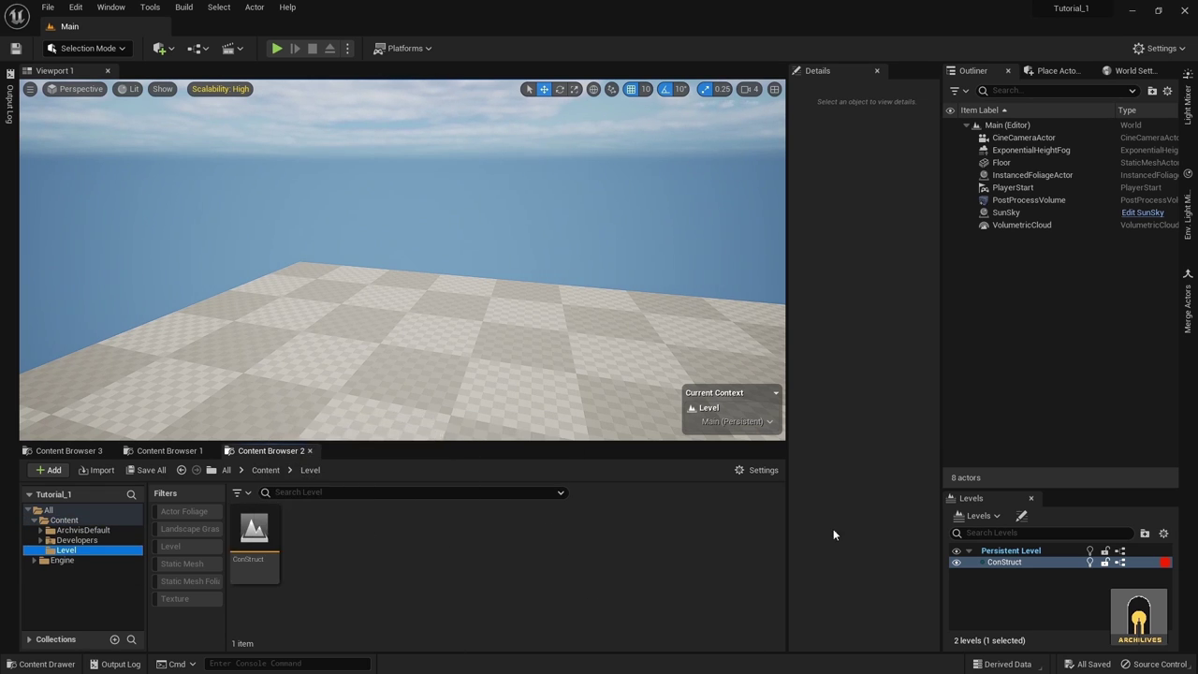
left_click(736, 421)
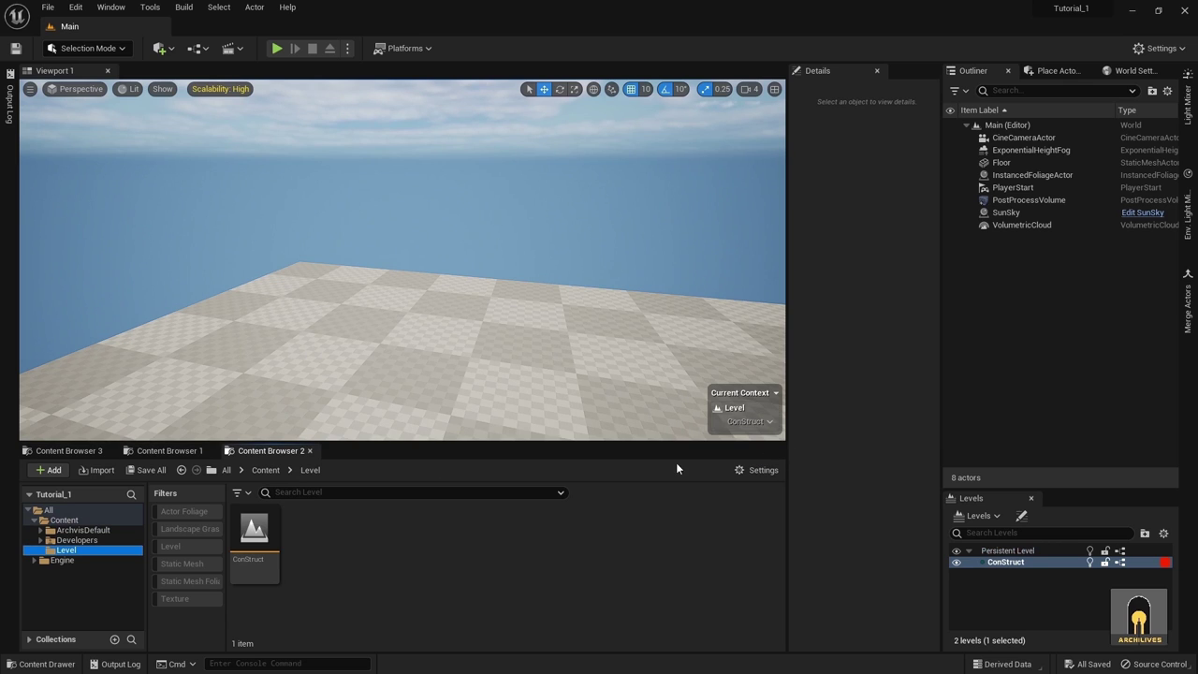
left_click(747, 422)
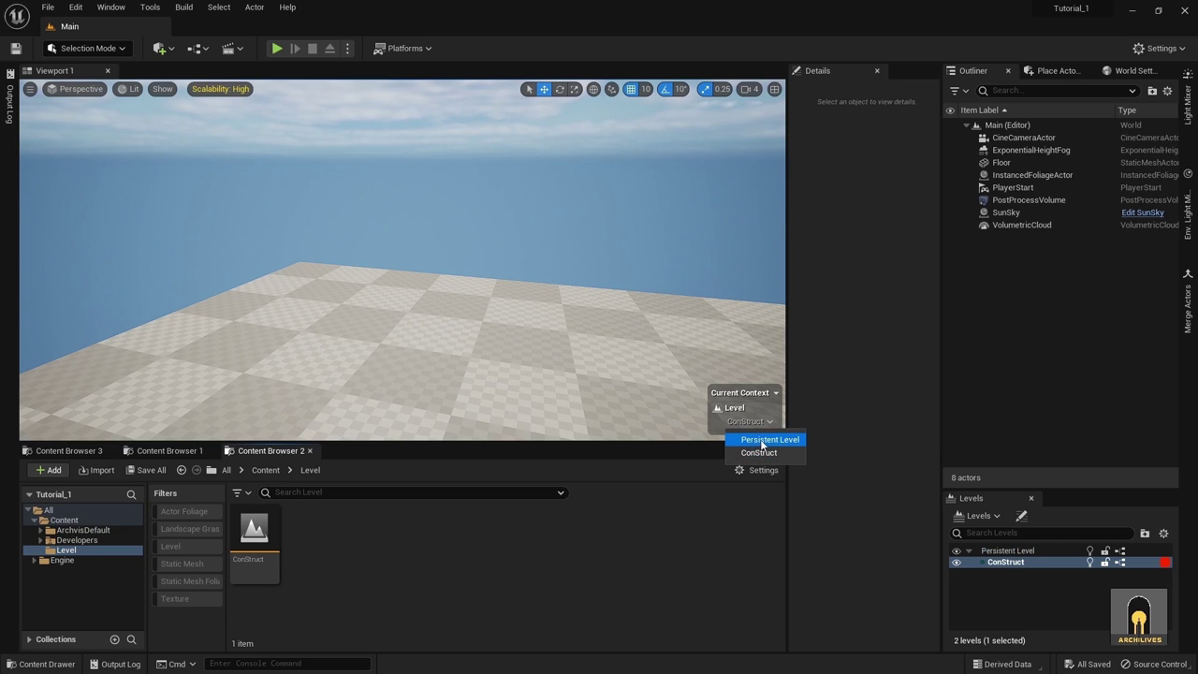
left_click(778, 441)
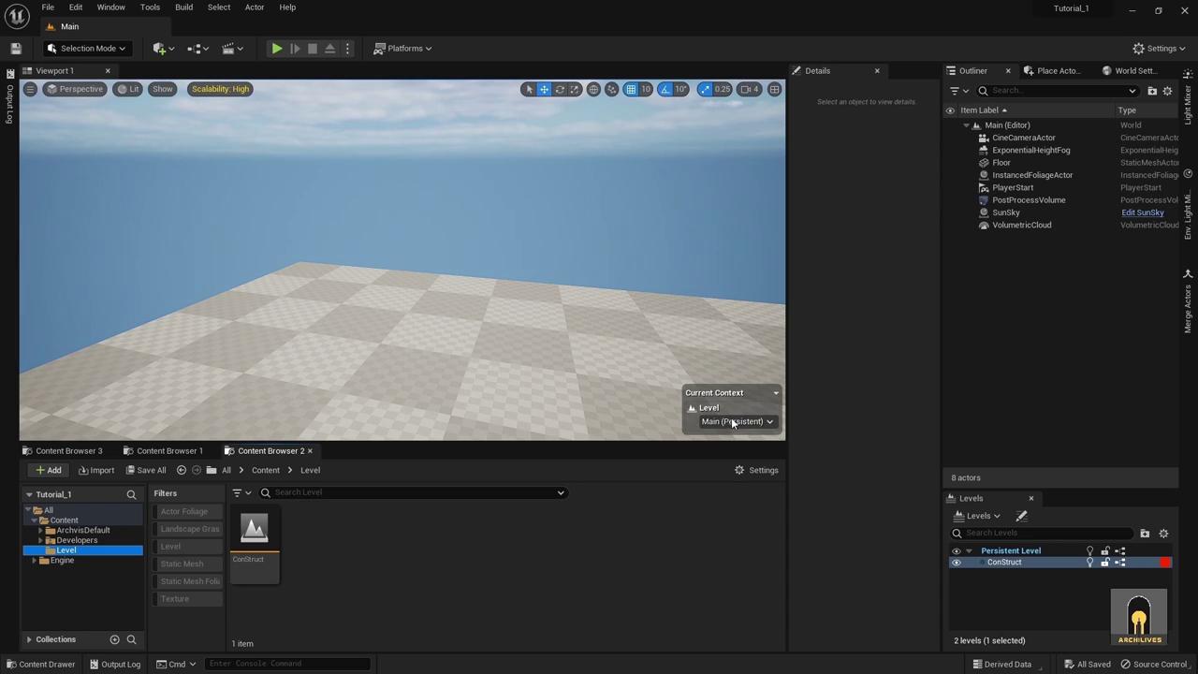
- Hide the persistent level in the viewport and show it again
left_click(1008, 552)
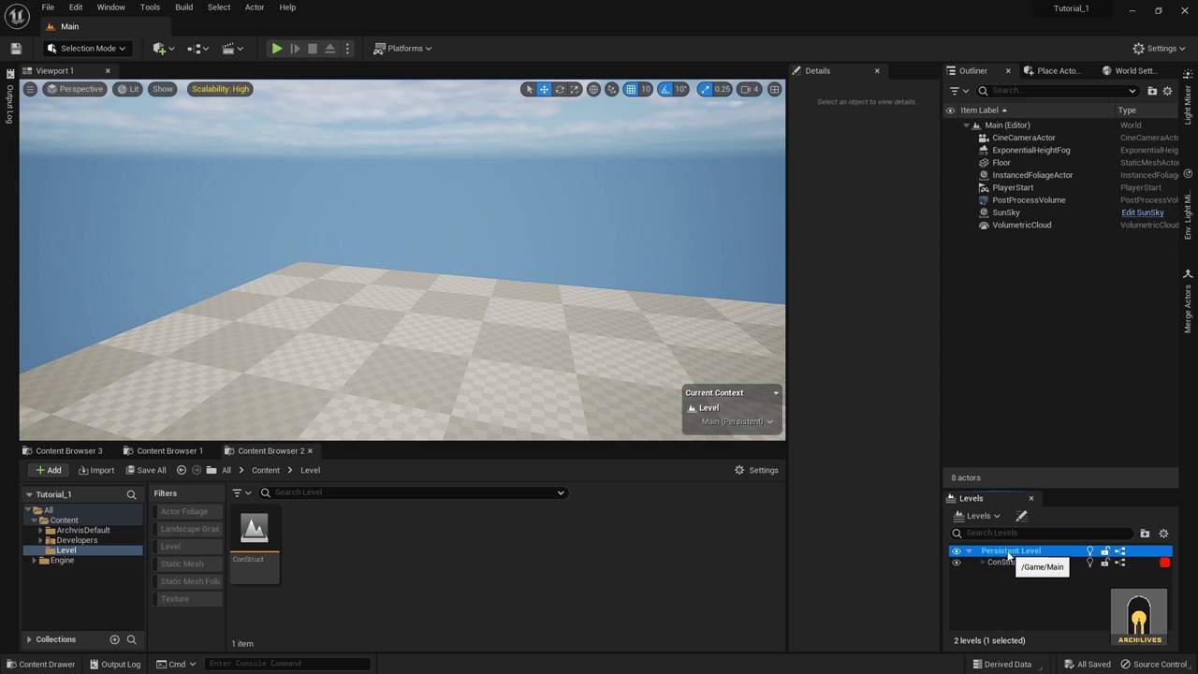
left_click(956, 550)
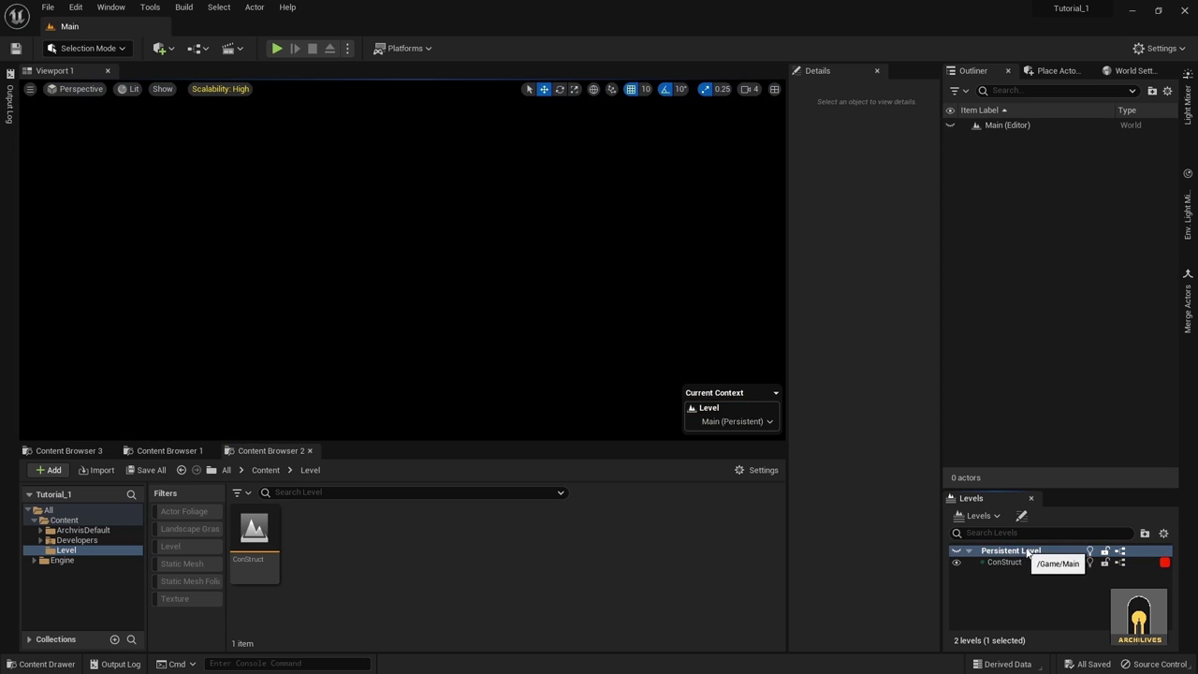
left_click(955, 550)
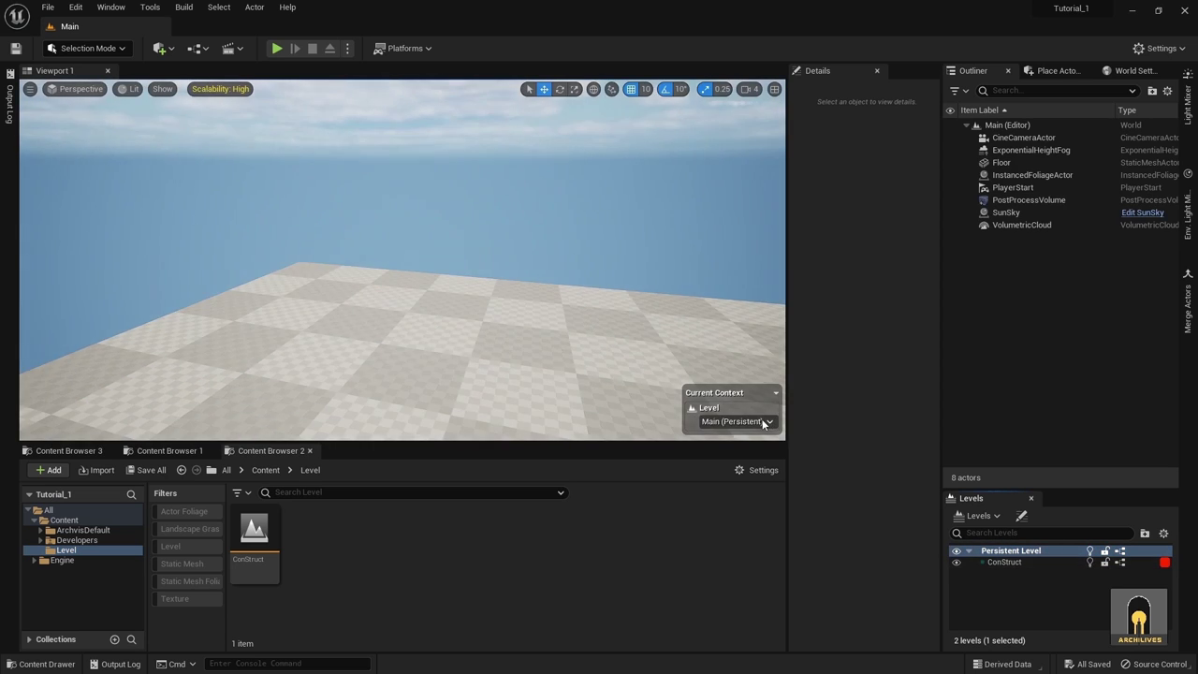
- Make ConStruct the current level and keep it selected among the project's levels
left_click(764, 422)
left_click(734, 453)
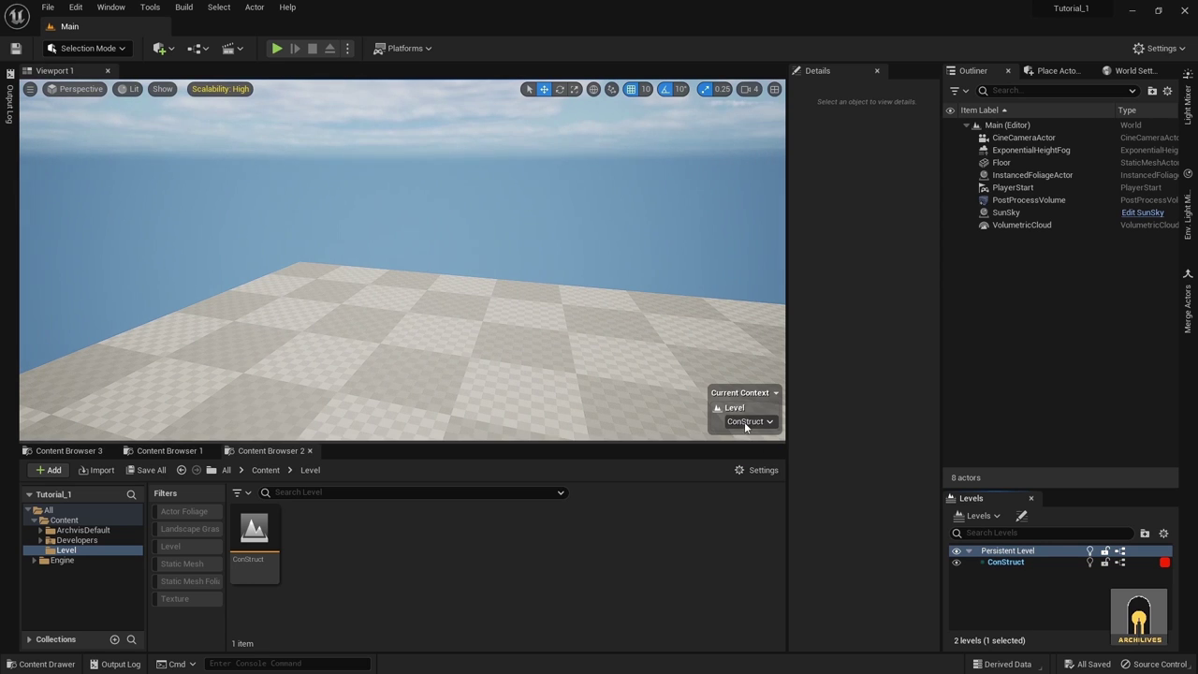
left_click(1012, 563)
left_click(1015, 552)
left_click(1016, 563)
left_click(1016, 551)
left_click(1017, 565)
right_click_drag(704, 381, 532, 323)
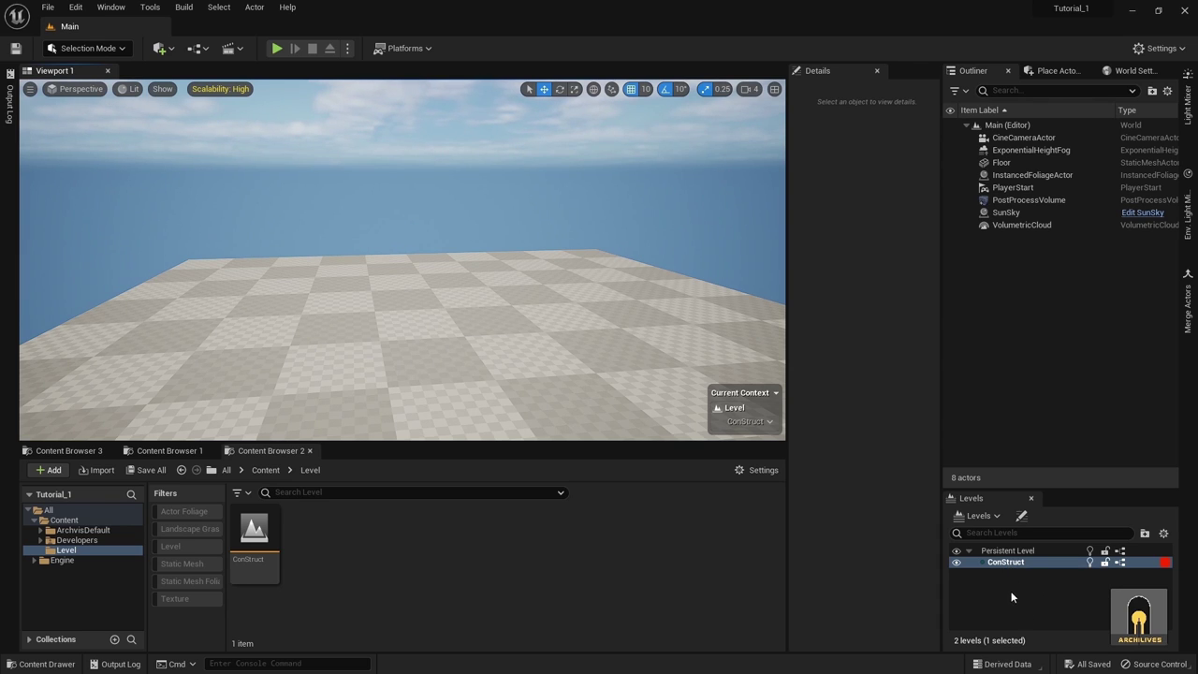
right_click_drag(588, 328, 720, 320)
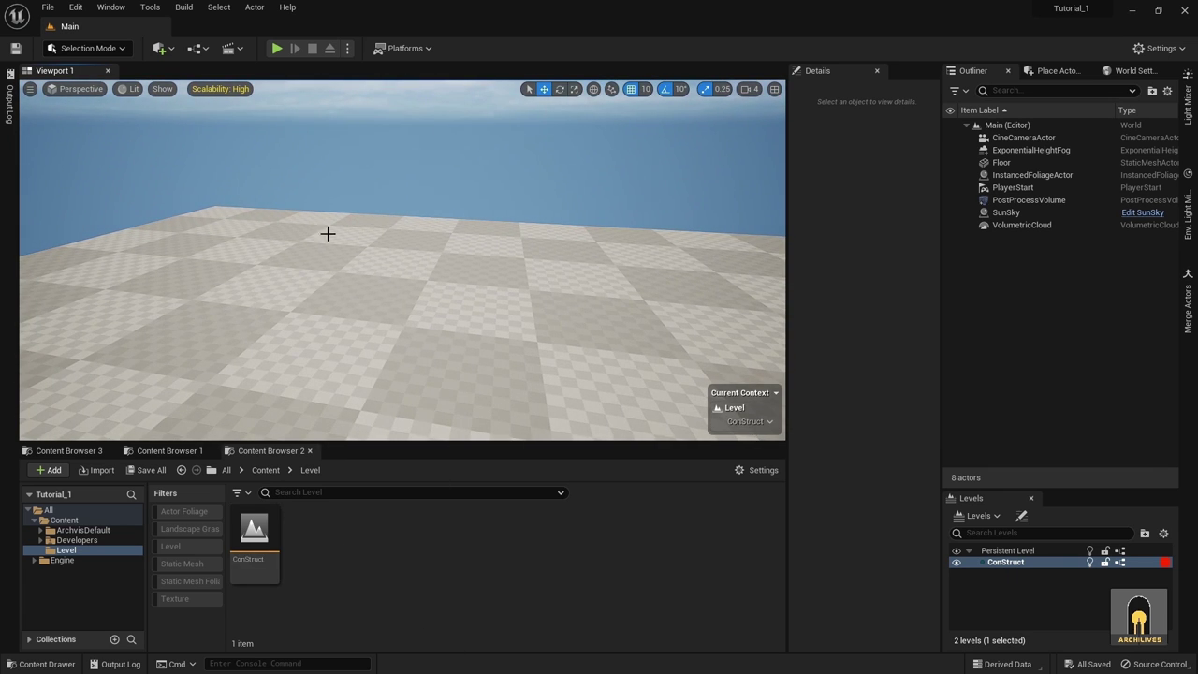
left_click(198, 49)
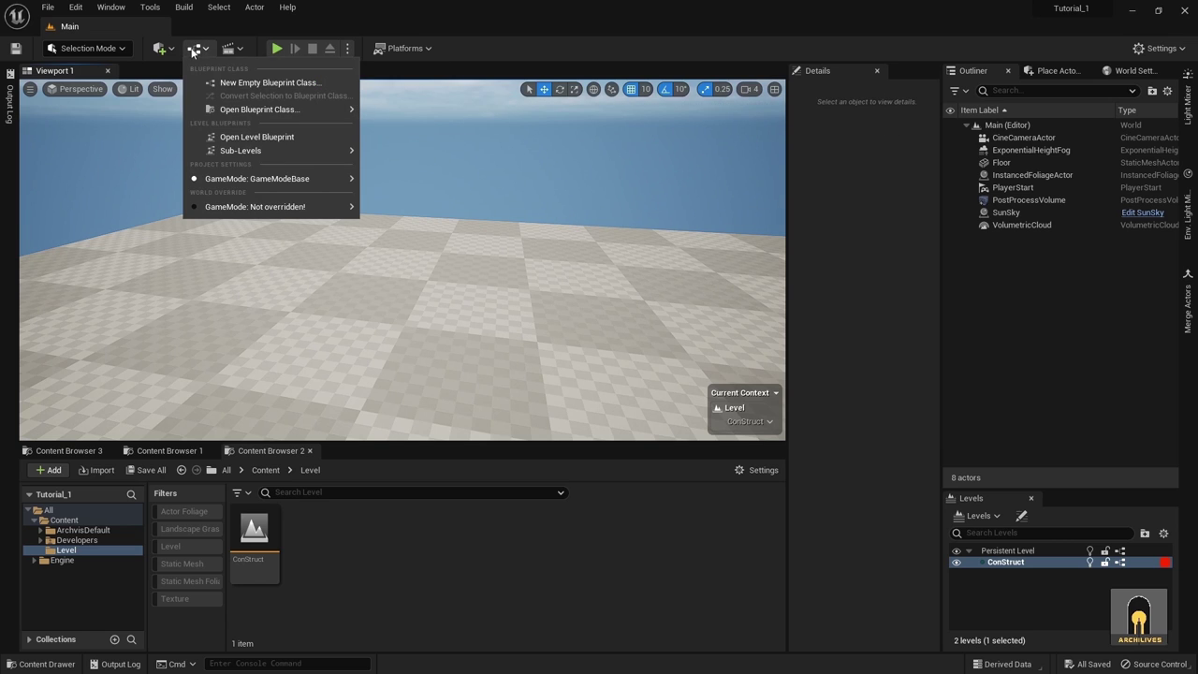
left_click(160, 48)
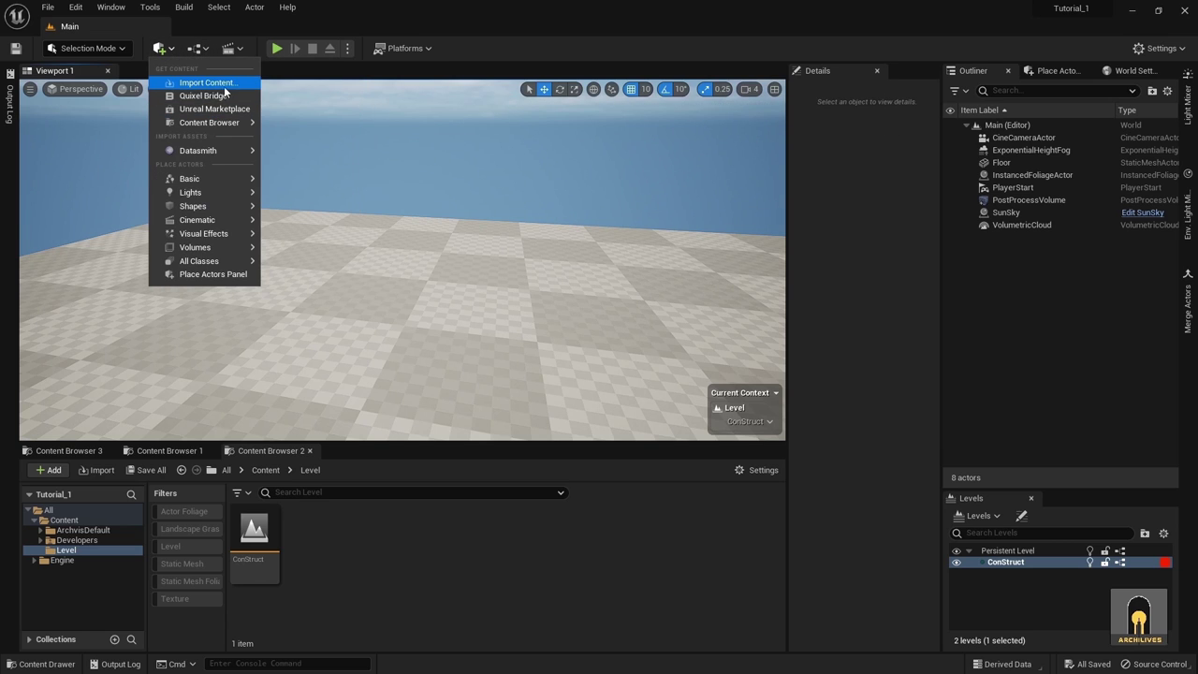
mouse_move(222, 123)
key("Escape")
- Search the project's plugins for "datasmith"
left_click(1161, 48)
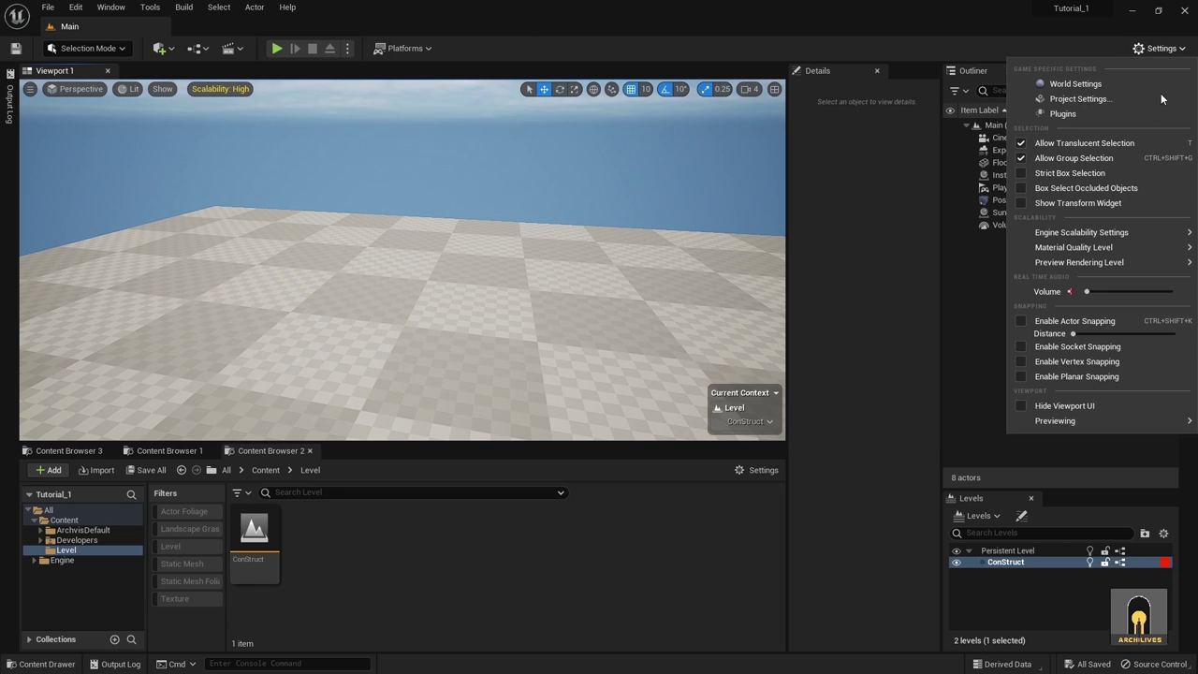
left_click(1073, 113)
double_click(724, 177)
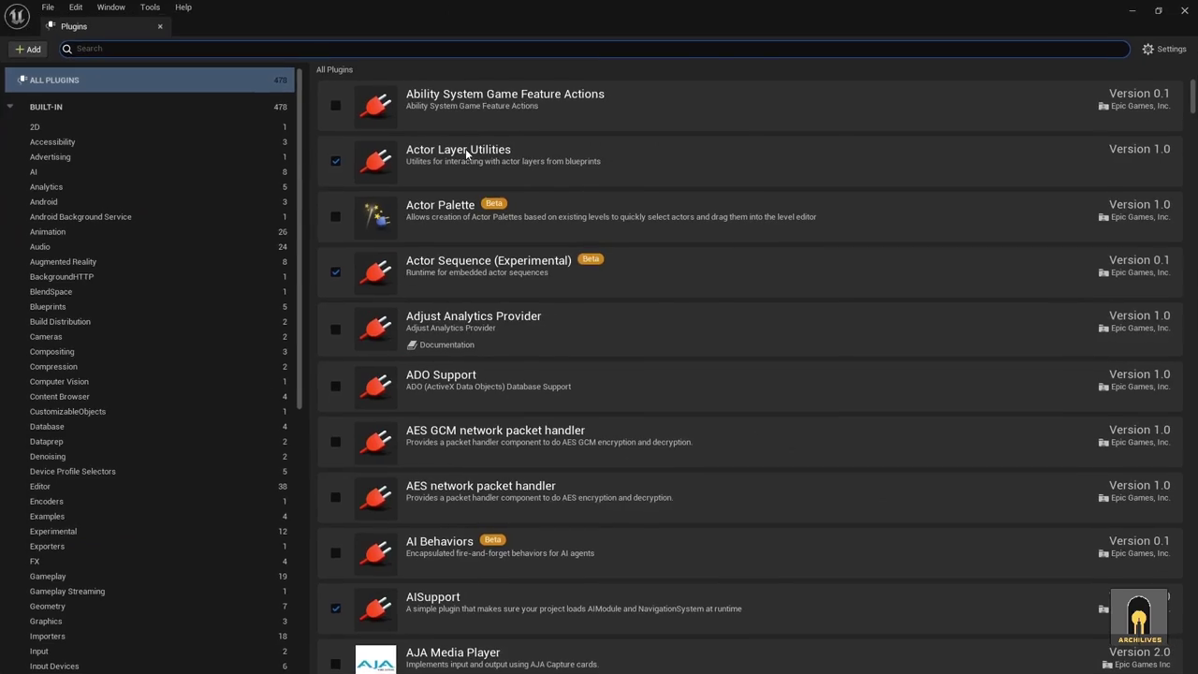
type("data")
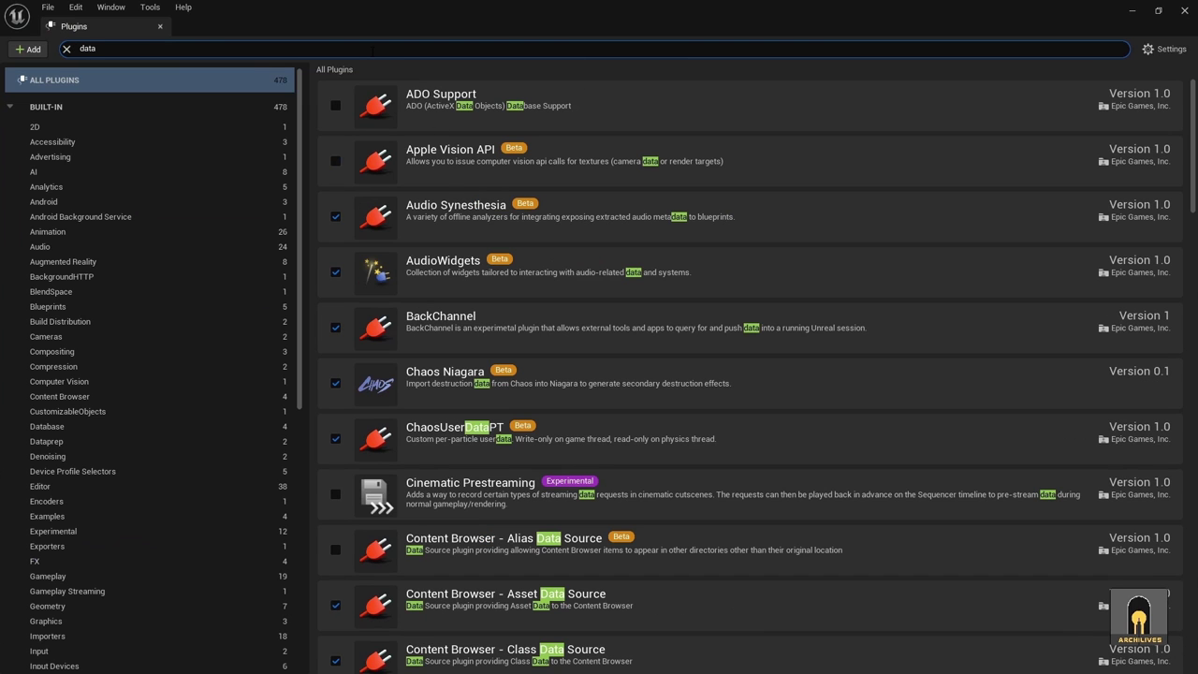
type("smith")
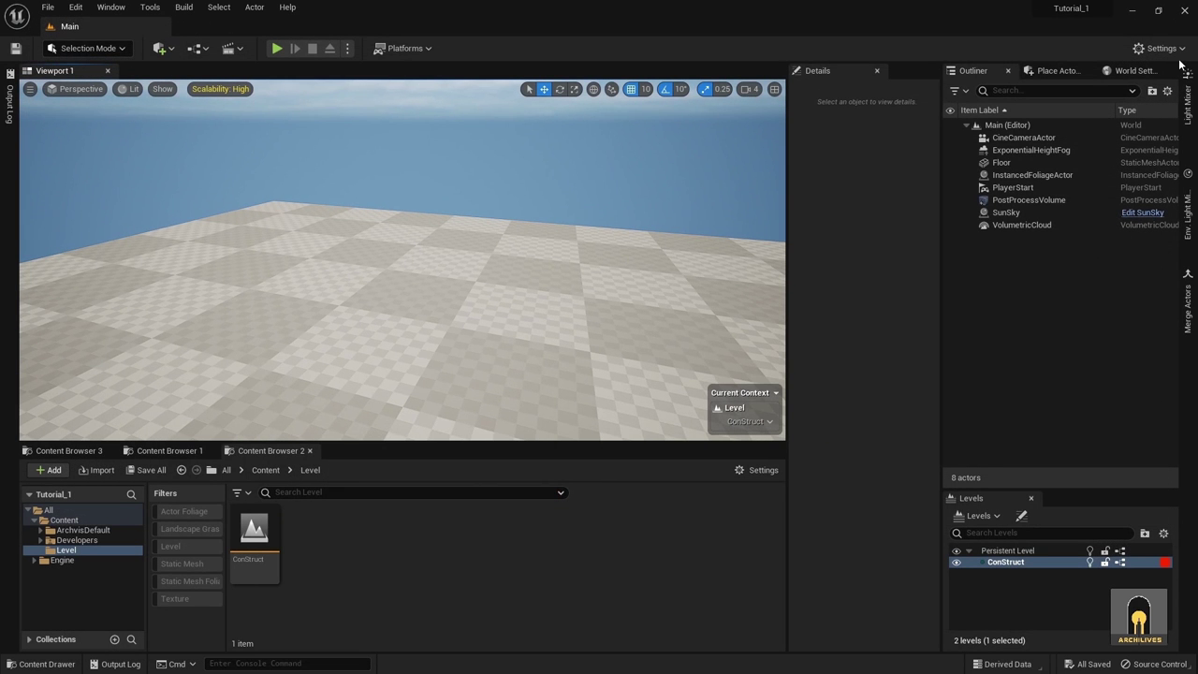
- Create a new folder named "Construct" inside the Content folder
right_click_drag(499, 305, 536, 340)
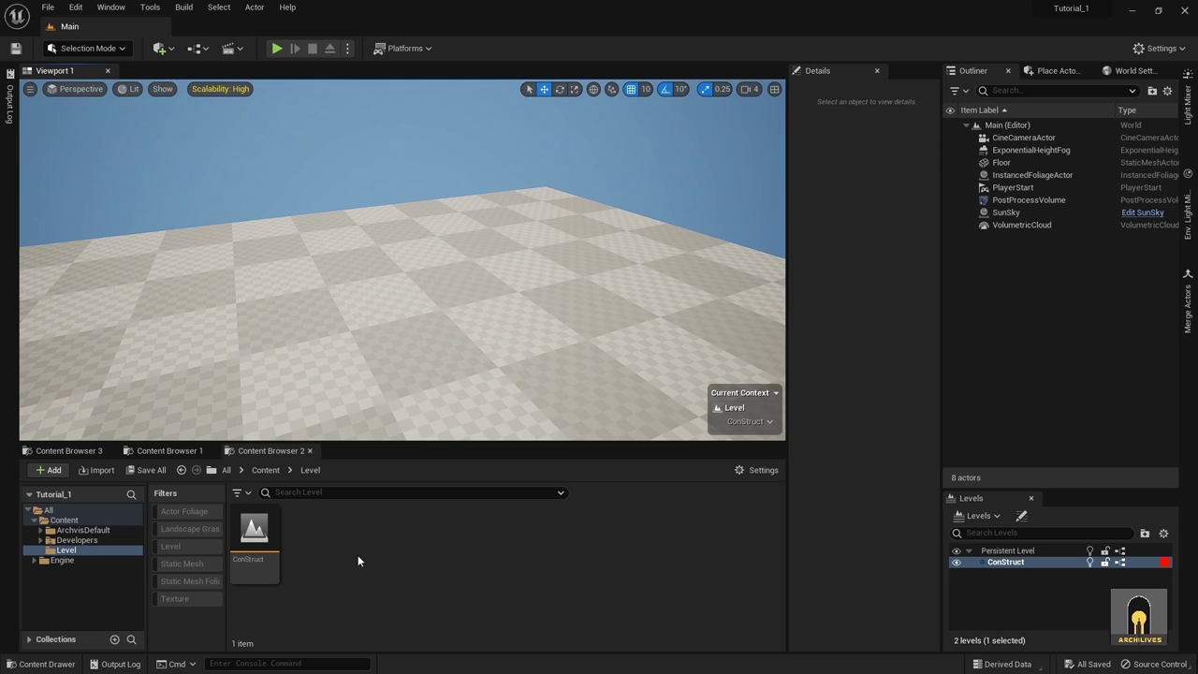
left_click(63, 520)
right_click(66, 519)
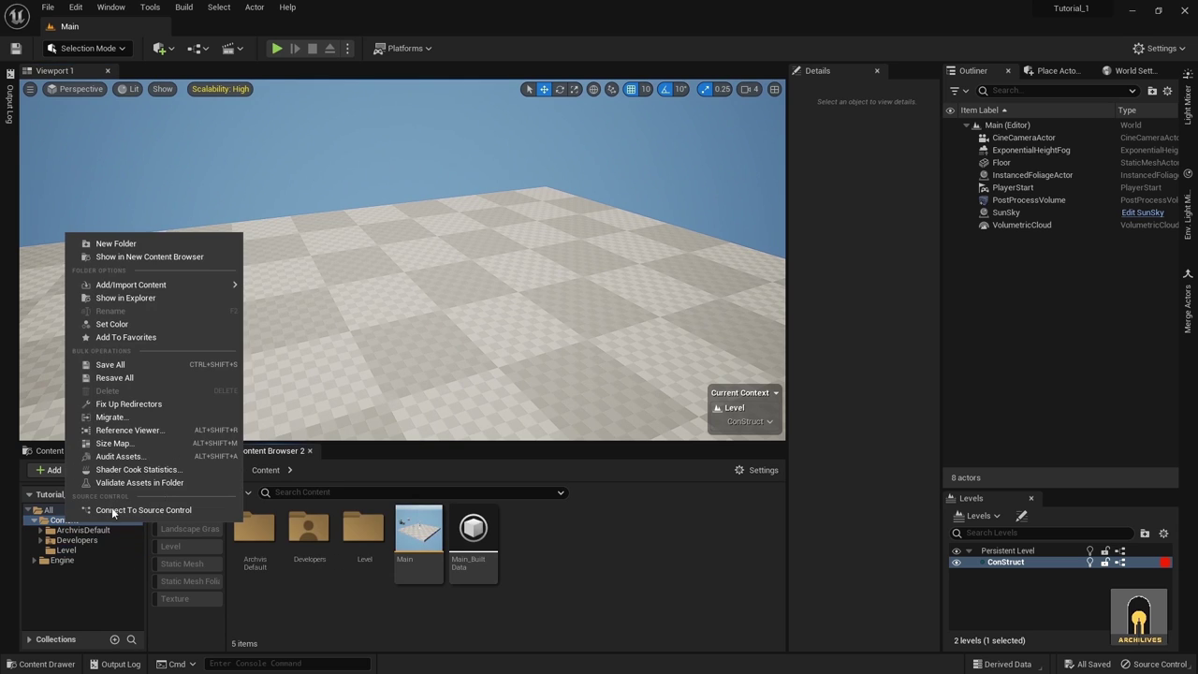
left_click(138, 242)
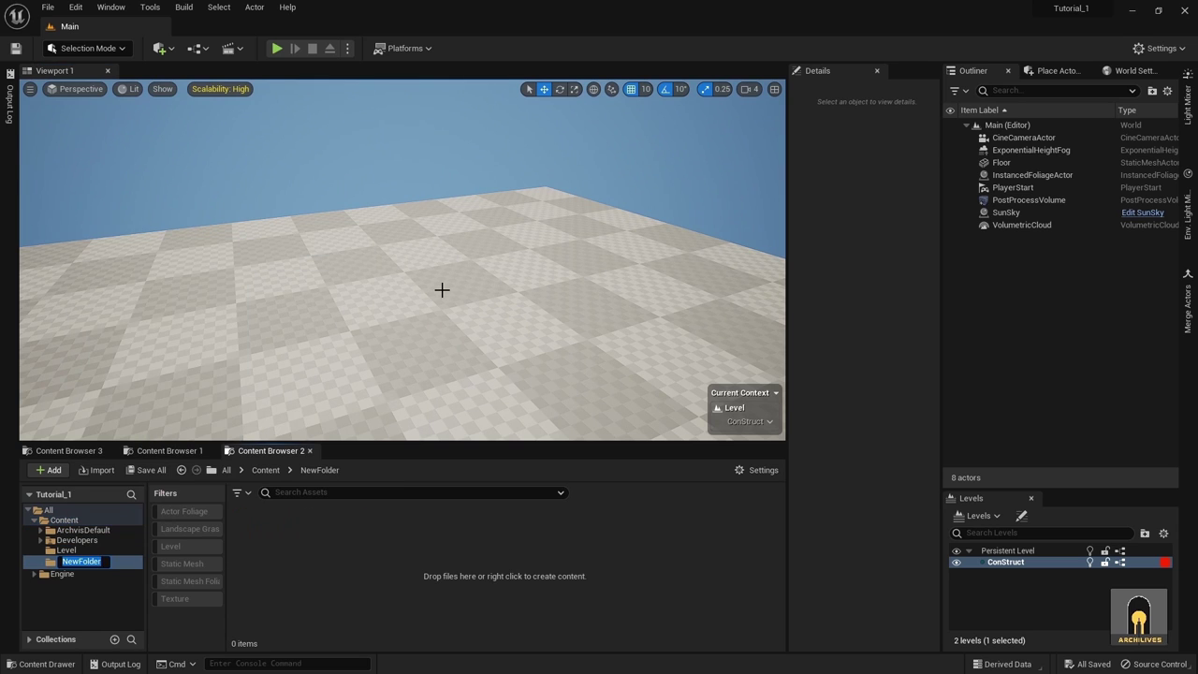
type("Construct")
key("Return")
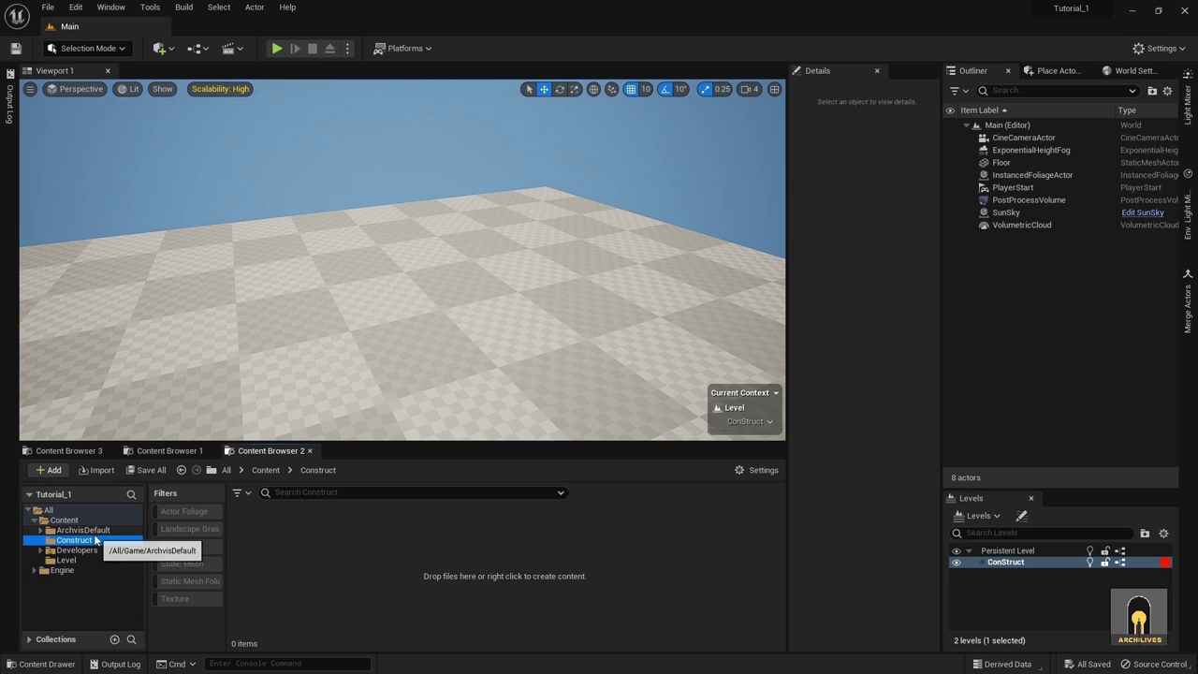
left_click(177, 50)
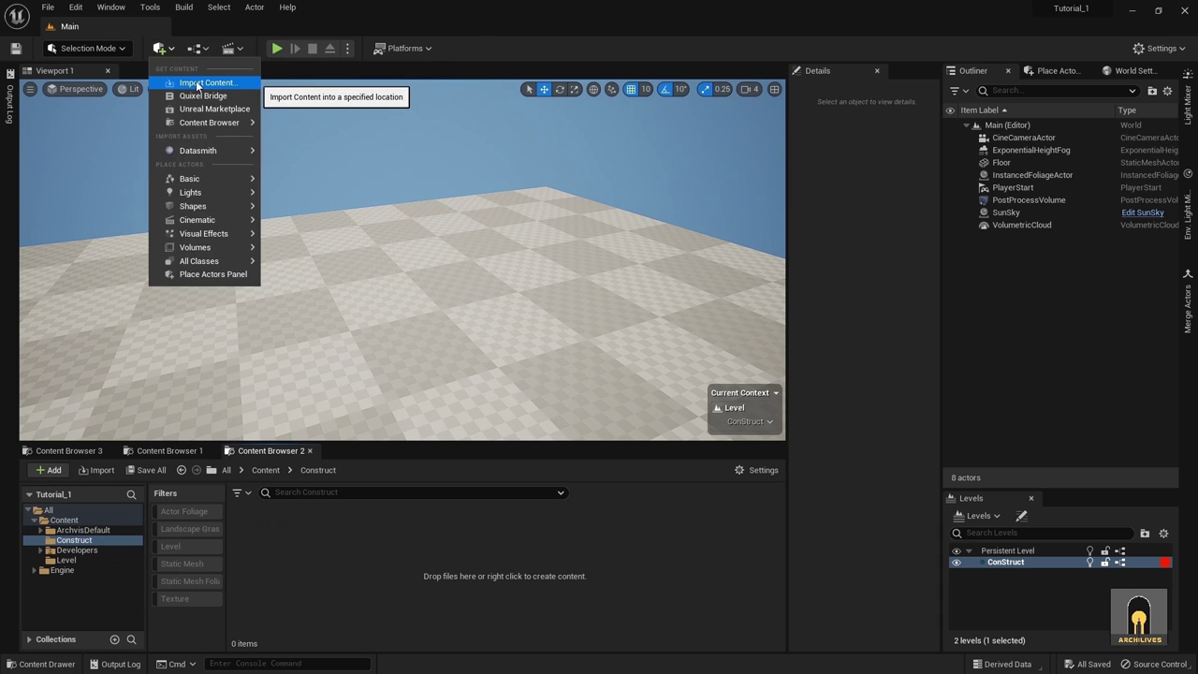
left_click(159, 51)
left_click(157, 53)
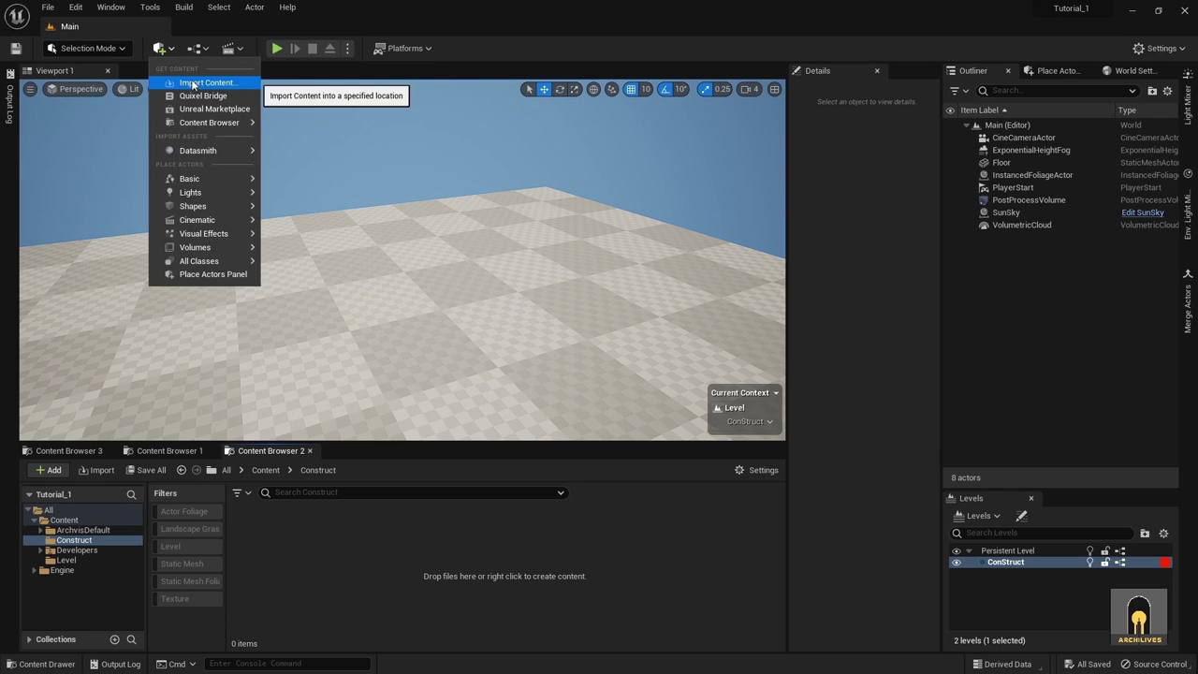
left_click(346, 150)
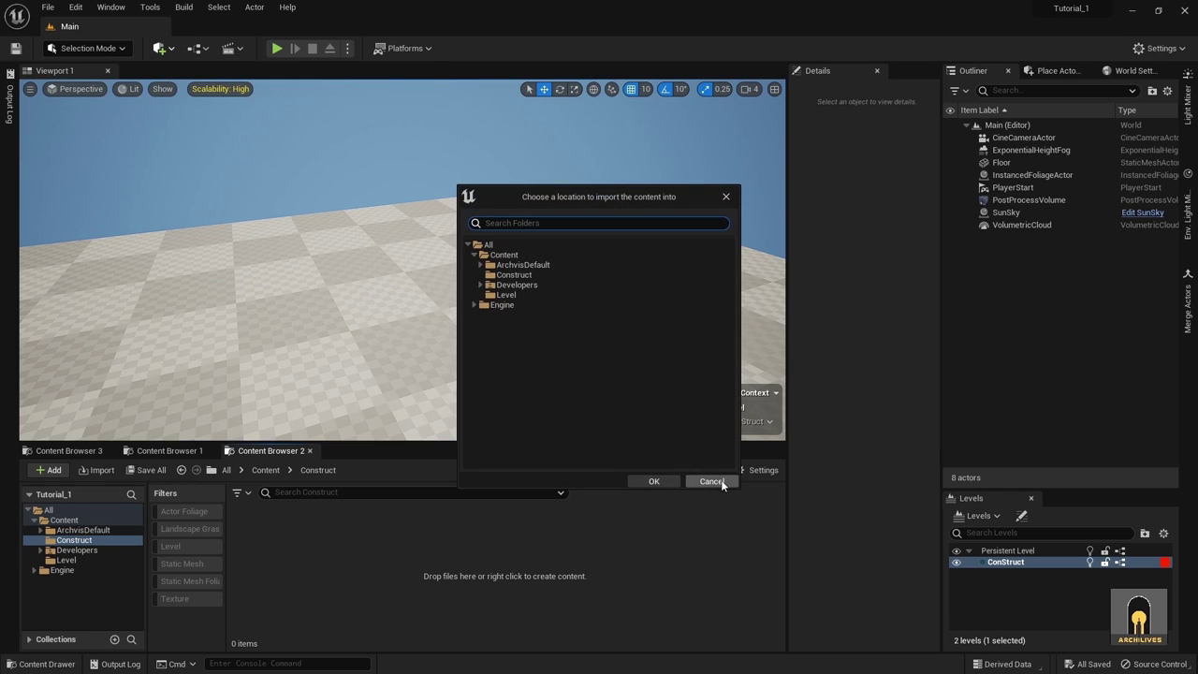
left_click(722, 484)
- Start a Datasmith file import and browse to the Desktop\tutorial\Datasmith folder holding the exported files
left_click(161, 49)
mouse_move(214, 152)
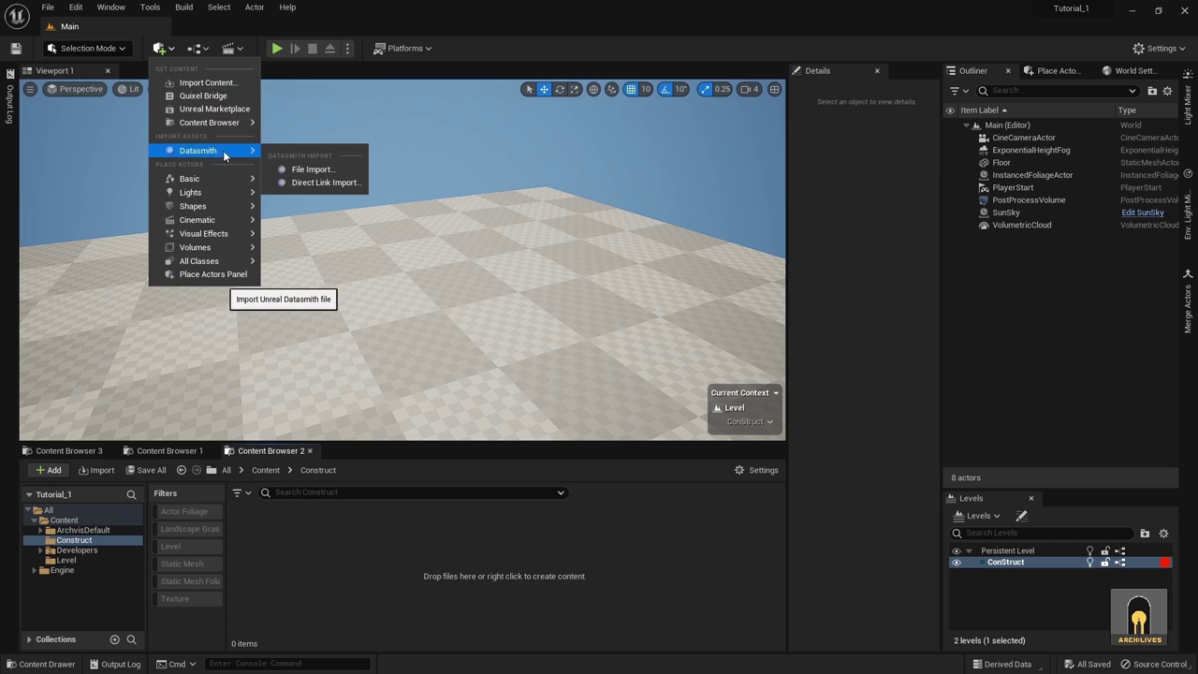
left_click(315, 171)
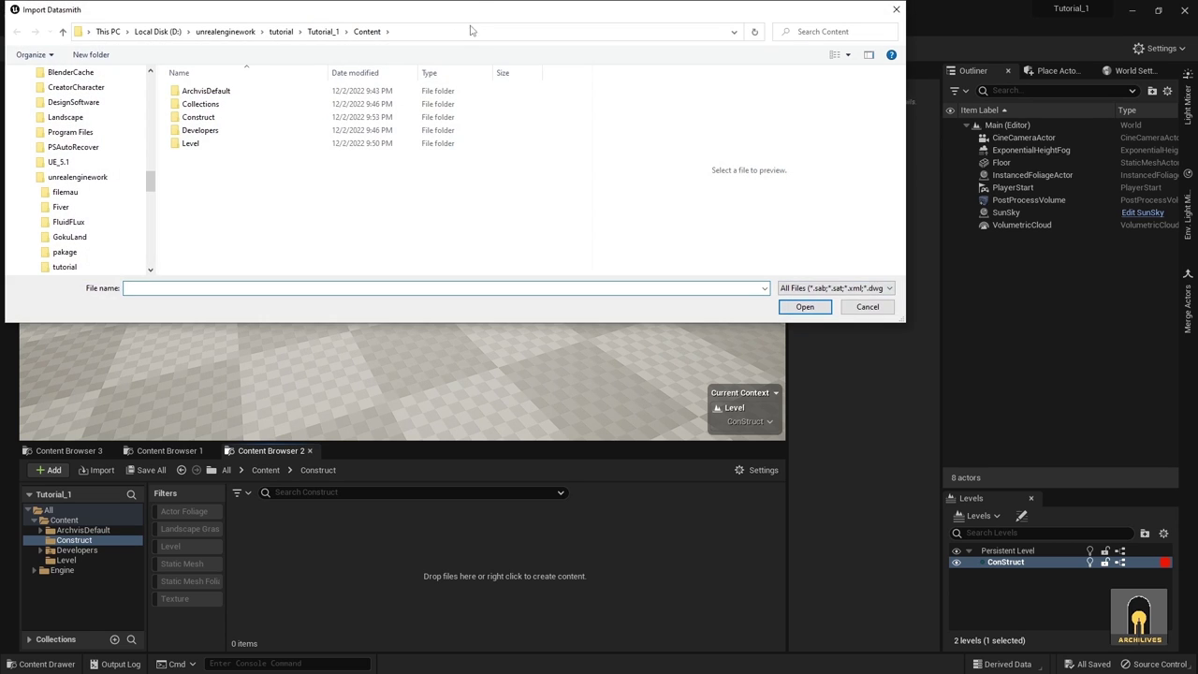
left_click_drag(472, 18, 737, 178)
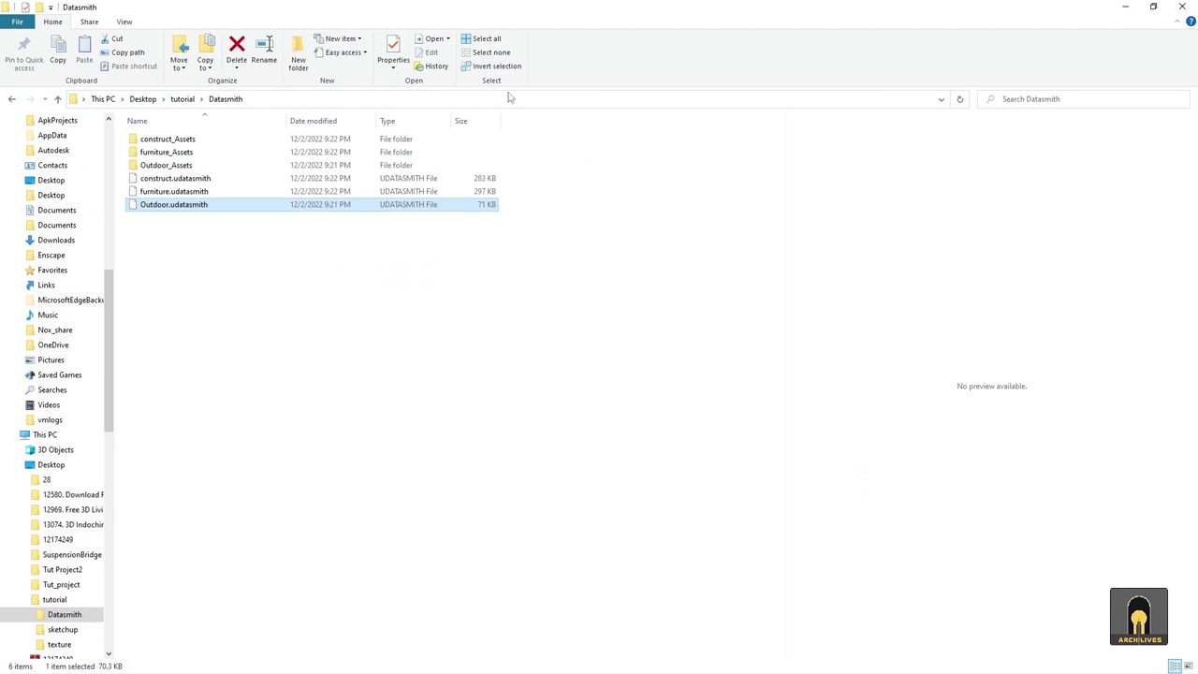
left_click(501, 100)
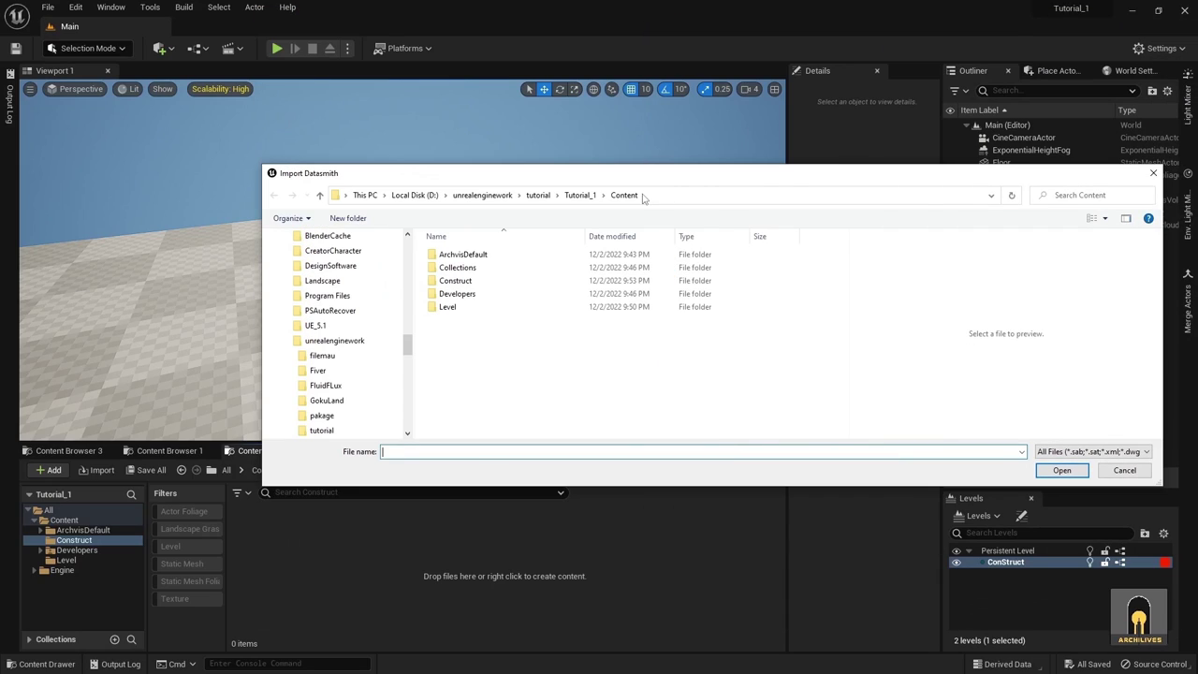
left_click(668, 194)
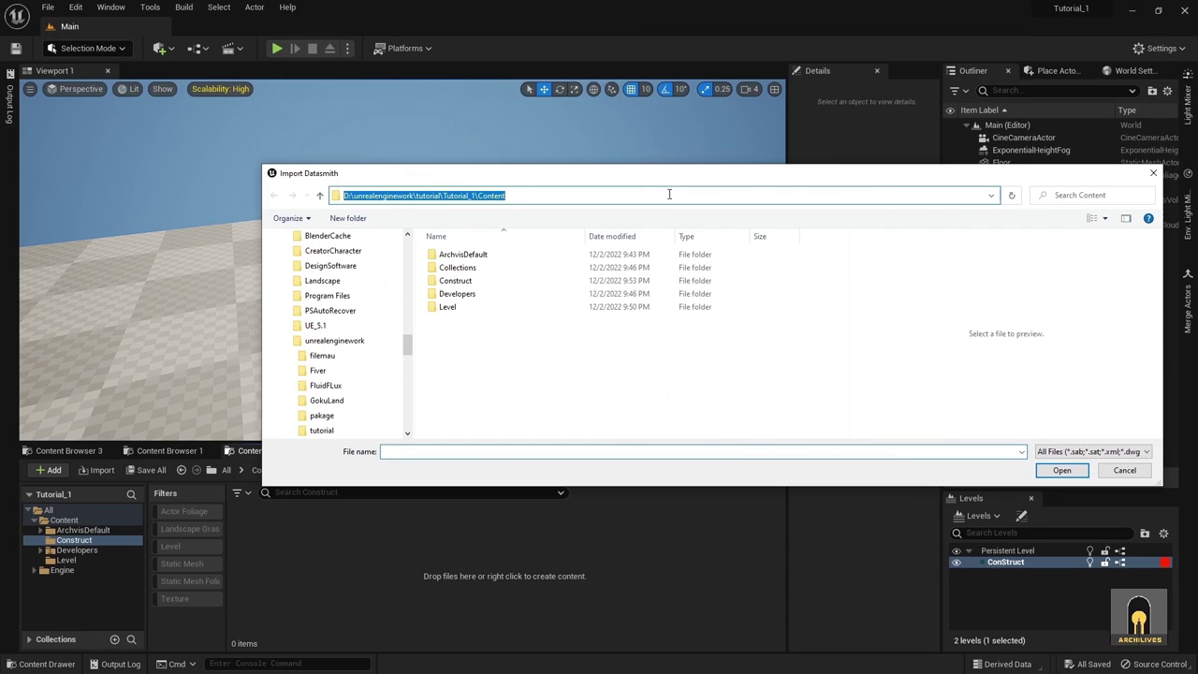
type("C:\\Users\\ADMIN\\OneDrive\\Desktop\\tutorial\\Datasmith")
key("Return")
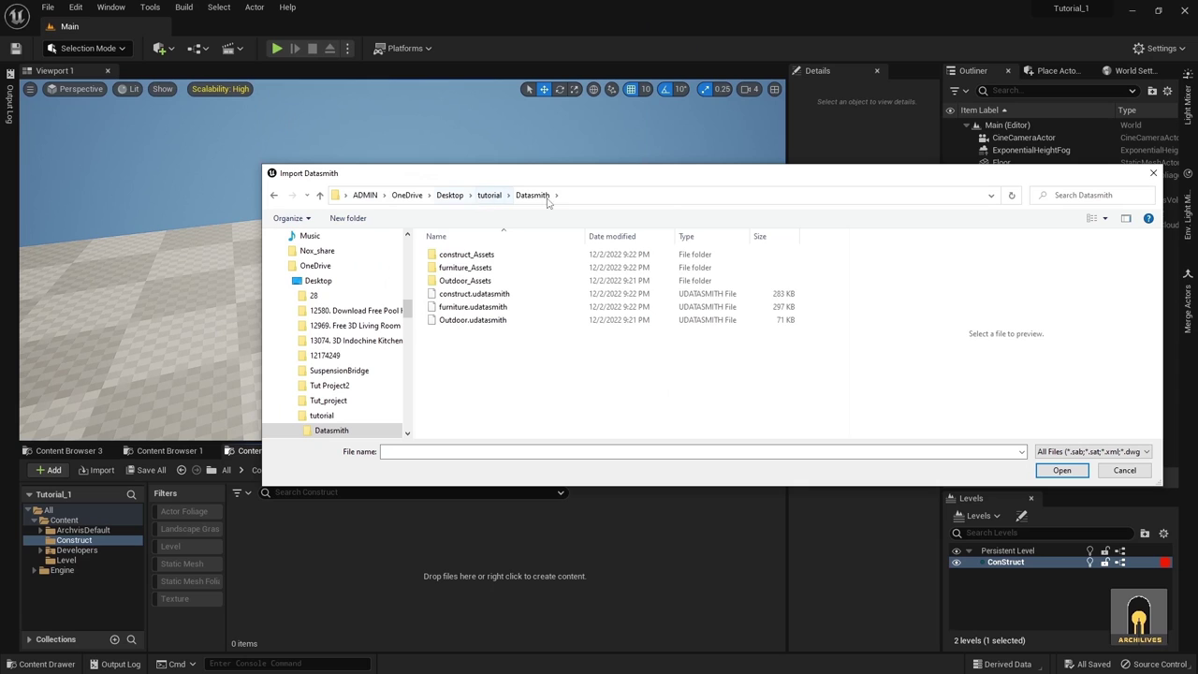
- Choose construct.udatasmith as the file to import and the Construct folder as its destination
left_click(473, 296)
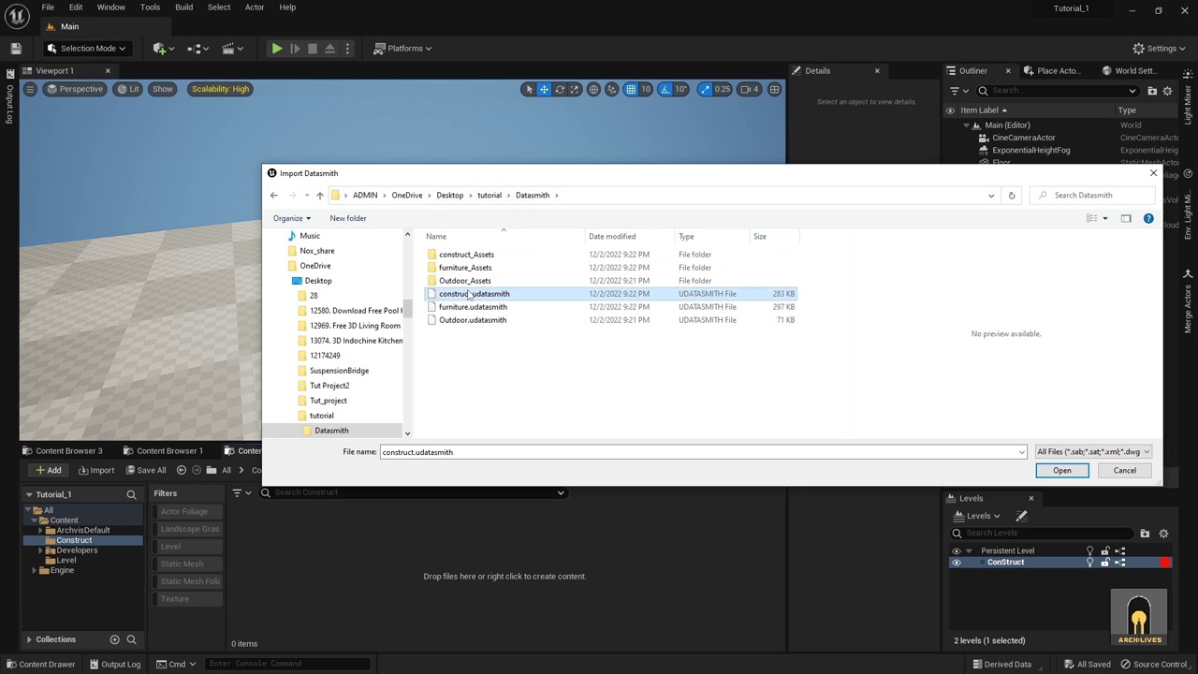
left_click(1061, 470)
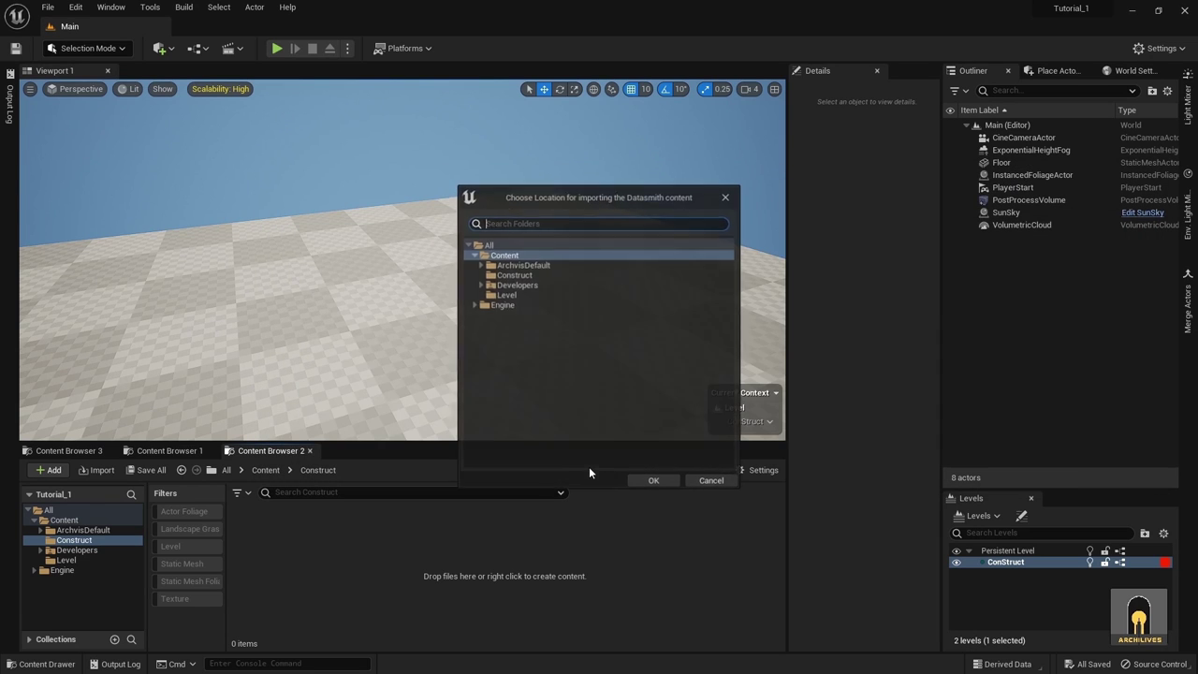
left_click(514, 275)
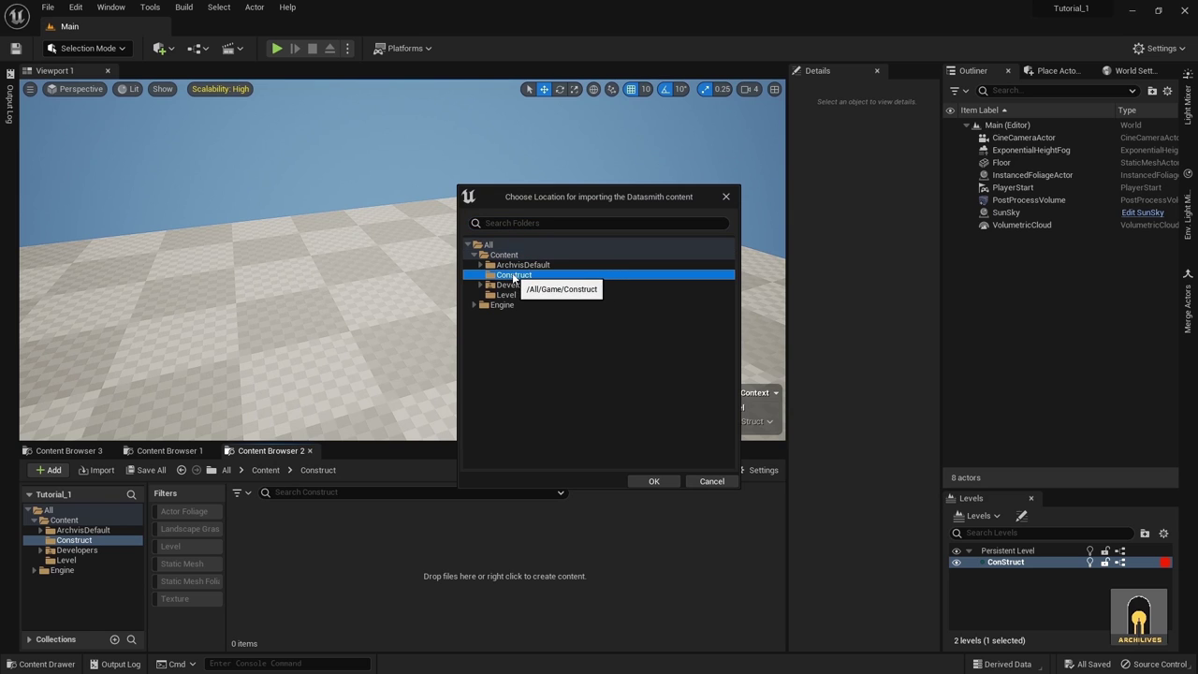
left_click(655, 481)
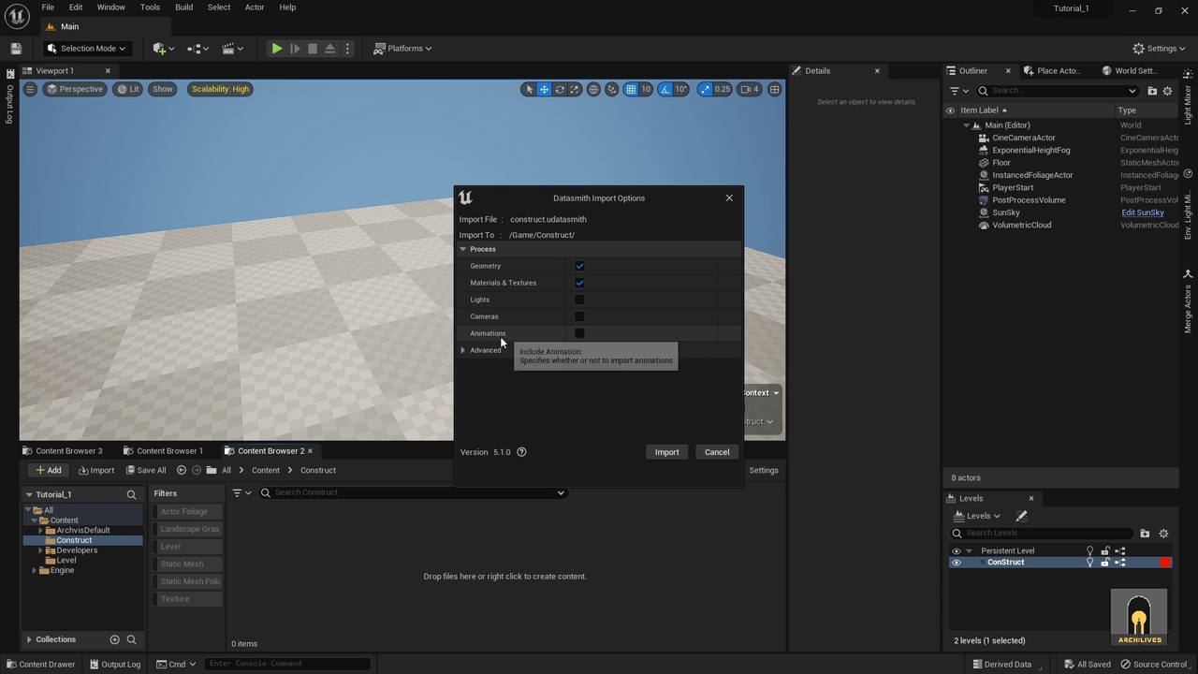
- Set the maximum lightmap resolution to 256 in the advanced static mesh options and import the construct file
left_click(462, 350)
left_click(463, 367)
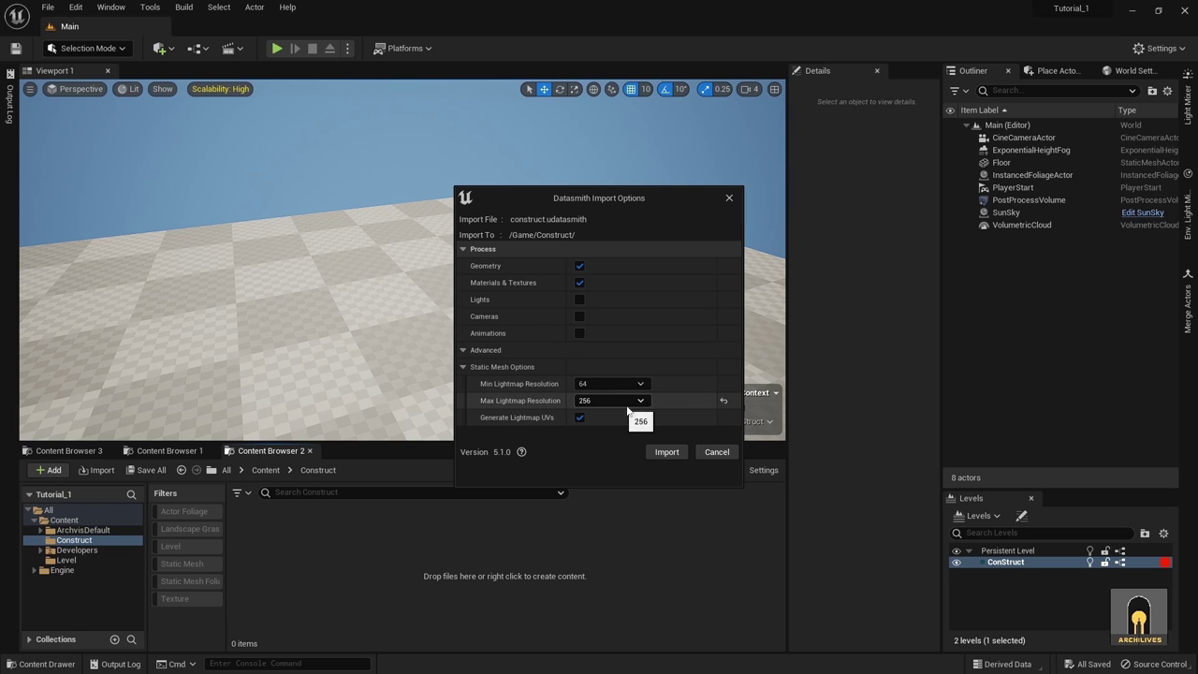
left_click(722, 400)
left_click(612, 401)
left_click(598, 434)
left_click(605, 400)
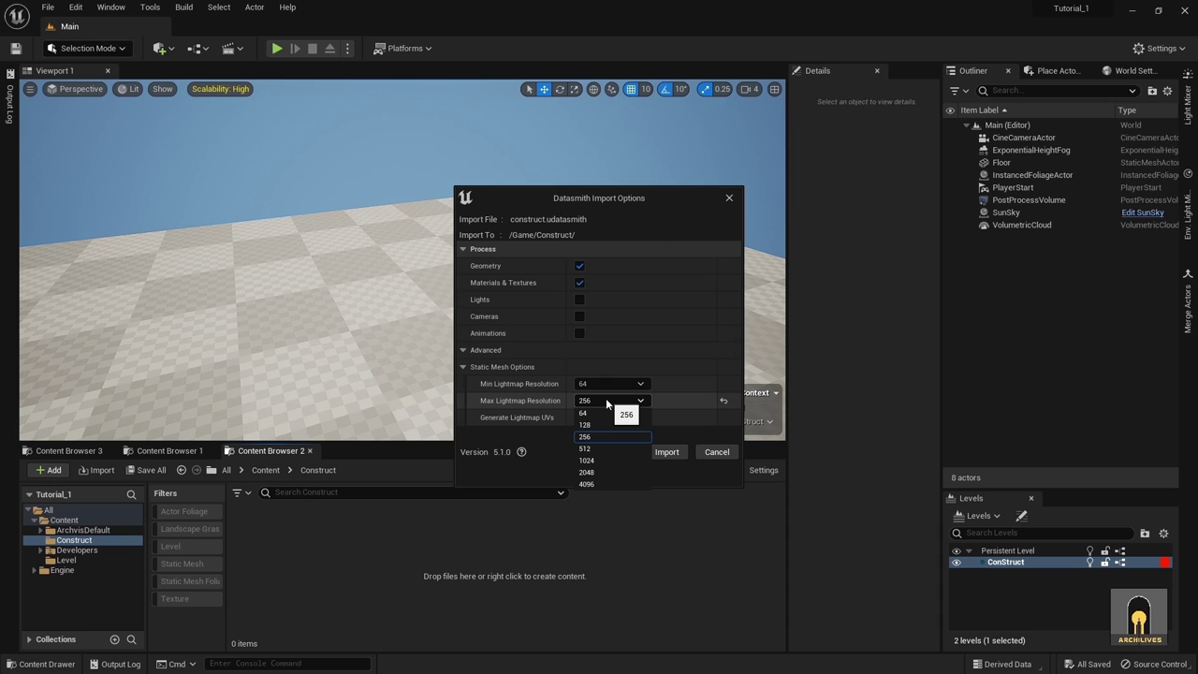
left_click(599, 436)
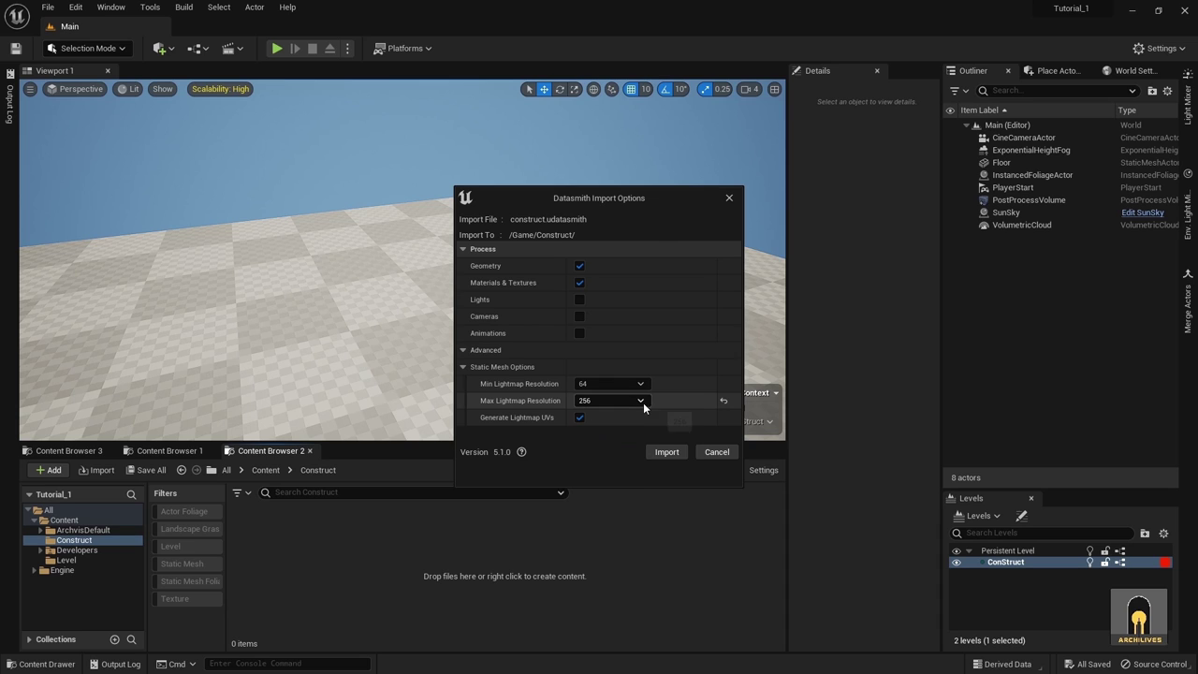
left_click(667, 453)
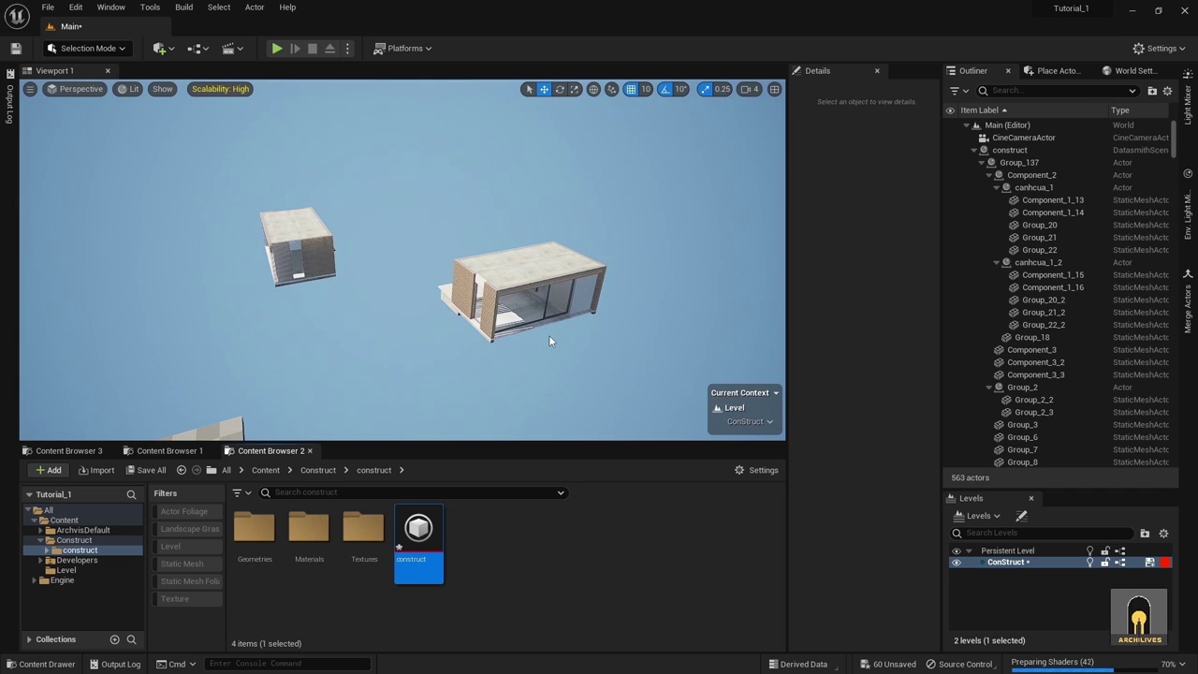
- Inspect the imported construct buildings from outside and inside in the viewport
right_click_drag(562, 348, 631, 348)
key("w")
key("w")
right_click_drag(402, 260, 655, 225)
right_click_drag(599, 342, 636, 354)
right_click_drag(402, 260, 556, 262)
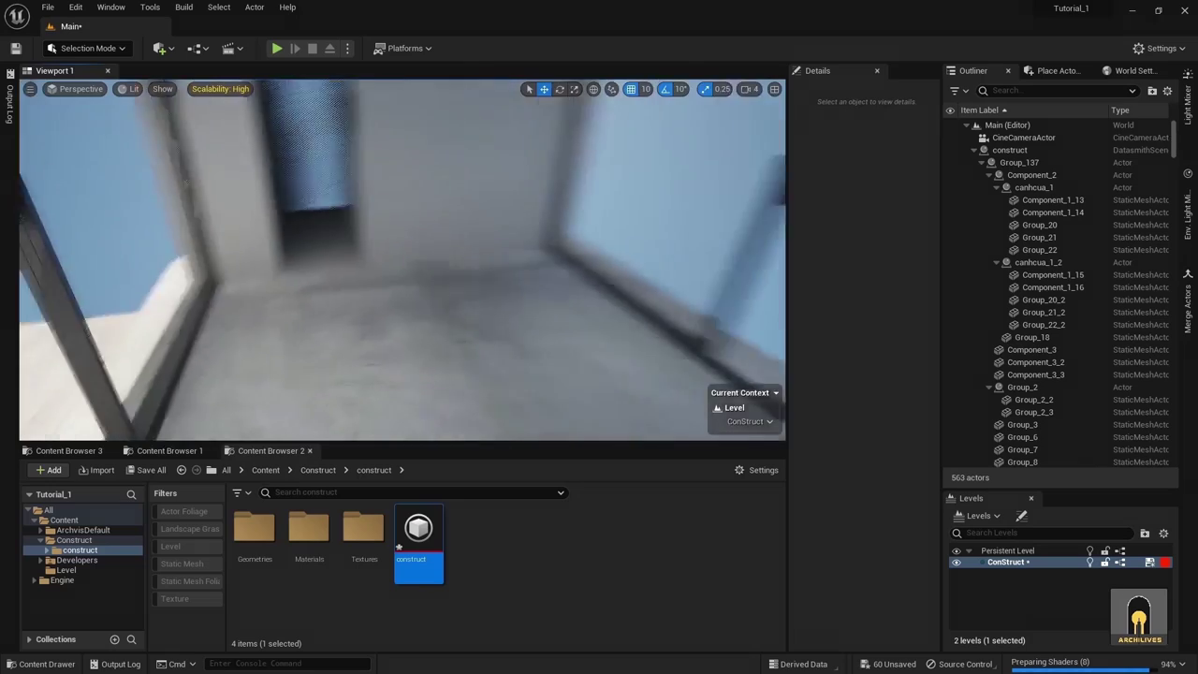
mouse_move(402, 261)
right_mouse_down()
mouse_move(379, 294)
mouse_move(416, 300)
mouse_move(402, 328)
mouse_move(318, 318)
mouse_move(374, 234)
mouse_move(308, 262)
mouse_move(356, 290)
mouse_move(374, 271)
mouse_move(365, 206)
mouse_move(271, 244)
mouse_move(196, 238)
mouse_move(379, 267)
mouse_move(337, 285)
mouse_move(206, 299)
mouse_move(413, 269)
right_mouse_up()
right_click_drag(568, 360, 568, 360)
right_click_drag(498, 272, 498, 272)
left_click(537, 588)
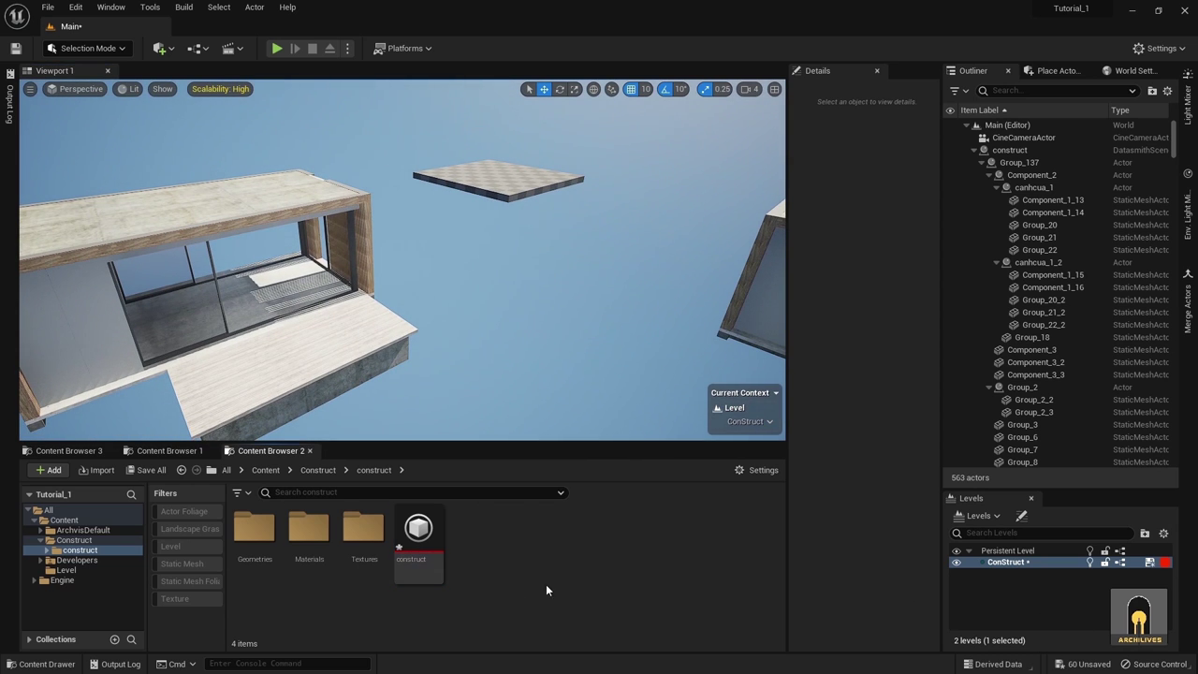
- Create a new level named "Outdoor" in the Level folder
left_click(65, 568)
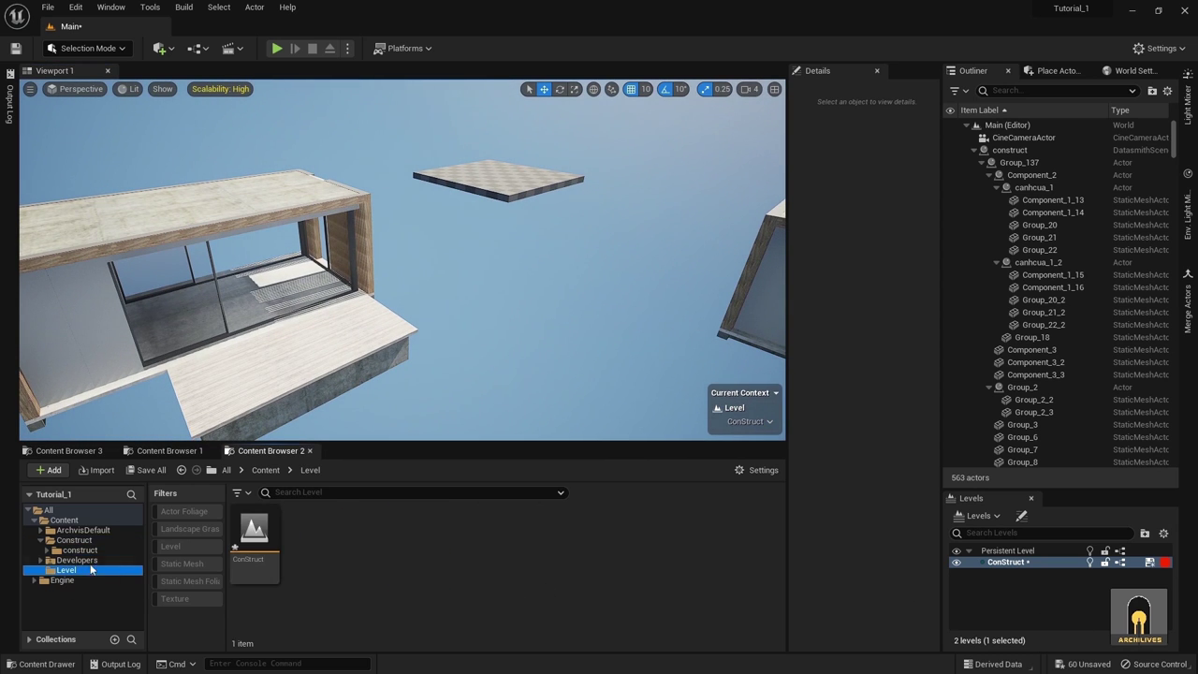
right_click(339, 519)
left_click(412, 184)
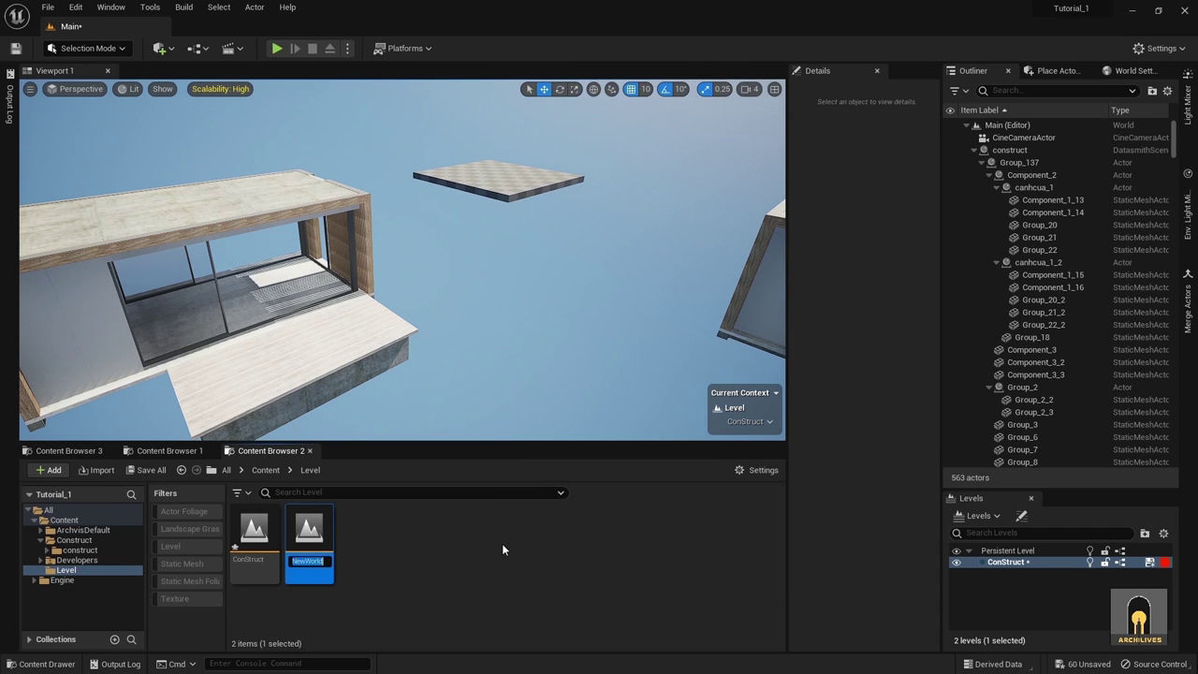
type("OUTdoo")
key("BackSpace")
key("BackSpace")
key("BackSpace")
type("door")
key("Return")
- Add the Outdoor level under Persistent Level, save all modified levels and leave Outdoor selected
left_click_drag(318, 552, 966, 616)
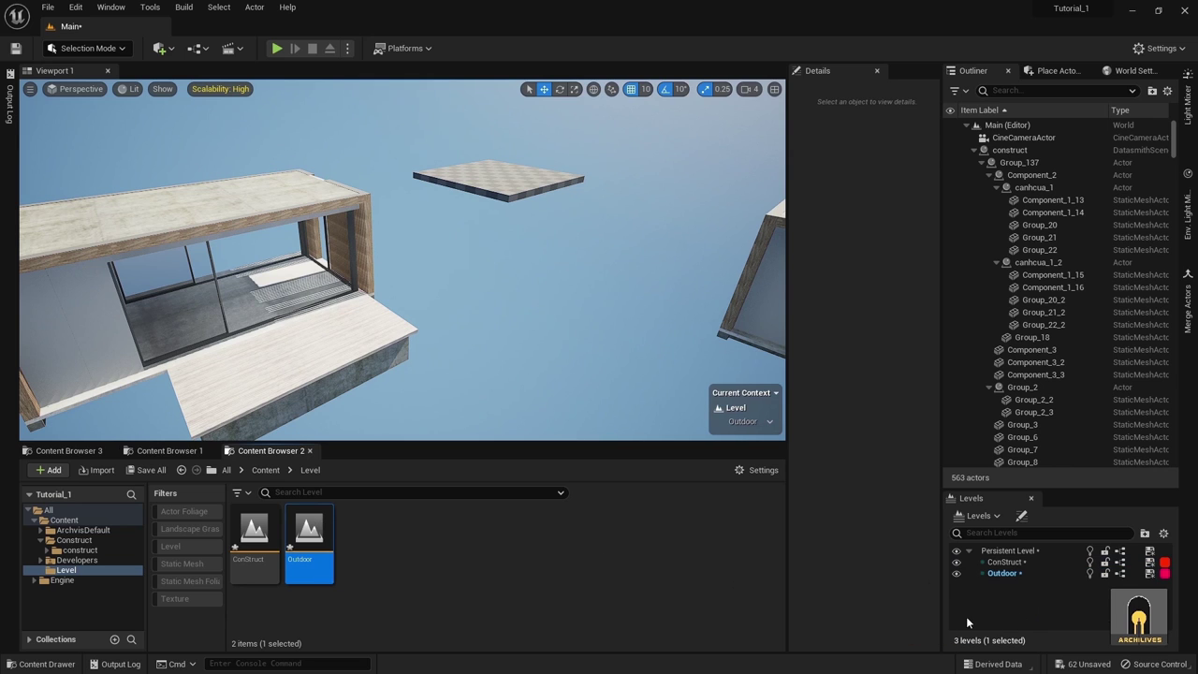
left_click(1150, 552)
left_click(1150, 563)
left_click(1151, 574)
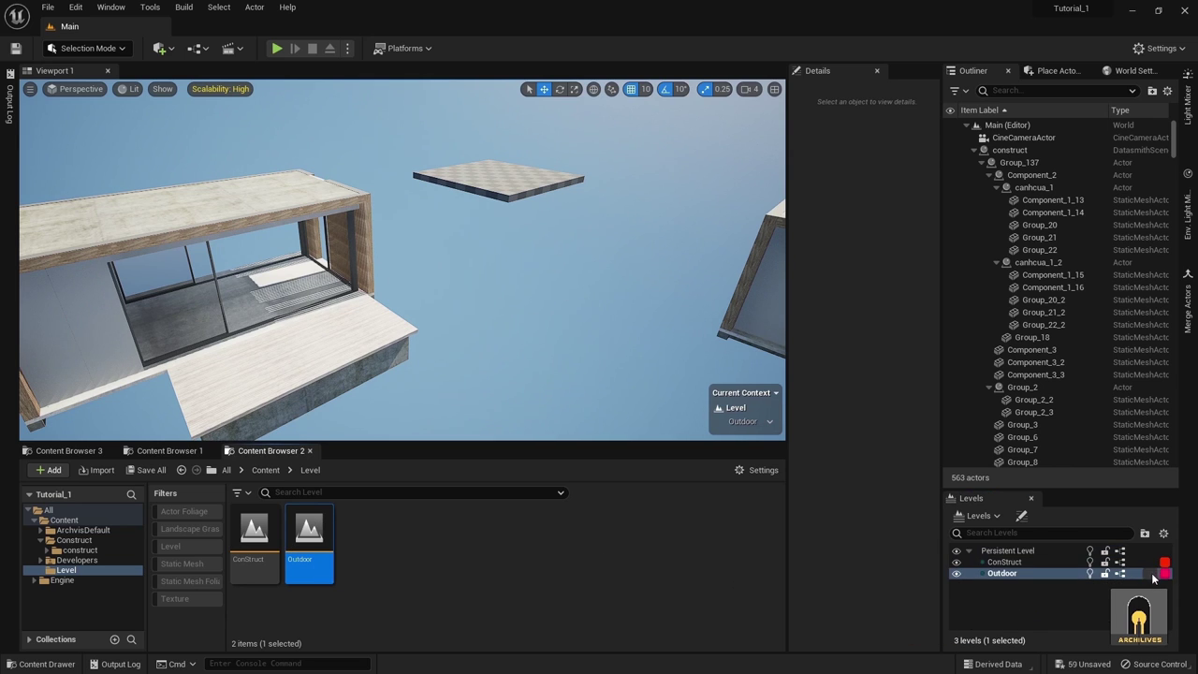
left_click(1019, 561)
left_click(1019, 551)
left_click(1019, 561)
left_click(1018, 573)
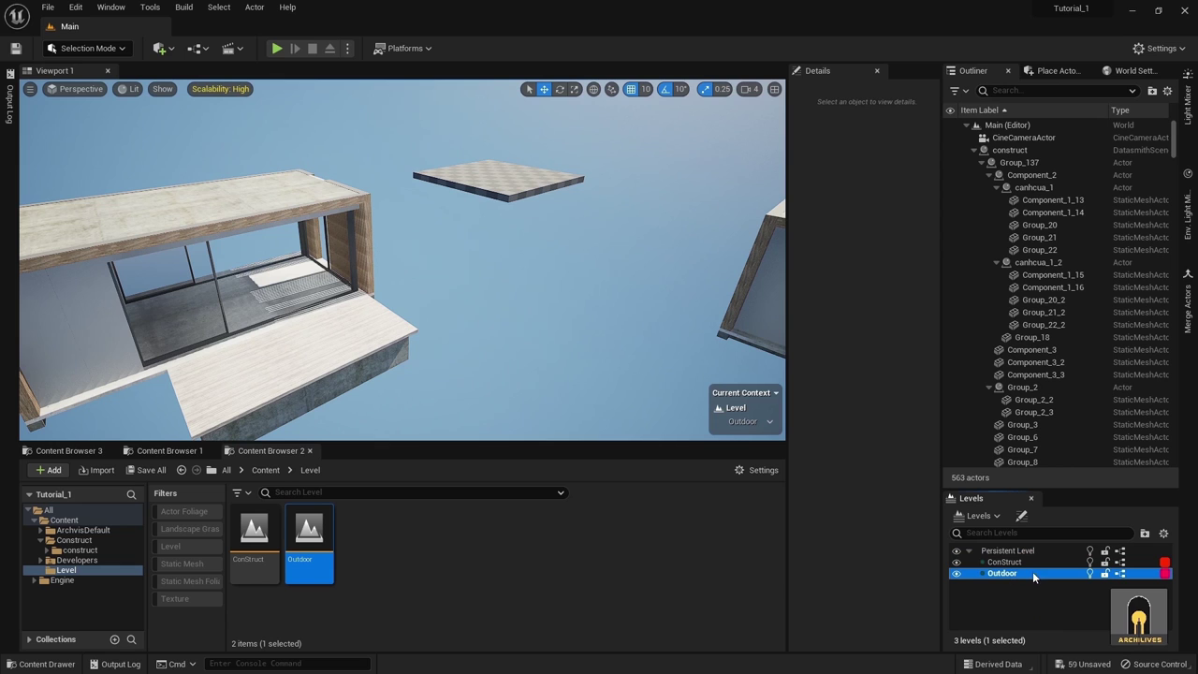
- Create a new folder named "OUtdoor" inside the Content folder
left_click(63, 519)
left_click(70, 562)
left_click(66, 571)
left_click(77, 550)
left_click(74, 541)
left_click(69, 551)
left_click(39, 544)
left_click(60, 520)
right_click(60, 519)
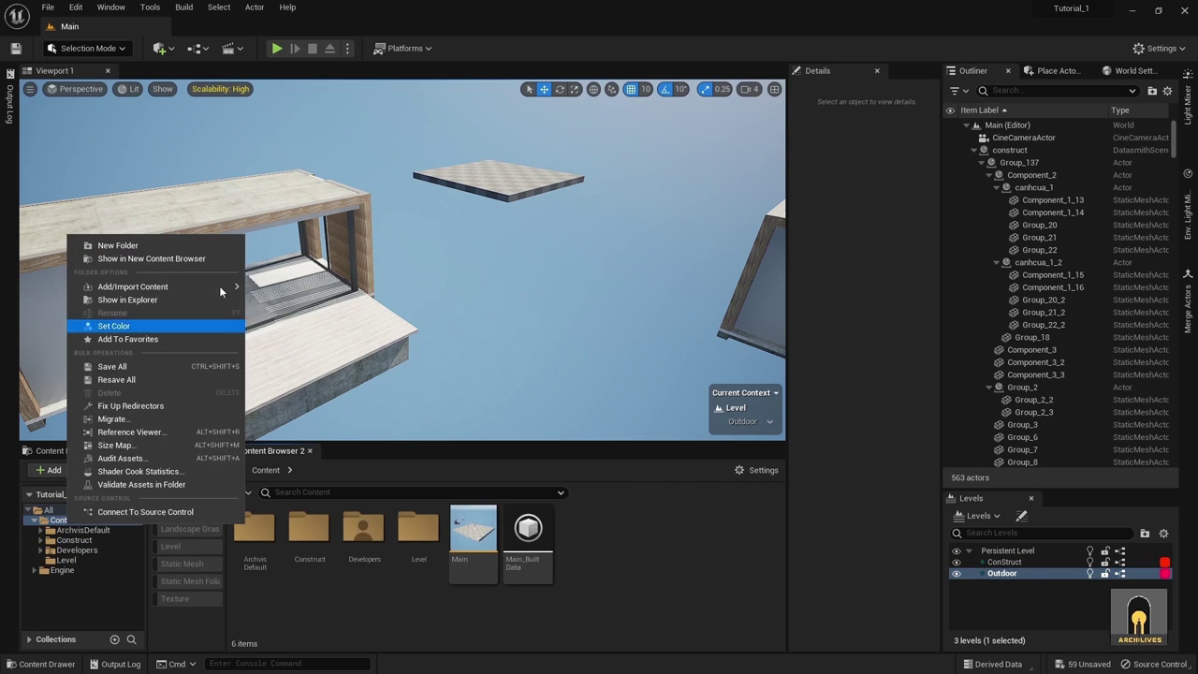
left_click(164, 247)
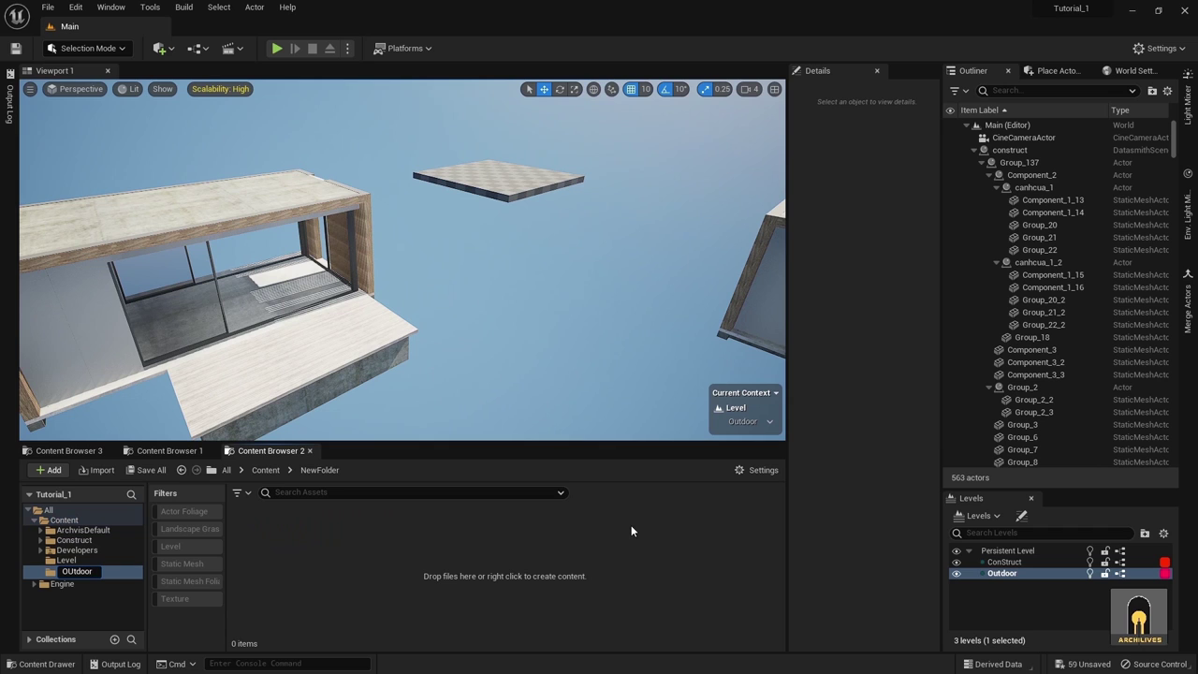
key("Return")
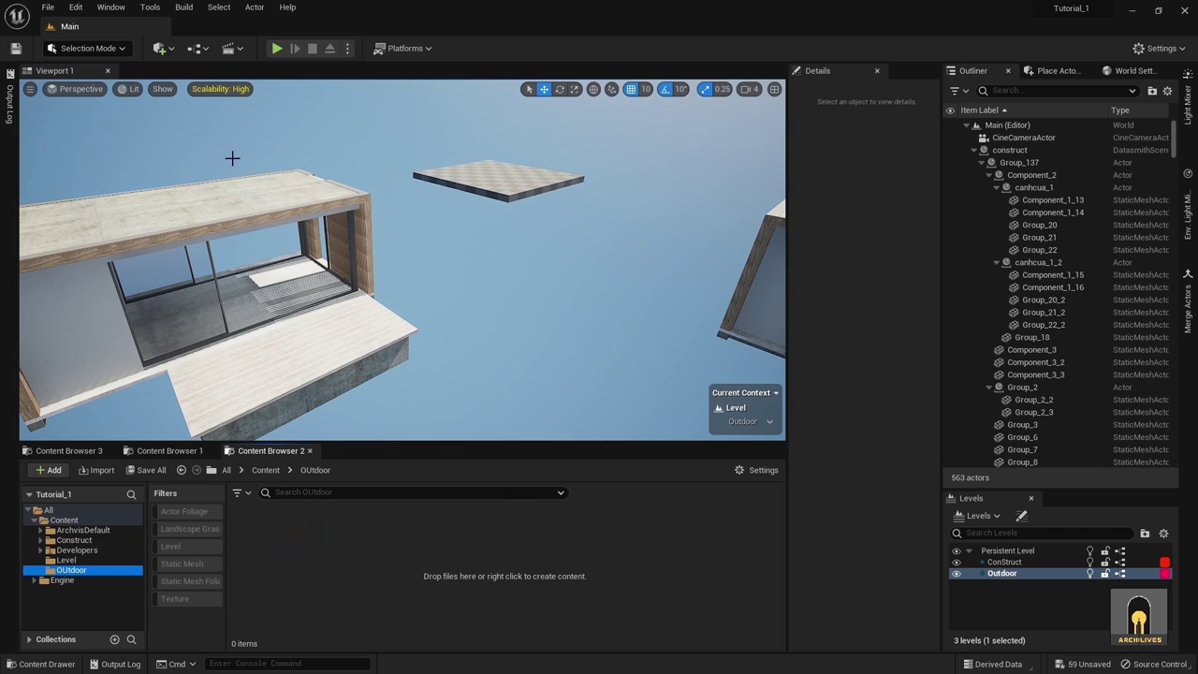
- Import Outdoor.udatasmith through Datasmith file import into the OUtdoor folder with the current import options
left_click(167, 50)
mouse_move(201, 150)
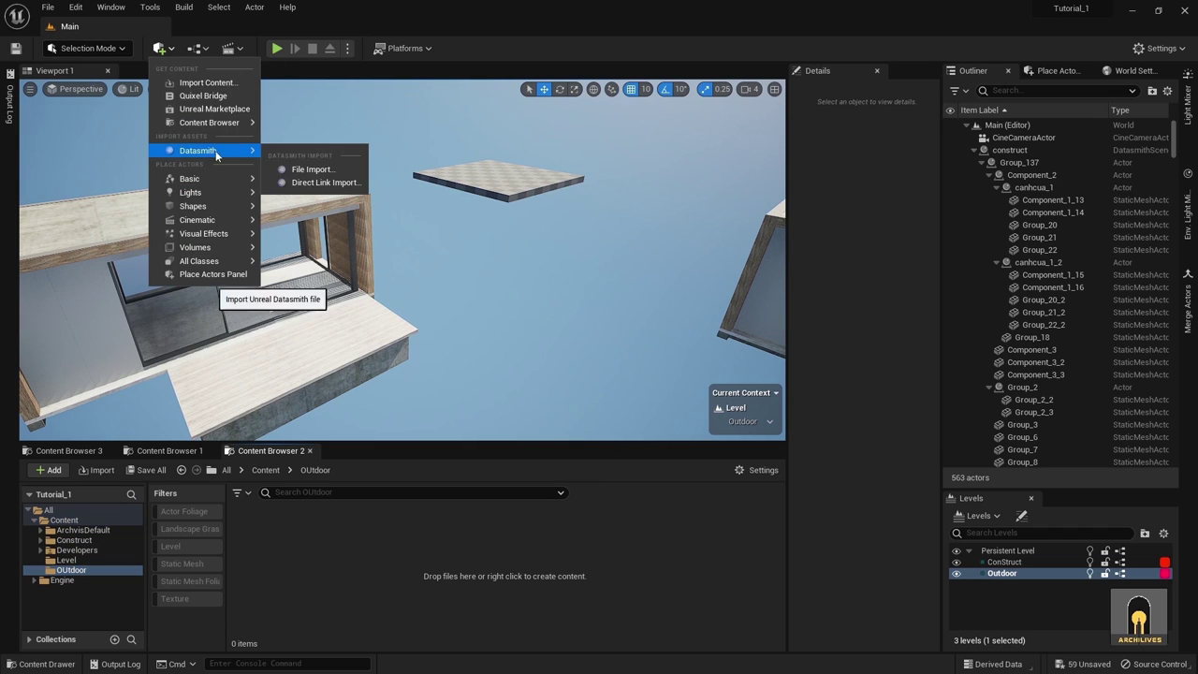
left_click(313, 169)
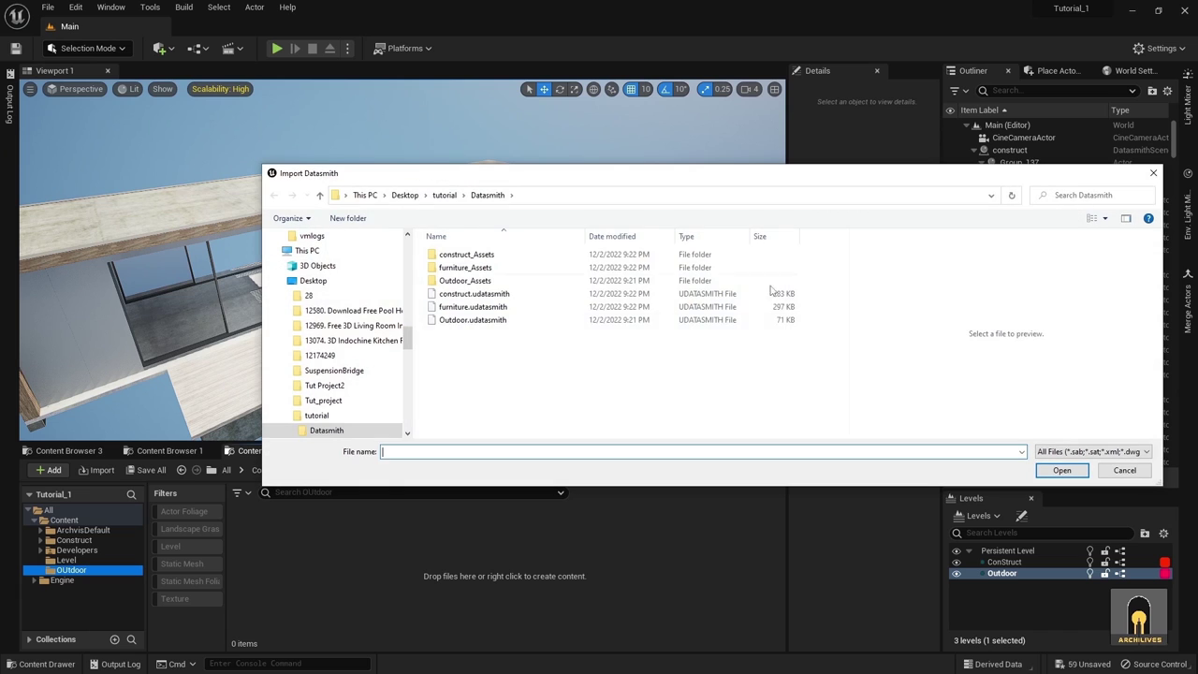
left_click(475, 320)
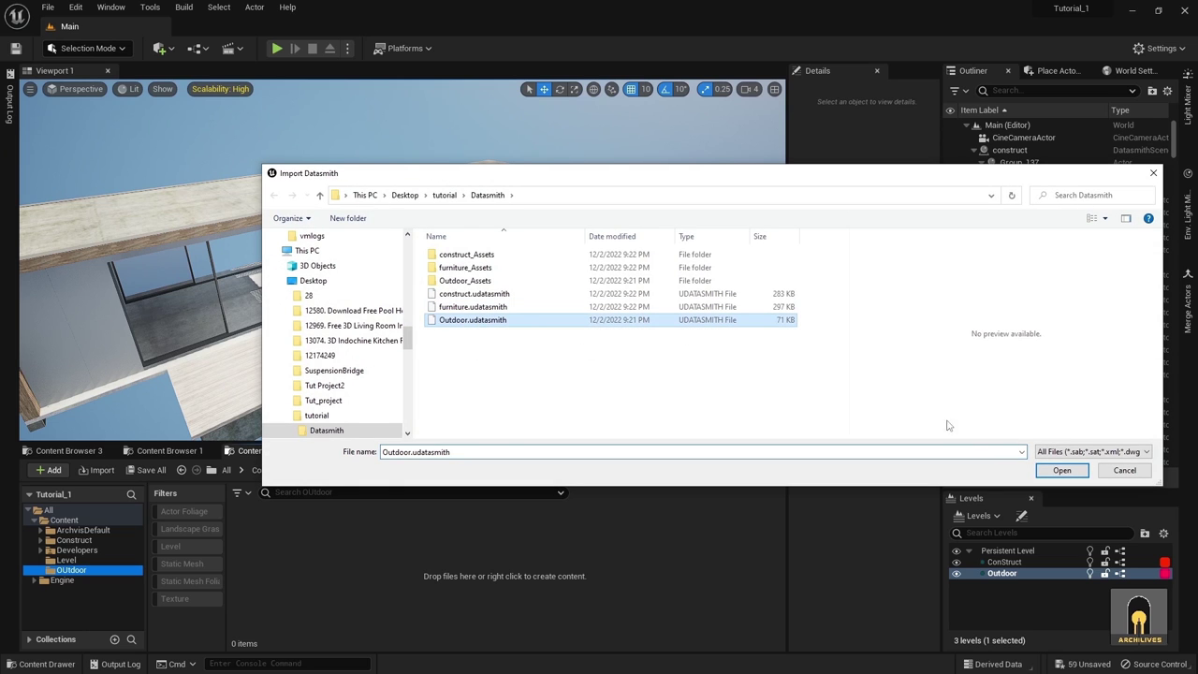
left_click(1060, 471)
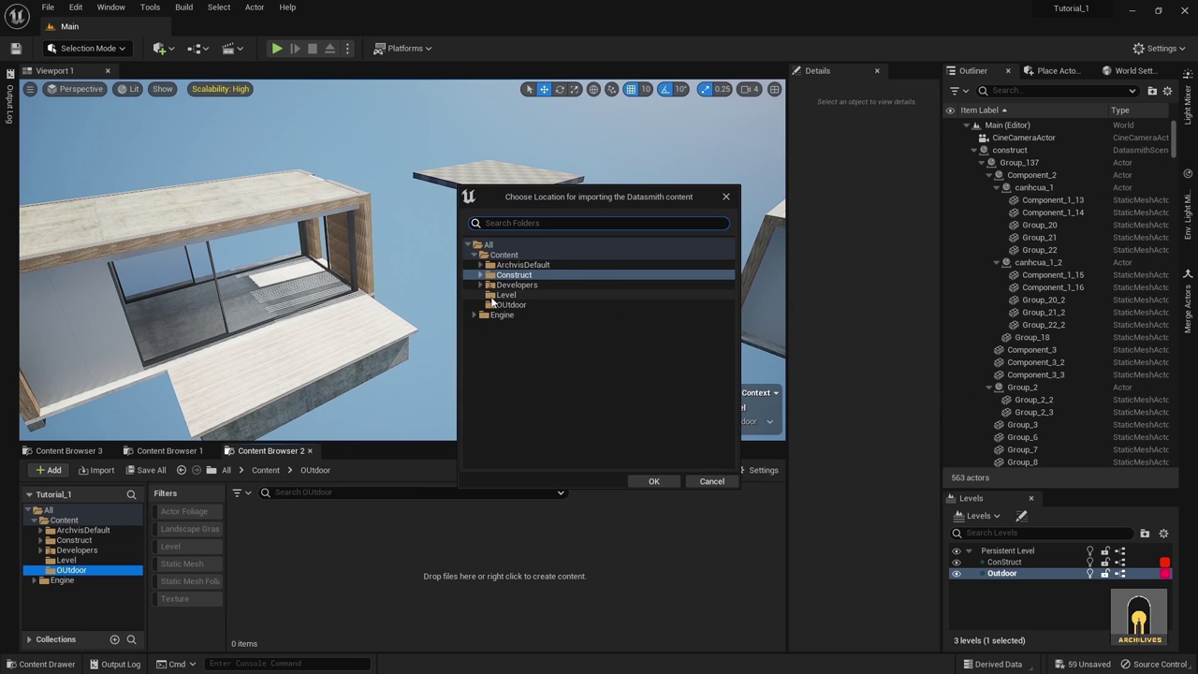
left_click(525, 306)
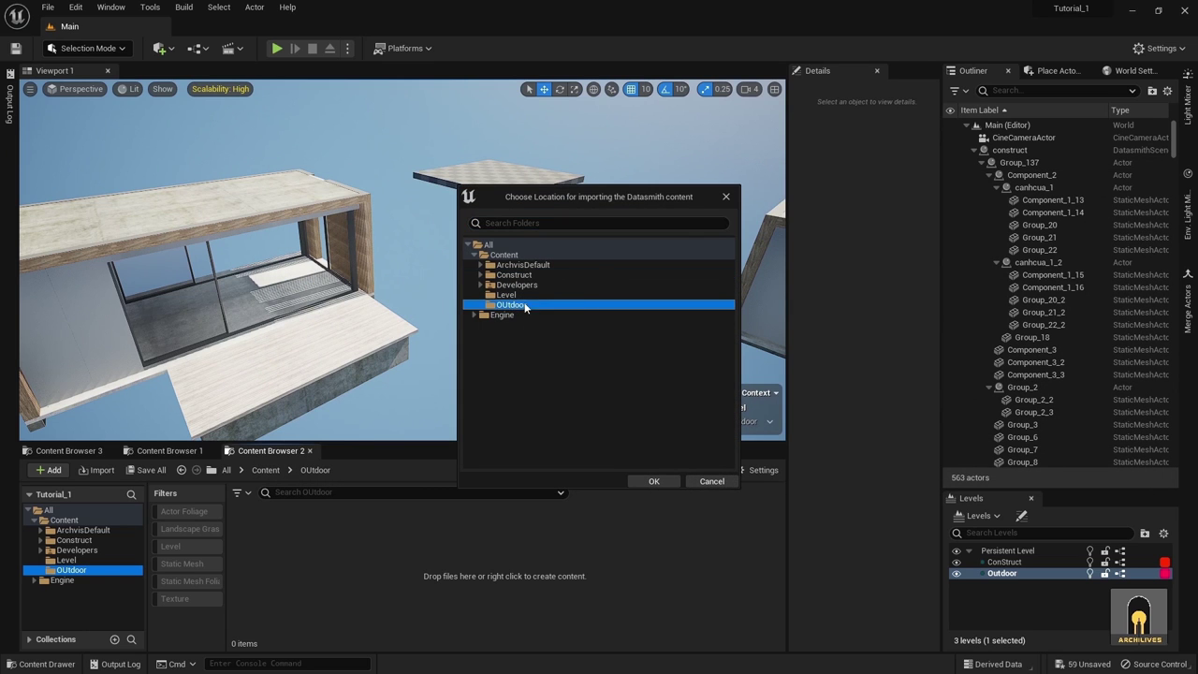
left_click(653, 480)
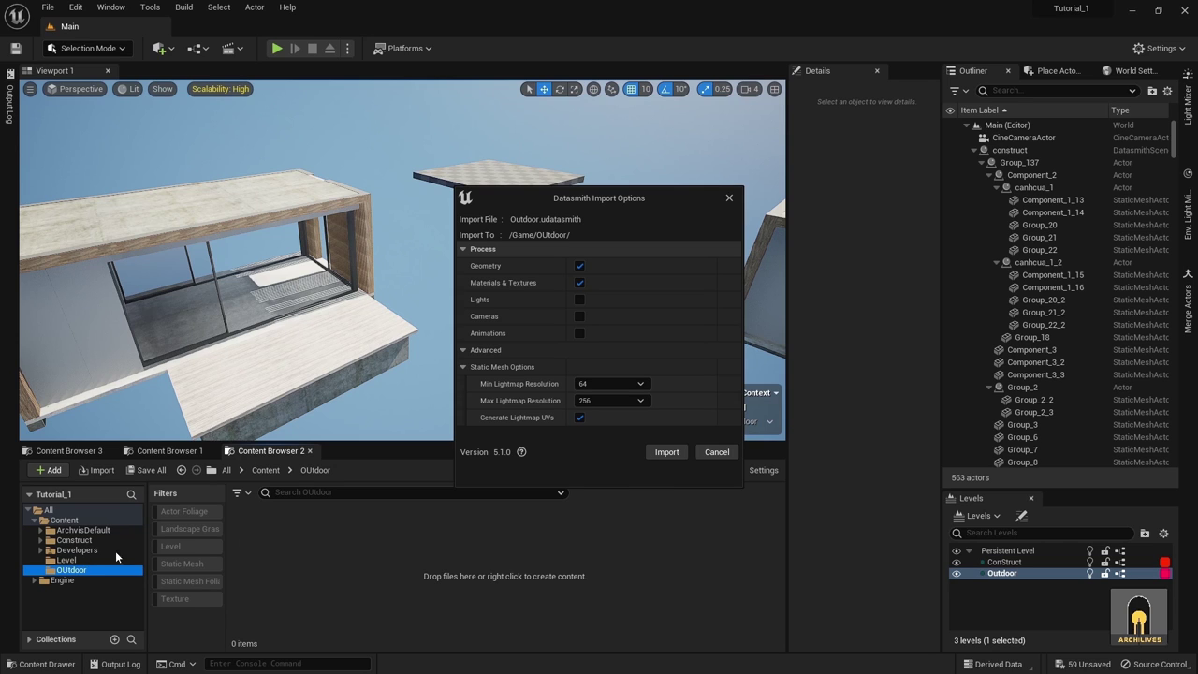
left_click(654, 453)
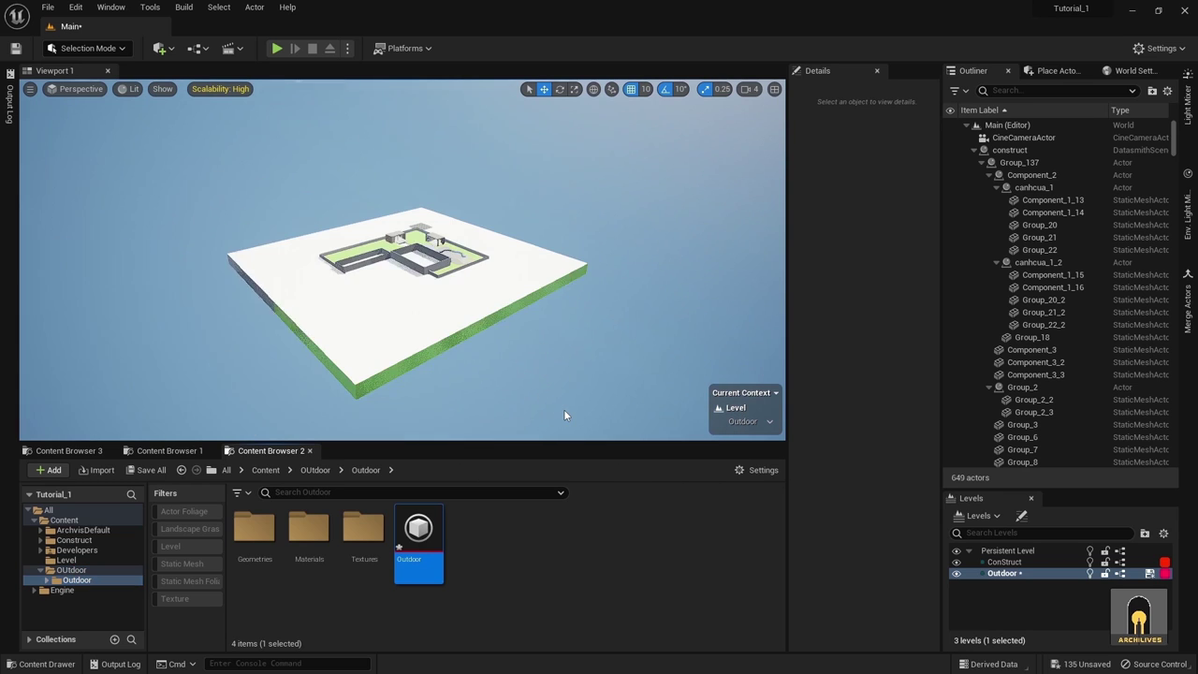
- Inspect the imported outdoor ground, paths and pool around the buildings in the viewport
right_click_drag(549, 288, 691, 288)
key("w")
key("w")
key("q")
key("e")
key("w")
key("w")
right_click_drag(582, 314, 431, 351)
key("e")
right_click_drag(604, 346, 608, 337)
- Save the Outdoor level and create a new folder named "Furniture" inside the Content folder
left_click(1151, 574)
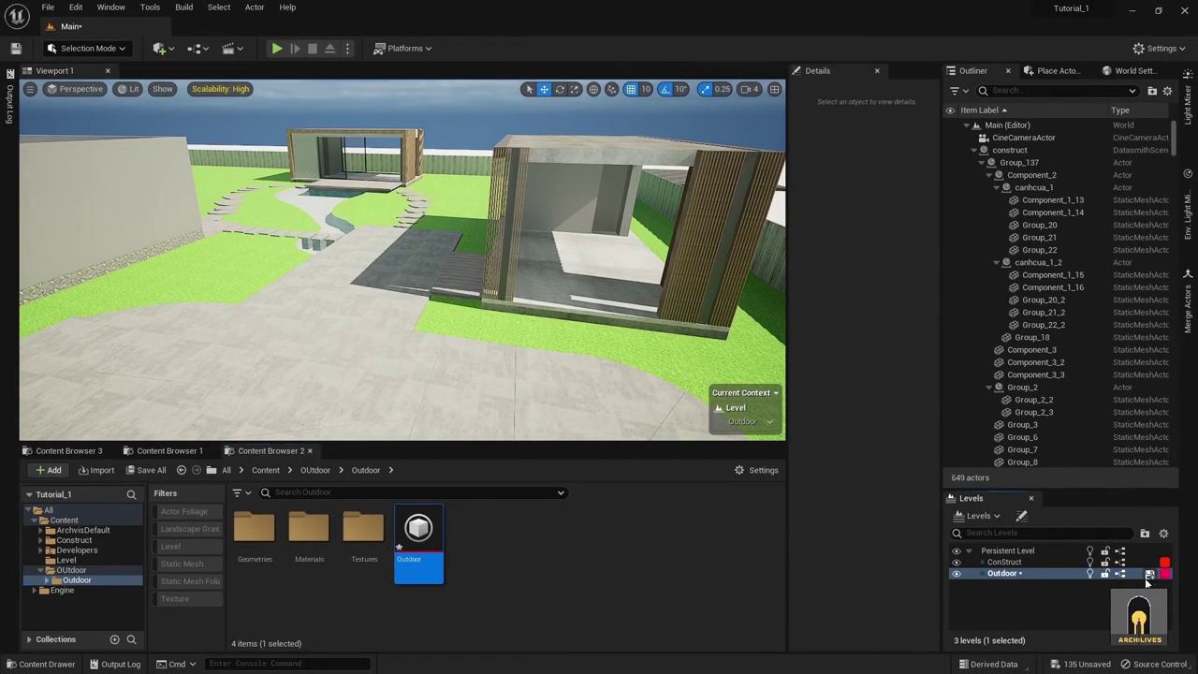
left_click(39, 570)
left_click(103, 570)
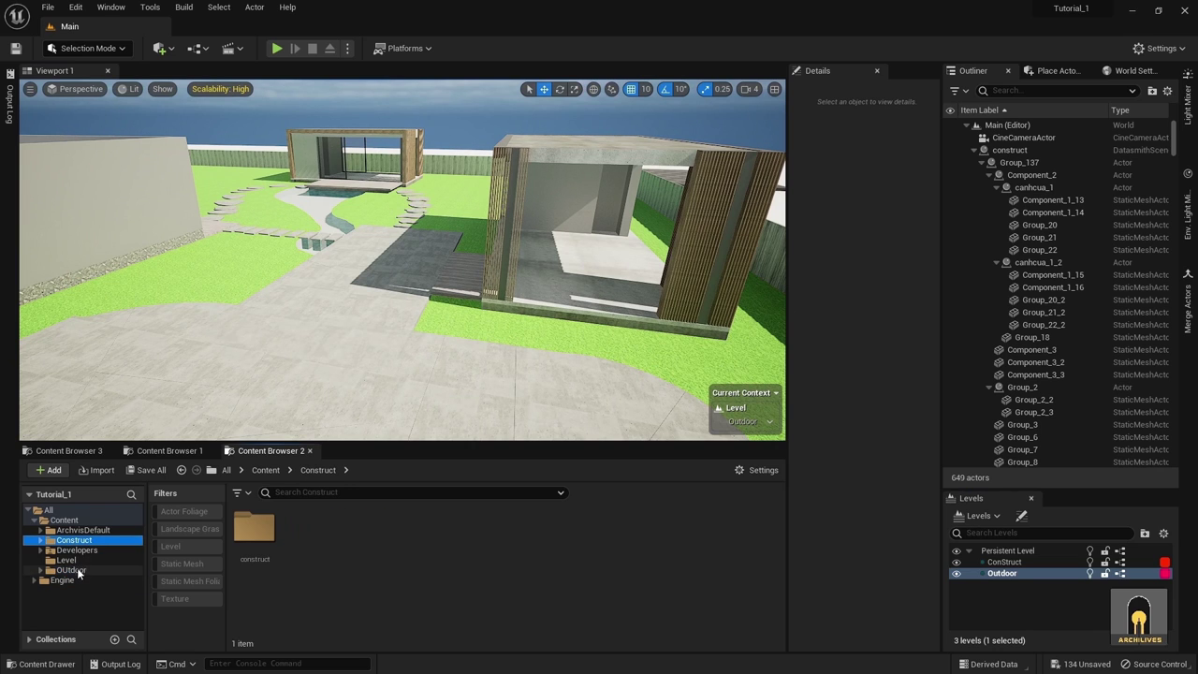
left_click(73, 540)
right_click(65, 520)
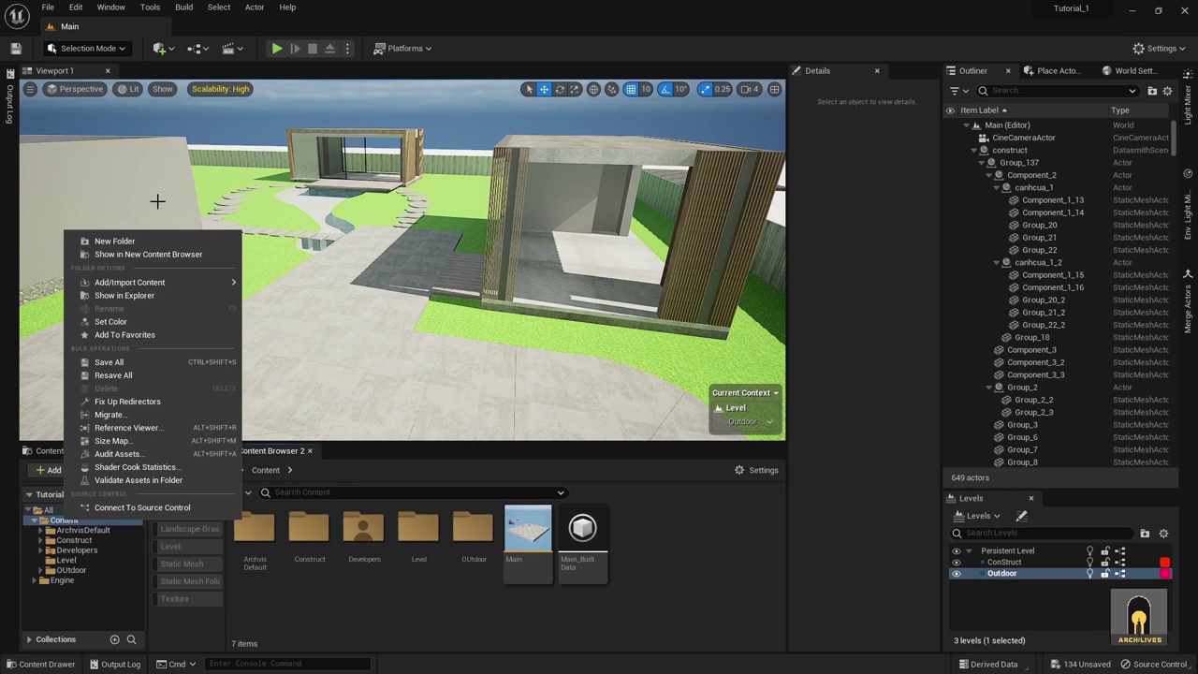
left_click(114, 243)
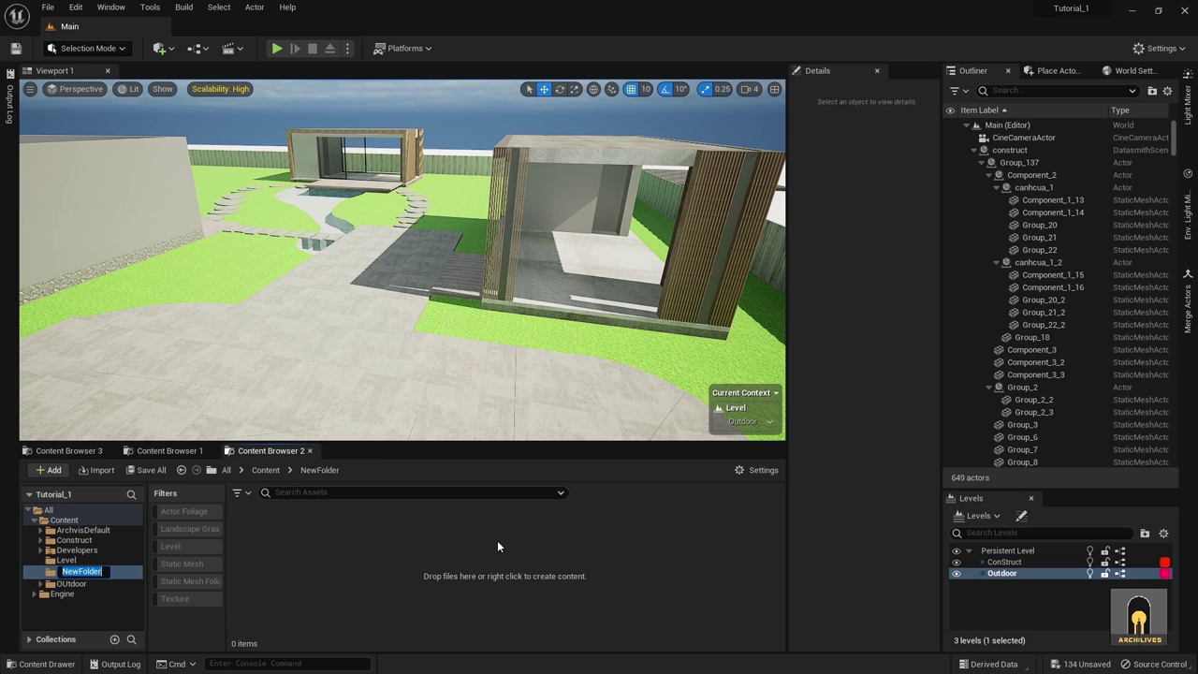
type("Furniture")
key("Return")
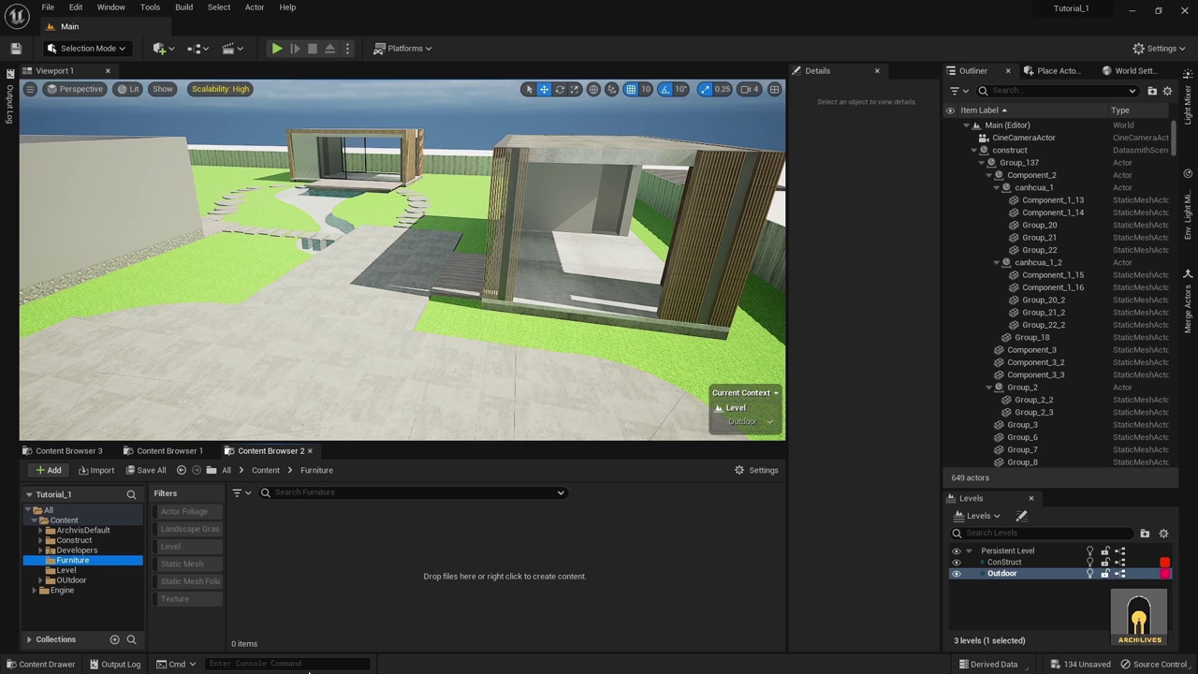
- Create a level named "Furniture" in the Level folder and add it as a saved sublevel of Persistent Level
left_click(67, 570)
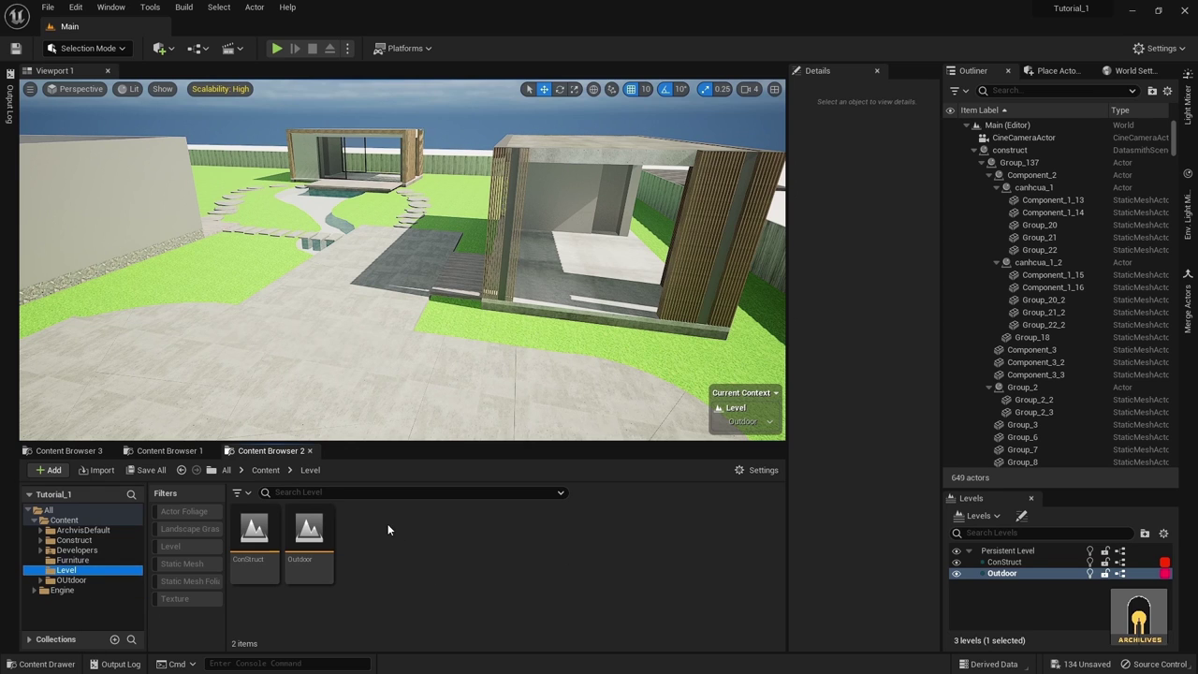
left_click_drag(437, 434, 436, 408)
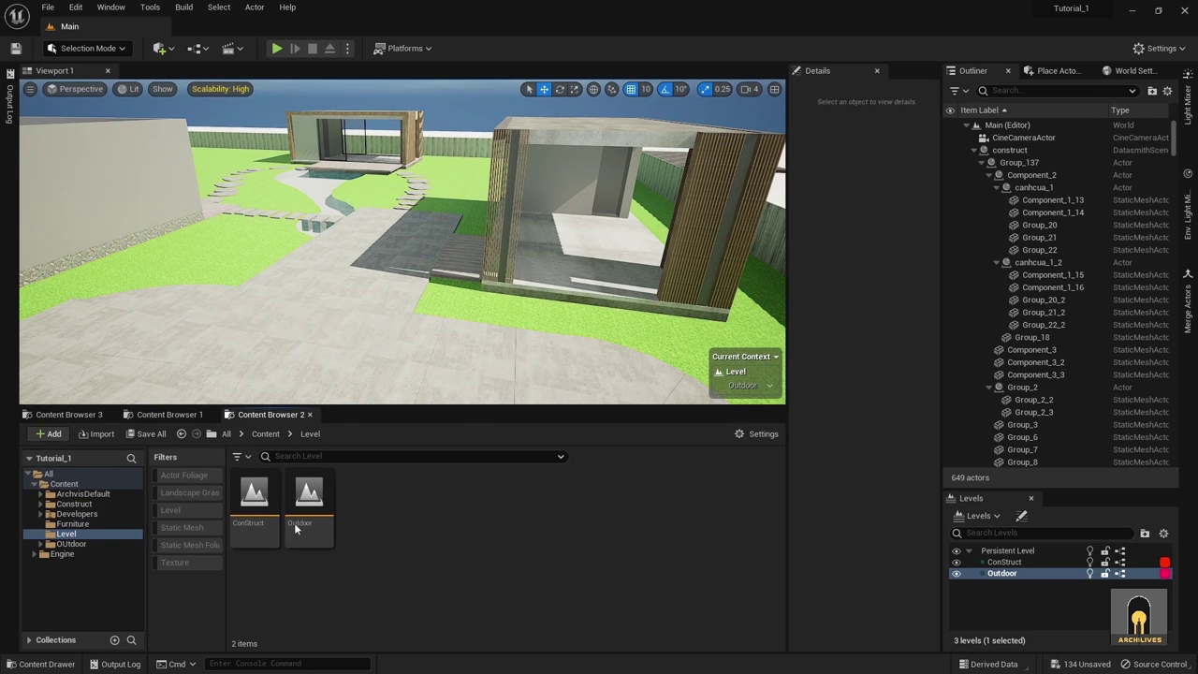
right_click(435, 543)
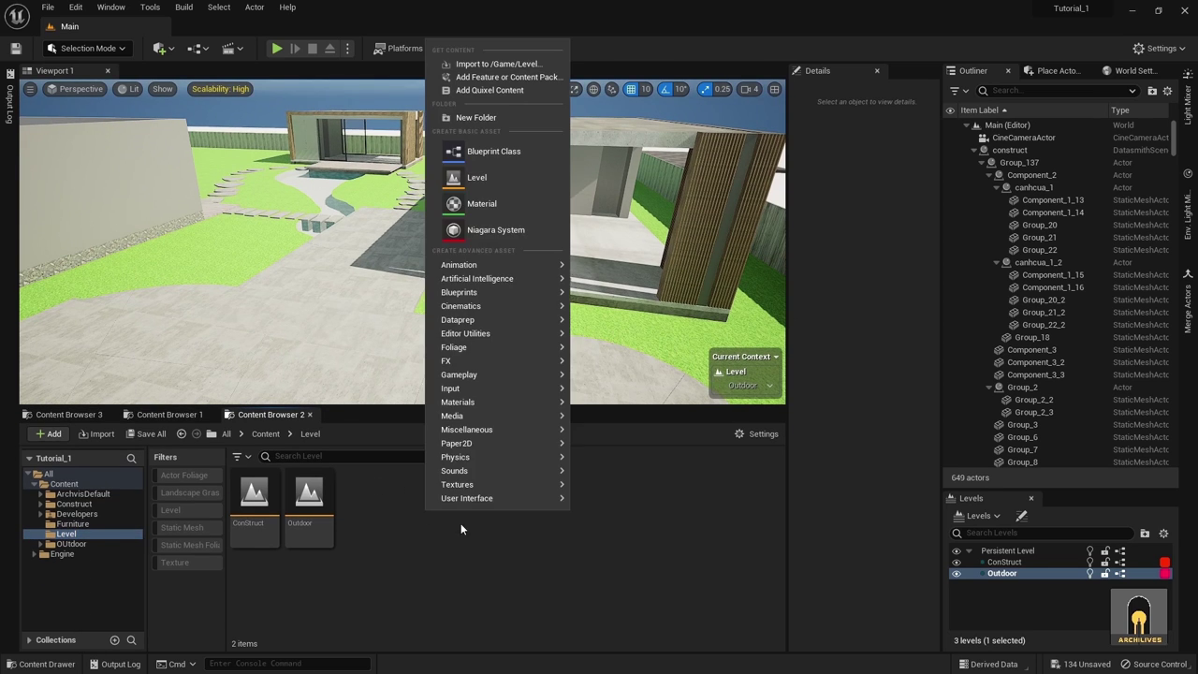
left_click(529, 171)
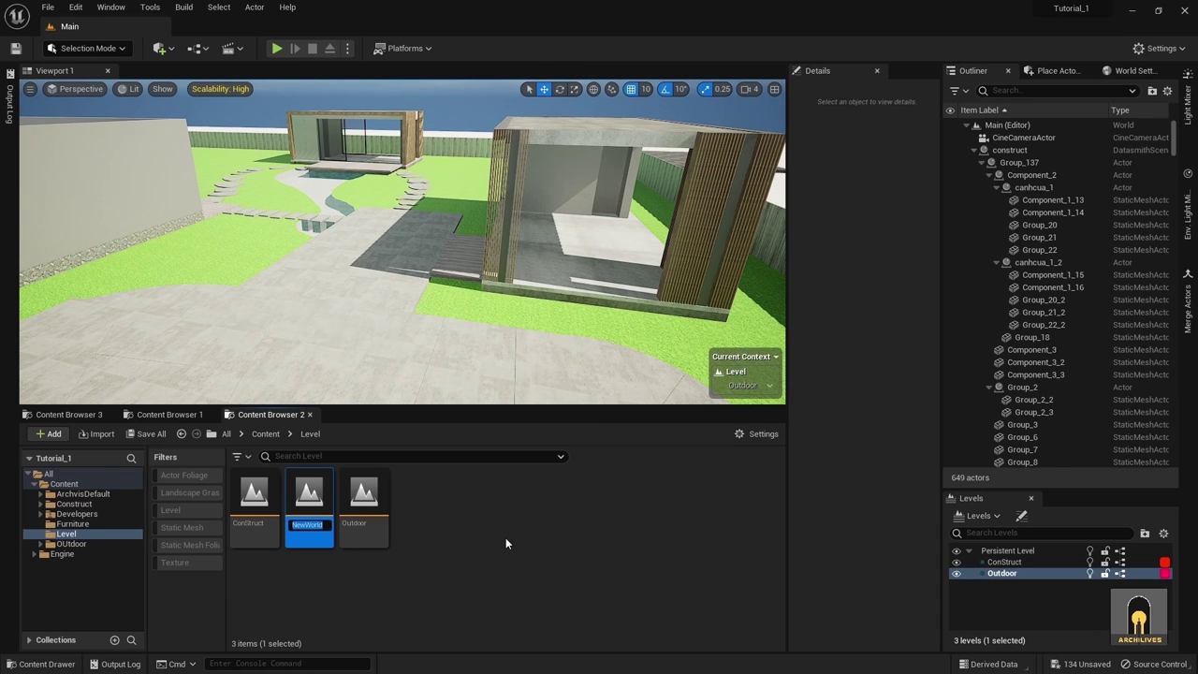
type("Furniture")
key("Return")
left_click_drag(308, 506, 1068, 596)
left_click(1149, 551)
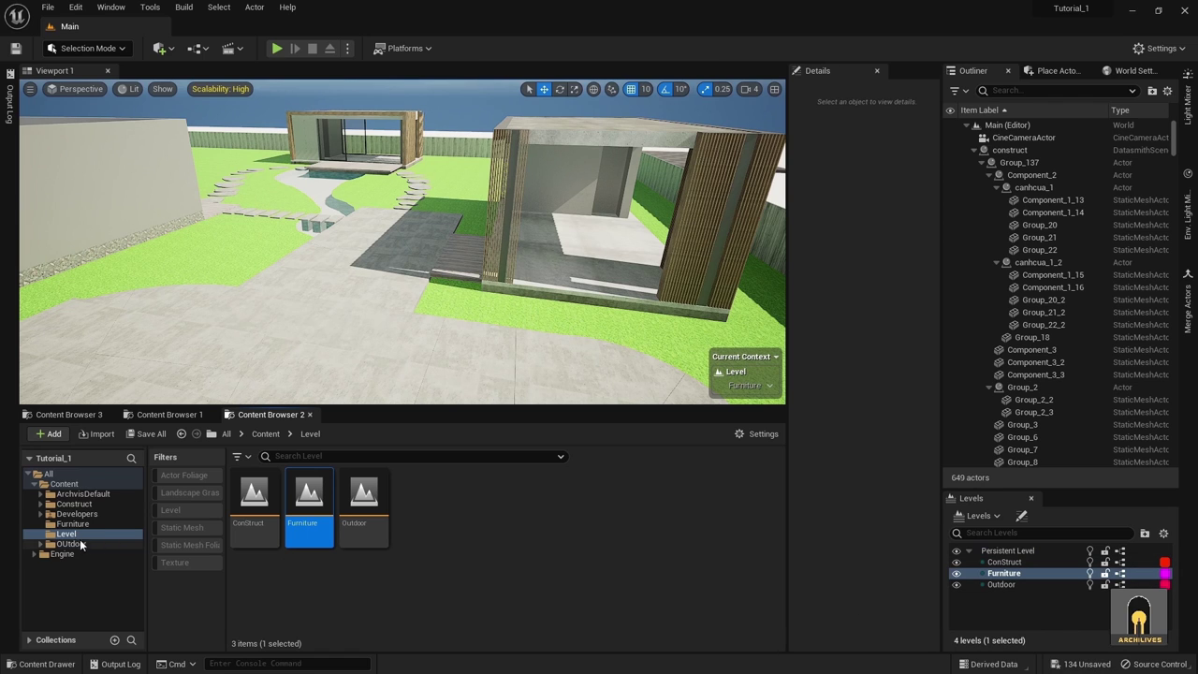
- Show the contents of the Furniture folder inside Content
left_click(74, 514)
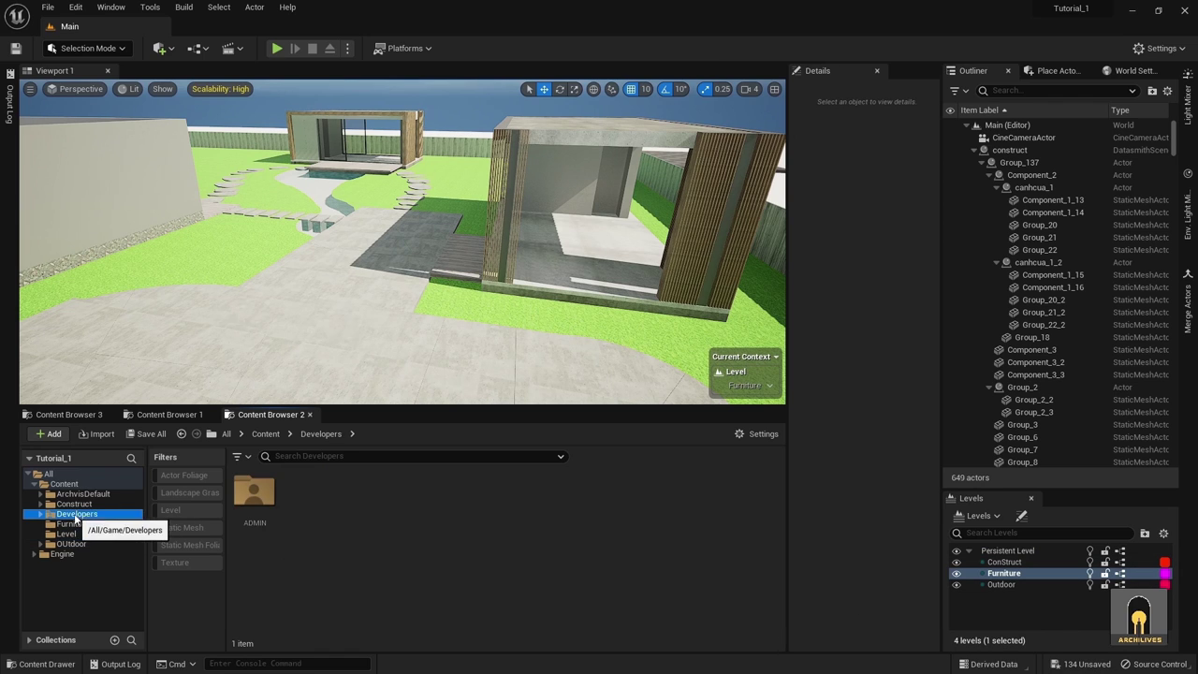
left_click(69, 524)
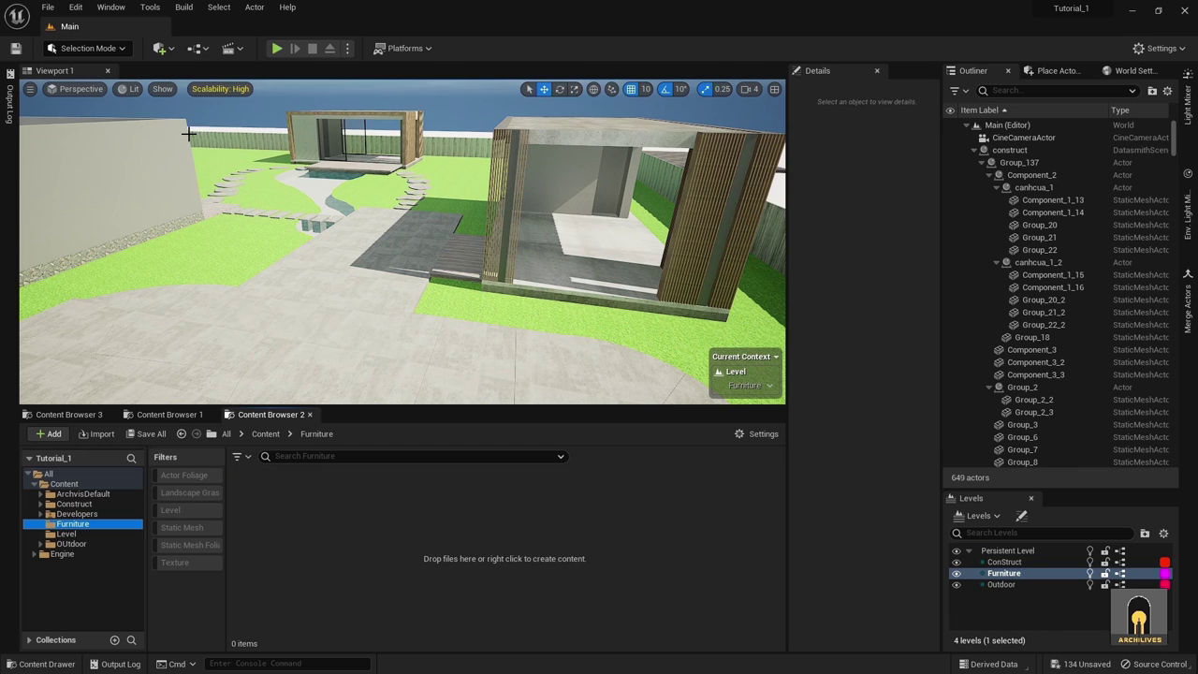
left_click(172, 50)
mouse_move(209, 127)
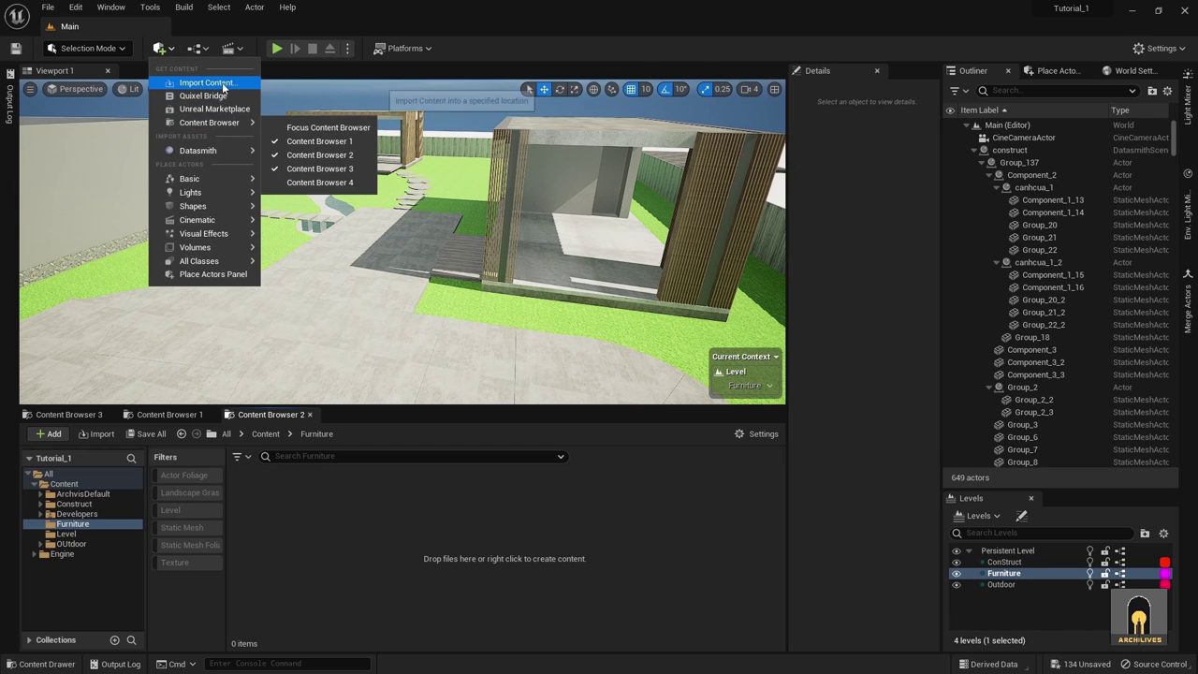
left_click(208, 83)
left_click(706, 480)
- Import furniture.udatasmith through Datasmith file import into the Furniture folder with the current import options
left_click(166, 51)
mouse_move(227, 155)
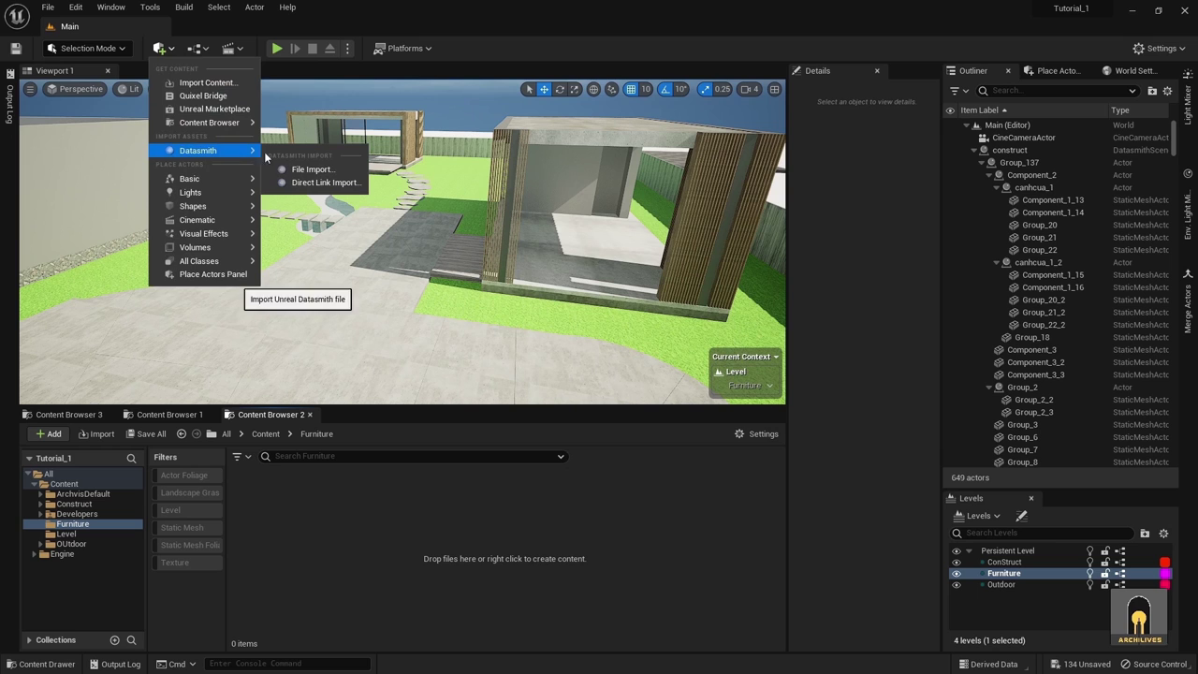
left_click(312, 170)
left_click(496, 307)
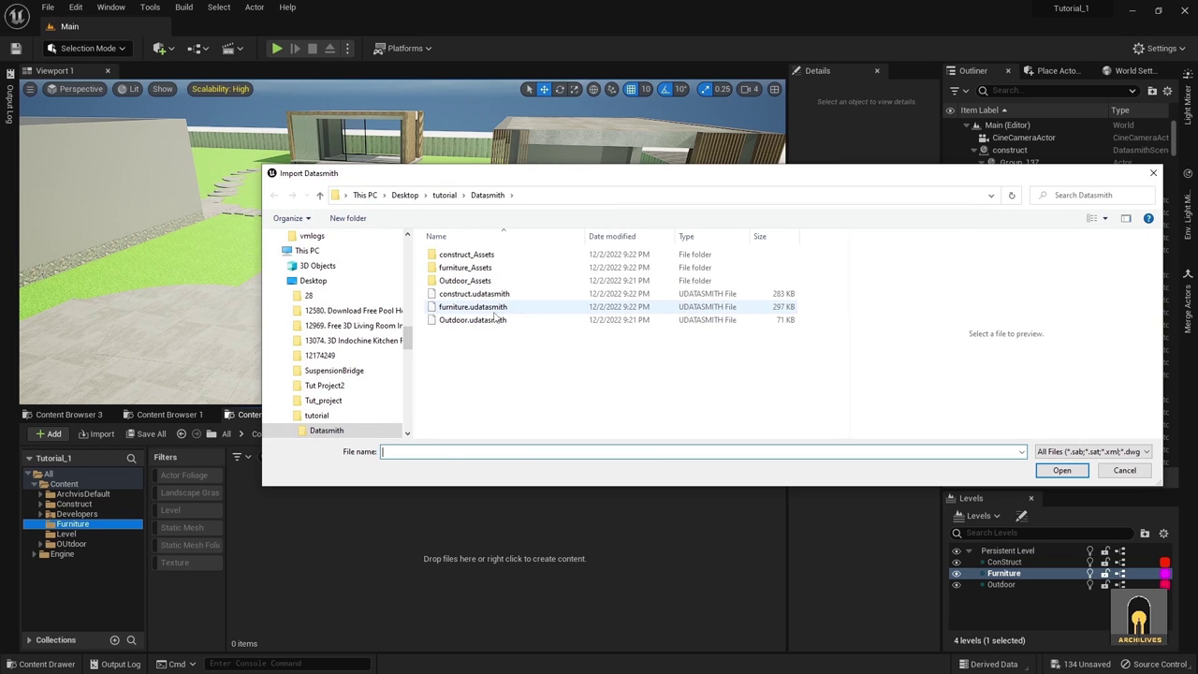
left_click(1048, 473)
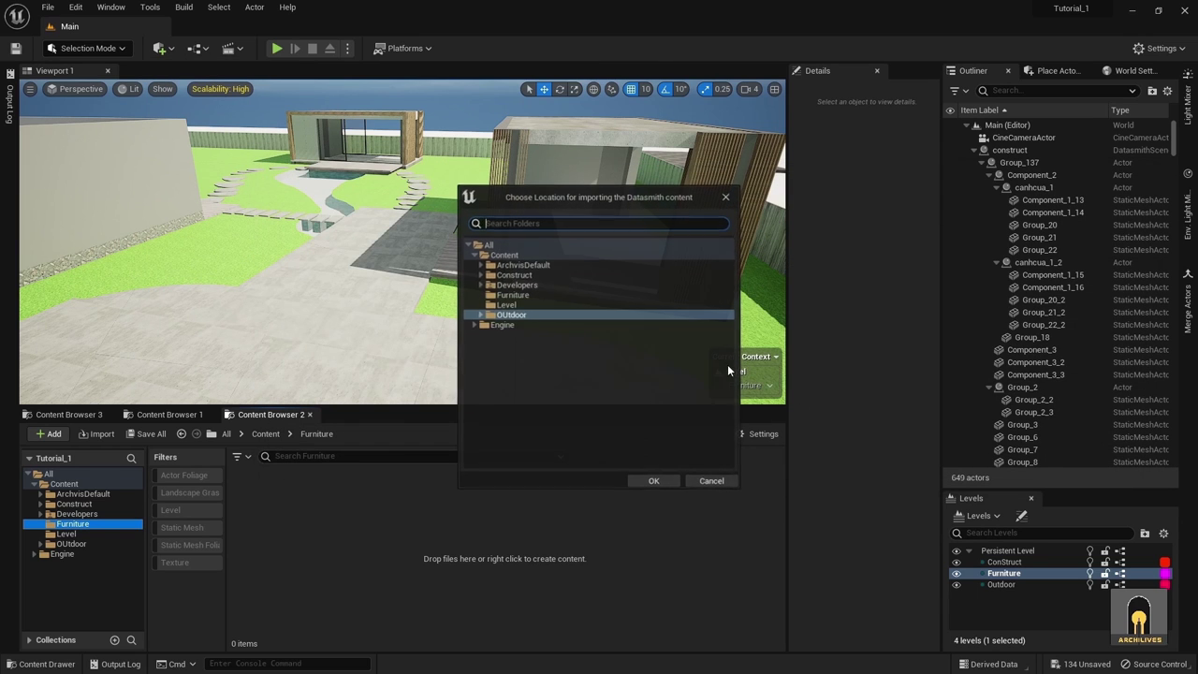
left_click(521, 295)
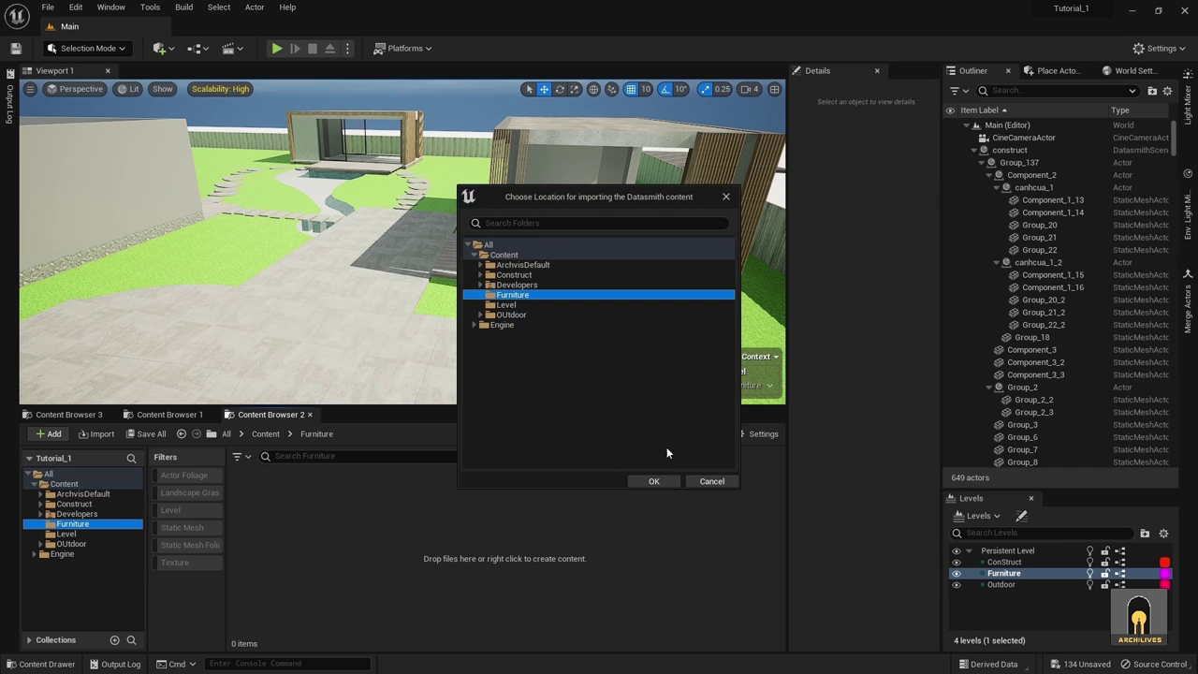
left_click(657, 480)
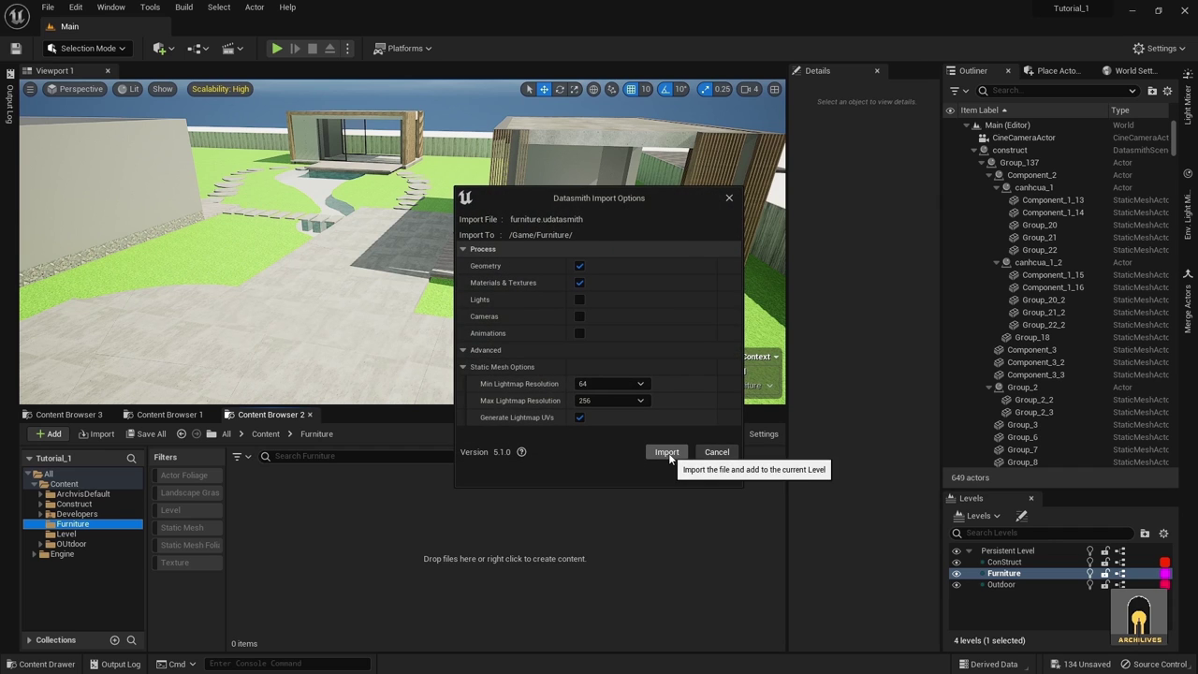
left_click(666, 452)
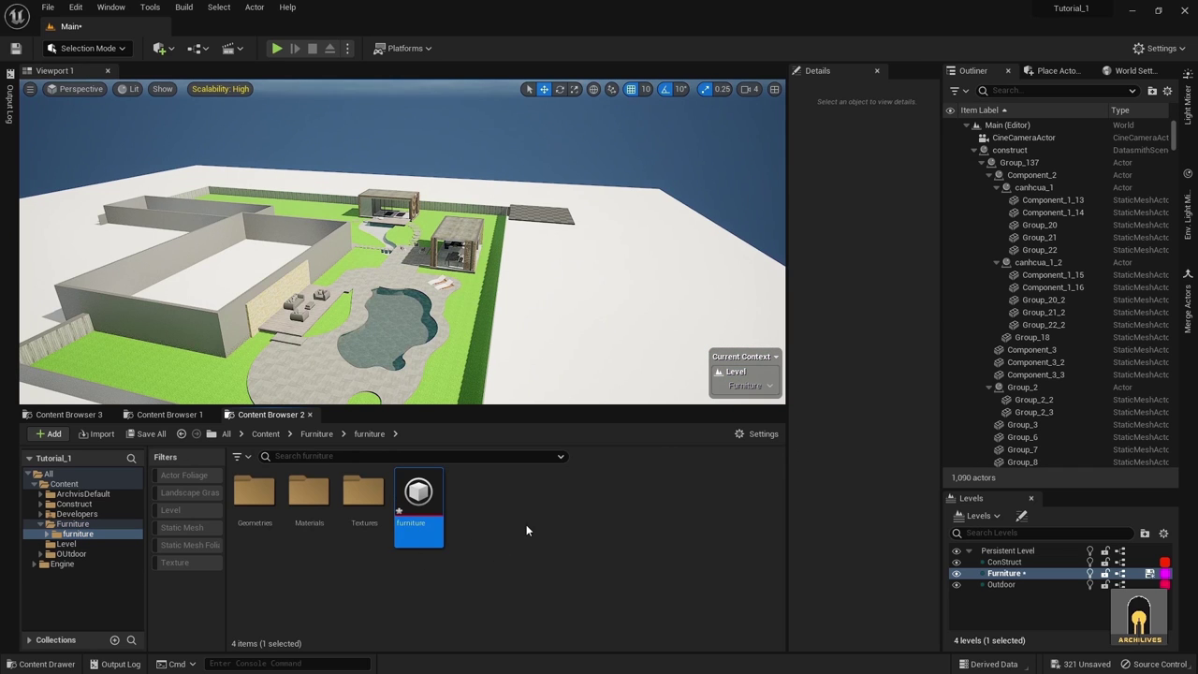
- Review the imported content inside the Furniture folder and save the Furniture level
left_click(526, 528)
left_click(83, 526)
left_click(82, 532)
left_click(79, 525)
left_click(41, 524)
left_click(71, 533)
left_click(78, 526)
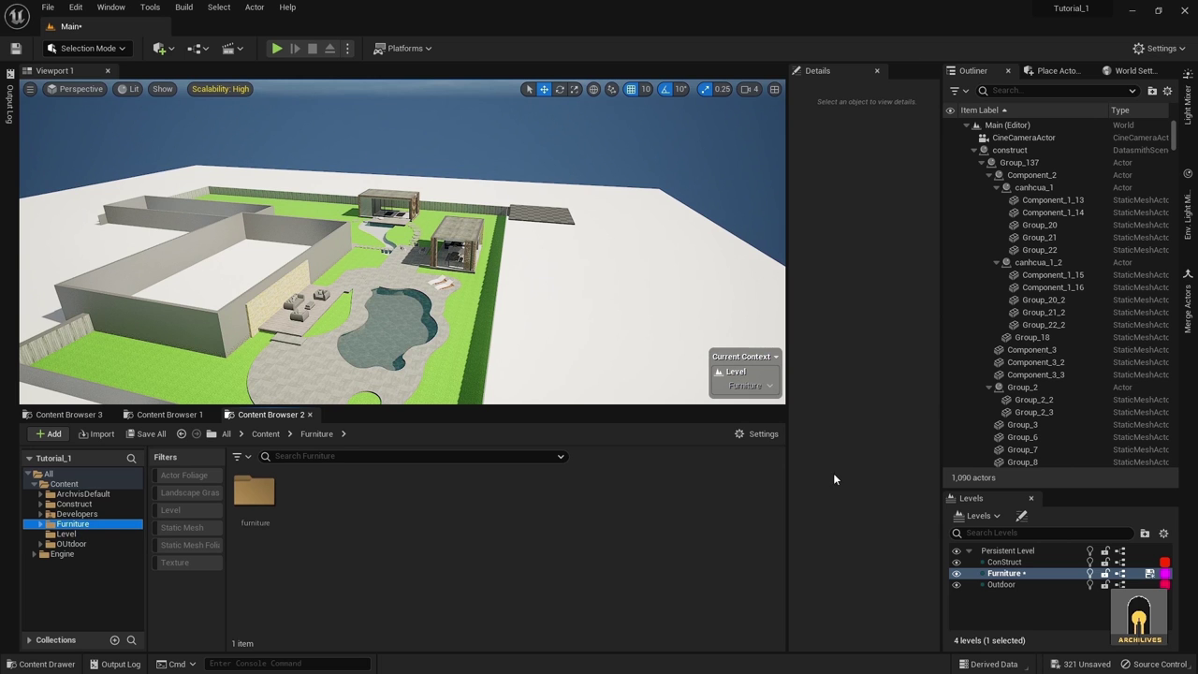
left_click(1149, 573)
- Inspect the imported furniture around the pool and show the level assets in the Level folder
right_click_drag(402, 243, 360, 242)
key("w")
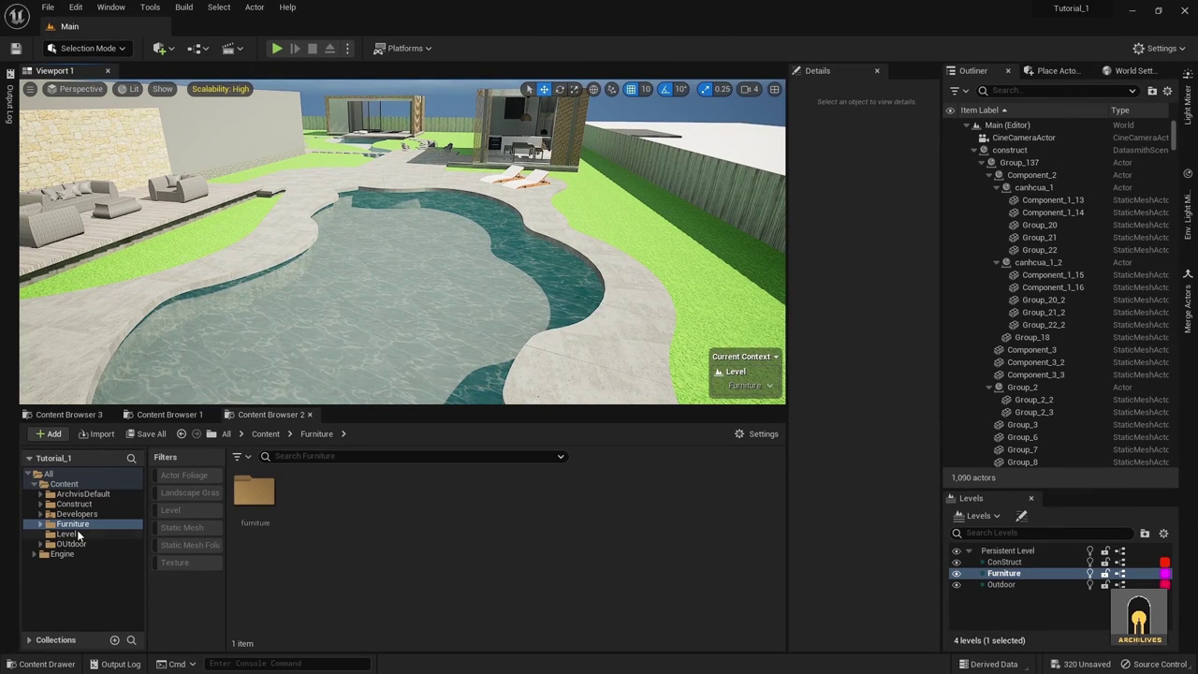
left_click(131, 535)
right_click_drag(688, 332, 645, 311)
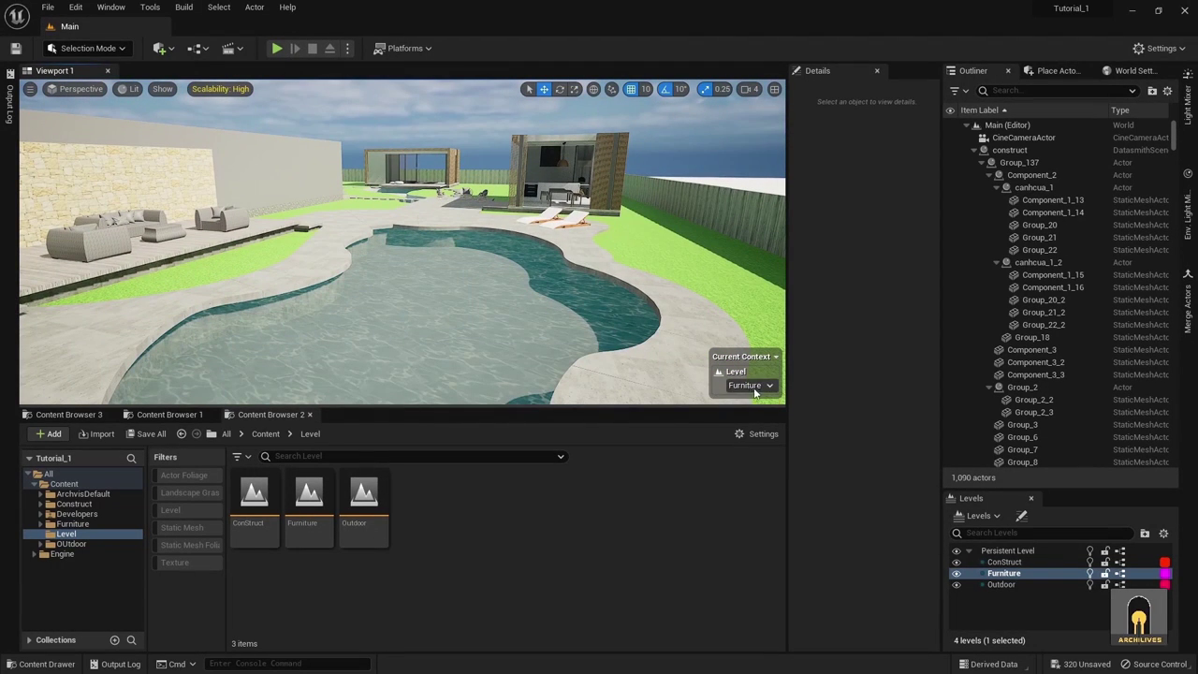
- Hide the ConStruct level to examine the furniture without the buildings, and show it again
left_click(992, 561)
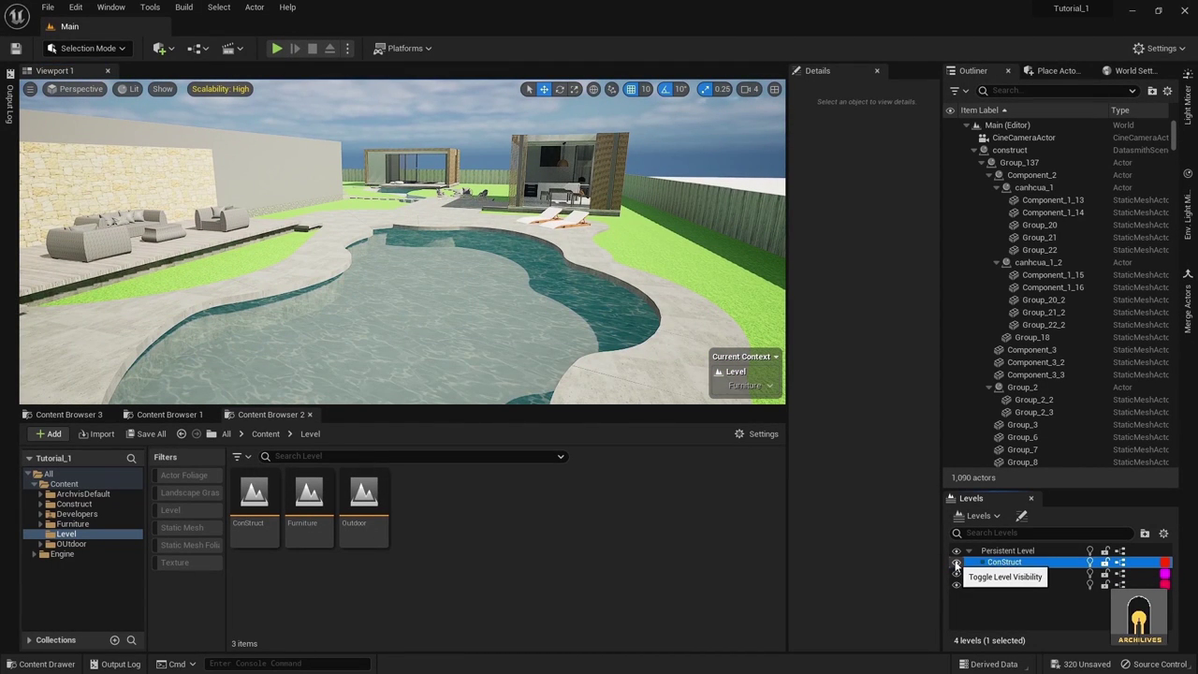
left_click(956, 562)
right_click_drag(776, 334, 777, 334)
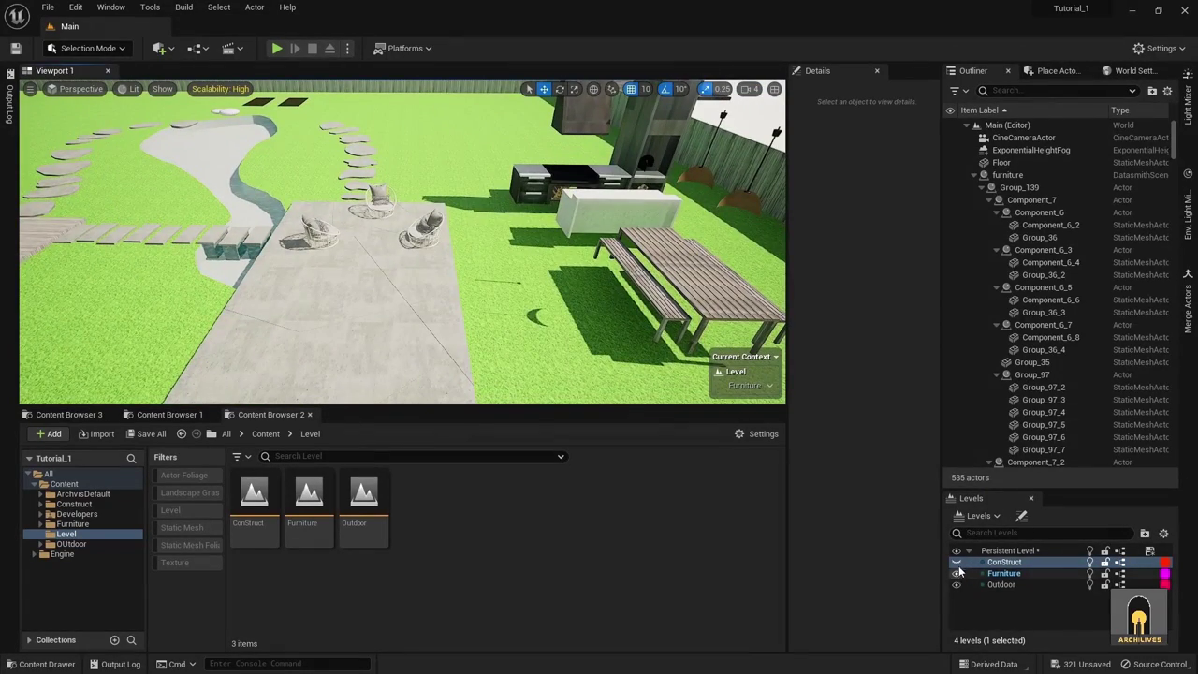
left_click(956, 562)
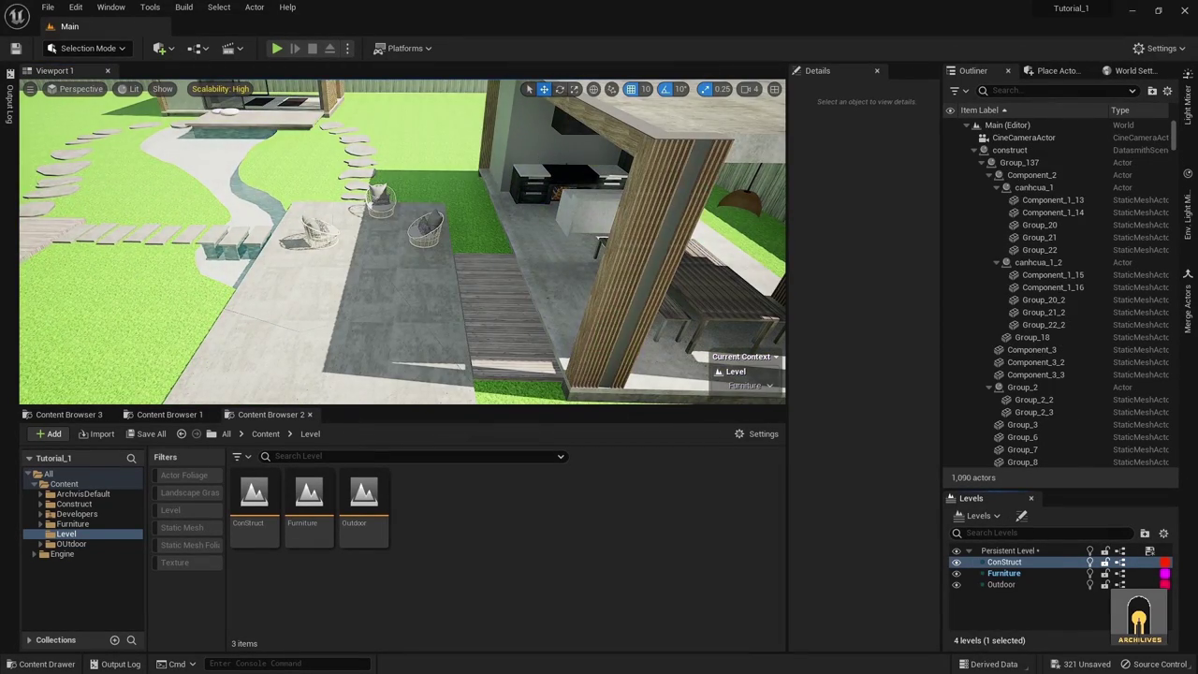
right_click_drag(573, 267, 530, 224)
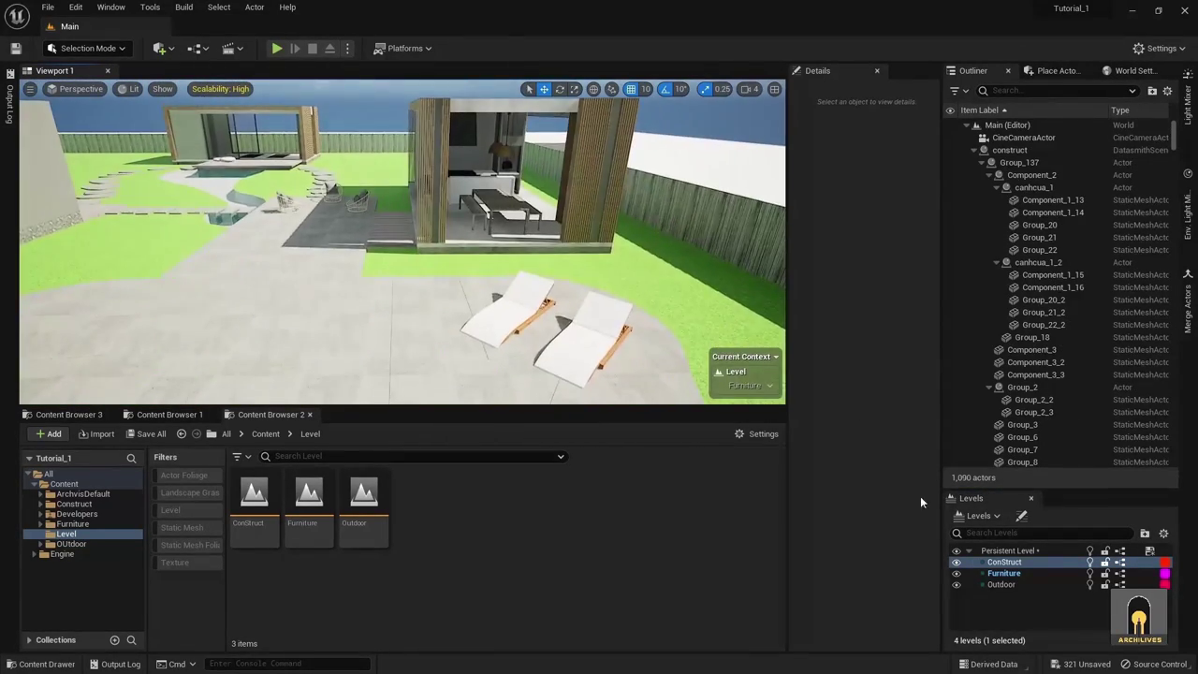
- Toggle the visibility of the ConStruct, Furniture and Outdoor levels, leaving all three hidden
left_click(956, 563)
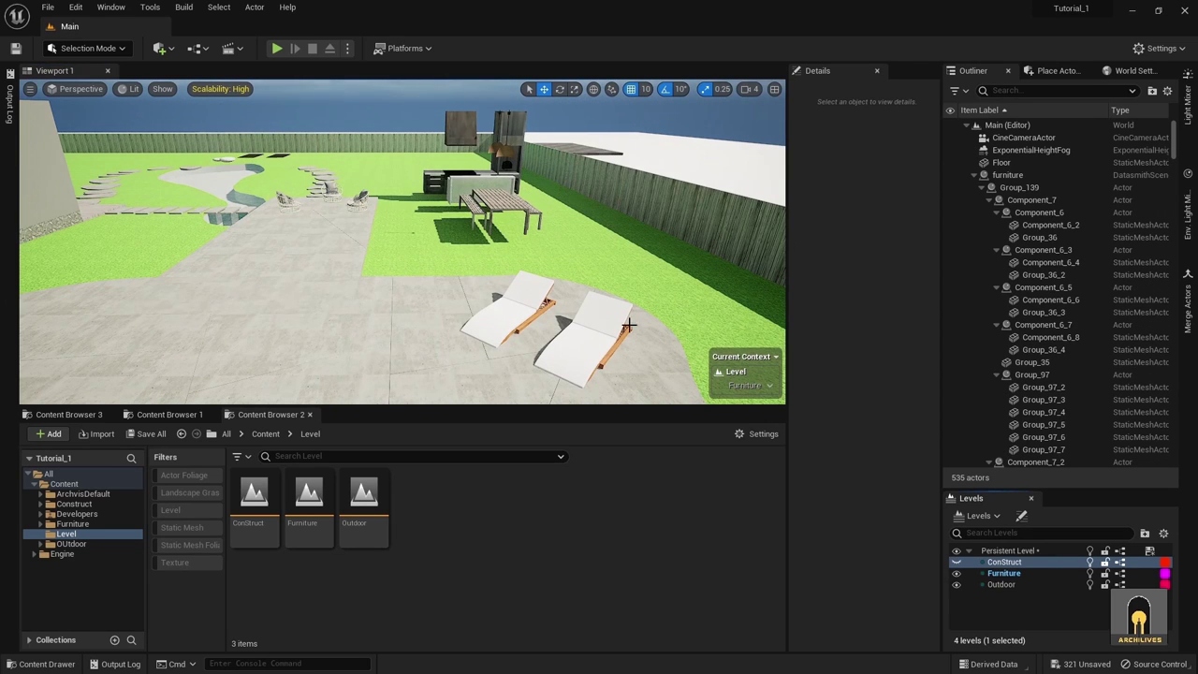
left_click(957, 572)
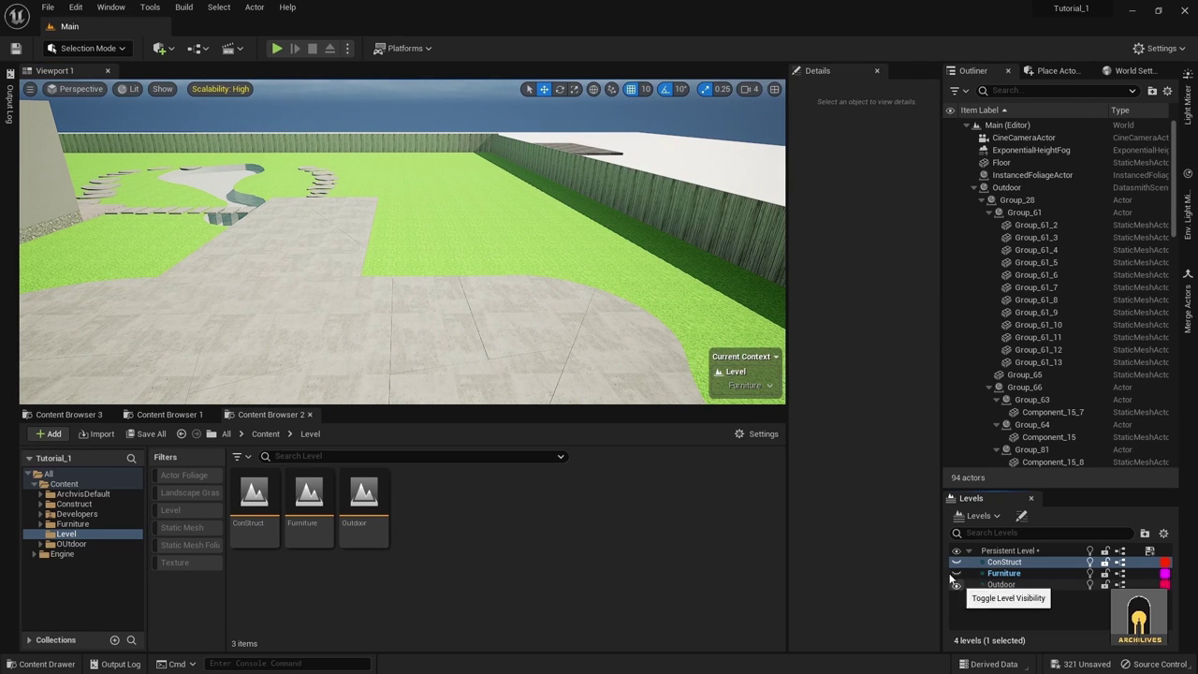
left_click(955, 584)
left_click(956, 561)
left_click(957, 573)
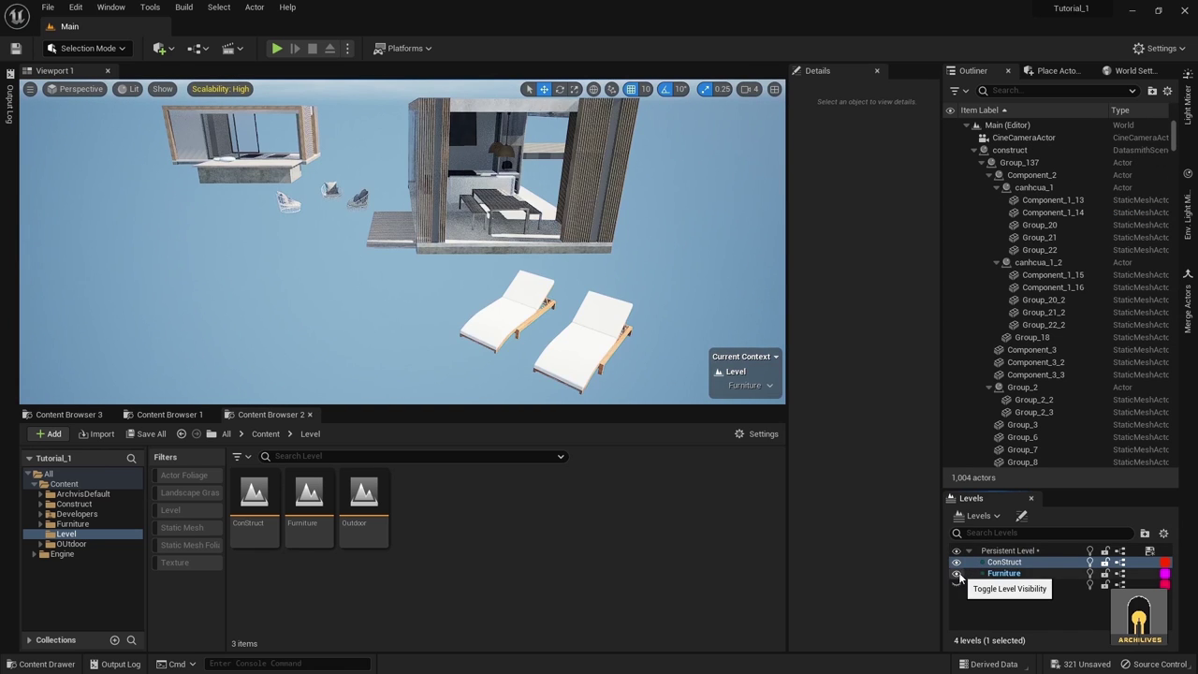
left_click(956, 572)
left_click(956, 573)
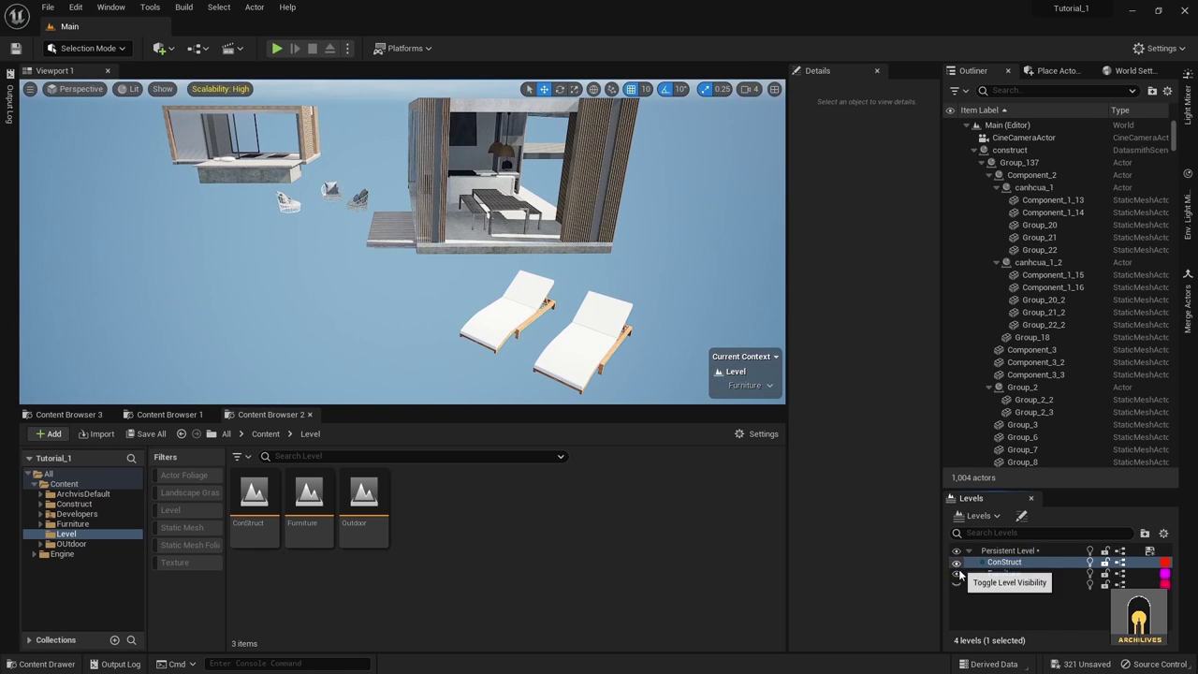
left_click(957, 562)
left_click(956, 573)
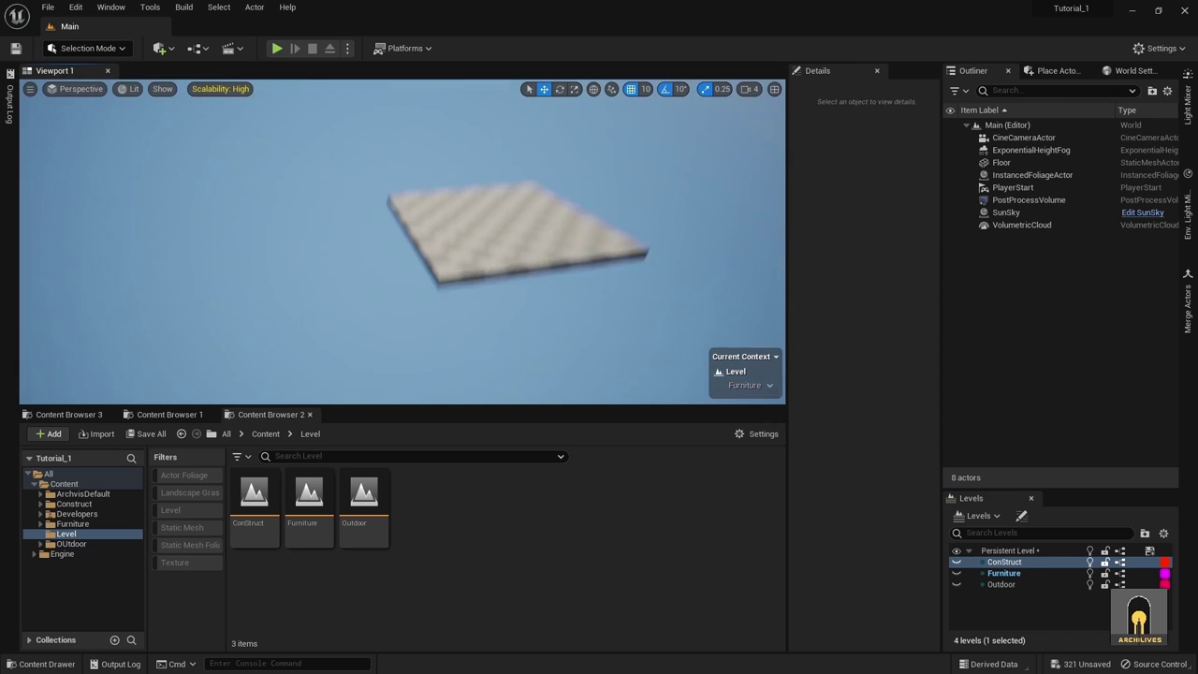
- Delete the default Floor mesh from the persistent level
left_click(571, 269)
key("Delete")
right_click_drag(559, 273, 559, 309)
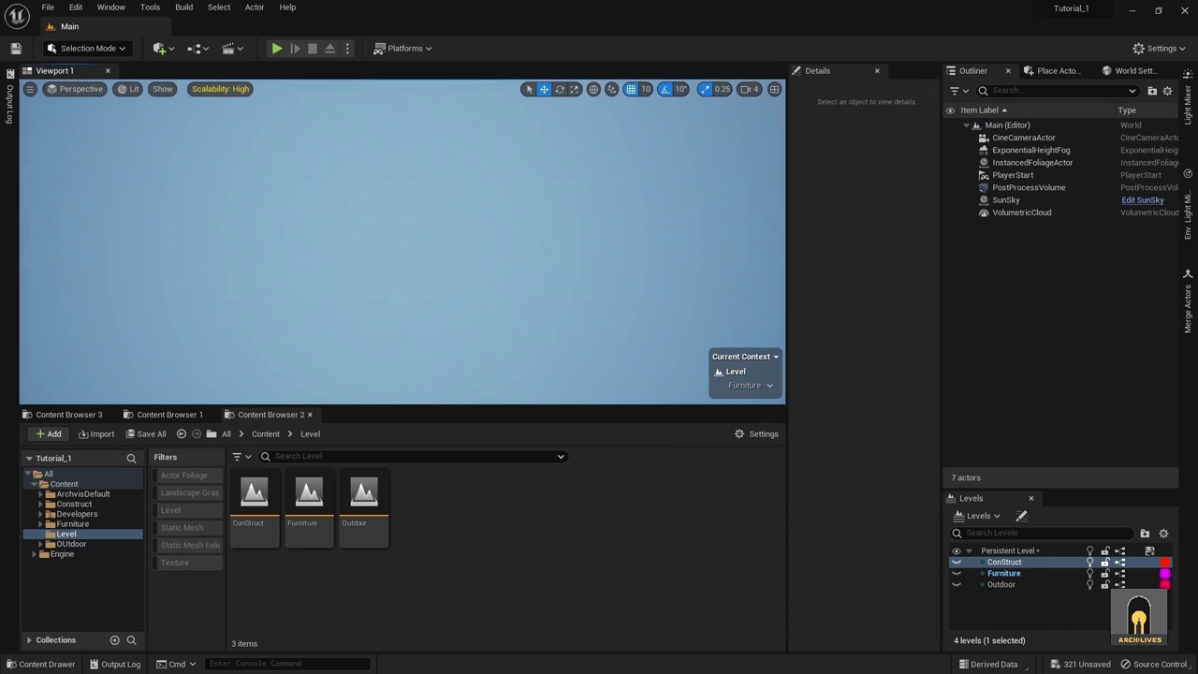
- Show the ConStruct, Furniture and Outdoor levels again and enlarge the viewport's height
left_click(956, 573)
left_click(957, 584)
right_click_drag(562, 280, 459, 243)
right_click_drag(618, 272, 646, 430)
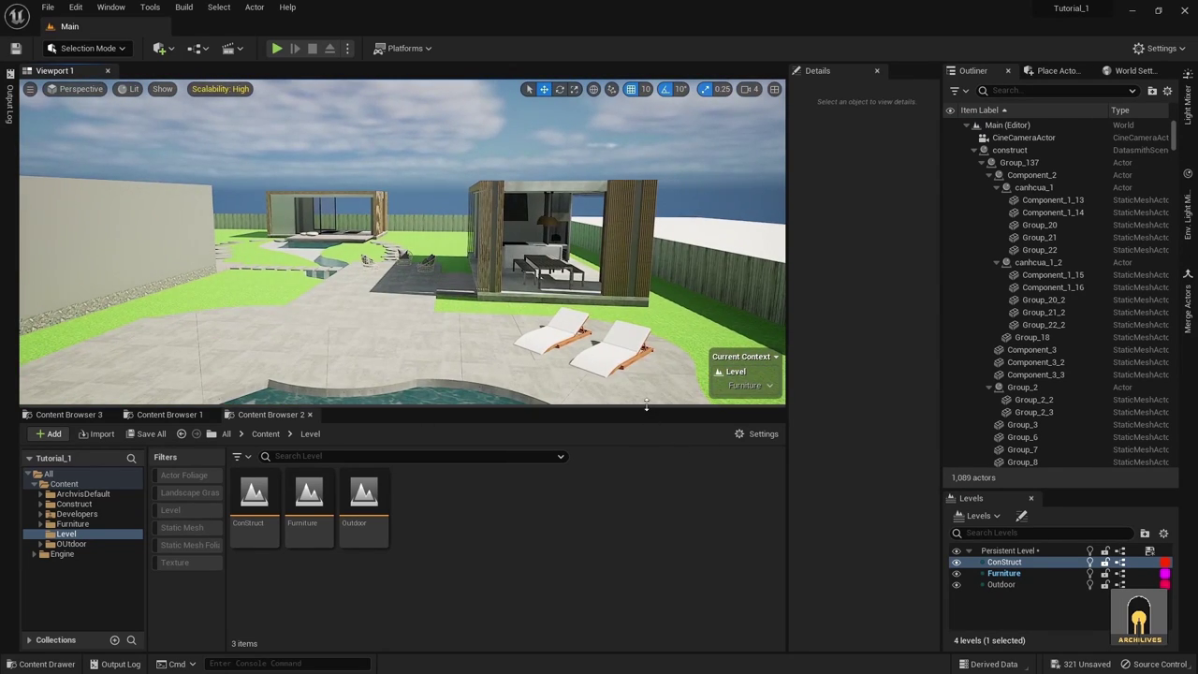
left_click_drag(646, 405, 646, 473)
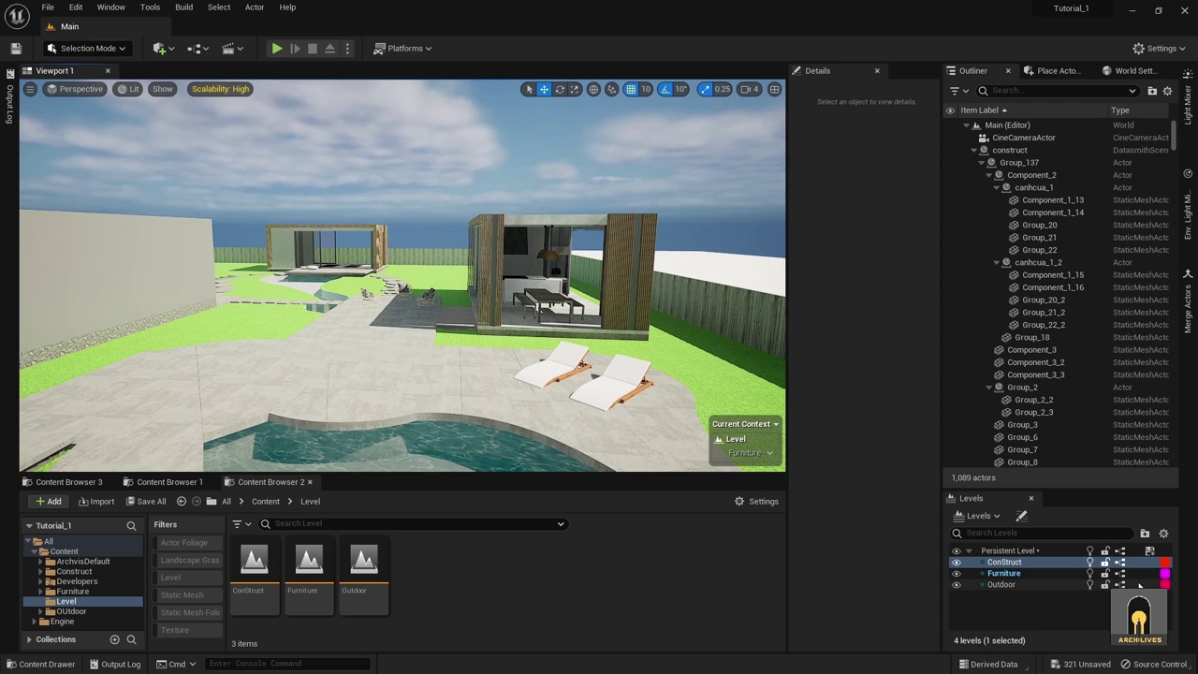
left_click(48, 7)
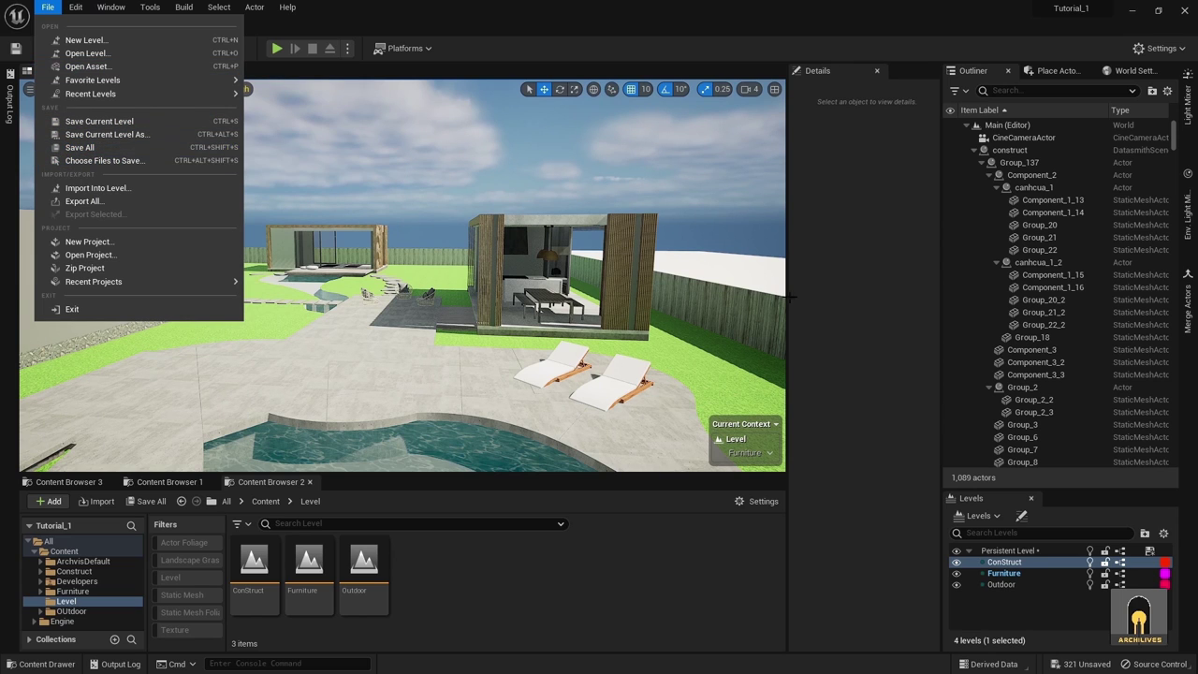
left_click(836, 589)
left_click(1083, 666)
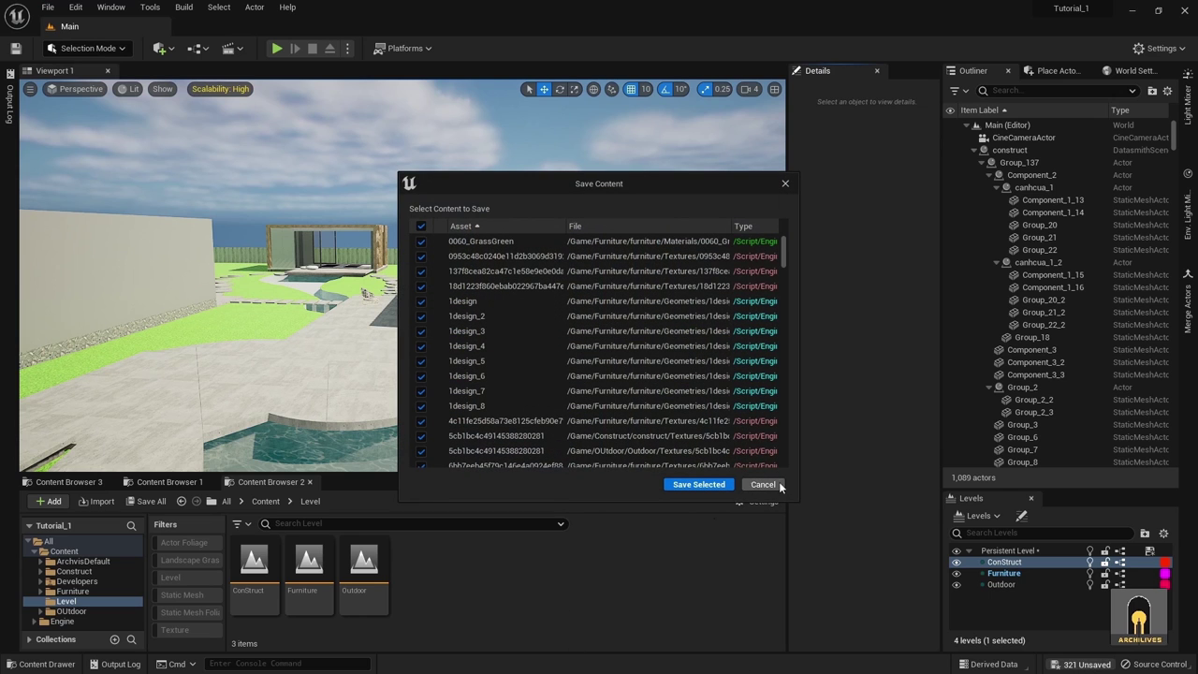
left_click(762, 484)
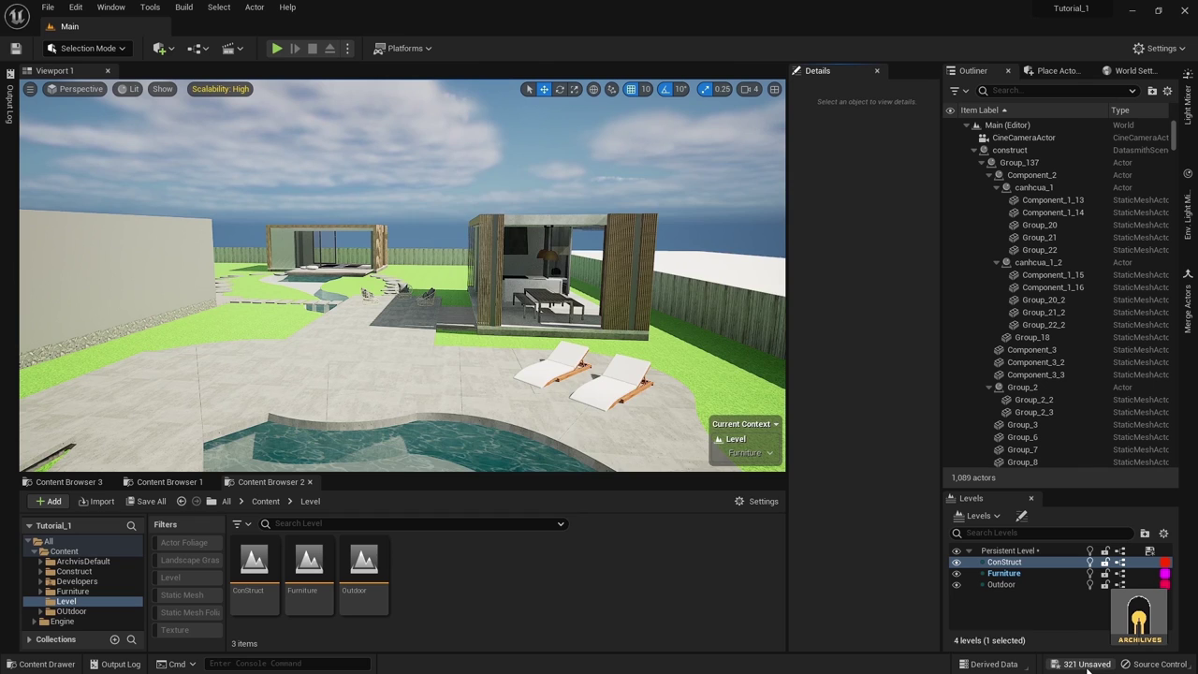
- Save all unsaved assets and levels in the project
left_click(1096, 664)
left_click(698, 485)
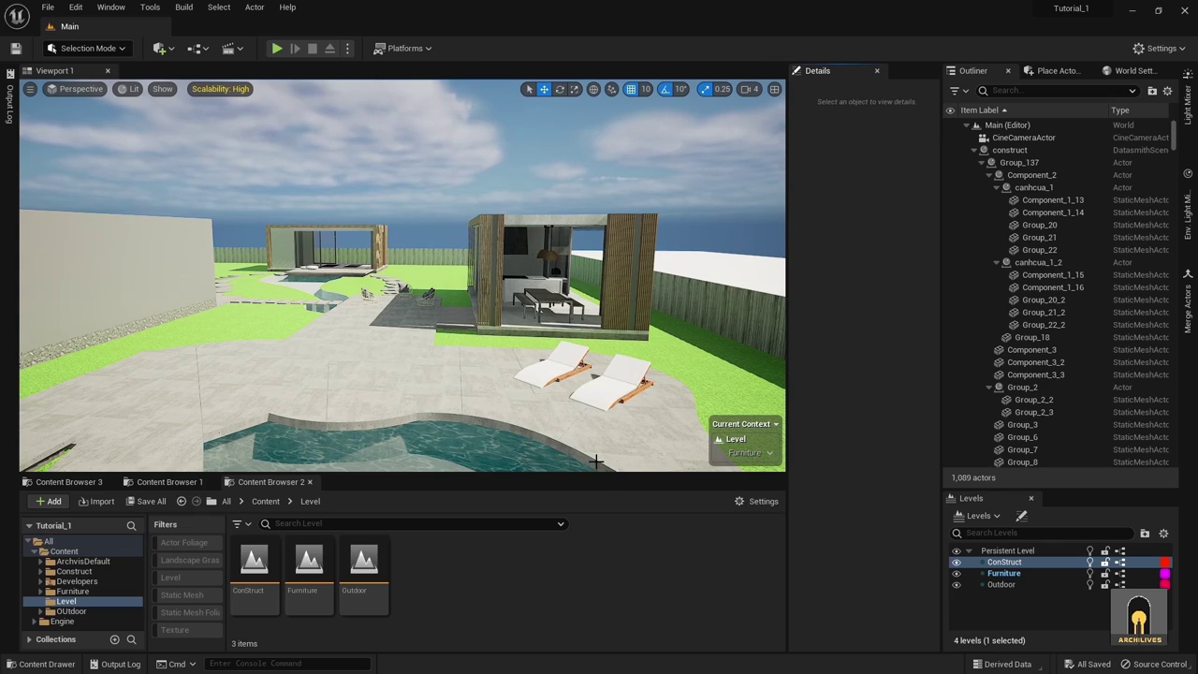
- Inspect the complete scene in the viewport, from the pool terrace to the outdoor chairs and kitchen
right_click_drag(587, 457, 796, 496)
right_click_drag(403, 276, 376, 254)
left_click_drag(535, 305, 533, 290)
right_click_drag(533, 290, 517, 359)
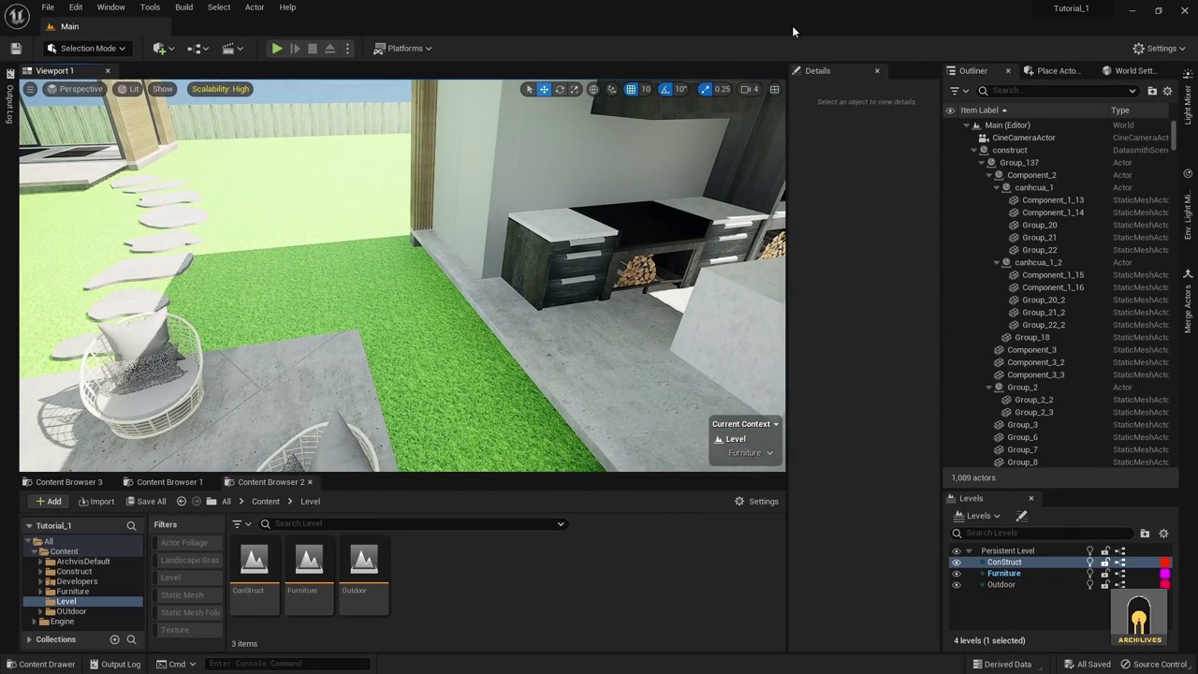
- Open Quixel Bridge and bring up its account options
left_click(152, 49)
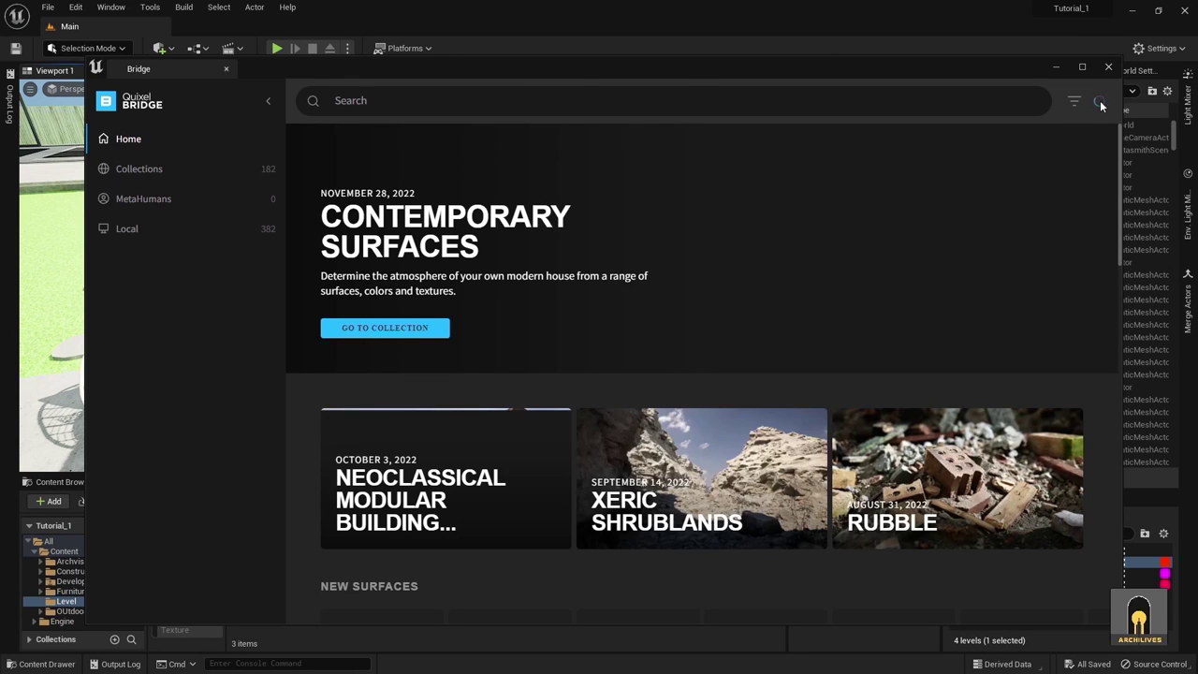
left_click(1099, 101)
left_click(1100, 102)
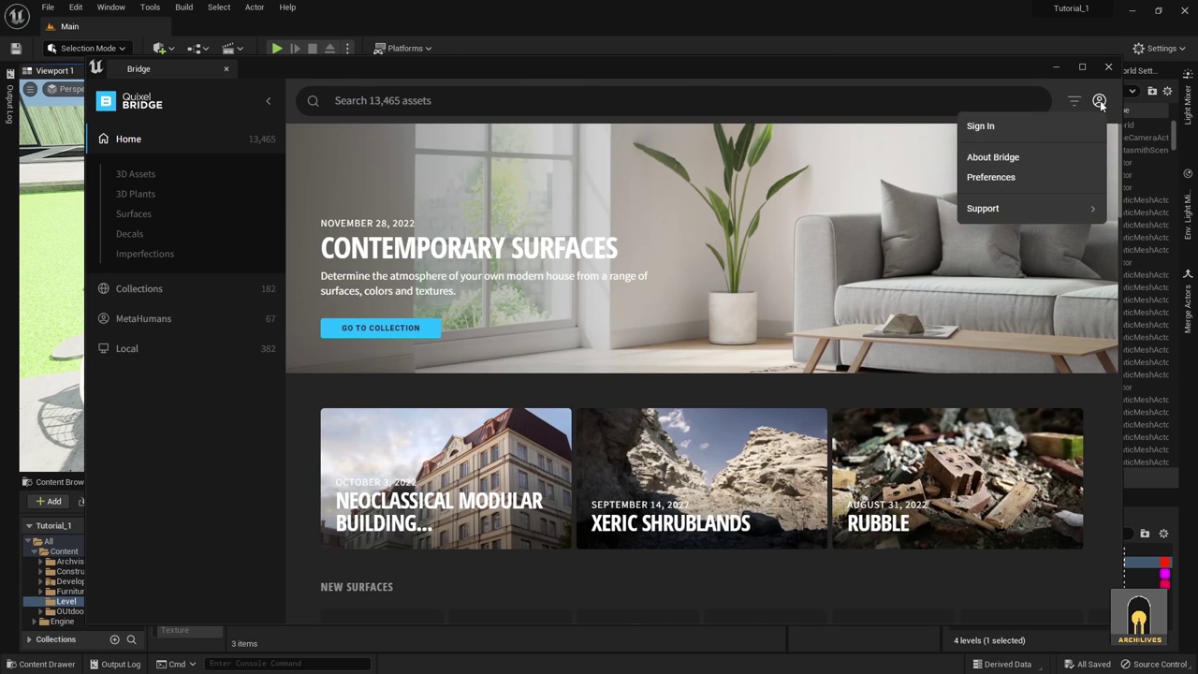
left_click(1100, 104)
left_click(1099, 103)
left_click(1099, 103)
left_click(1100, 103)
left_click(1100, 103)
left_click(1096, 102)
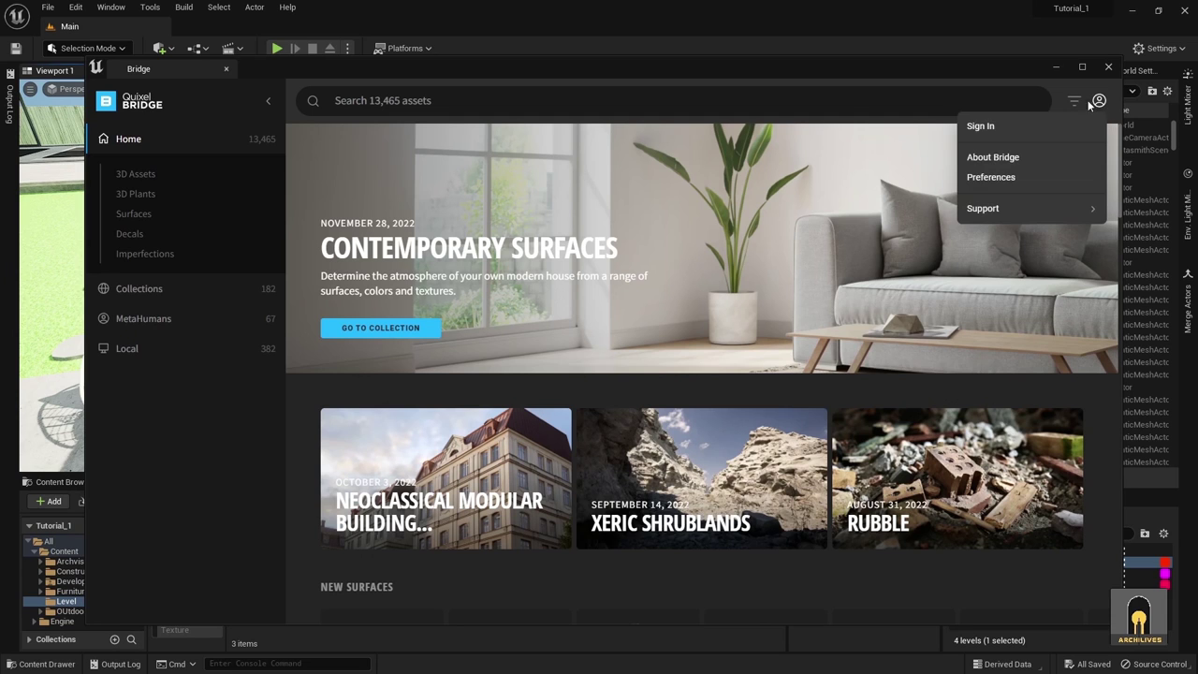
- Open the Bridge sign-in window, look through the available sign-in methods, and close it
left_click(1005, 126)
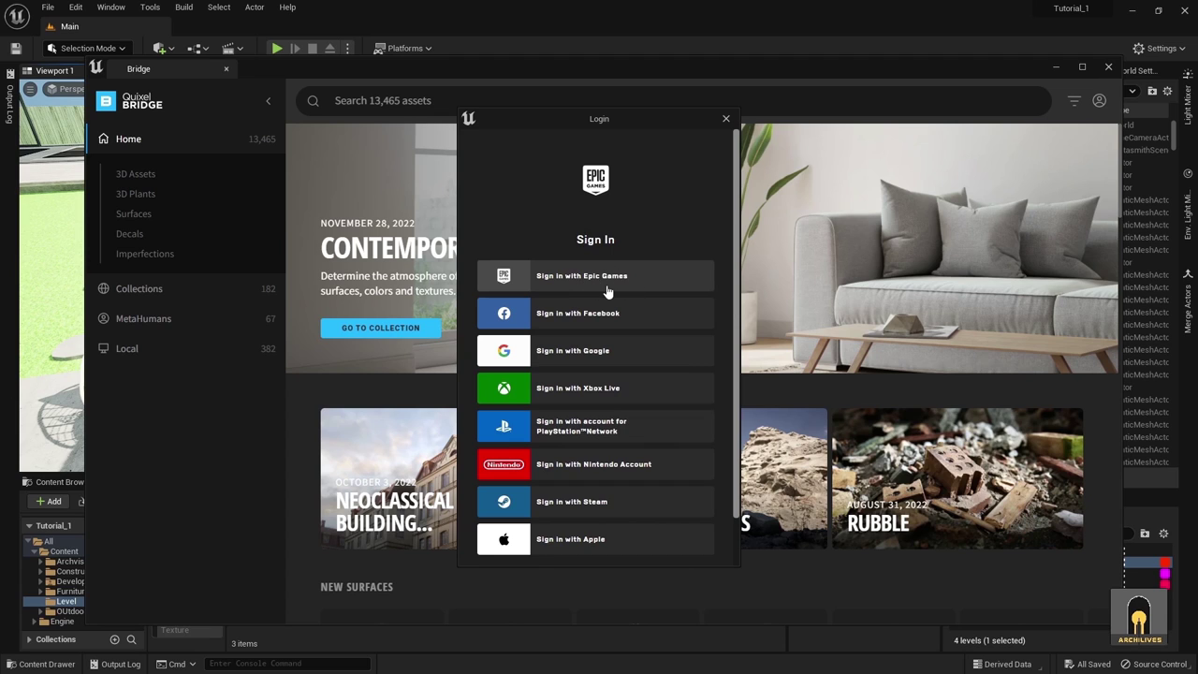
scroll(587, 468, "down", 2)
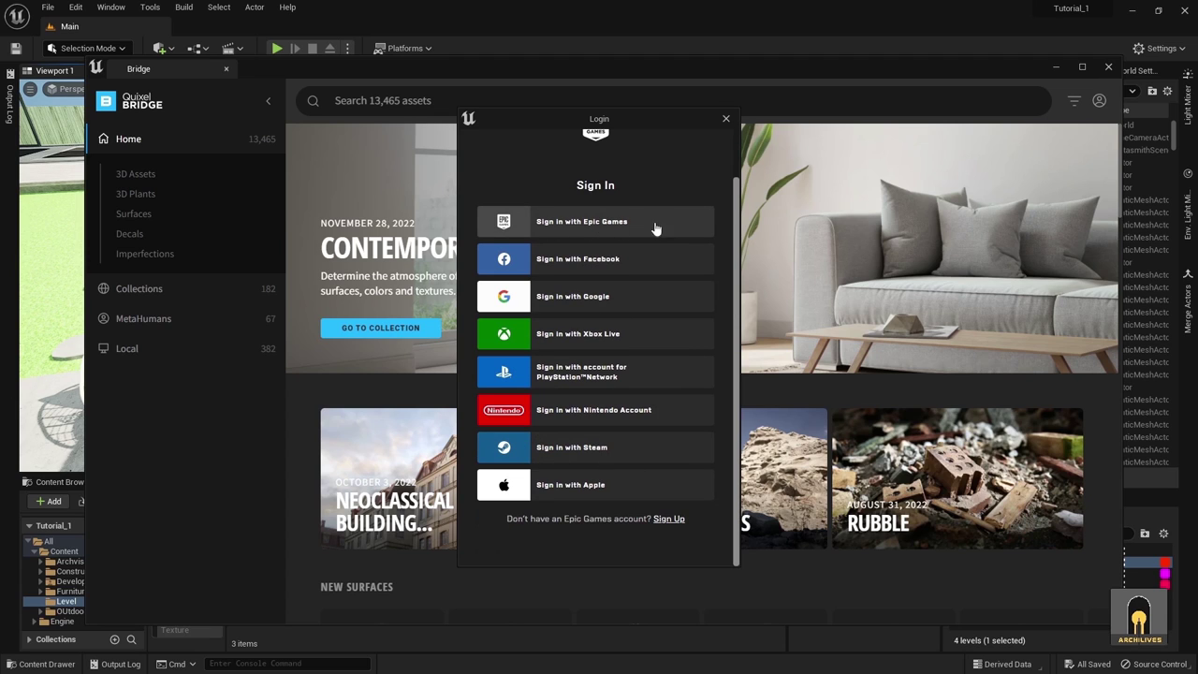
left_click(726, 120)
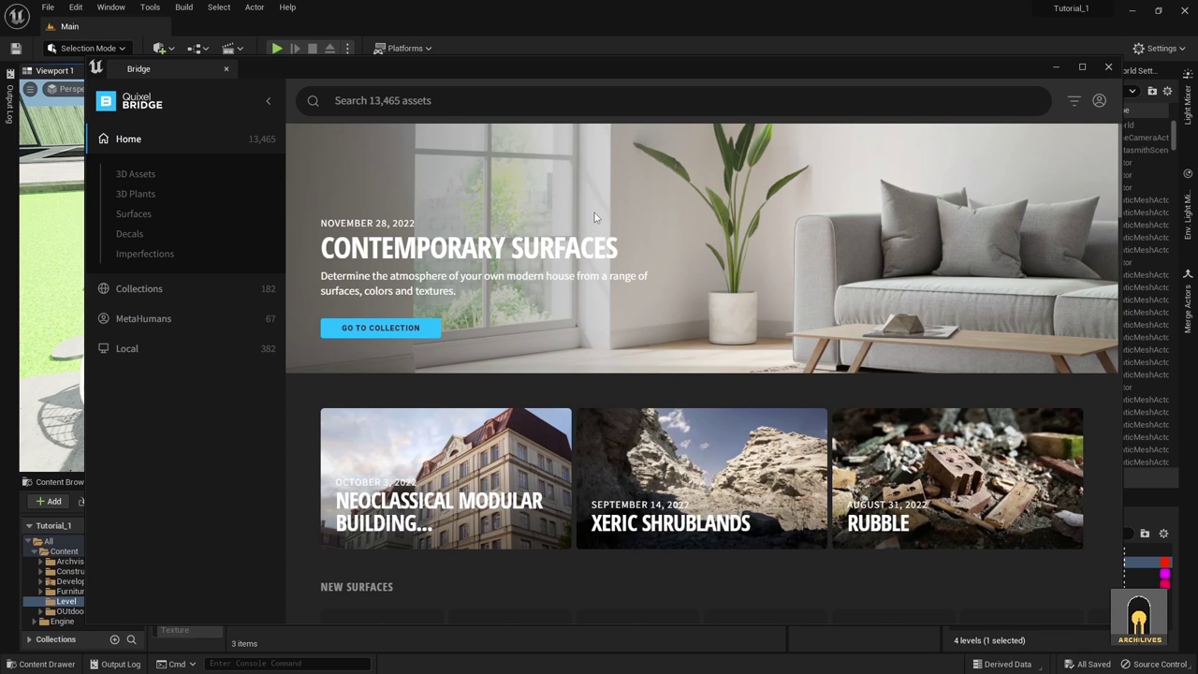
- Open the Bridge sign-in window, choose signing in with Epic Games to view its form, and close the window
left_click(1100, 100)
left_click(1025, 129)
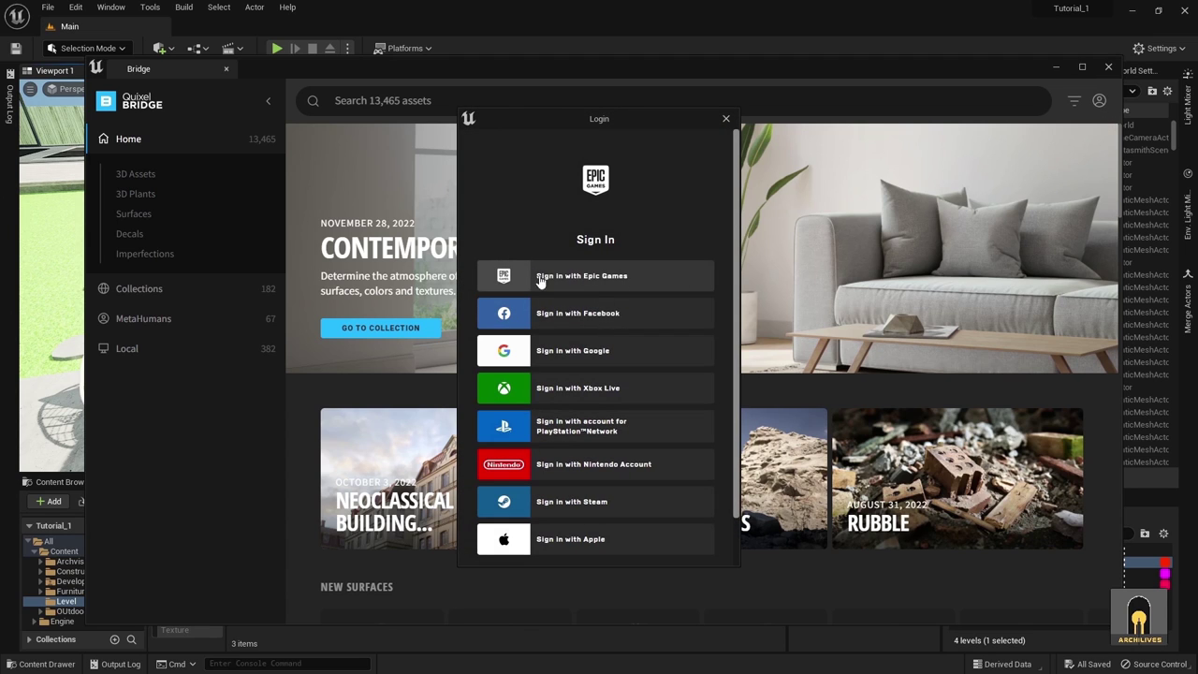
left_click(543, 280)
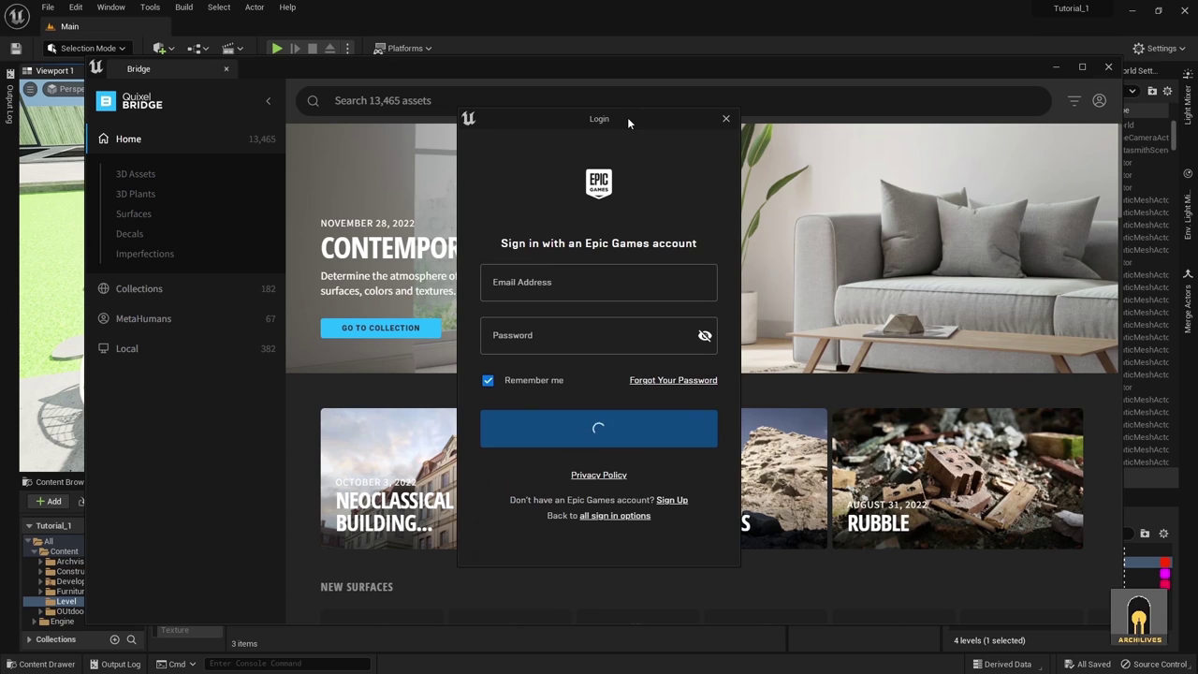
left_click_drag(628, 119, 641, 120)
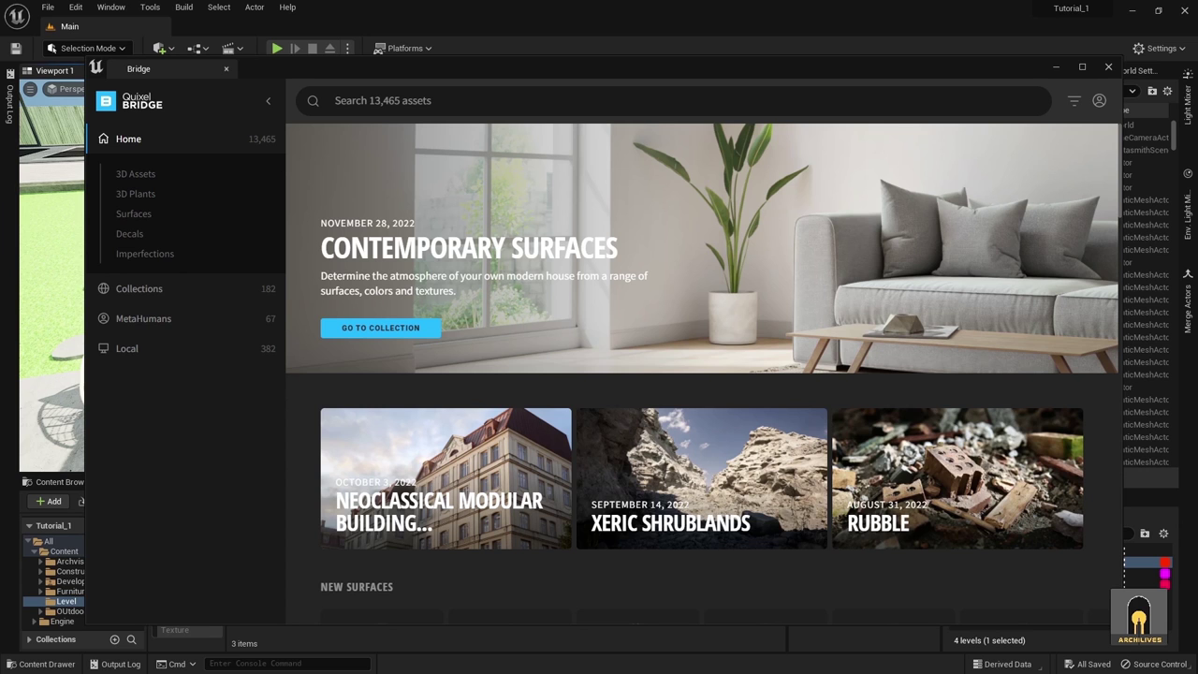
- Browse the Bridge home page through the latest collections, asset types and individual asset thumbnails
scroll(637, 300, "down", 7)
scroll(646, 315, "up", 3)
scroll(647, 318, "up", 2)
scroll(647, 327, "down", 7)
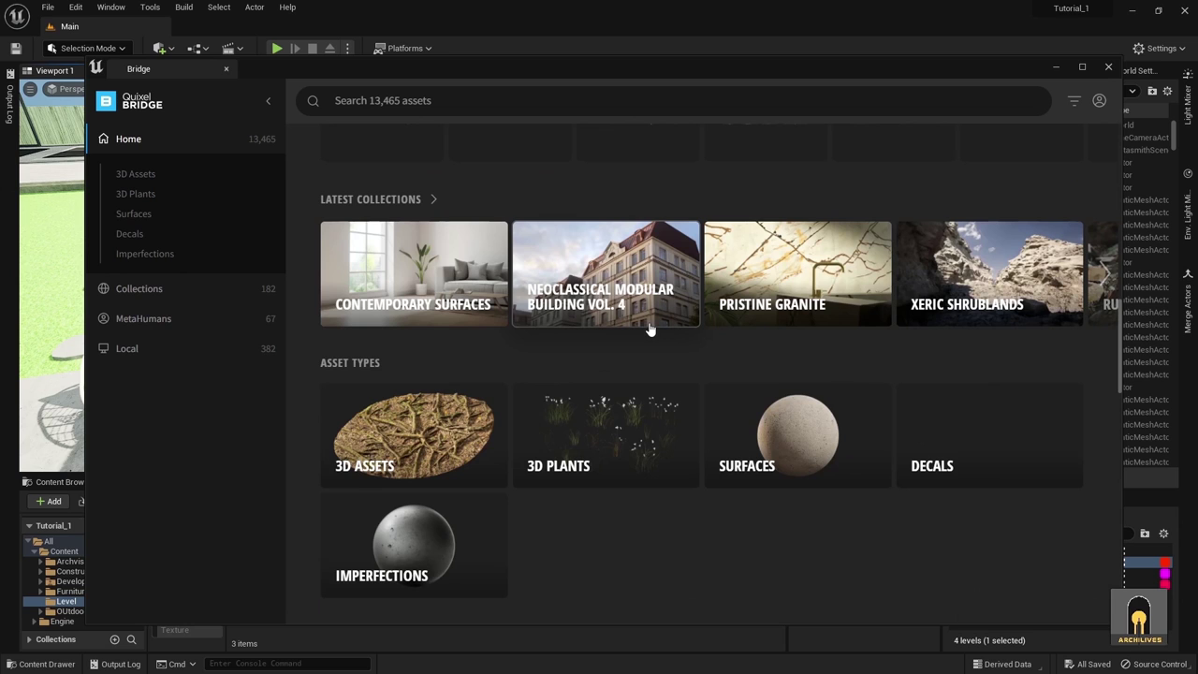
scroll(655, 326, "down", 10)
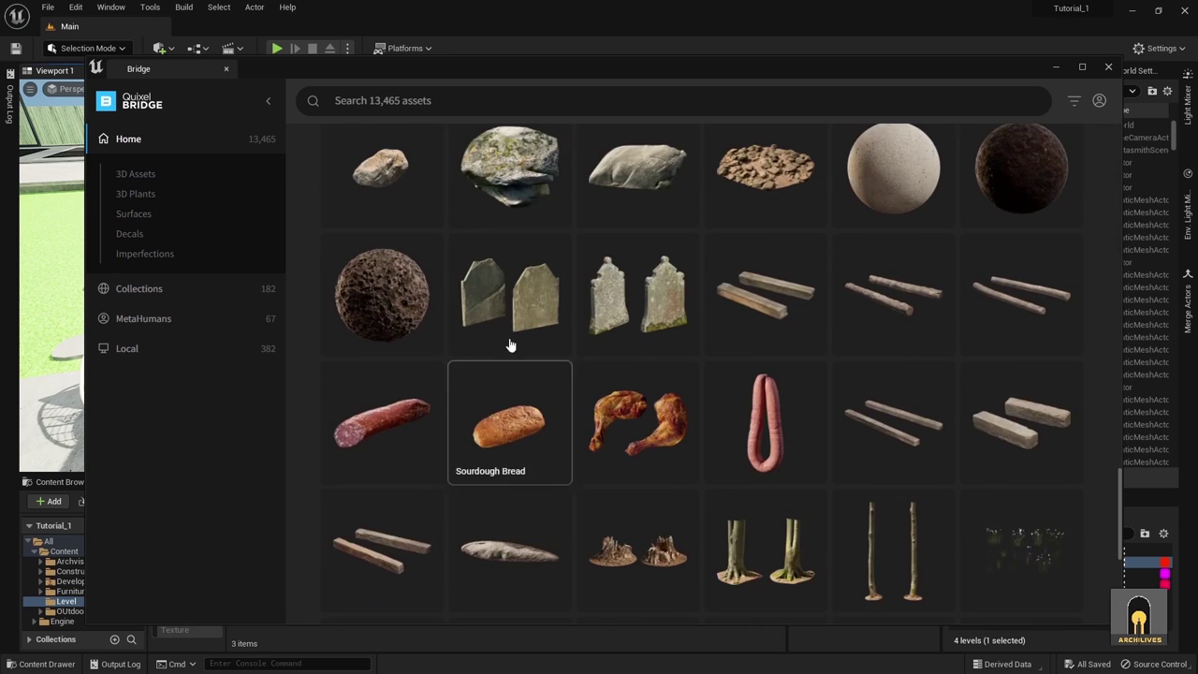
scroll(672, 379, "up", 2)
scroll(672, 379, "down", 1)
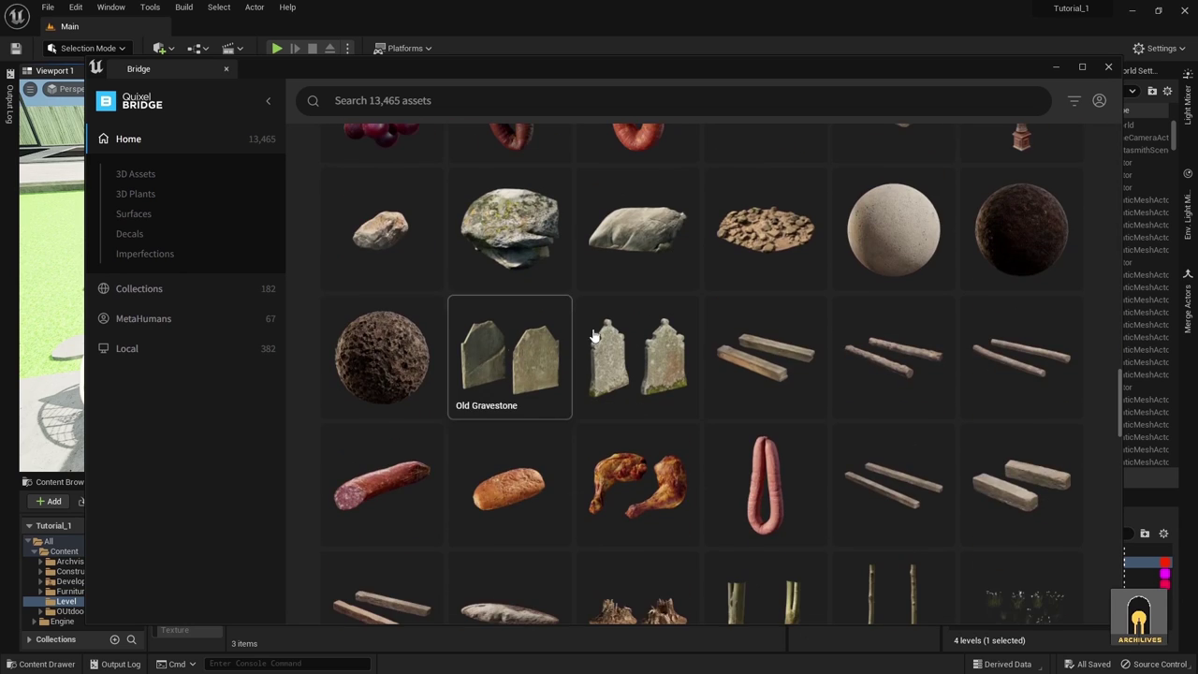
- View the details of the Old Gravestone, Forest Rocky Embankment and Beech Tree Trunk assets
left_click(487, 361)
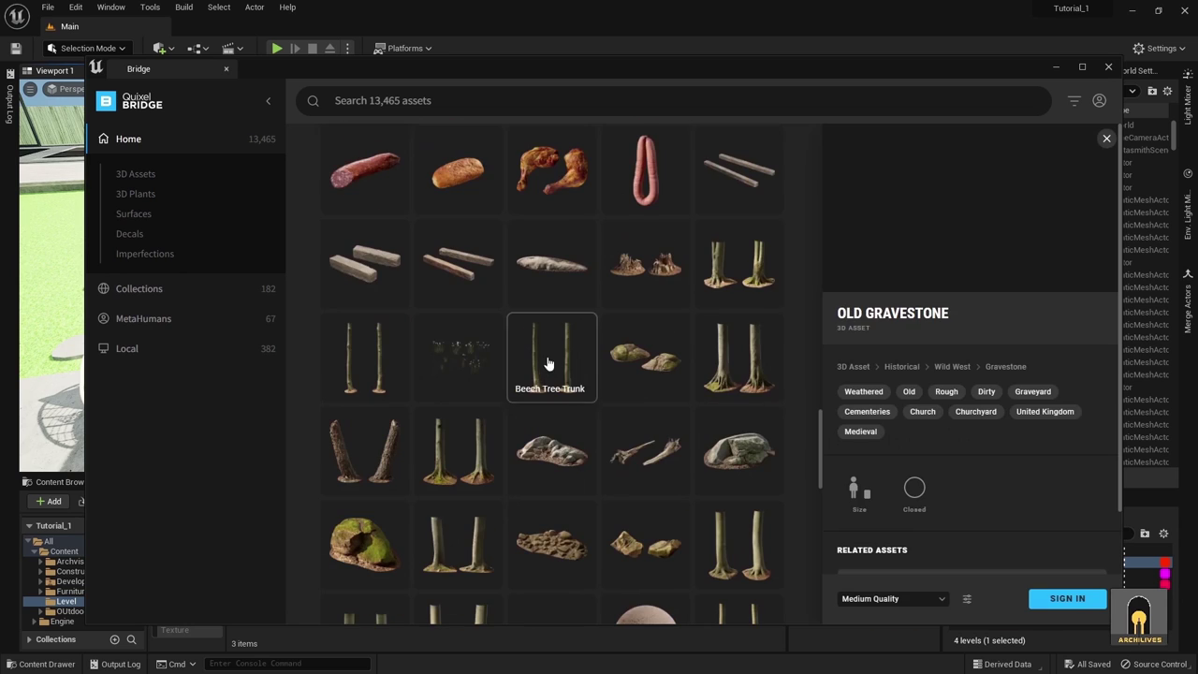
left_click(576, 271)
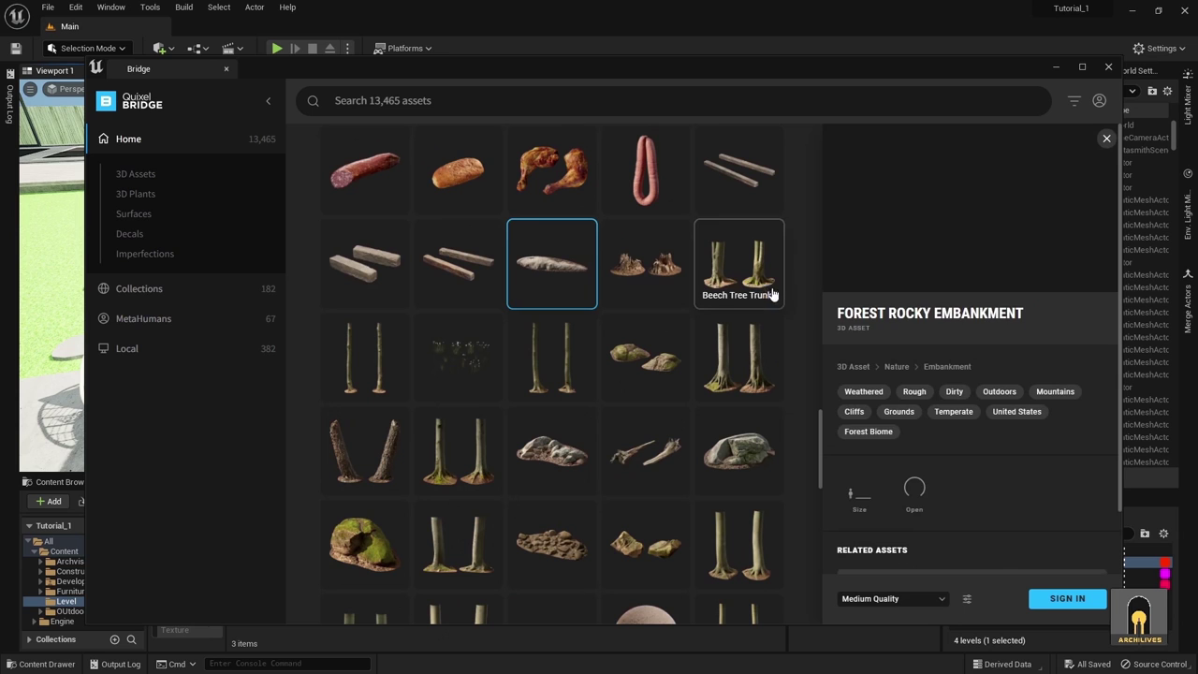
left_click(630, 446)
scroll(721, 433, "down", 1)
- Move the Bridge window aside to look at the lawn in the viewport, and bring the Beech Tree Trunk details into view
left_click_drag(827, 63, 1197, 89)
right_click_drag(416, 270, 464, 292)
key("w")
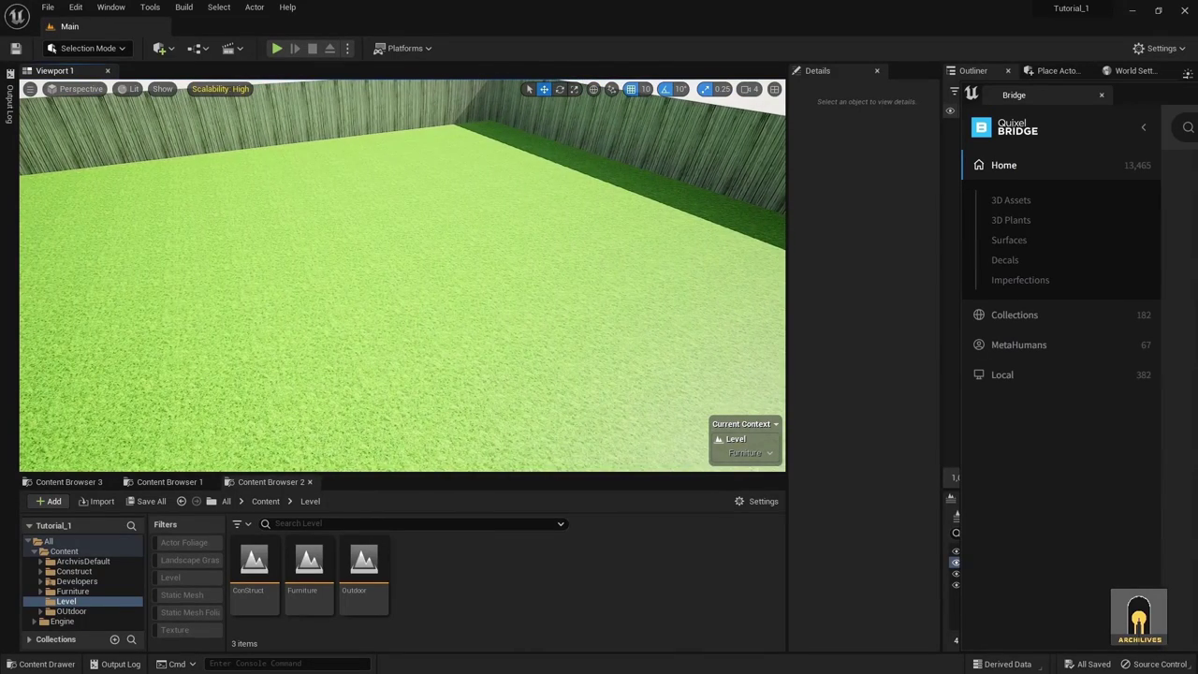
left_click_drag(1197, 92, 1068, 113)
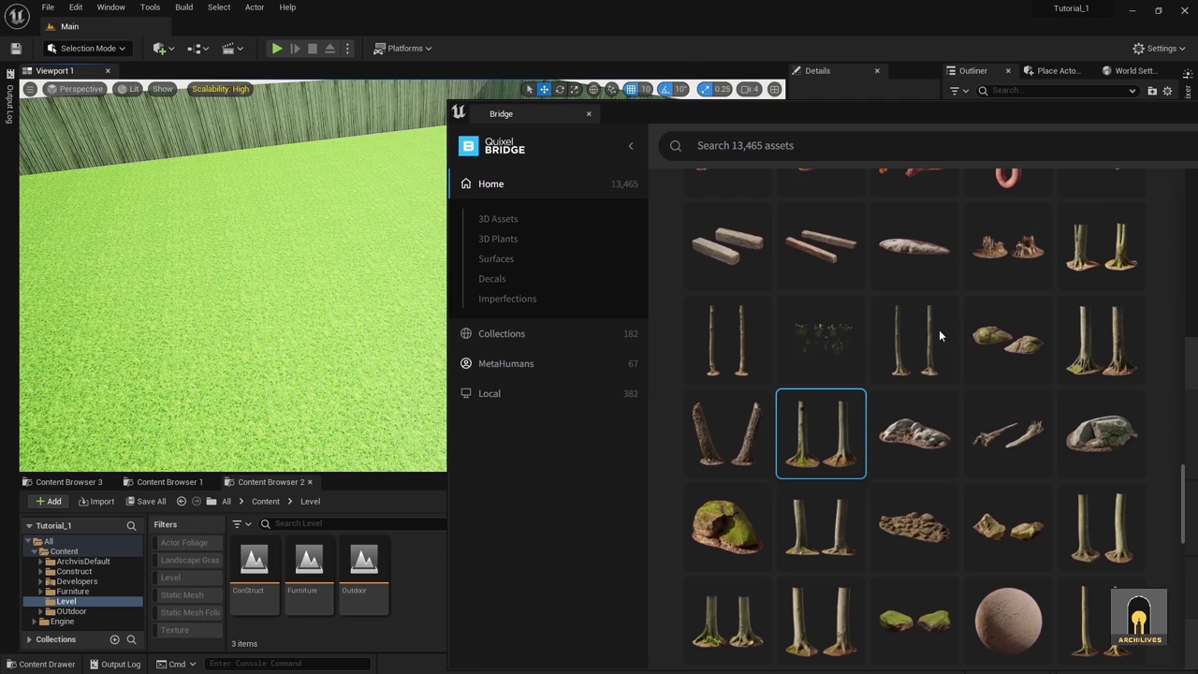
left_click_drag(838, 121, 327, 98)
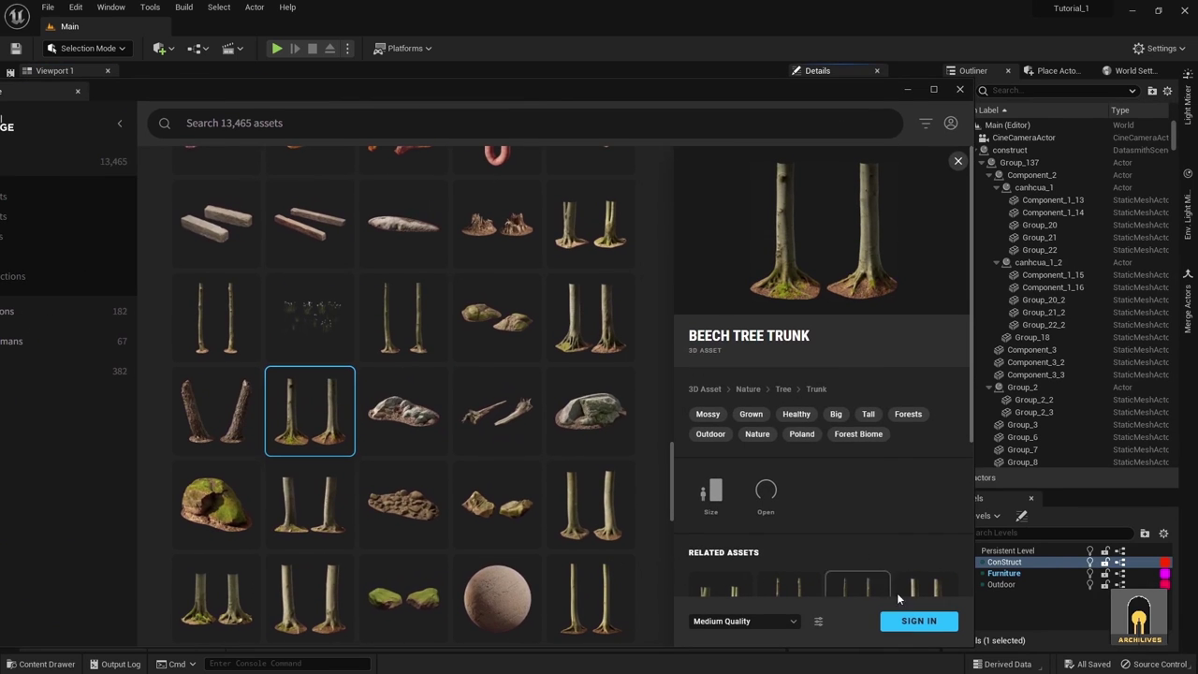
left_click_drag(700, 89, 1046, 86)
- Open the Decals category in Bridge, switch to Surfaces, and browse the available surface materials
left_click(327, 255)
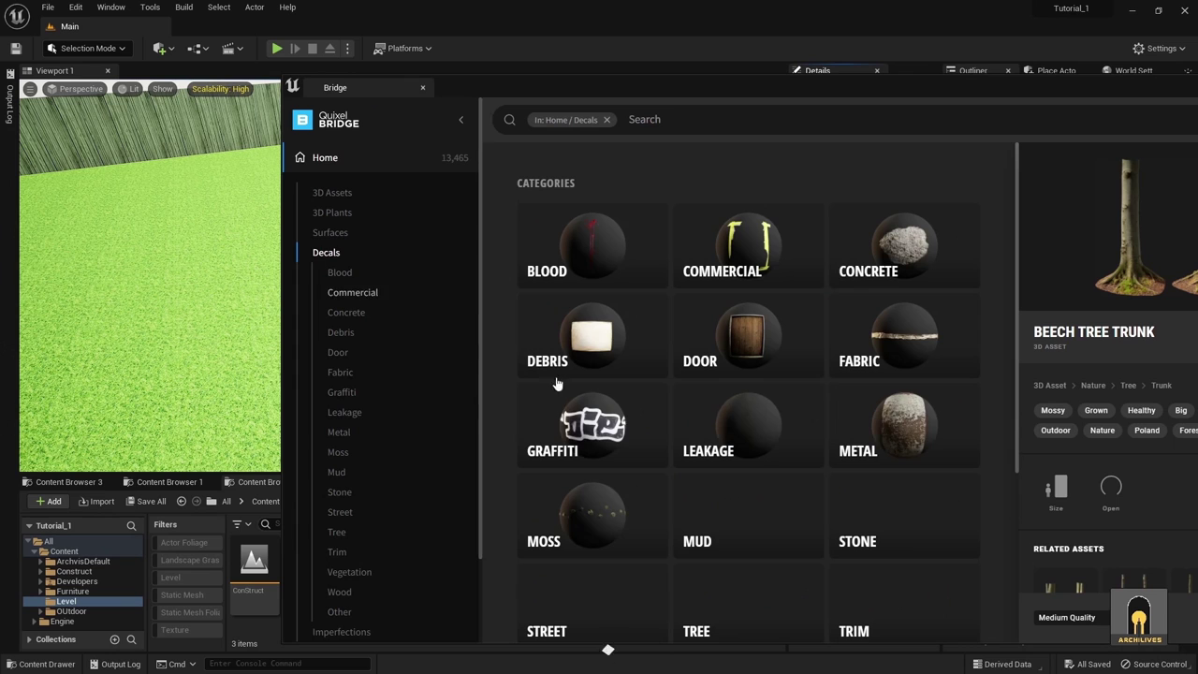
left_click(330, 236)
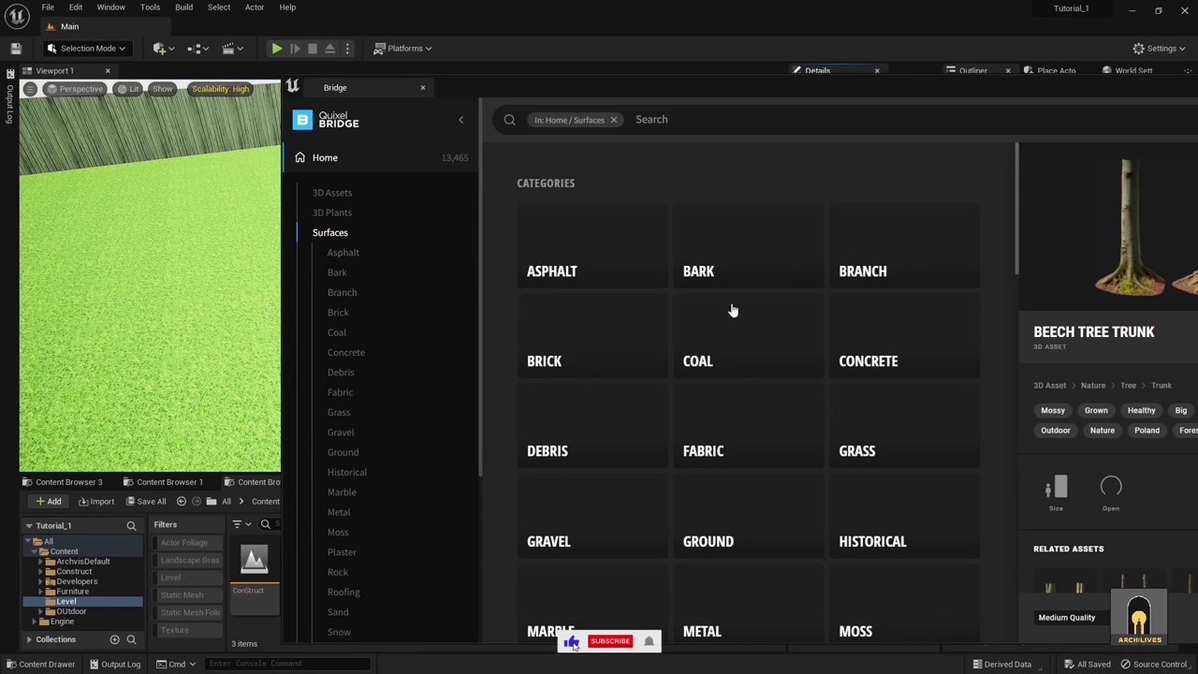
scroll(736, 313, "down", 5)
scroll(767, 376, "up", 2)
scroll(766, 372, "down", 7)
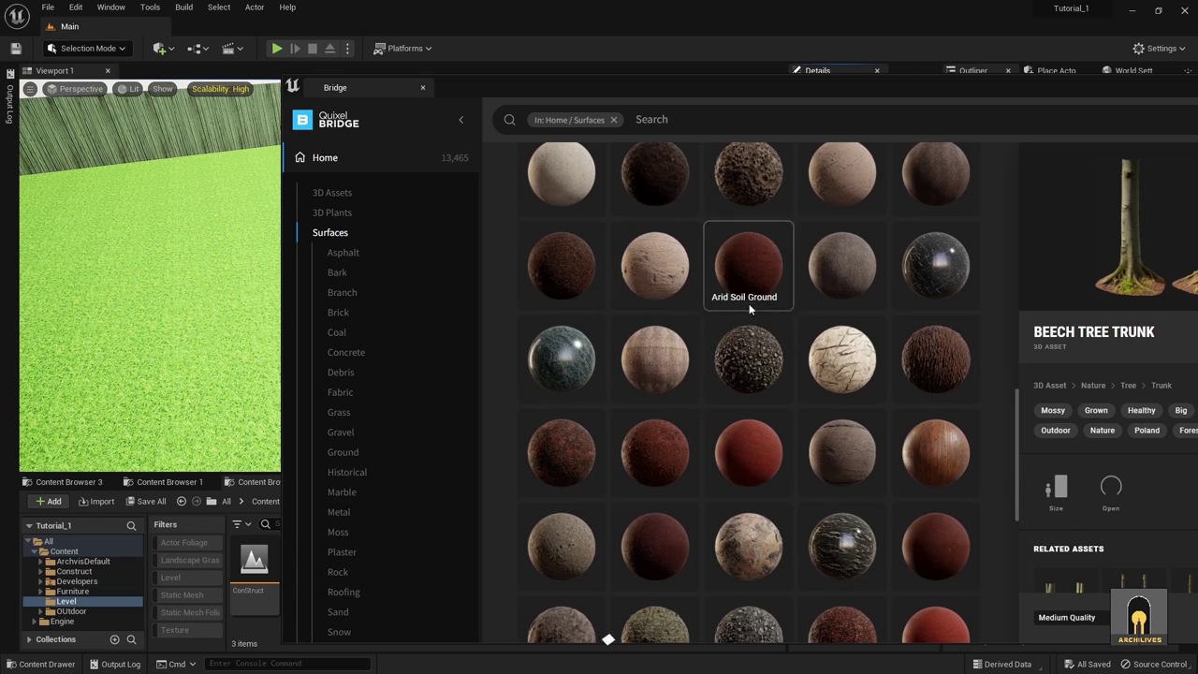
scroll(762, 346, "down", 3)
scroll(336, 226, "down", 5)
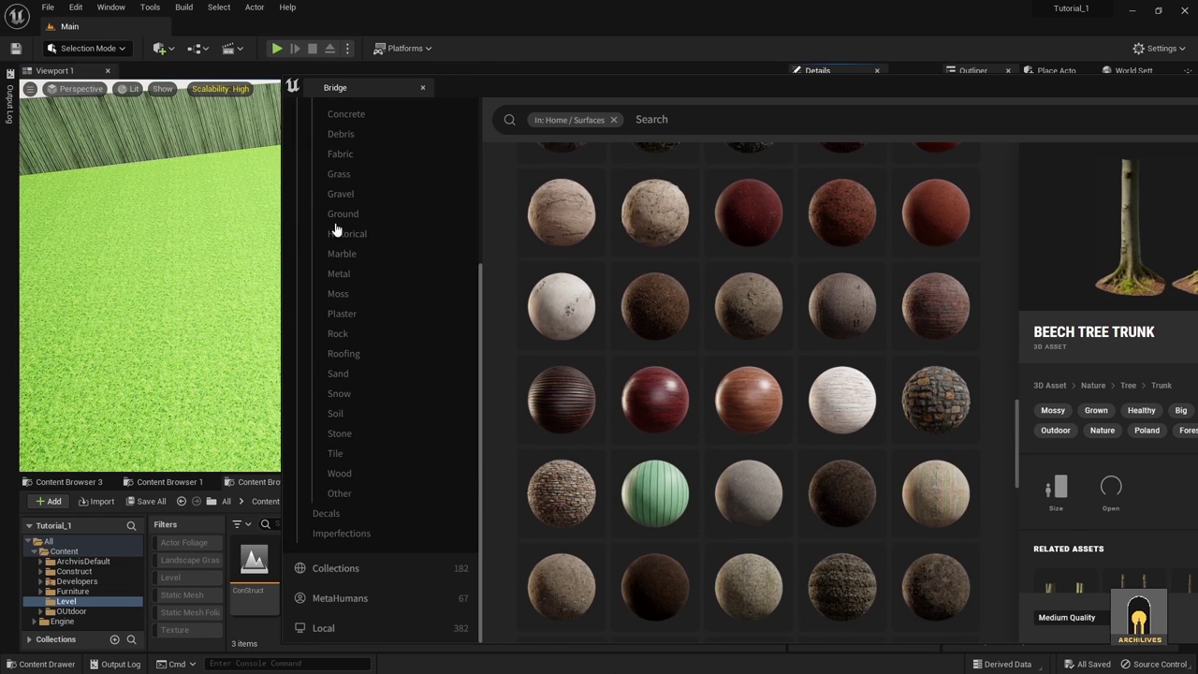
- Open the 3D Assets category in Bridge and browse its subcategories and latest assets
scroll(375, 201, "up", 5)
left_click(337, 193)
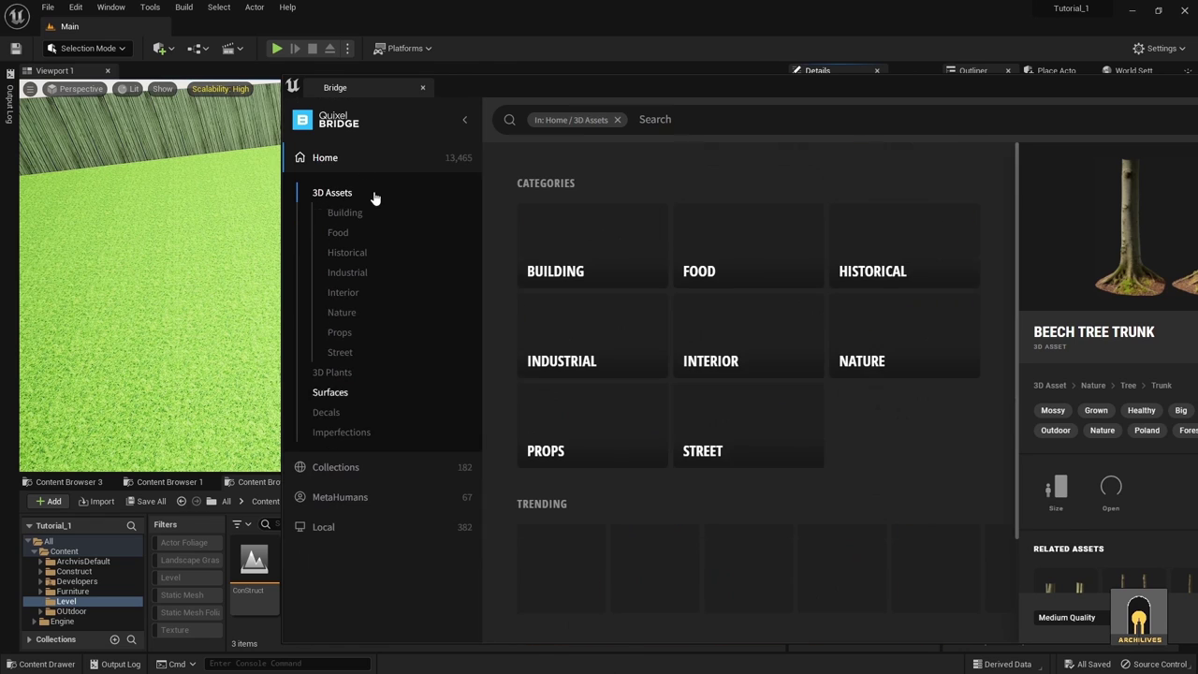
scroll(805, 468, "down", 10)
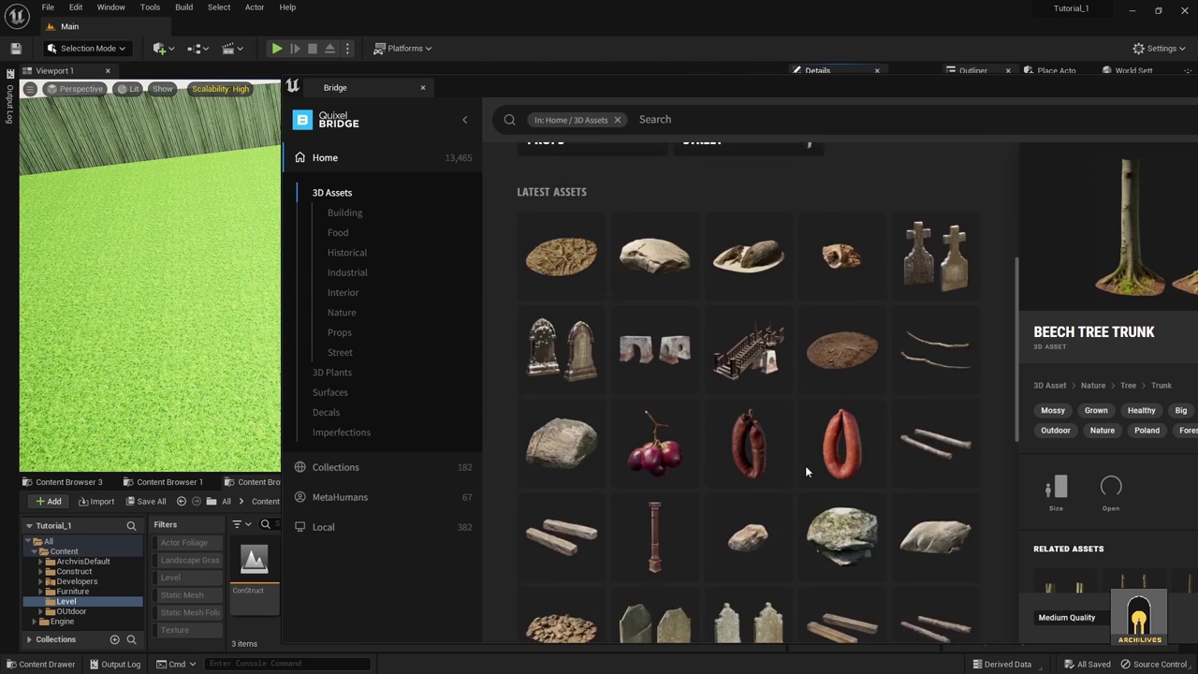
scroll(847, 449, "up", 8)
scroll(833, 435, "down", 10)
scroll(528, 235, "up", 4)
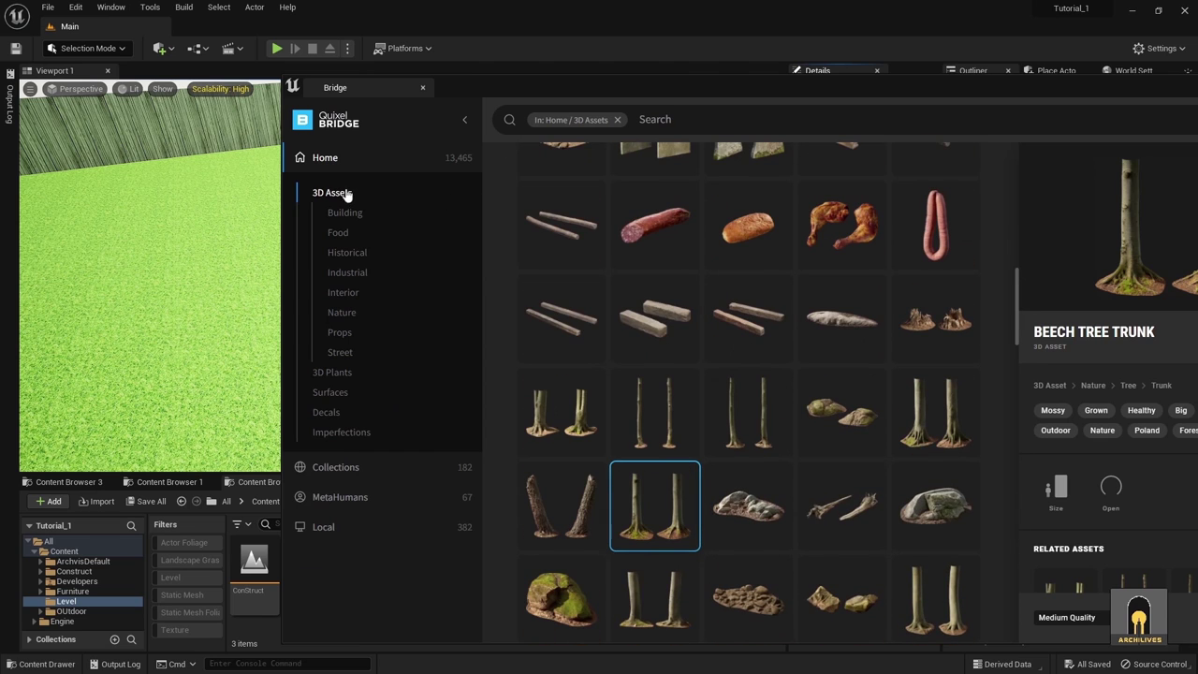
- Open the 3D Plants category in Bridge and browse its plant types and individual plants
left_click(365, 373)
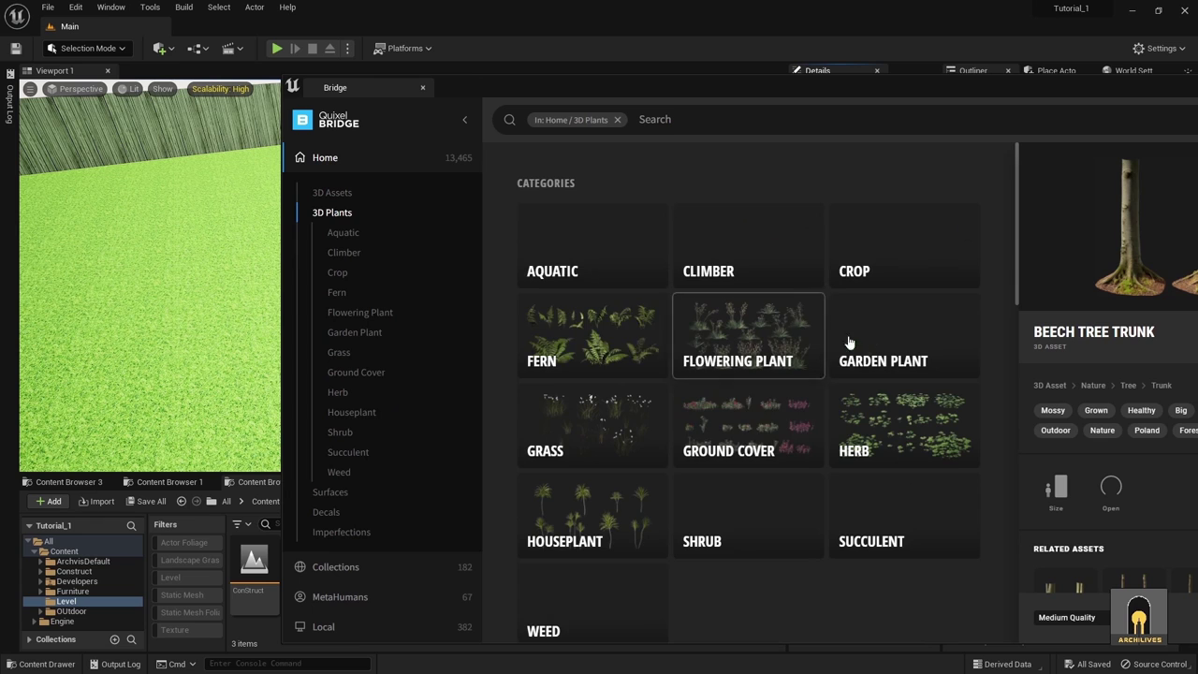
scroll(854, 356, "down", 5)
scroll(833, 353, "down", 10)
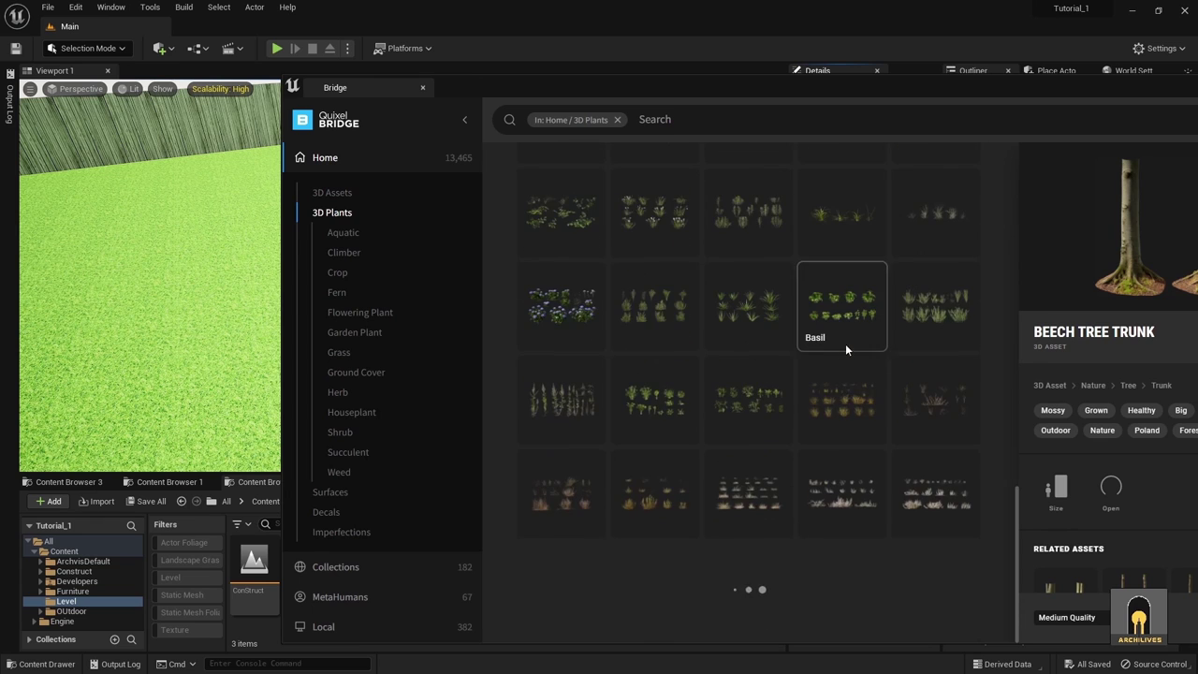
scroll(902, 350, "down", 5)
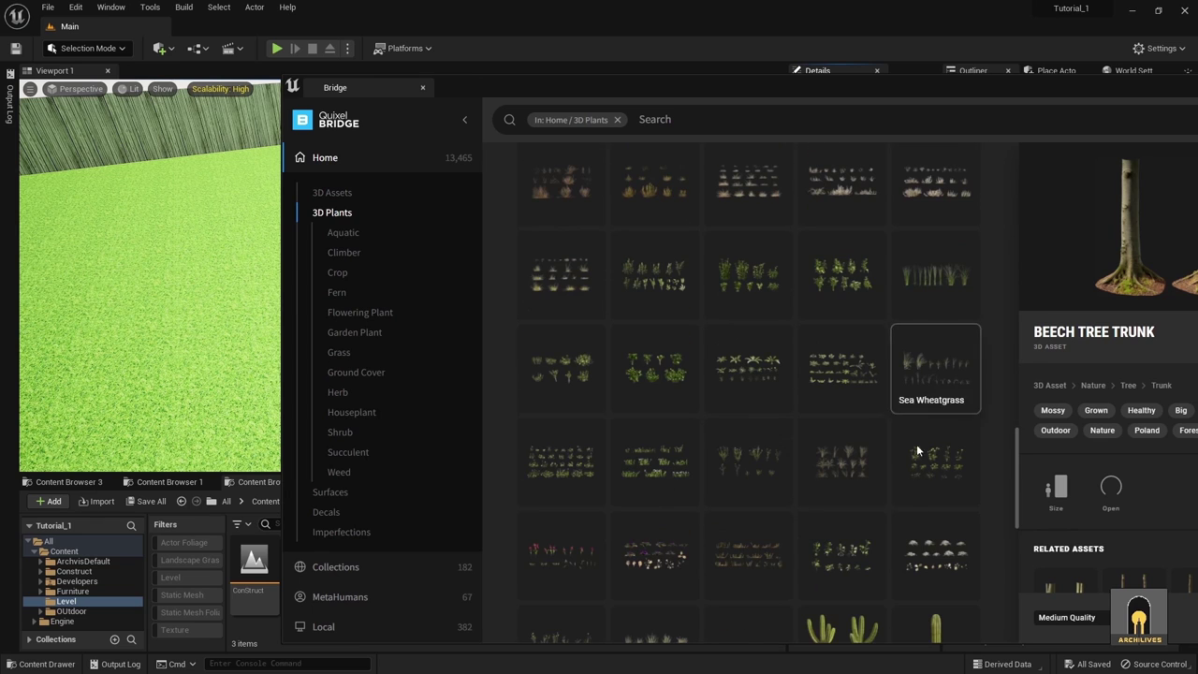
scroll(796, 374, "down", 5)
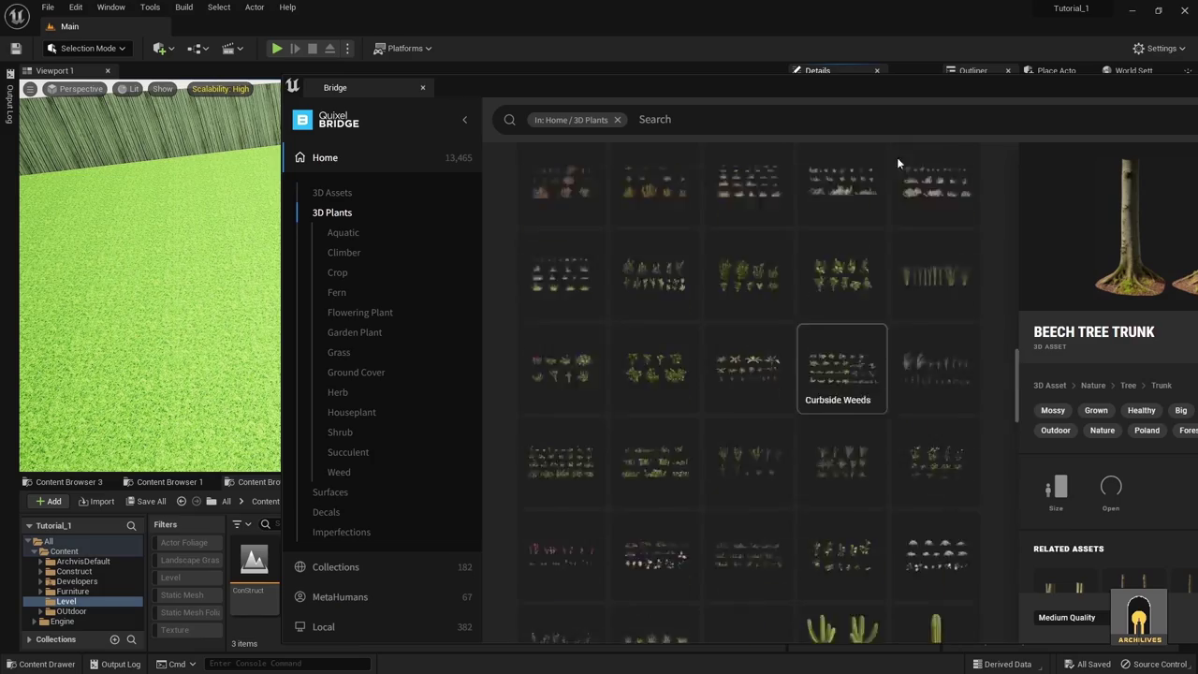
- Close the Bridge window and bring the outdoor sofas on the wooden deck into view
left_click_drag(895, 83, 553, 98)
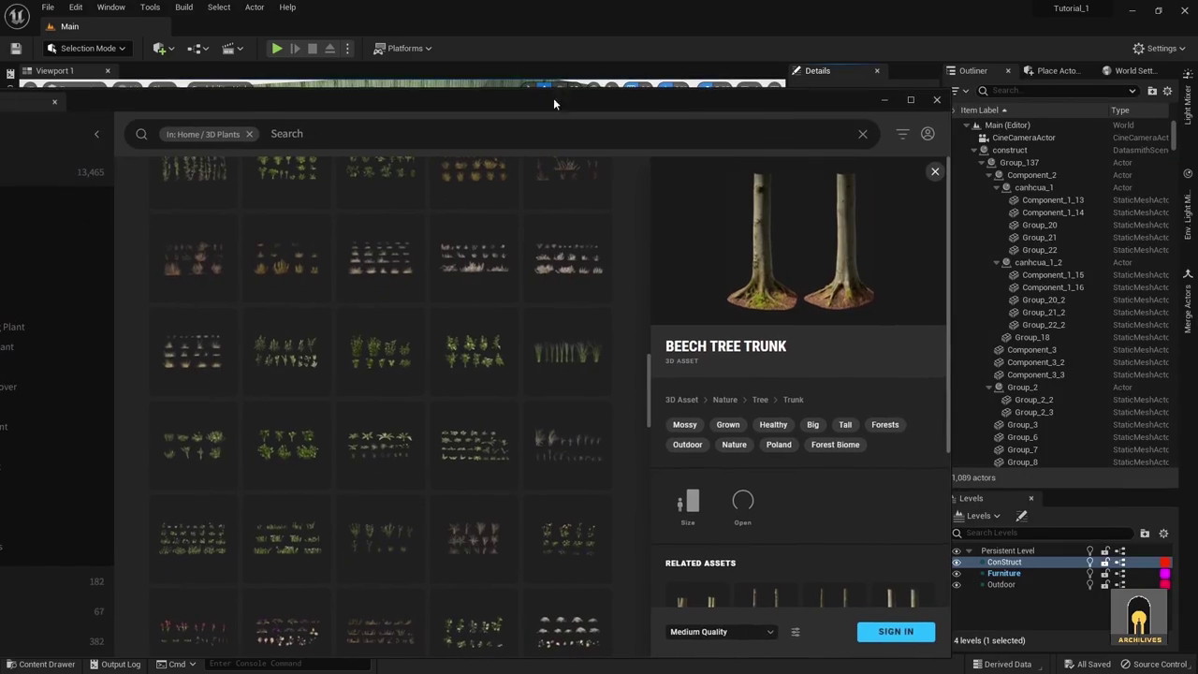
left_click(937, 102)
right_click_drag(532, 332, 422, 337)
key("w")
right_click_drag(494, 335, 491, 335)
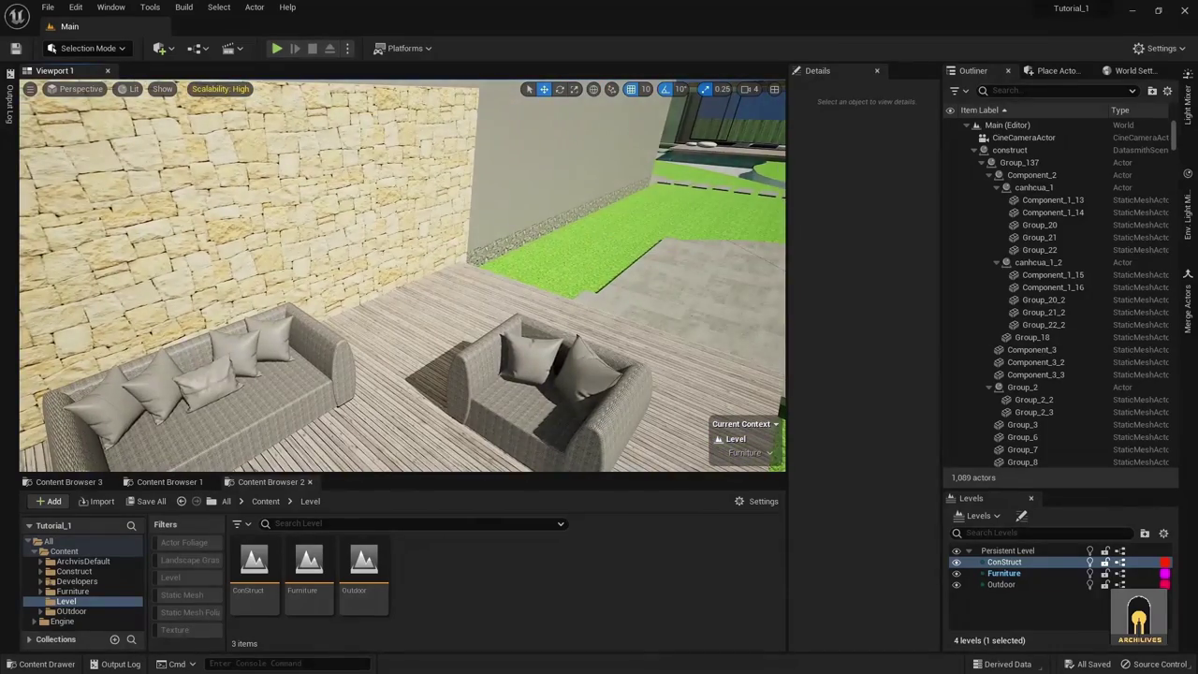